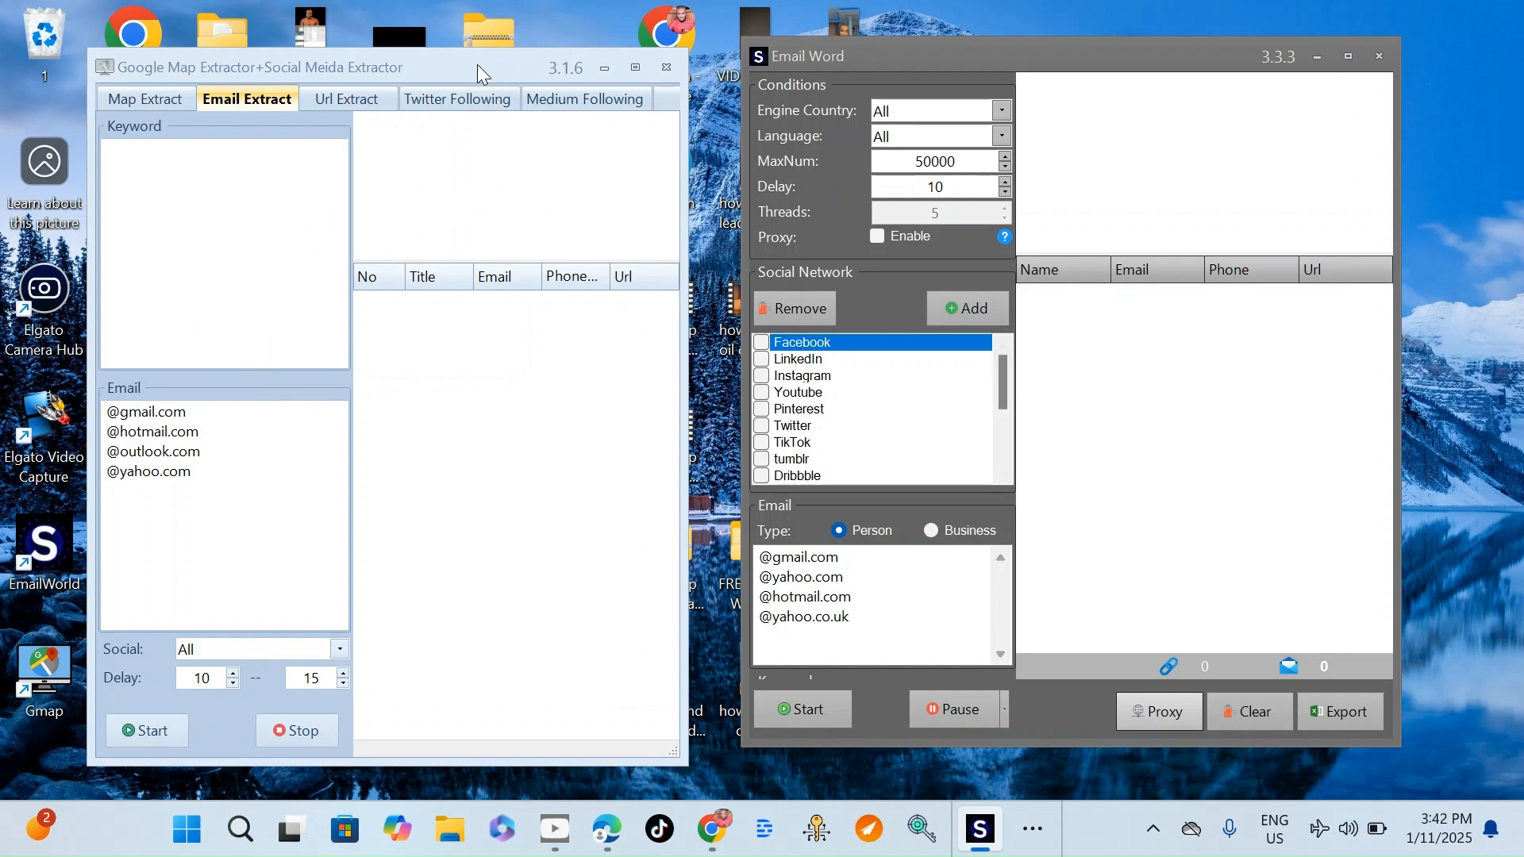
Step: Arrange the Google Map Extractor and Email Word windows side by side on the desktop
{"action": "left_click_drag", "start_coordinate": [478, 64], "coordinate": [434, 61]}
{"action": "left_click_drag", "start_coordinate": [1002, 68], "coordinate": [991, 73]}
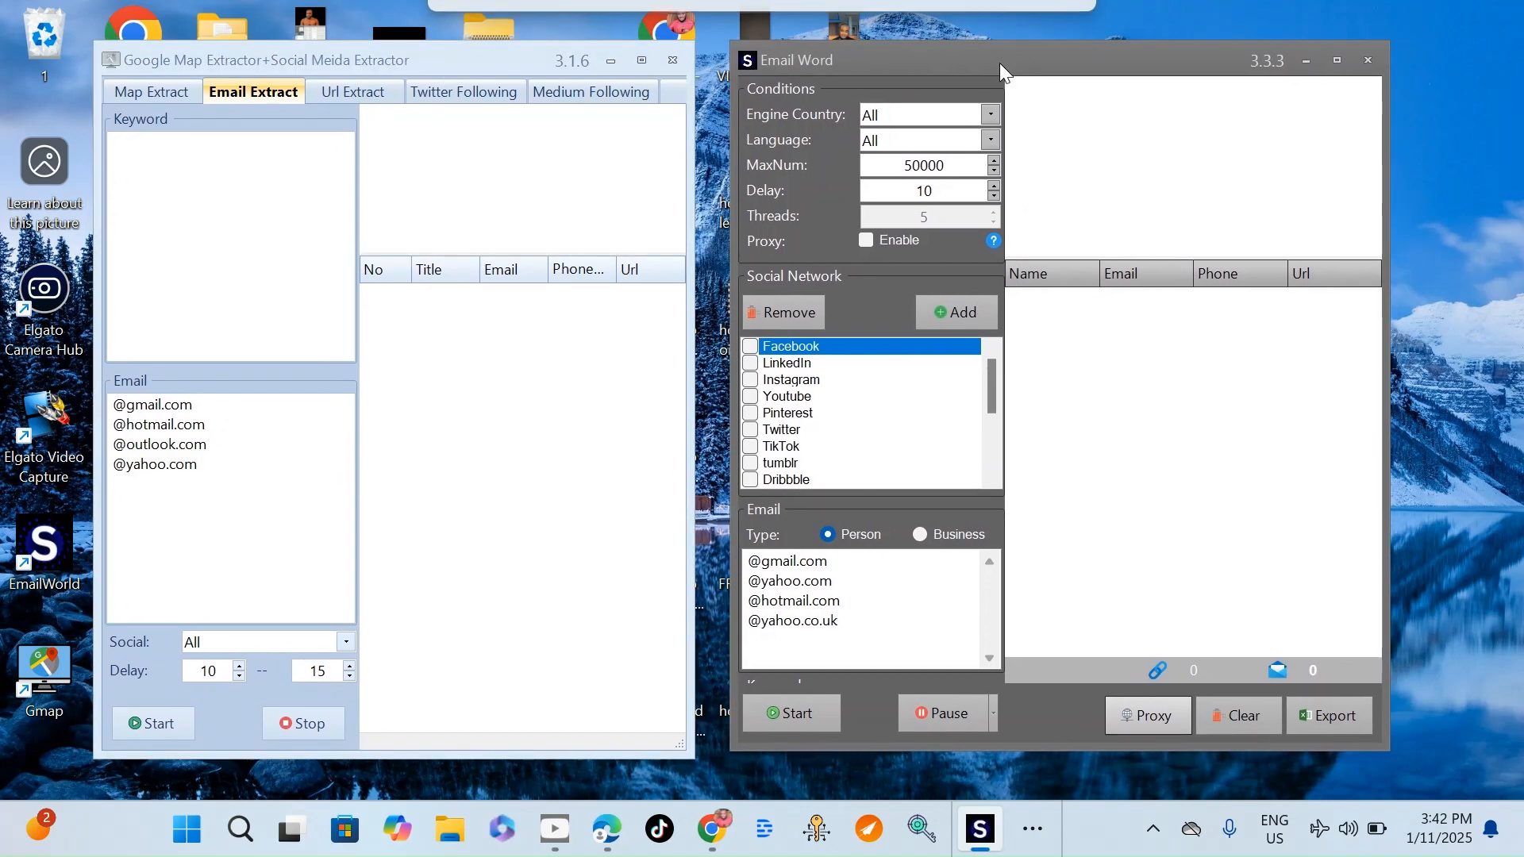
Step: Add the keyword "ceo +234 Nigeria" to the Email Extract keyword list in Google Map Extractor
{"action": "left_click", "coordinate": [204, 193]}
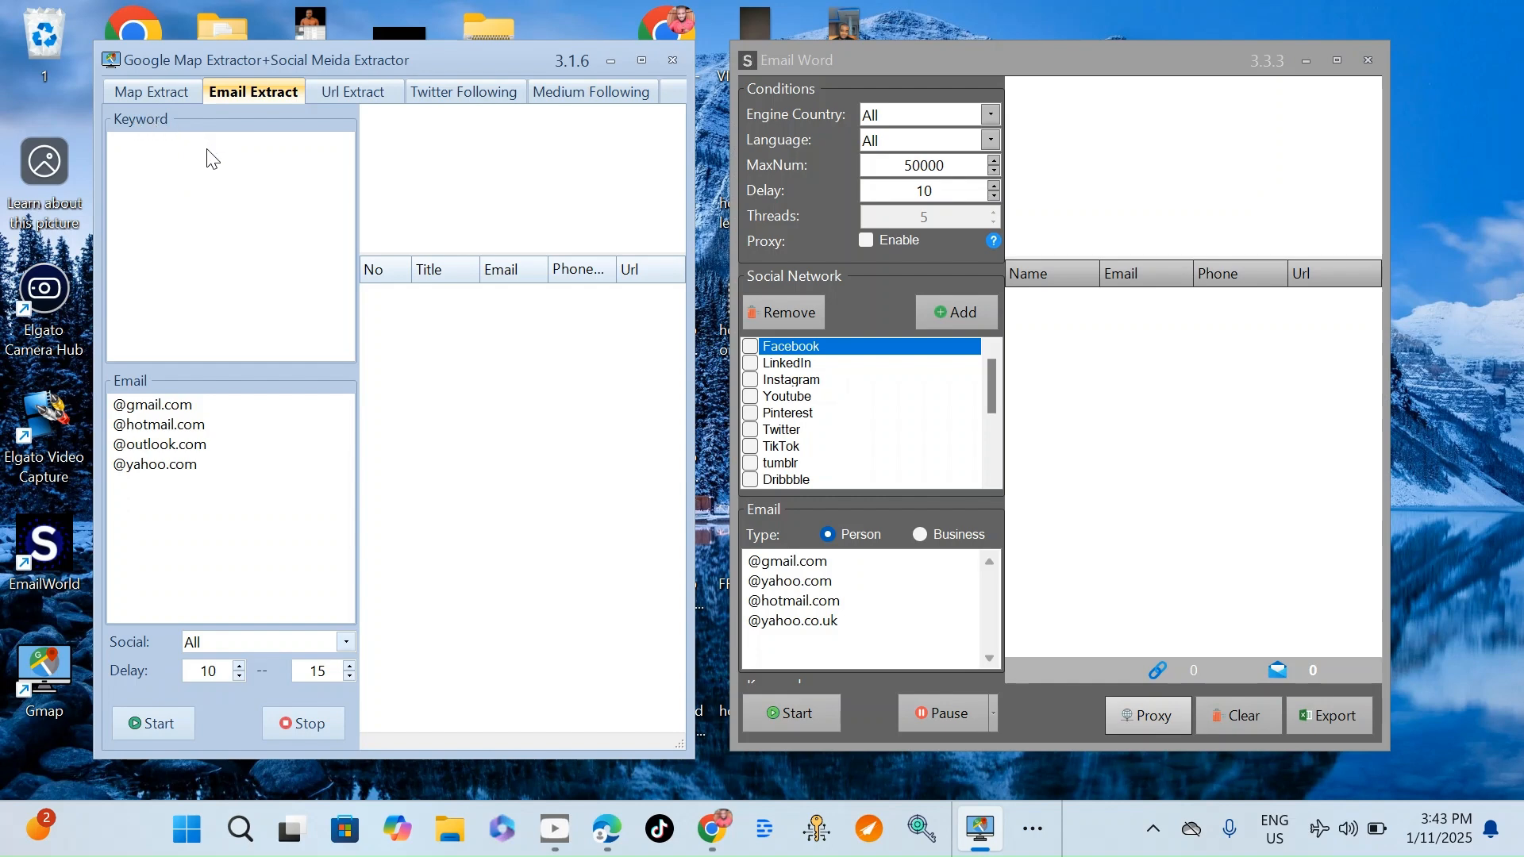
{"action": "right_click", "coordinate": [195, 231]}
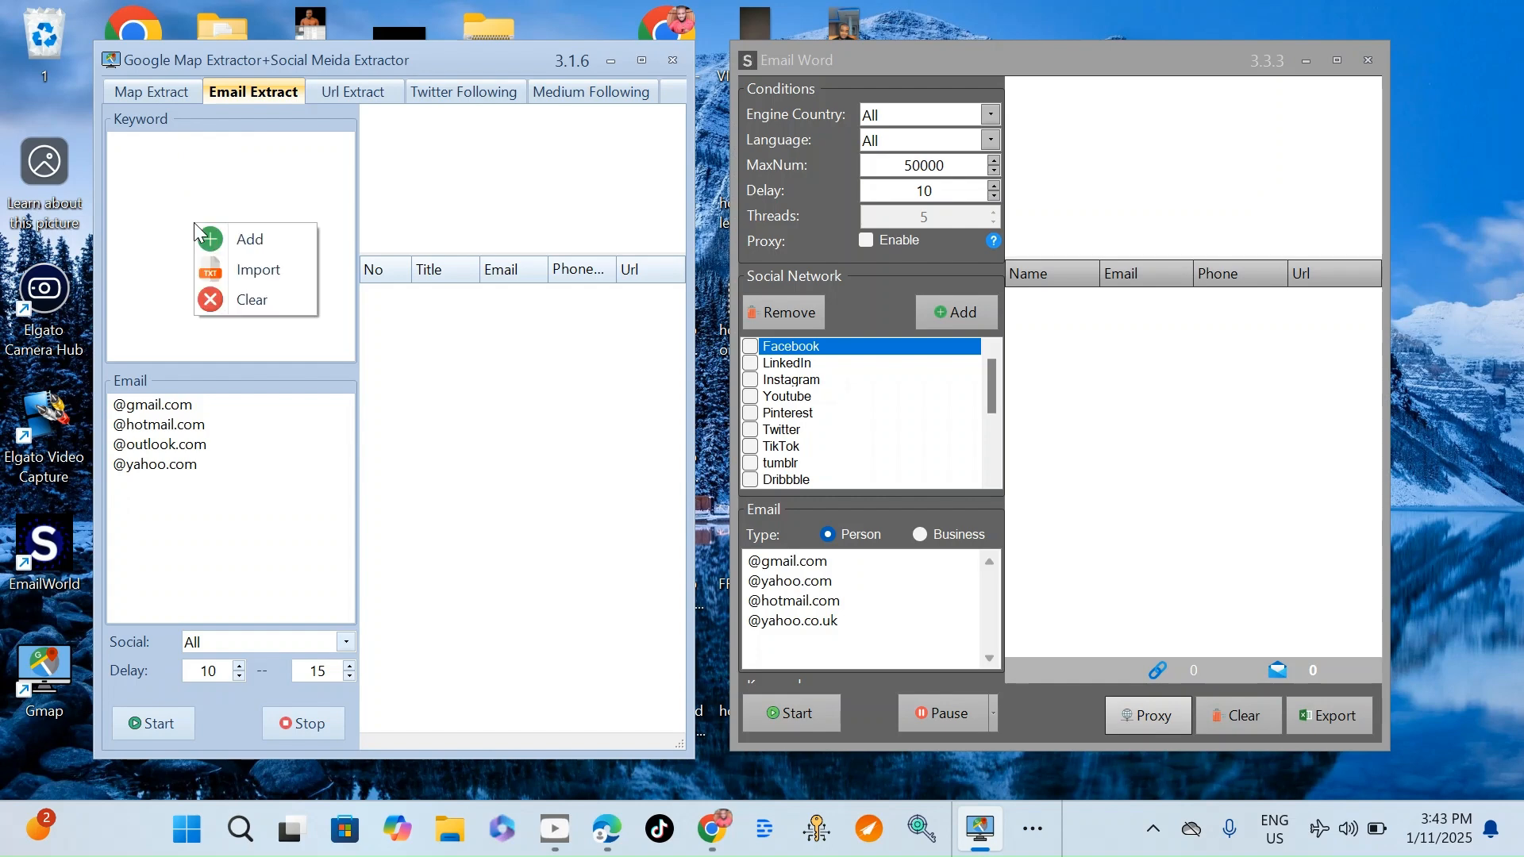
{"action": "left_click", "coordinate": [257, 242]}
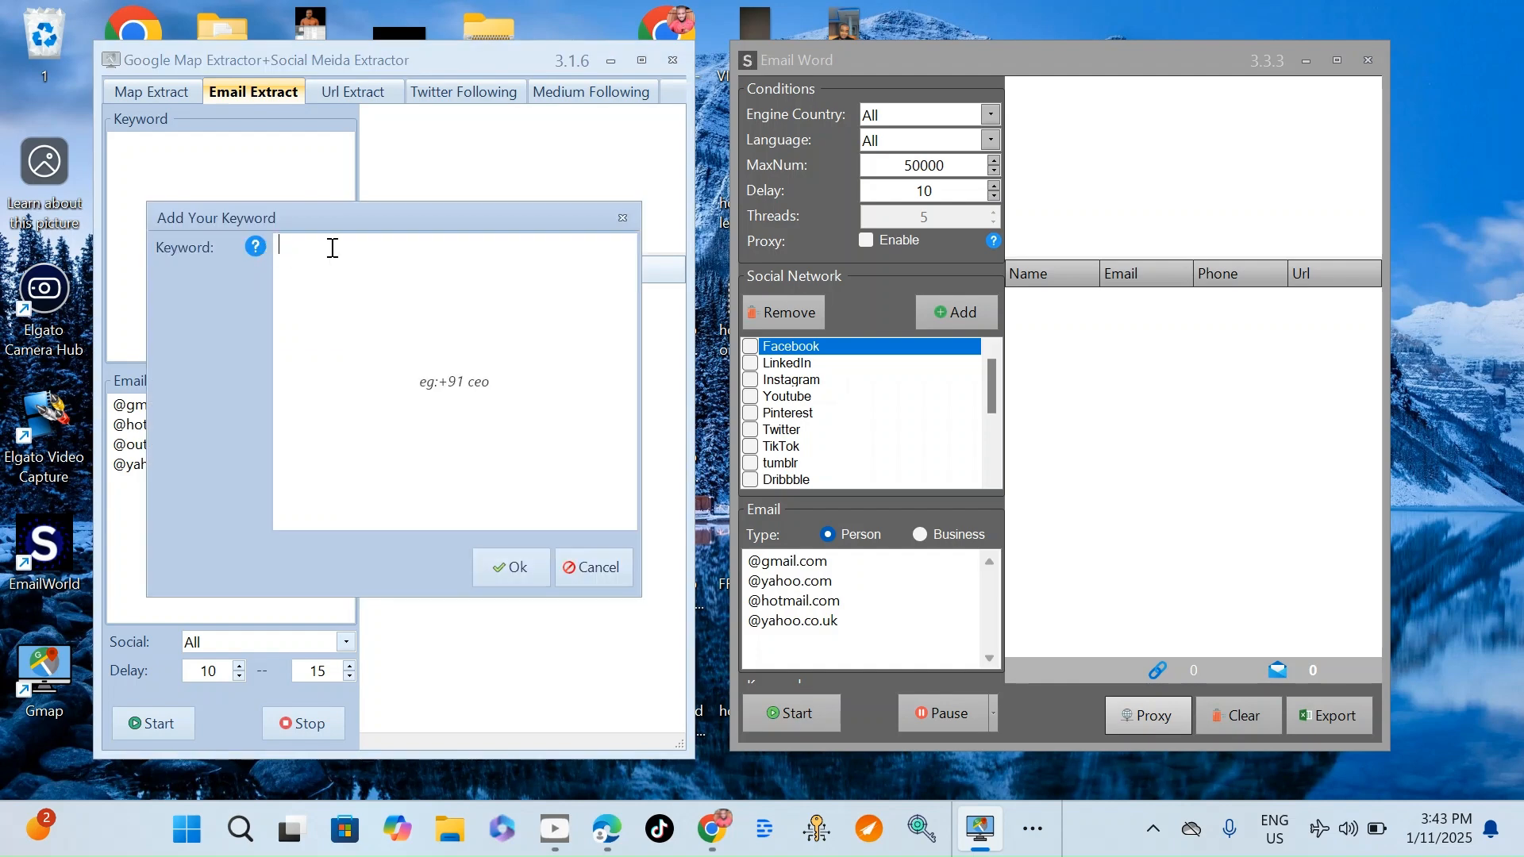
{"action": "type", "text": "ceo "}
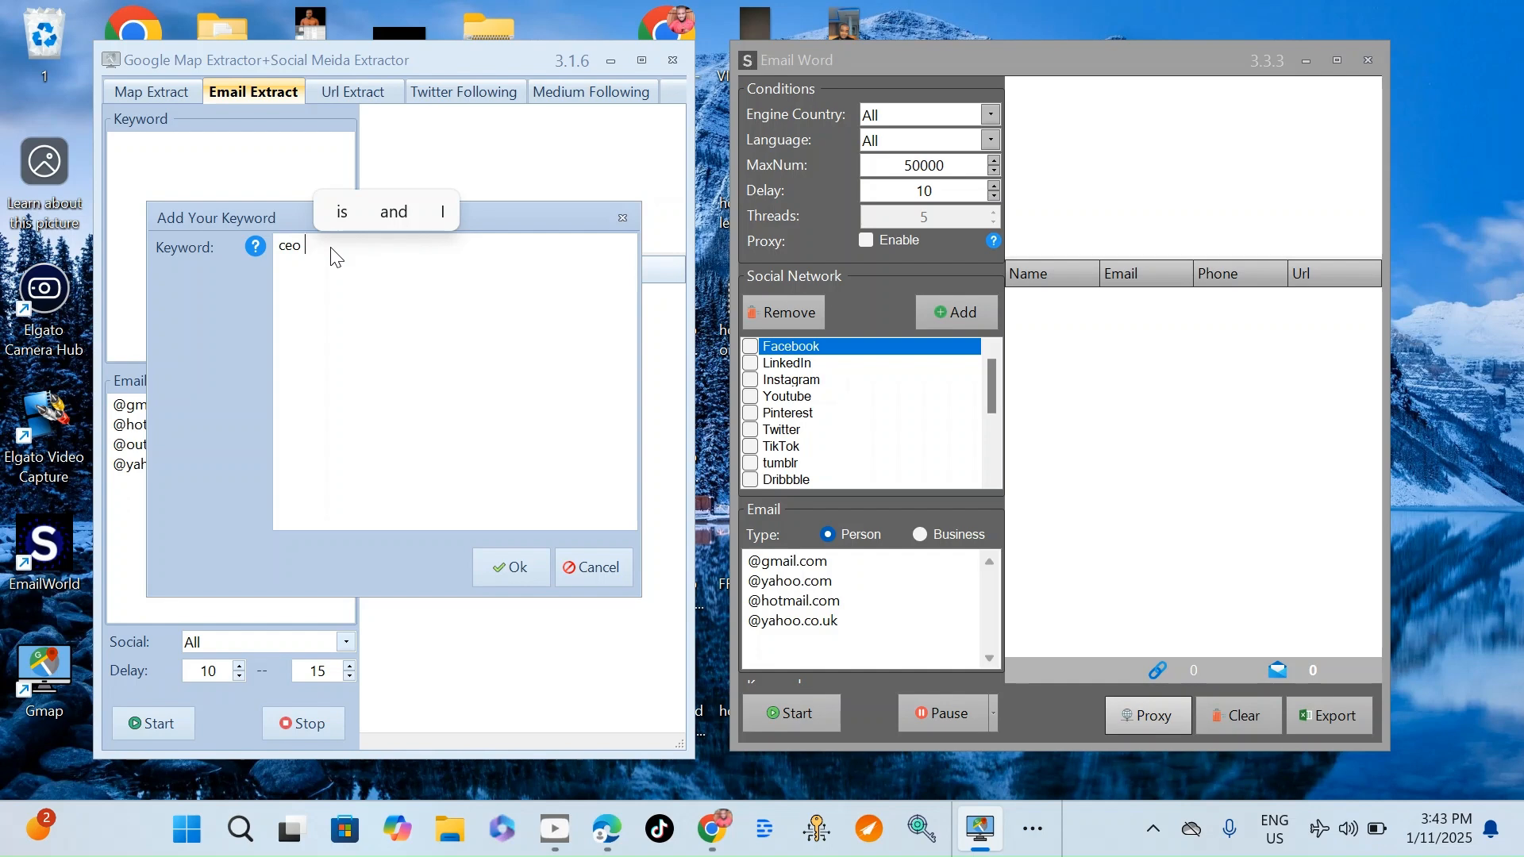
{"action": "type", "text": "+234"}
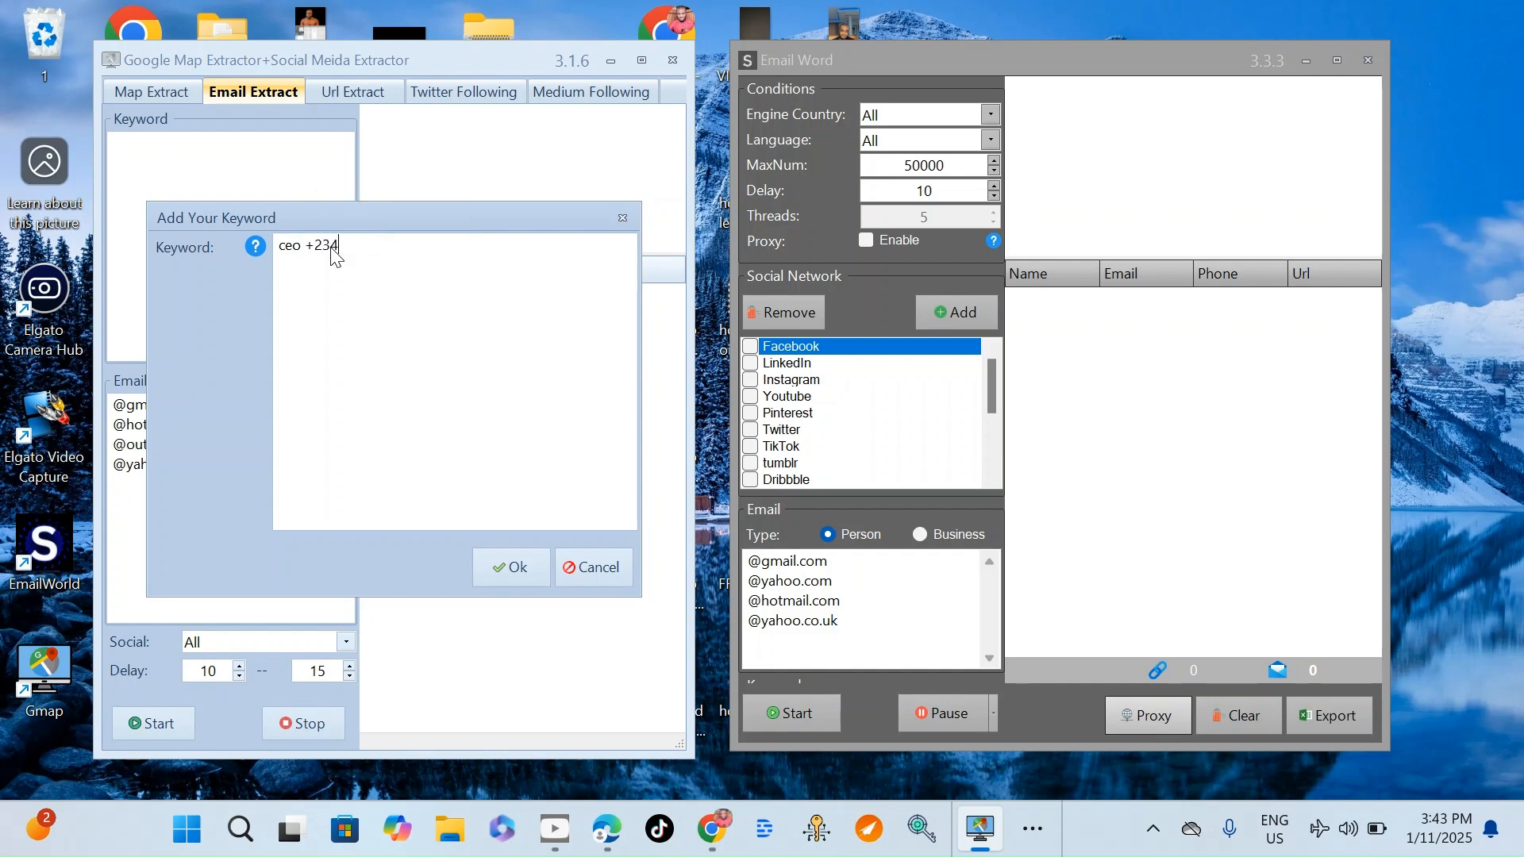
{"action": "type", "text": " nh"}
{"action": "key", "text": "BackSpace"}
{"action": "type", "text": "igr"}
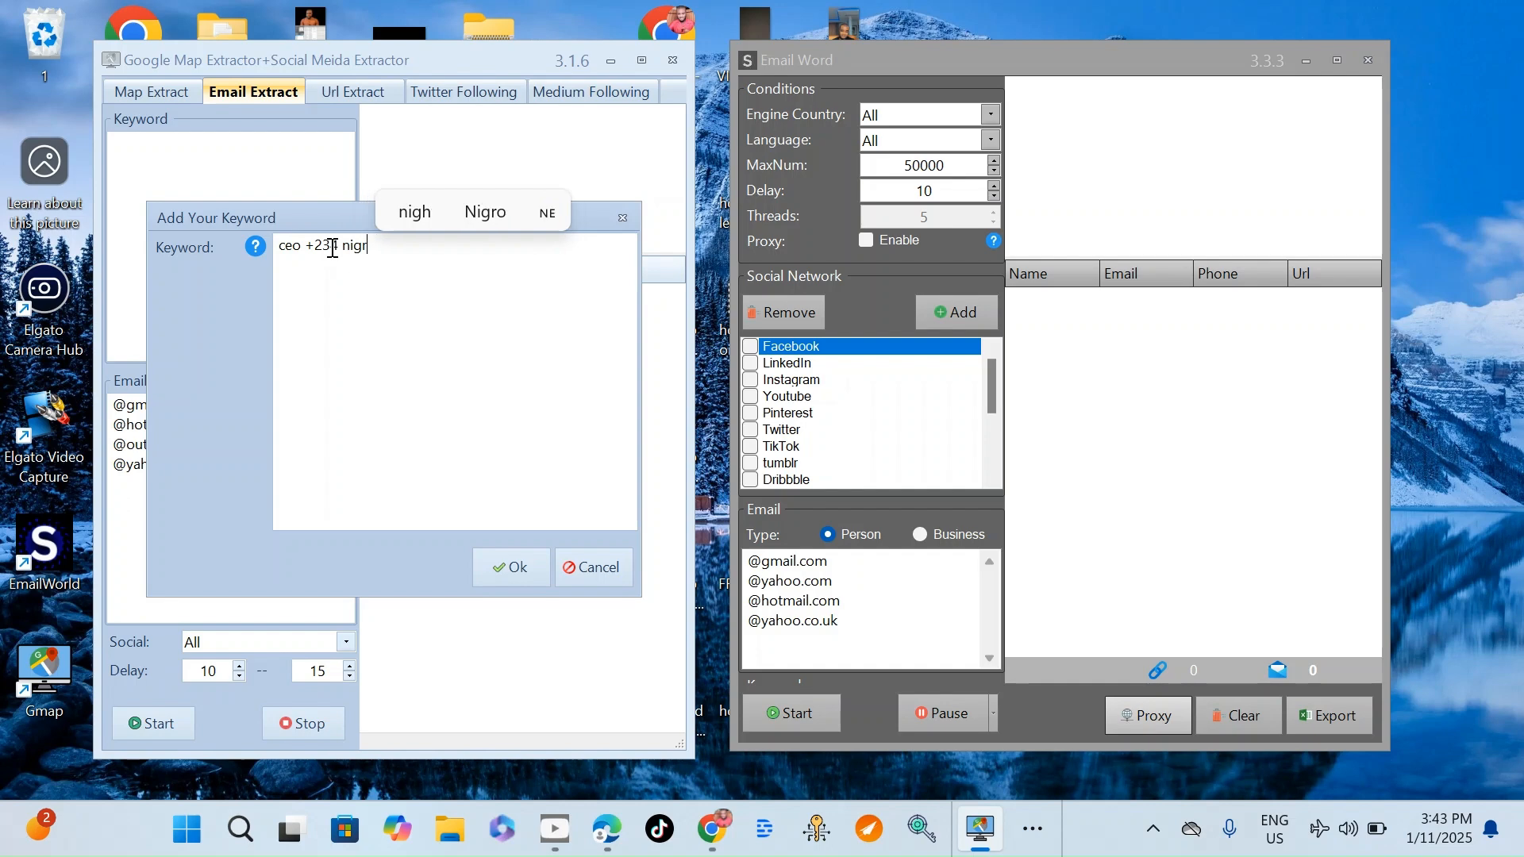
{"action": "key", "text": "BackSpace"}
{"action": "type", "text": "eria"}
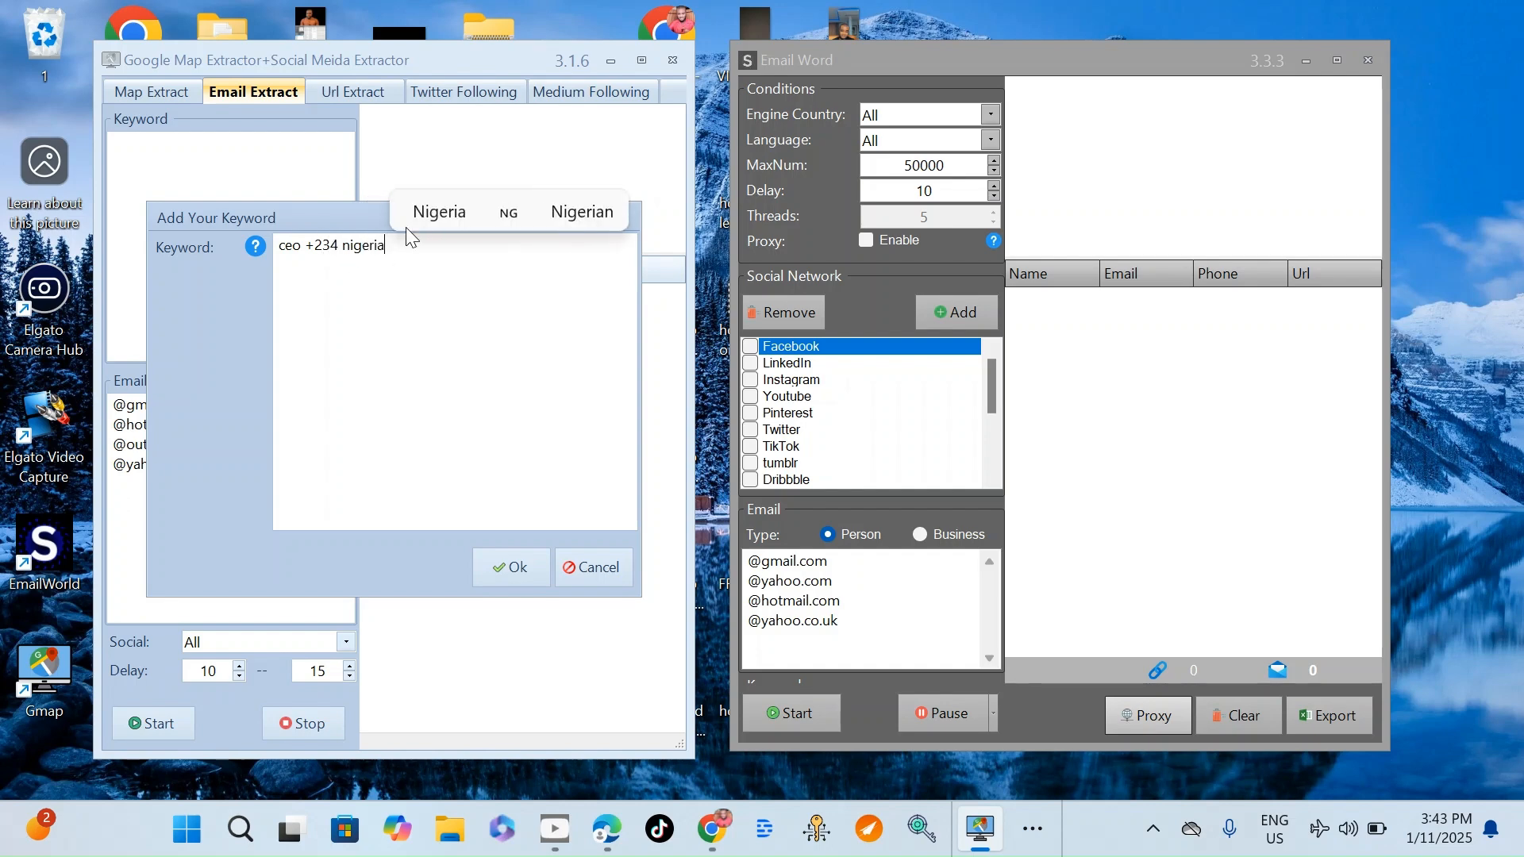
{"action": "left_click", "coordinate": [413, 221]}
{"action": "left_click", "coordinate": [513, 554]}
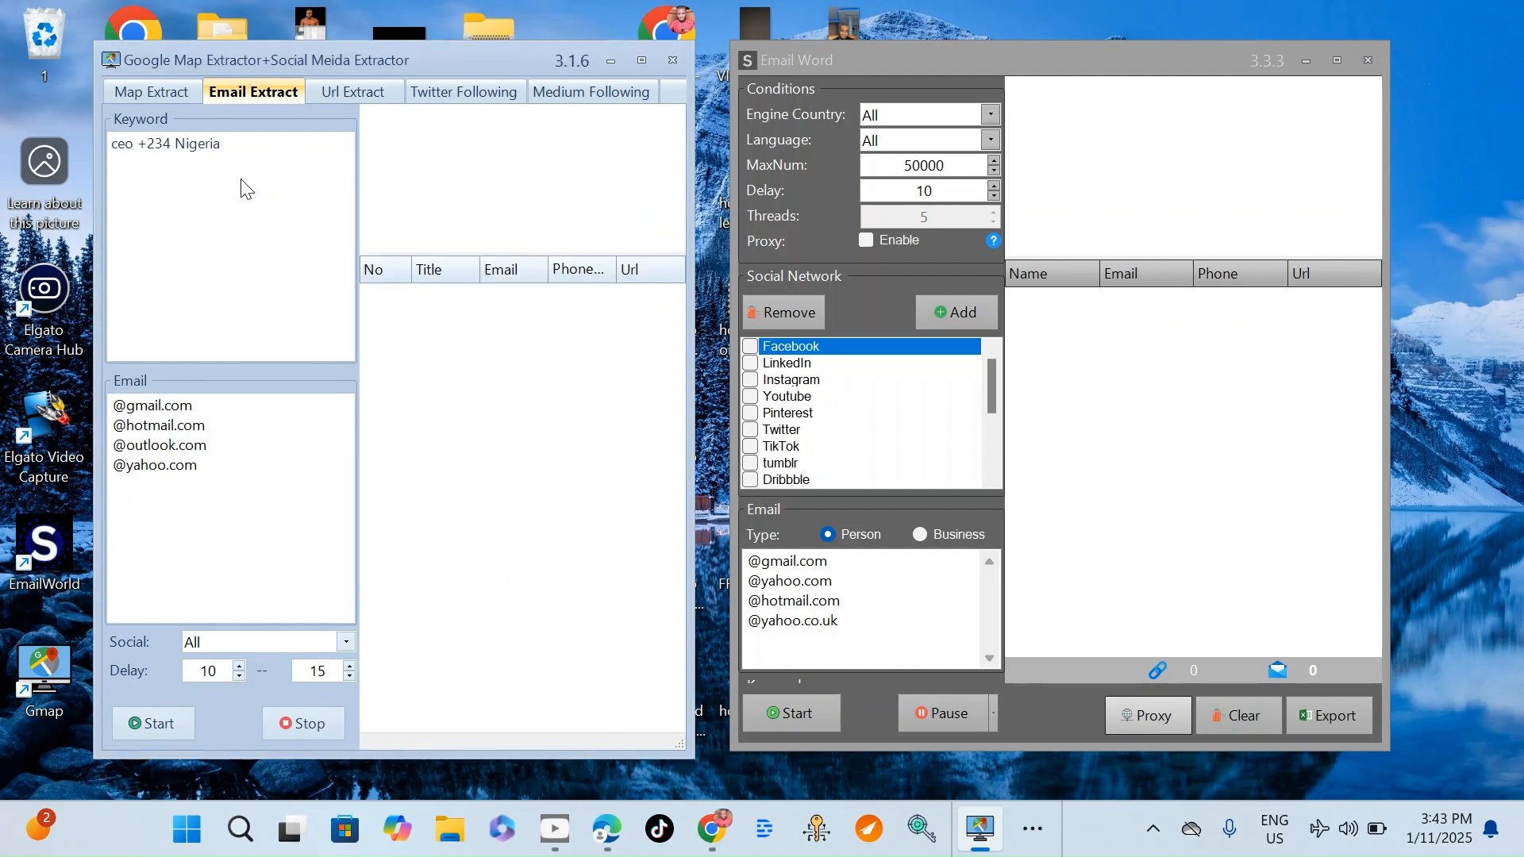
Step: Enlarge the Email Word window until its keyword field is usable and enter the keyword "ceo +234"
{"action": "left_click_drag", "start_coordinate": [1007, 743], "coordinate": [1029, 799]}
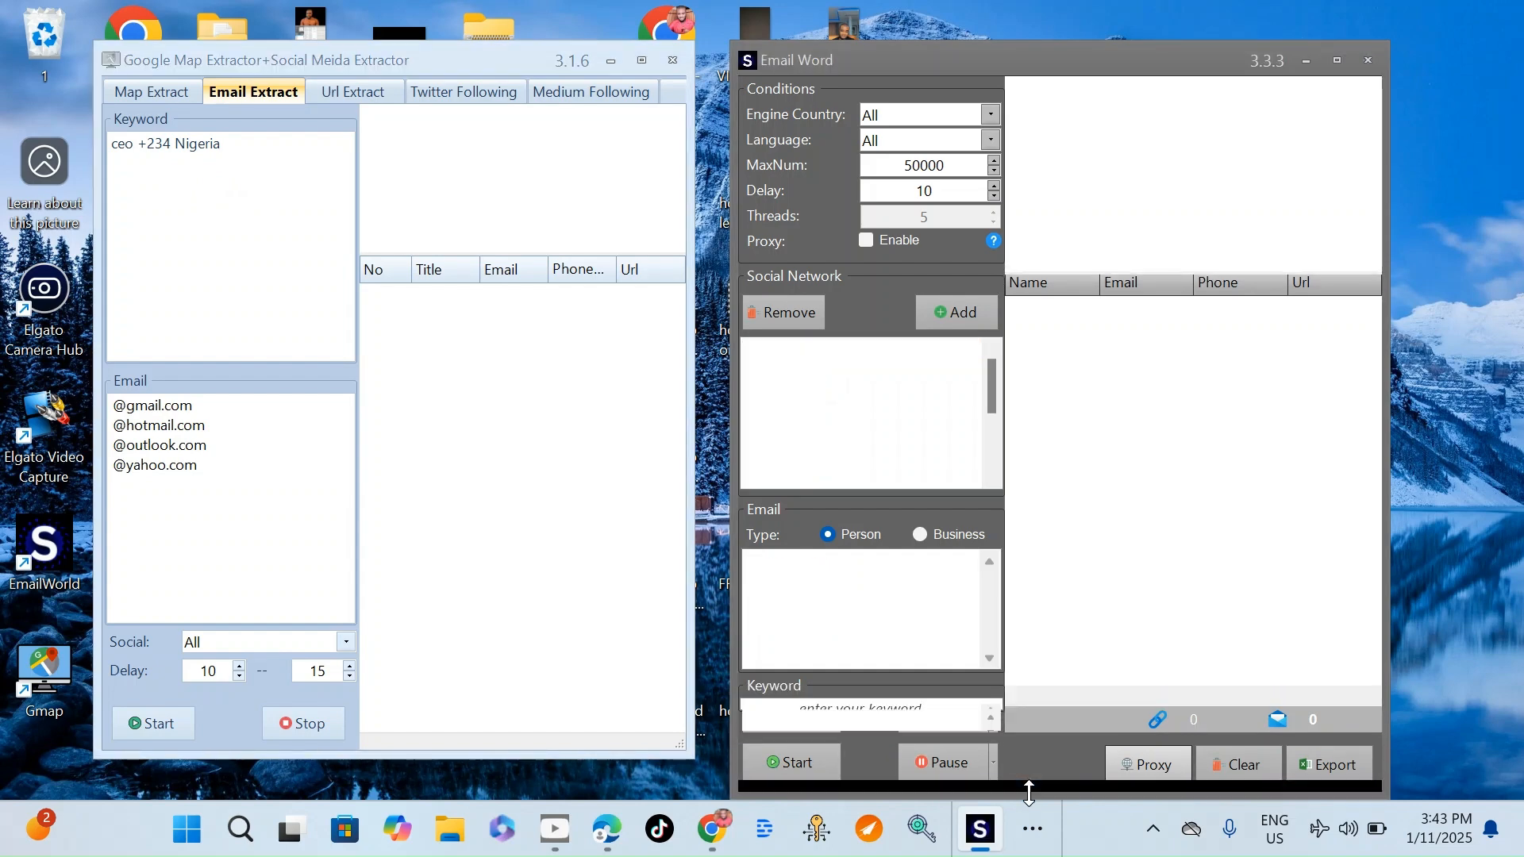
{"action": "left_click_drag", "start_coordinate": [1049, 64], "coordinate": [1046, 46]}
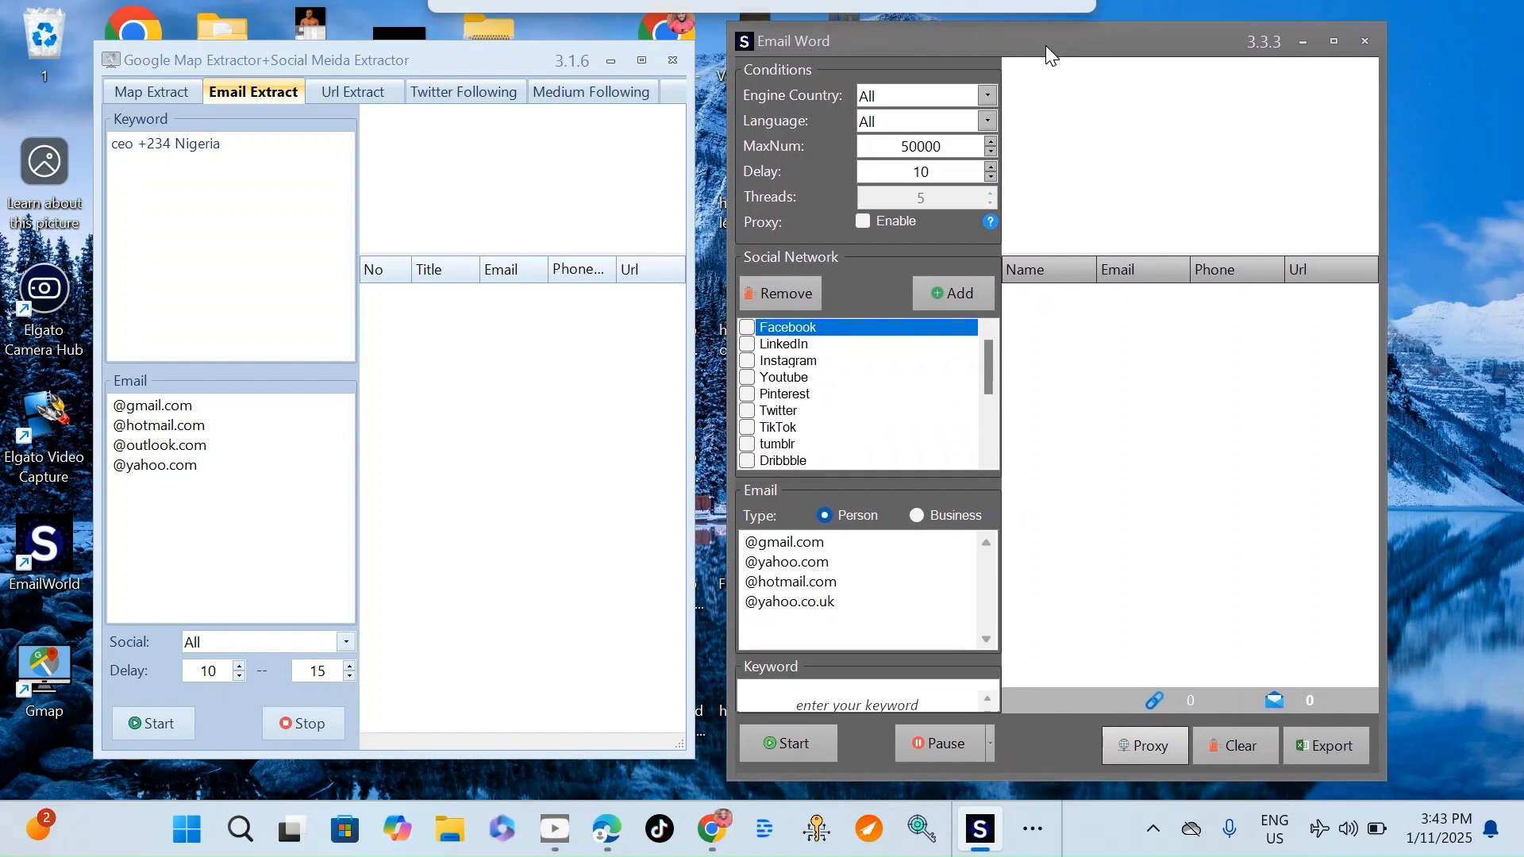
{"action": "left_click", "coordinate": [808, 686]}
{"action": "type", "text": "ceo"}
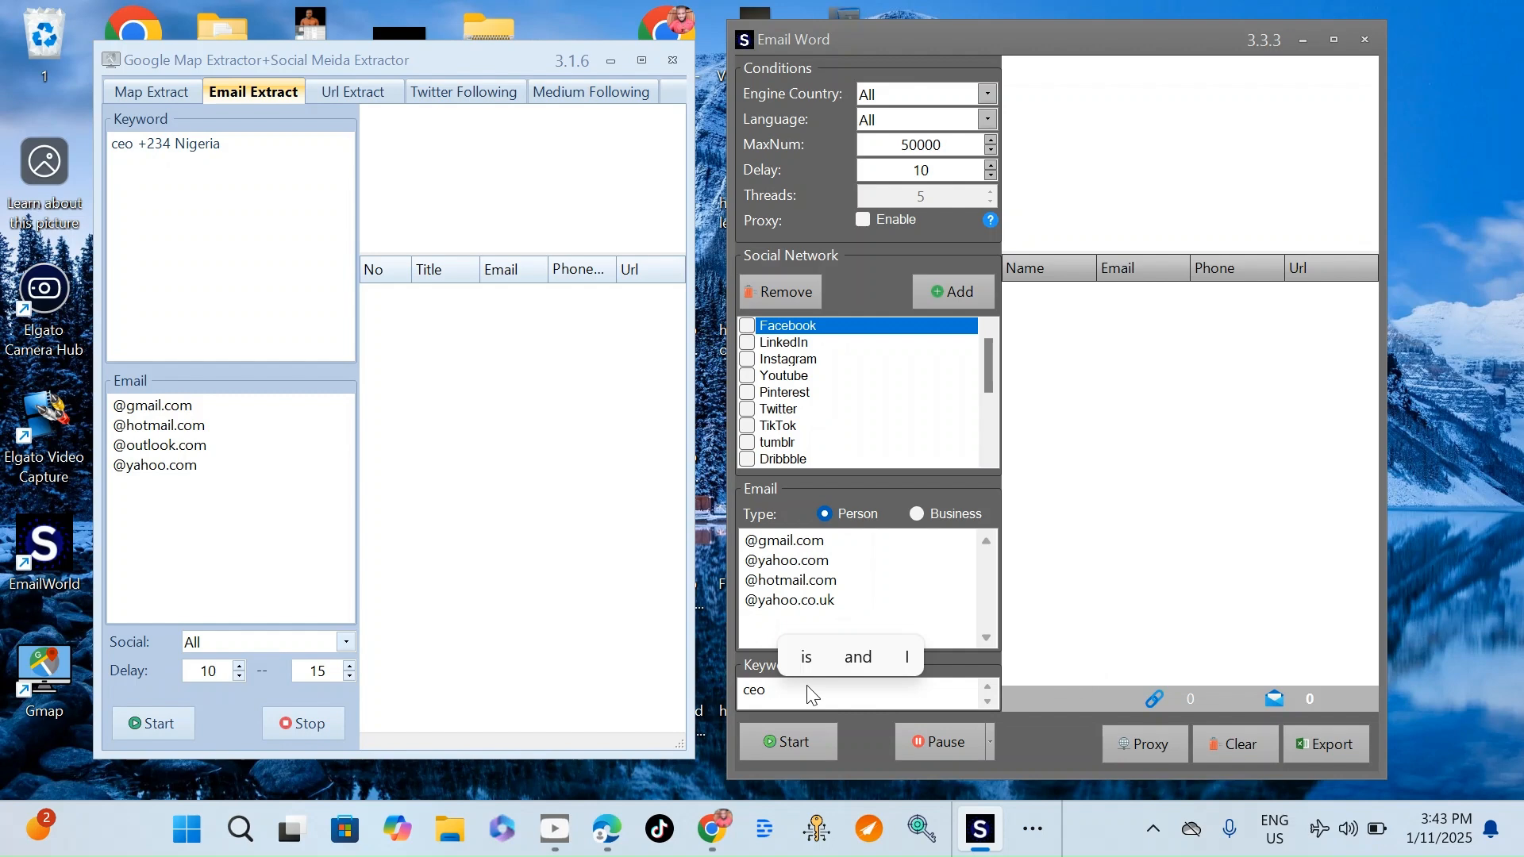
{"action": "type", "text": " +234"}
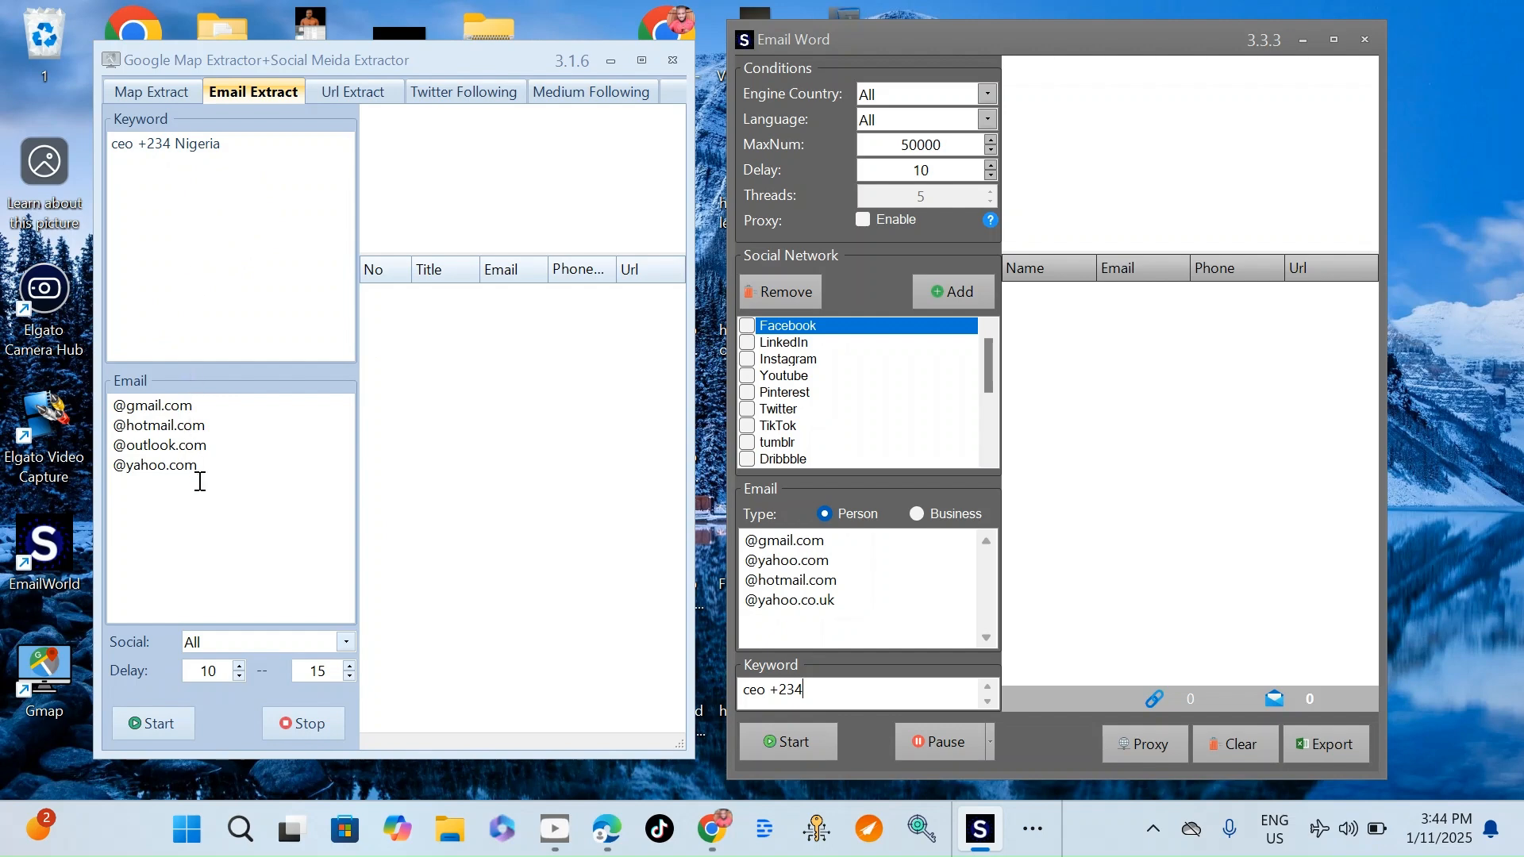
Step: Cut all email domains from the Google Map Extractor email list and paste them back in
{"action": "left_click_drag", "start_coordinate": [194, 479], "coordinate": [117, 413]}
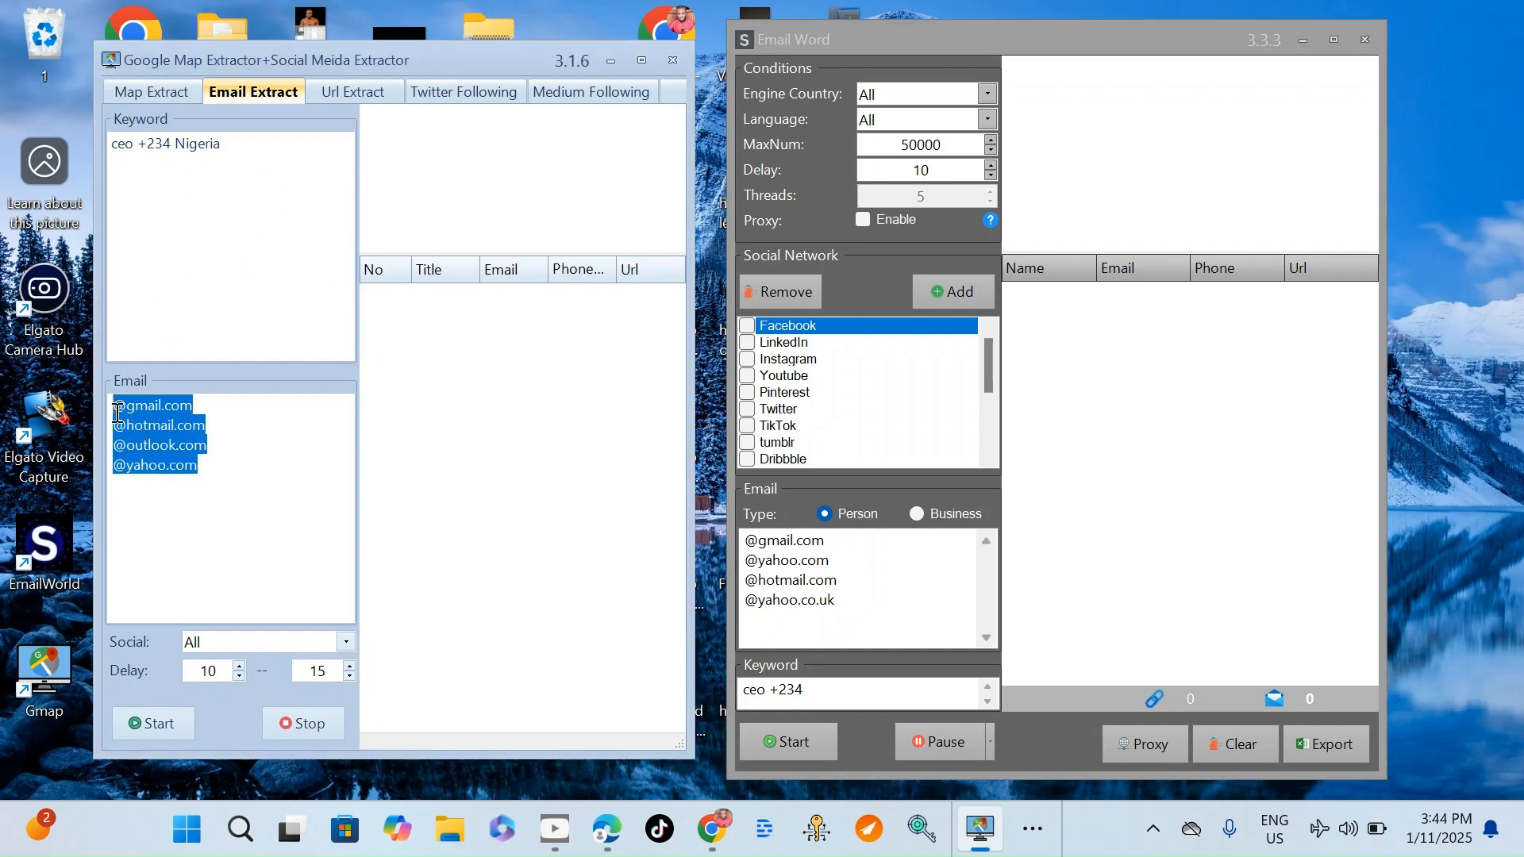
{"action": "left_click_drag", "start_coordinate": [196, 480], "coordinate": [124, 408]}
{"action": "left_click", "coordinate": [127, 408]}
{"action": "left_click_drag", "start_coordinate": [207, 473], "coordinate": [112, 399]}
{"action": "right_click", "coordinate": [112, 393]}
{"action": "left_click", "coordinate": [173, 455]}
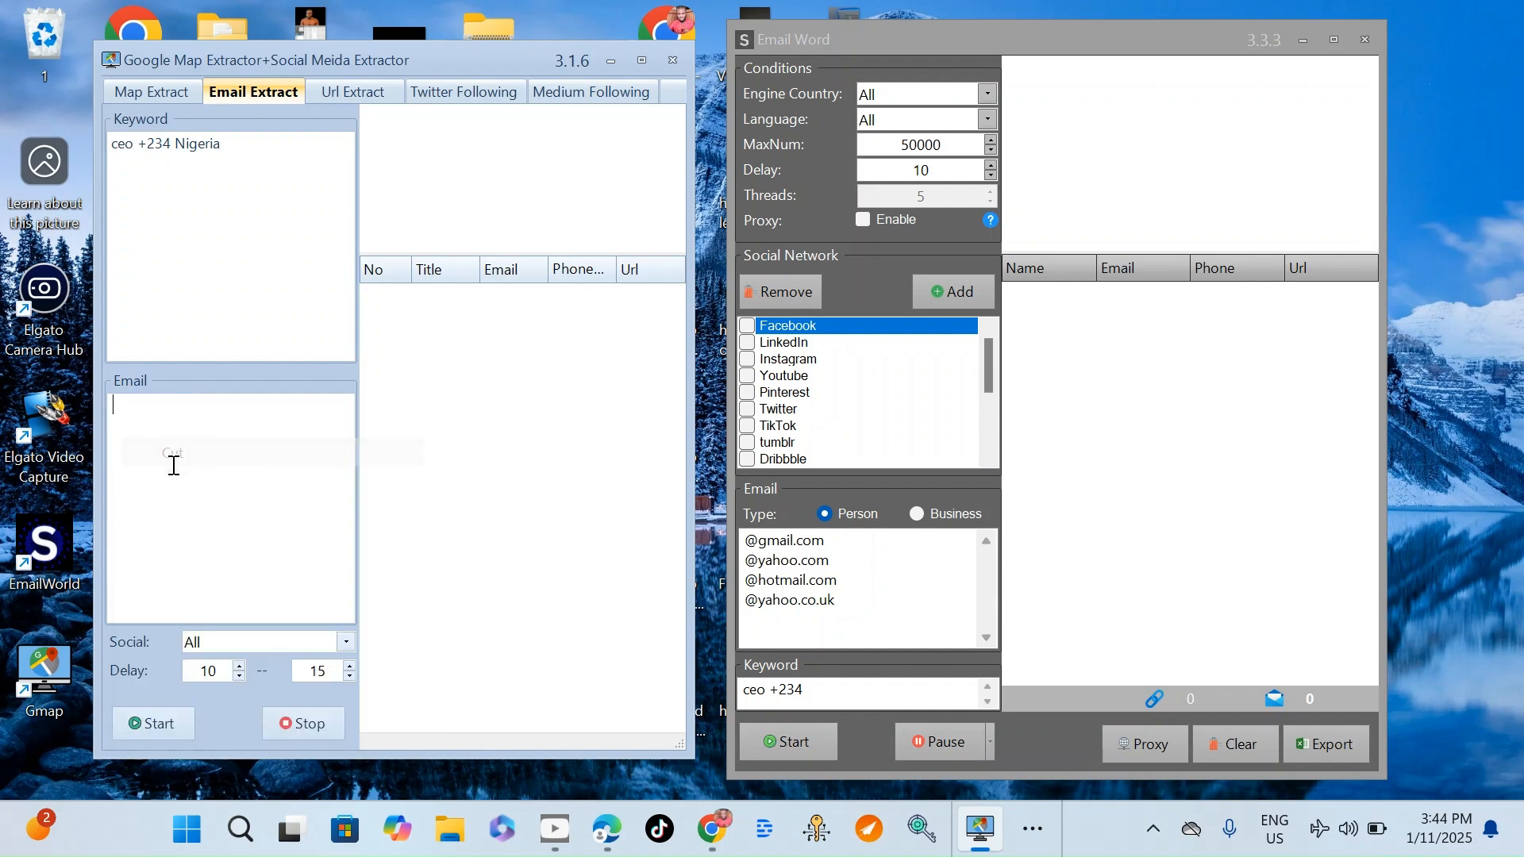
{"action": "right_click", "coordinate": [166, 428]}
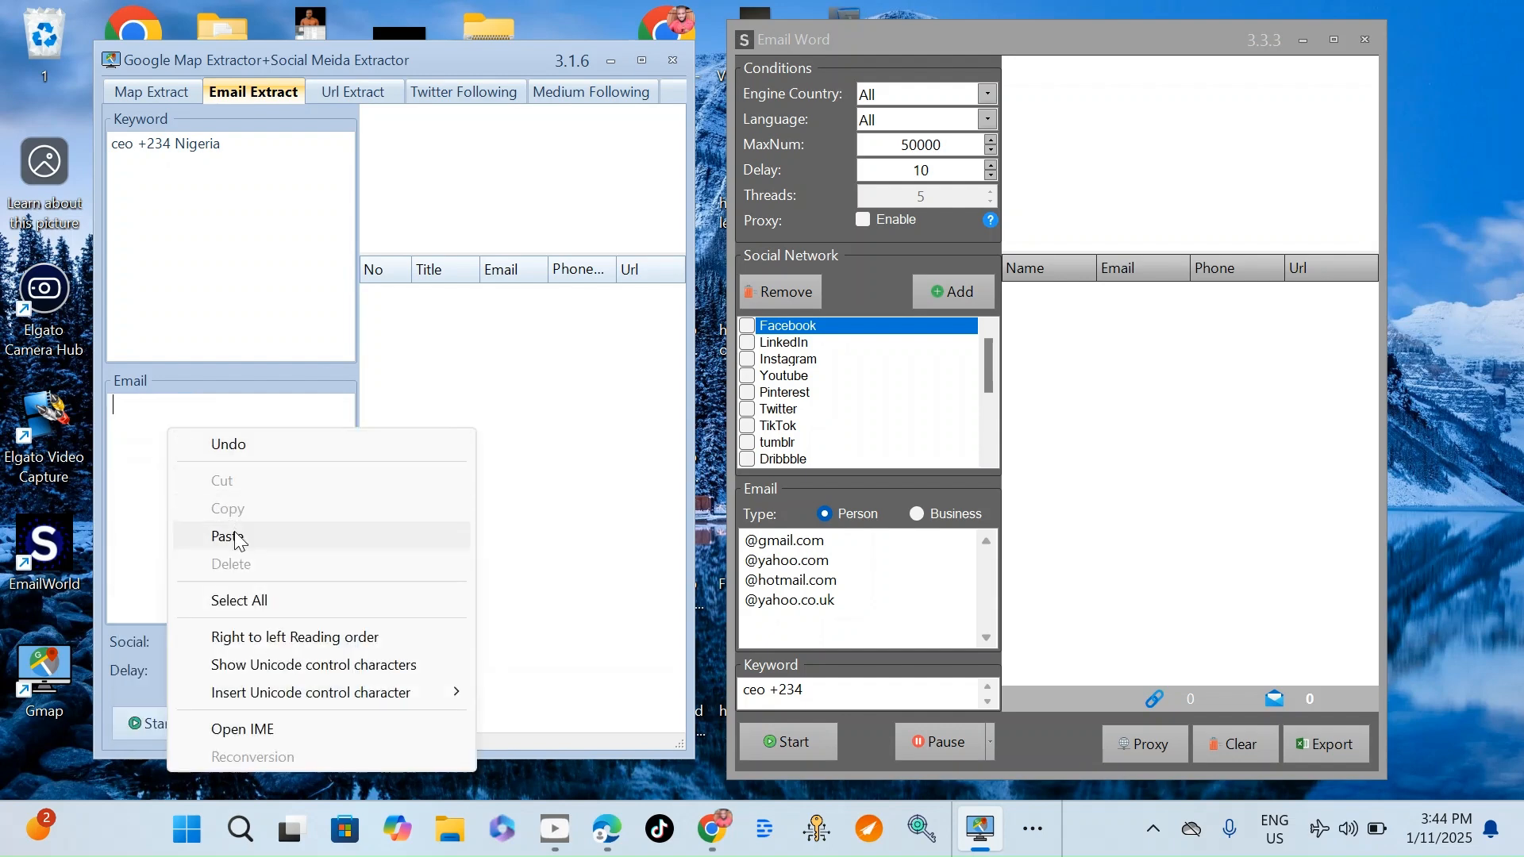
{"action": "left_click", "coordinate": [235, 533]}
{"action": "right_click", "coordinate": [220, 441]}
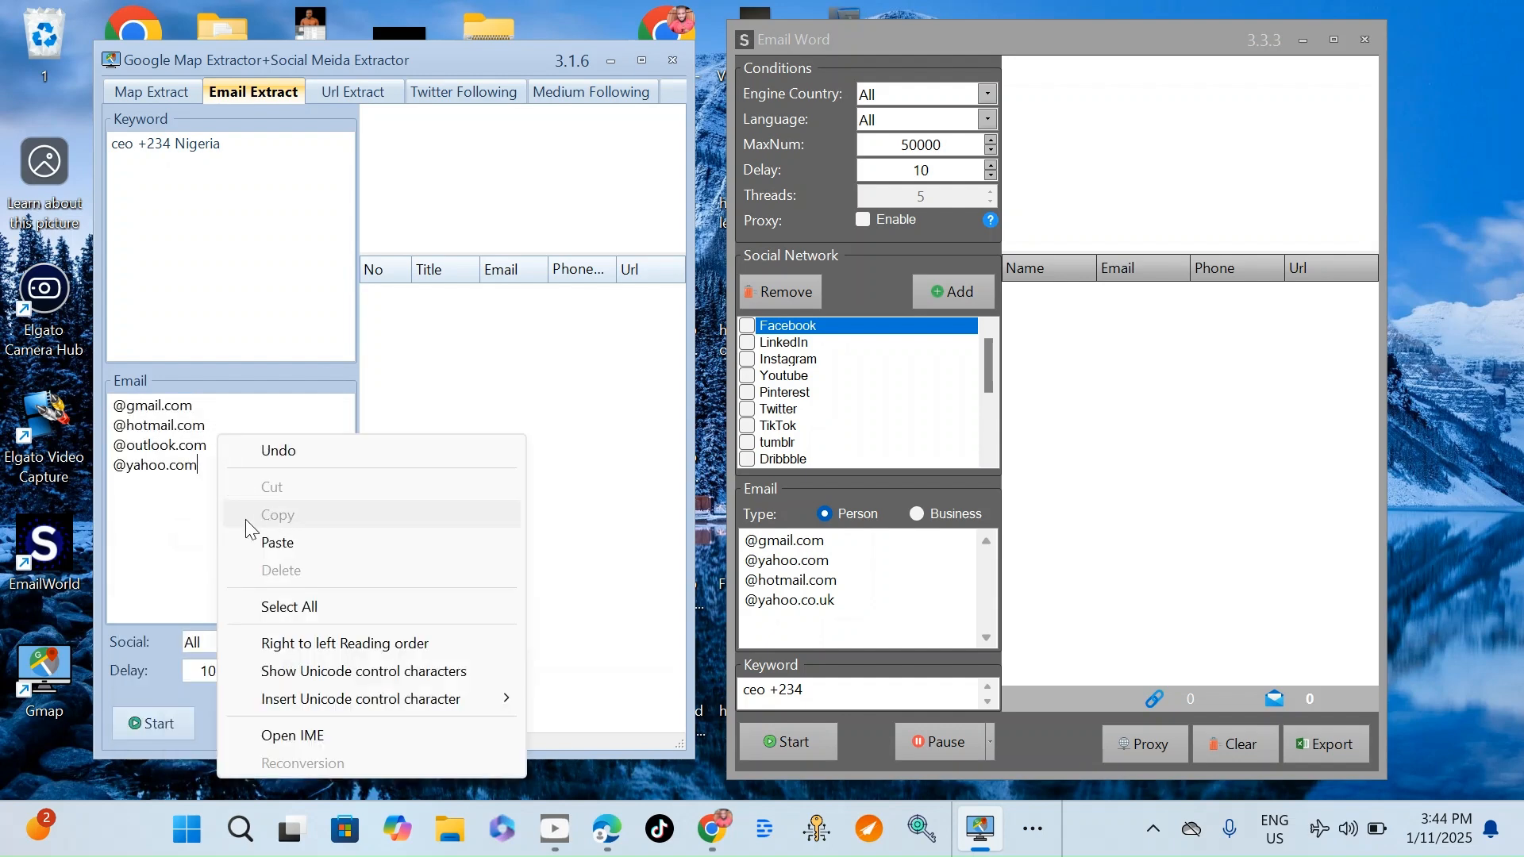
{"action": "left_click", "coordinate": [177, 489]}
{"action": "right_click", "coordinate": [169, 469]}
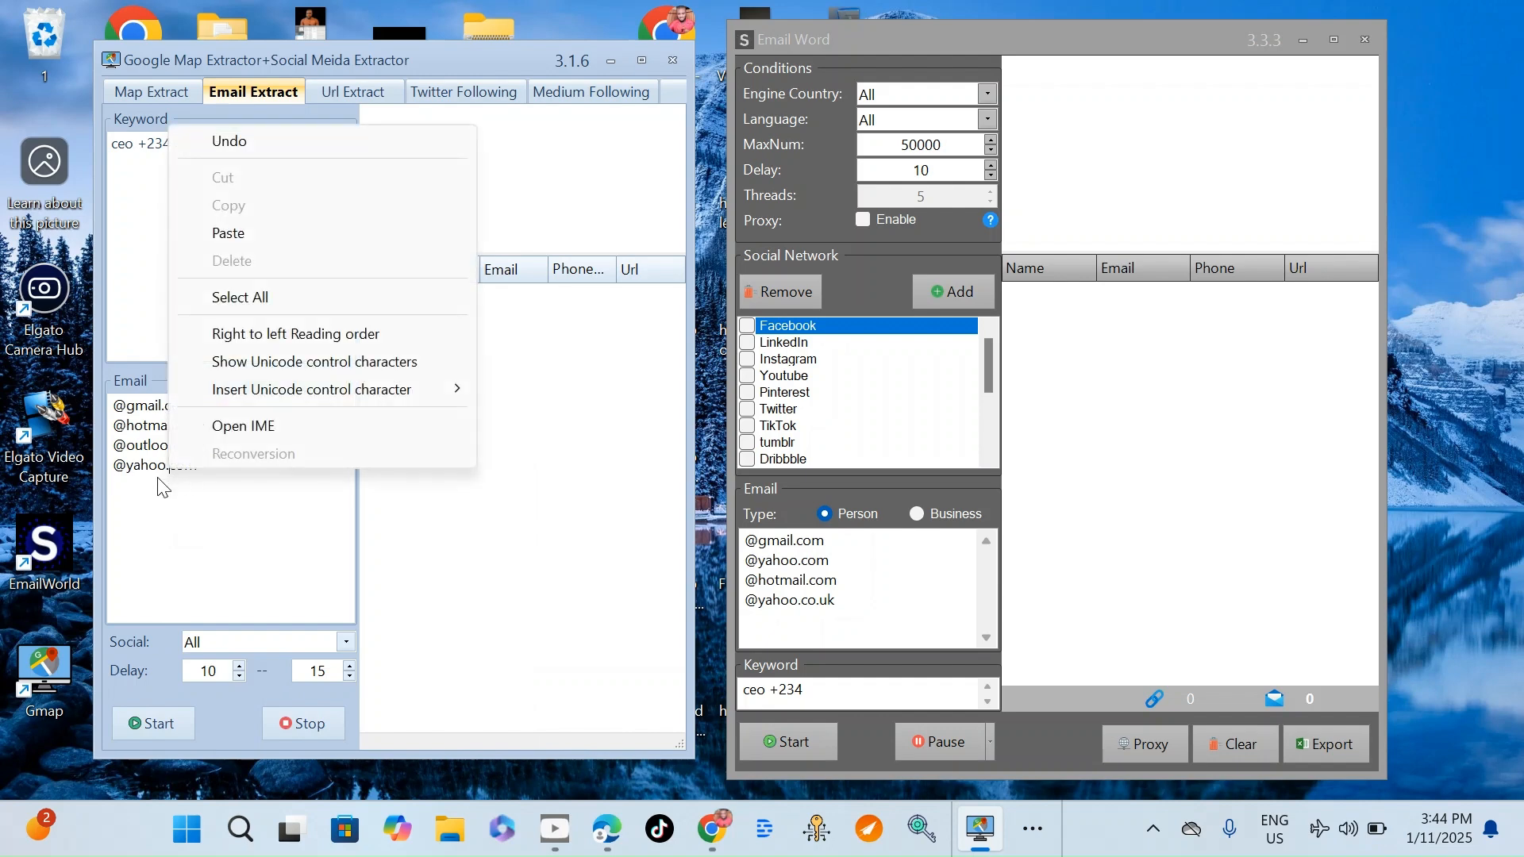
{"action": "left_click", "coordinate": [164, 488]}
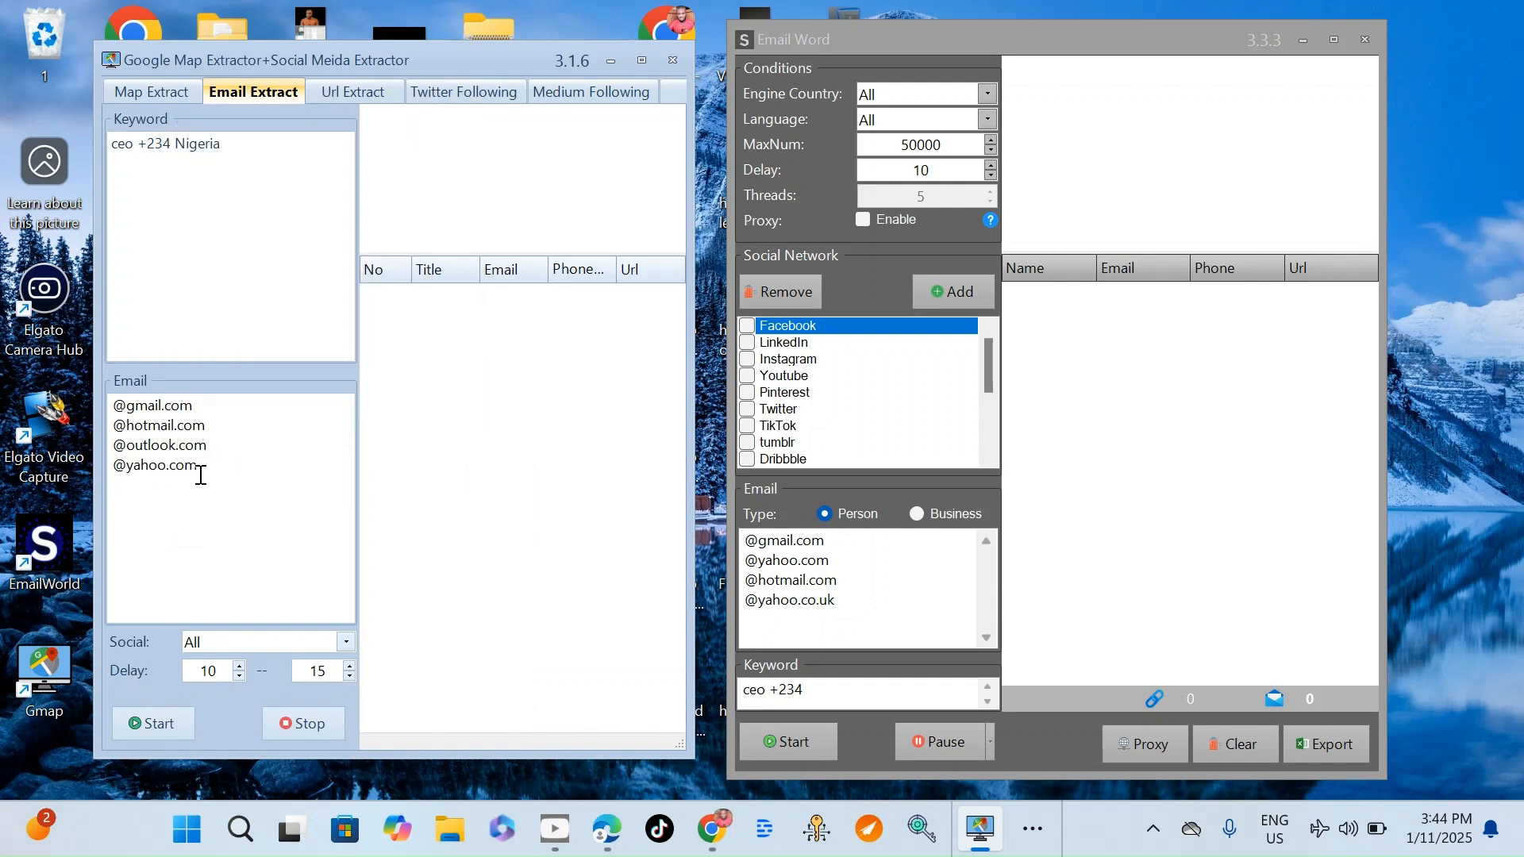
{"action": "double_click", "coordinate": [173, 409]}
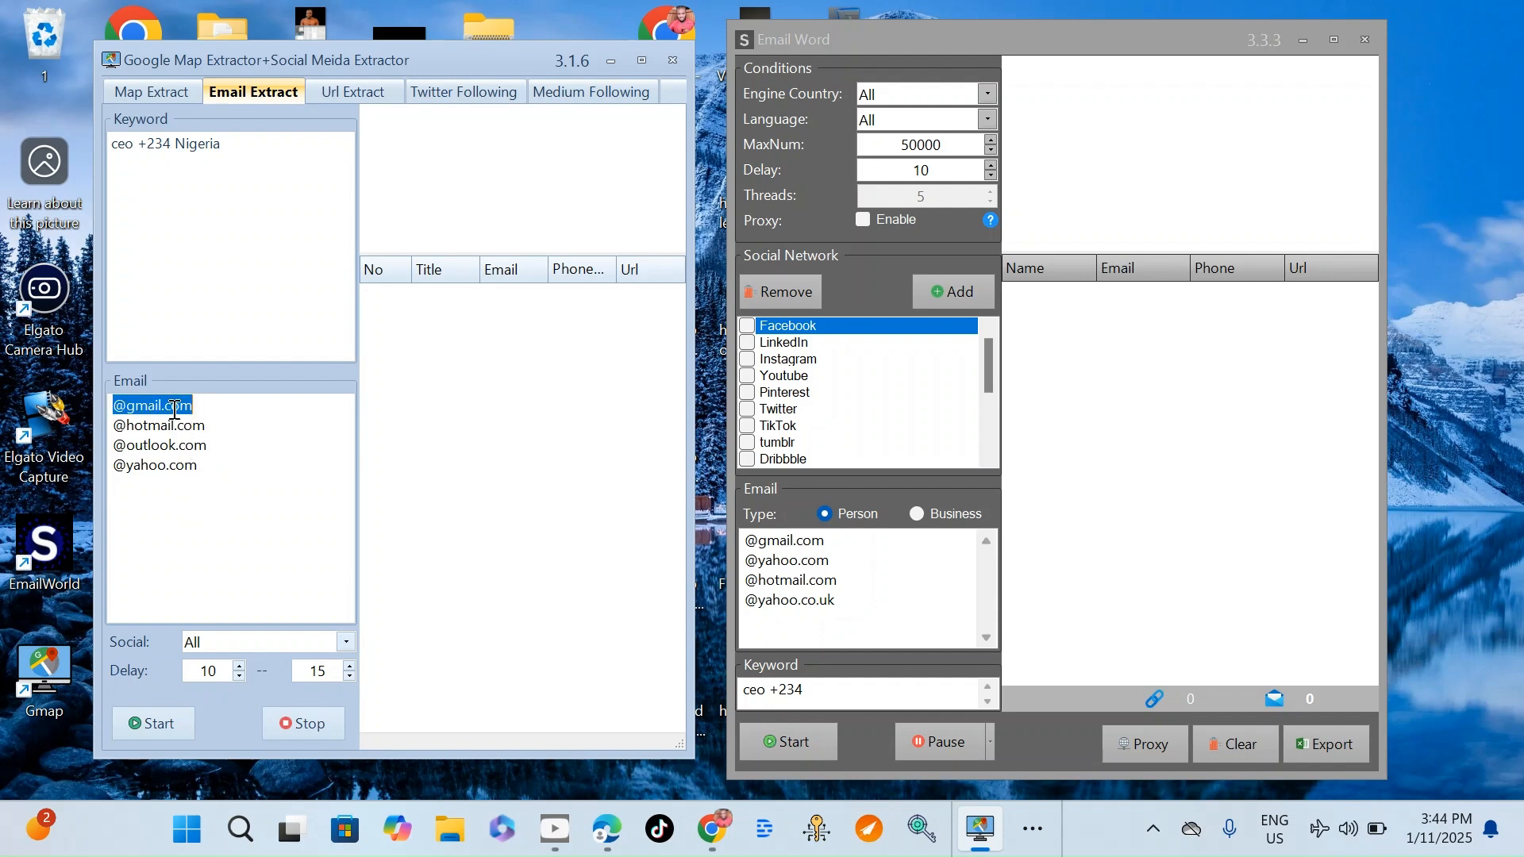
{"action": "left_click", "coordinate": [214, 417]}
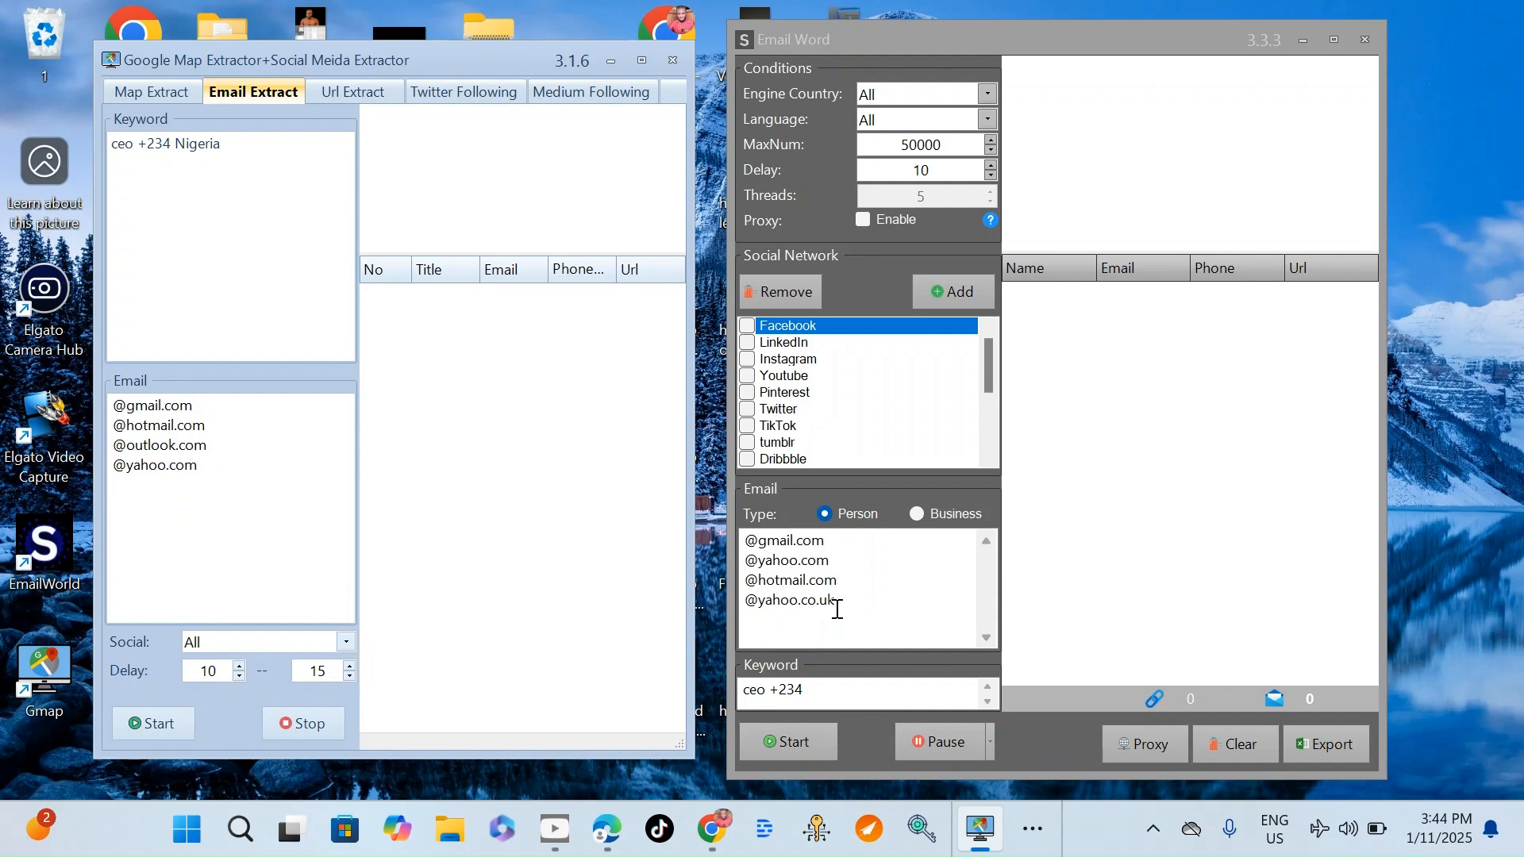
{"action": "left_click_drag", "start_coordinate": [839, 600], "coordinate": [752, 556]}
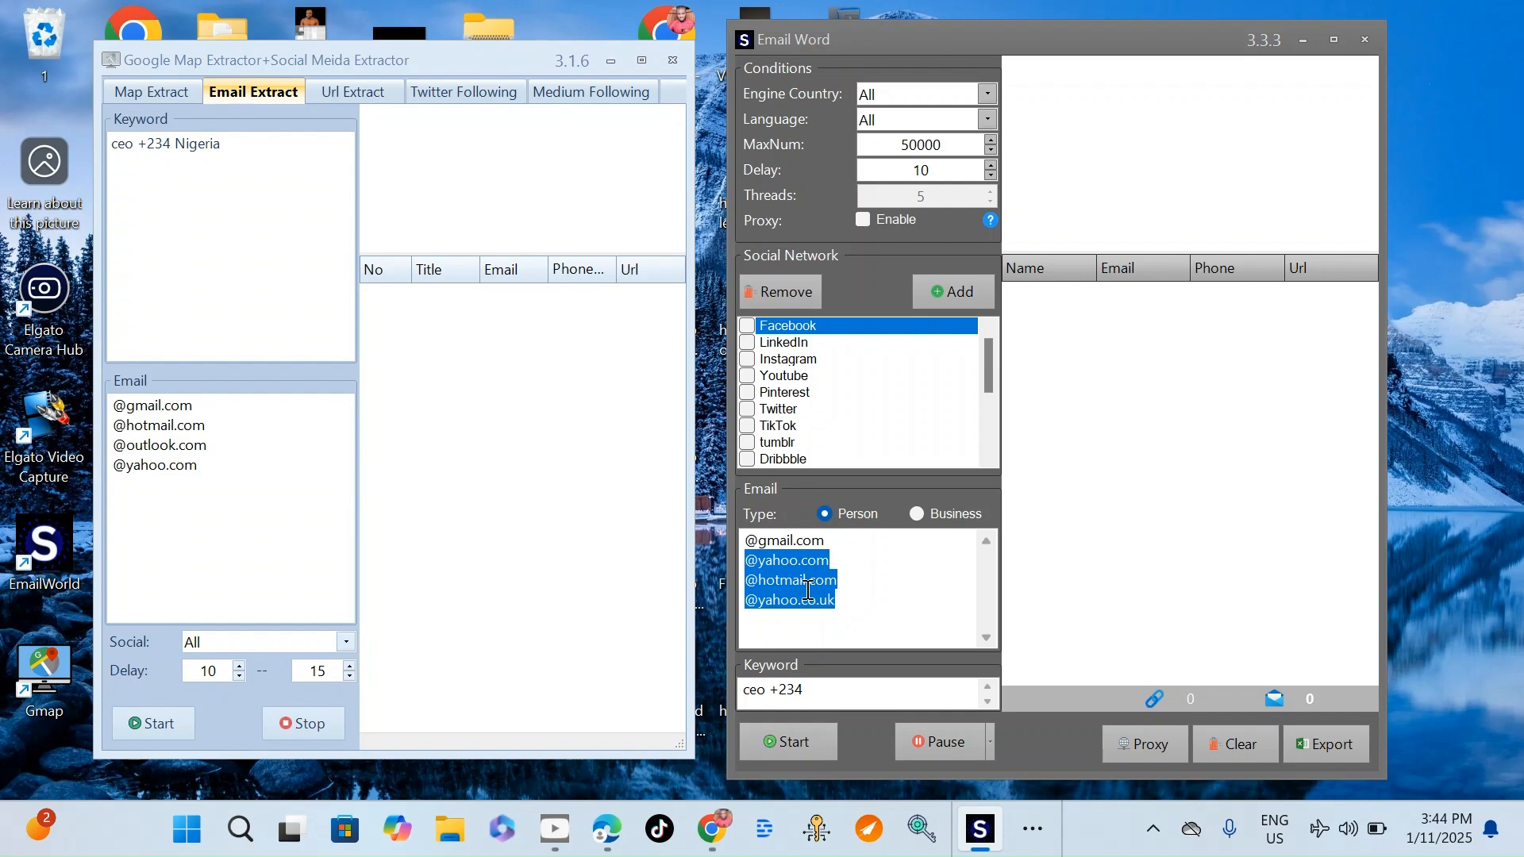
{"action": "left_click", "coordinate": [839, 577]}
{"action": "right_click", "coordinate": [840, 577]}
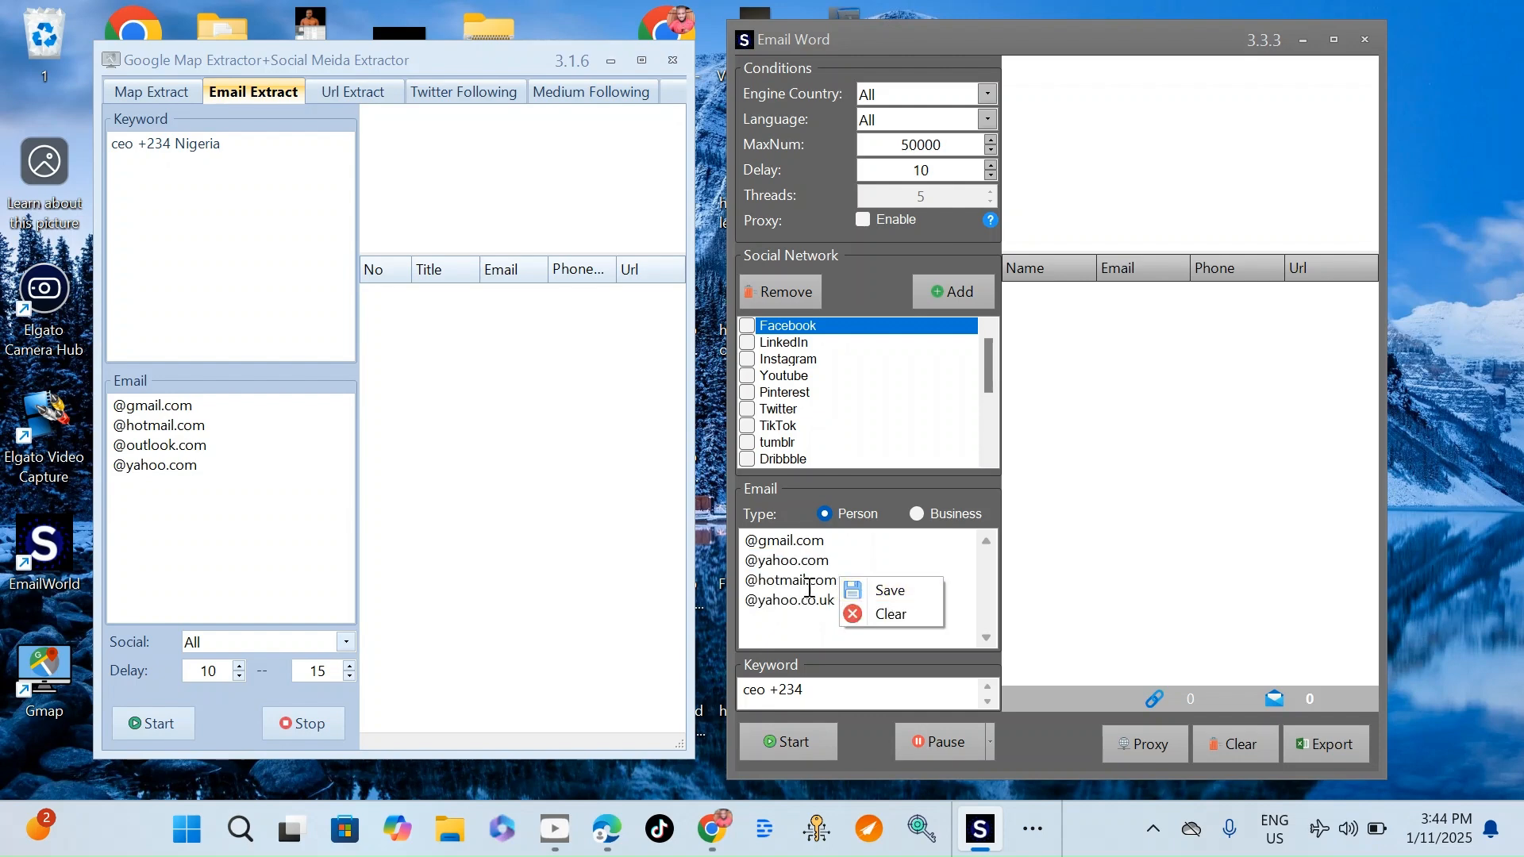
{"action": "left_click", "coordinate": [787, 601]}
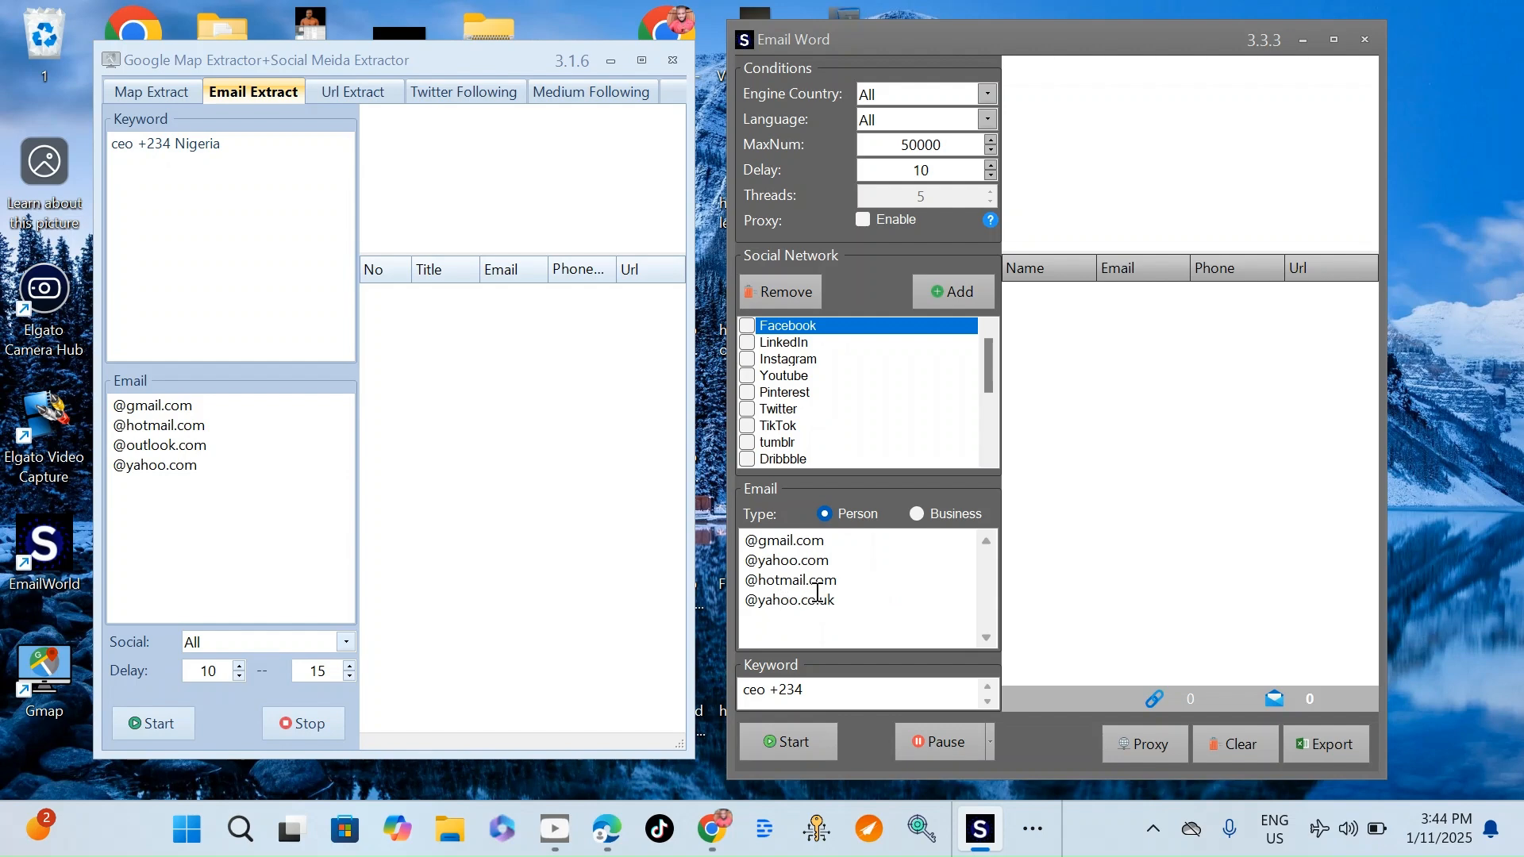
{"action": "double_click", "coordinate": [808, 581]}
{"action": "right_click", "coordinate": [809, 582]}
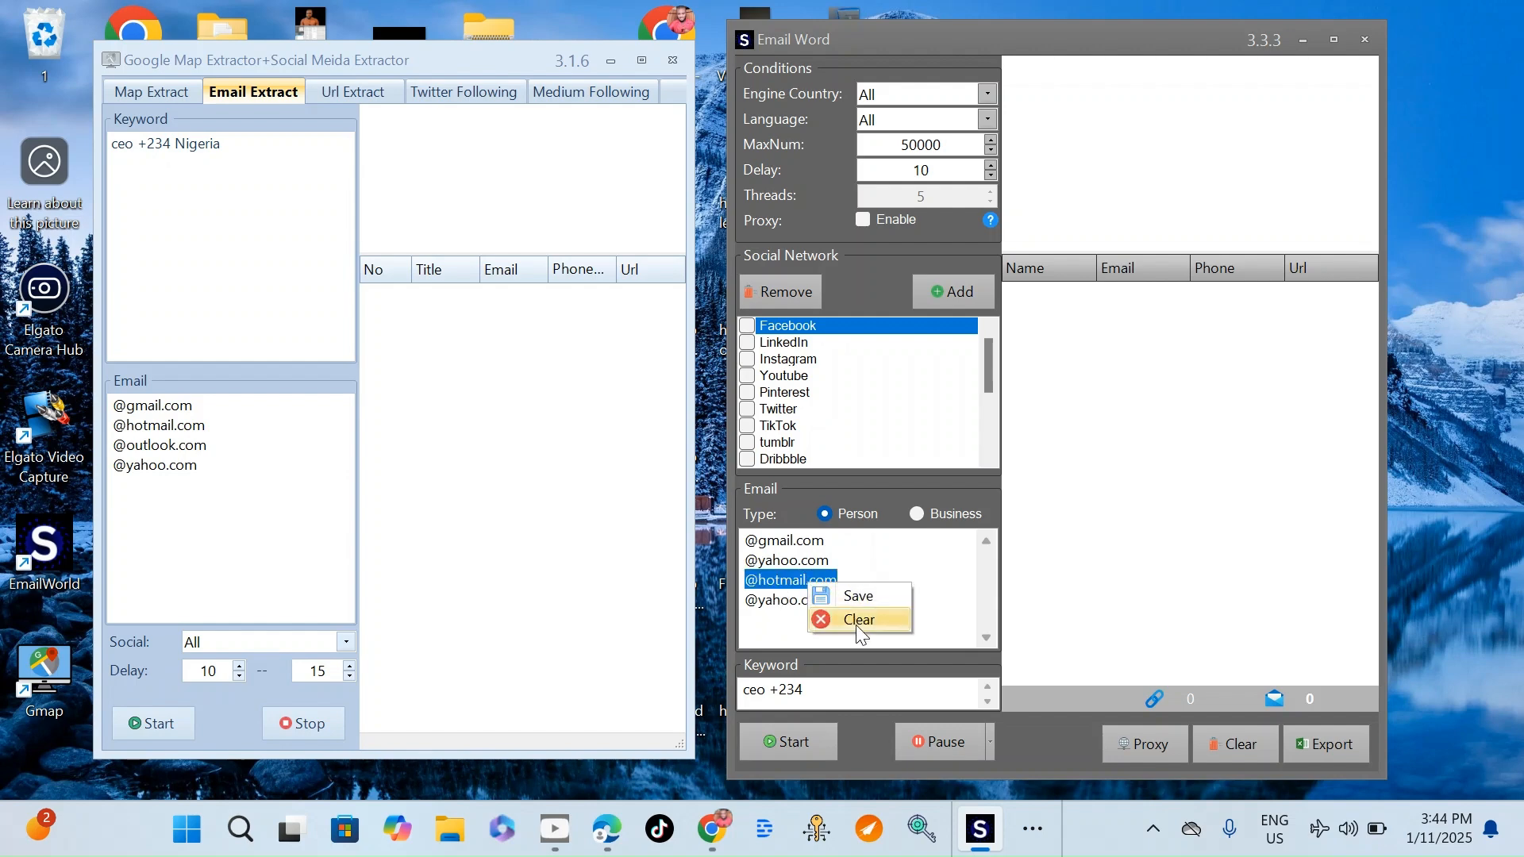
{"action": "left_click", "coordinate": [785, 620]}
{"action": "left_click_drag", "start_coordinate": [841, 603], "coordinate": [752, 596]}
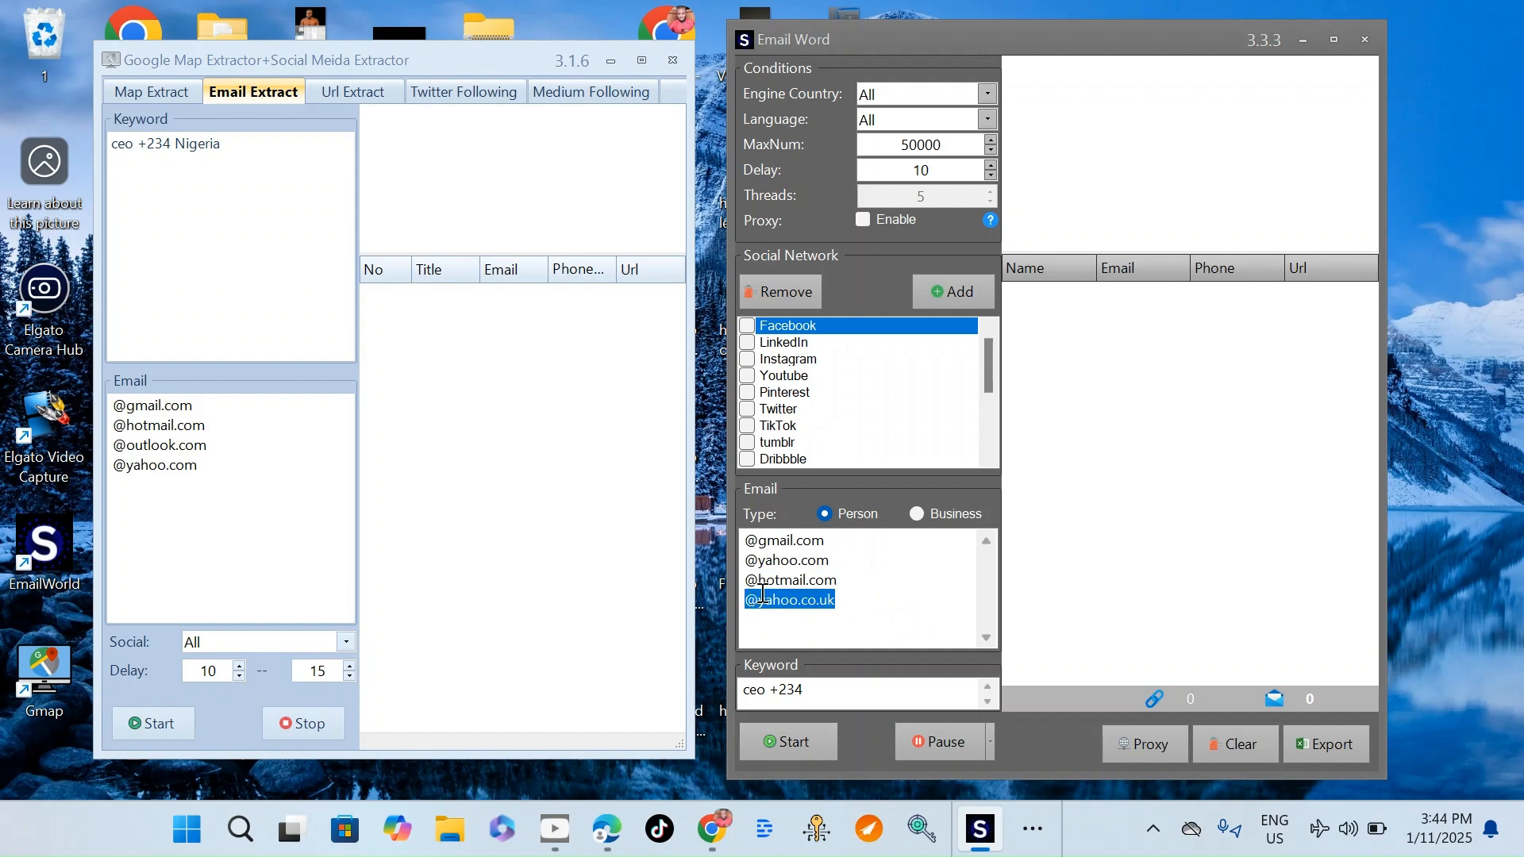
{"action": "key", "text": "BackSpace"}
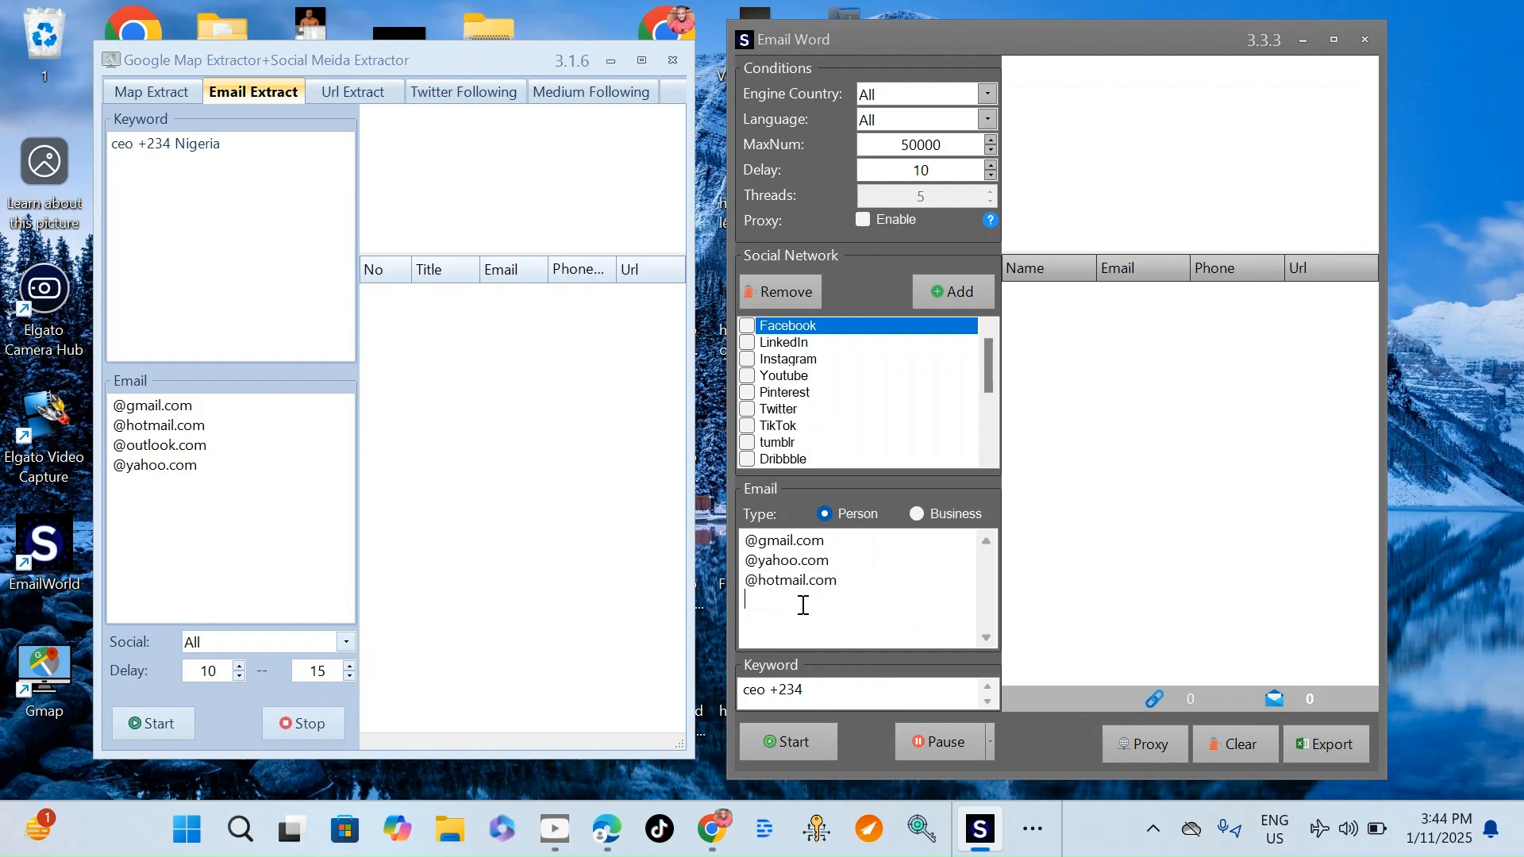
{"action": "right_click", "coordinate": [803, 603]}
{"action": "left_click", "coordinate": [854, 621]}
{"action": "left_click", "coordinate": [192, 458]}
{"action": "left_click_drag", "start_coordinate": [192, 457], "coordinate": [177, 430]}
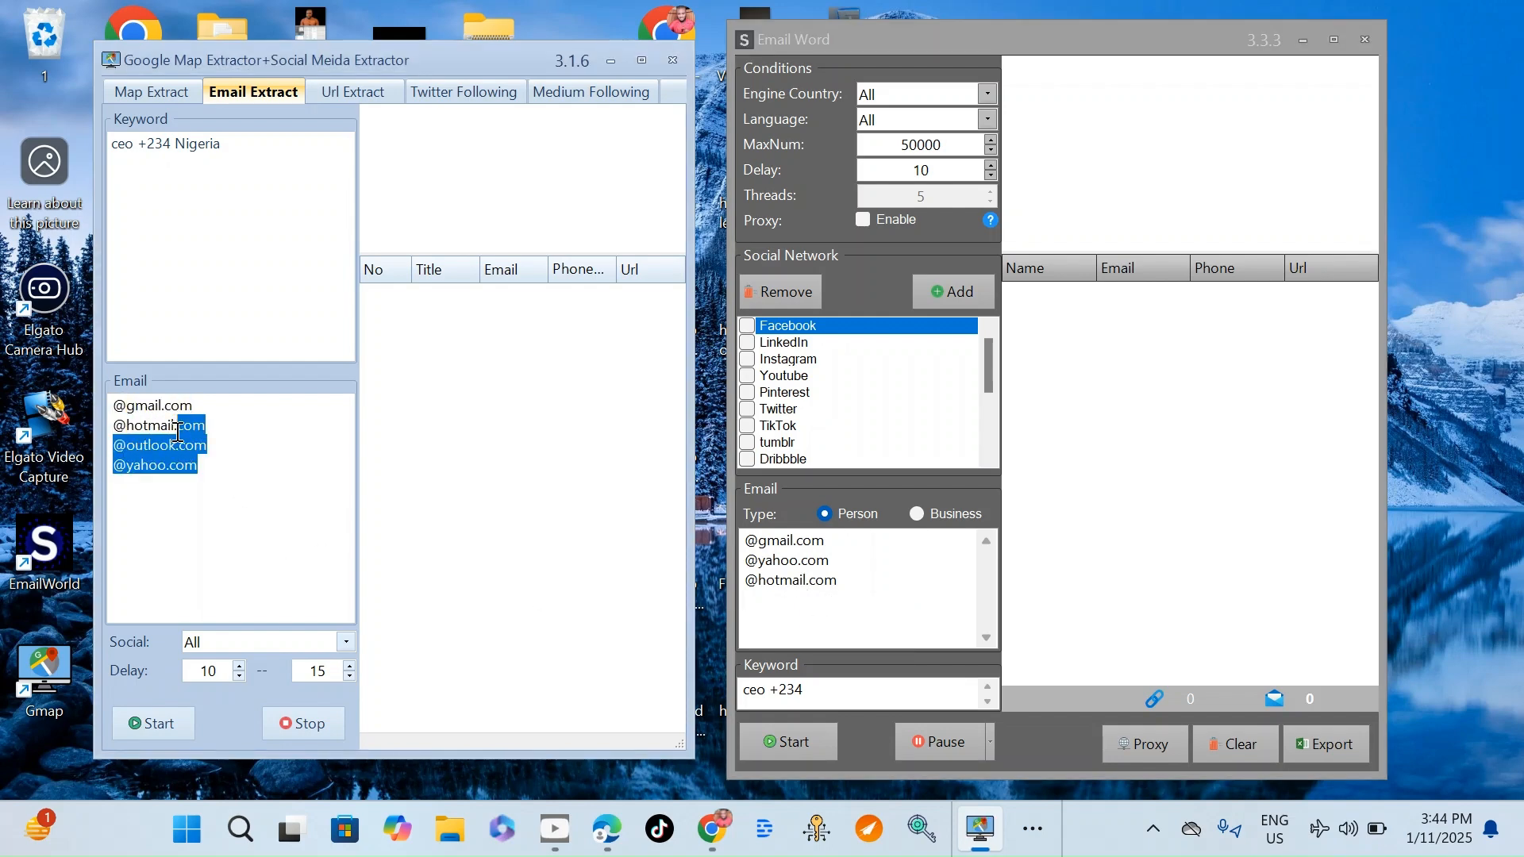
{"action": "left_click", "coordinate": [225, 453]}
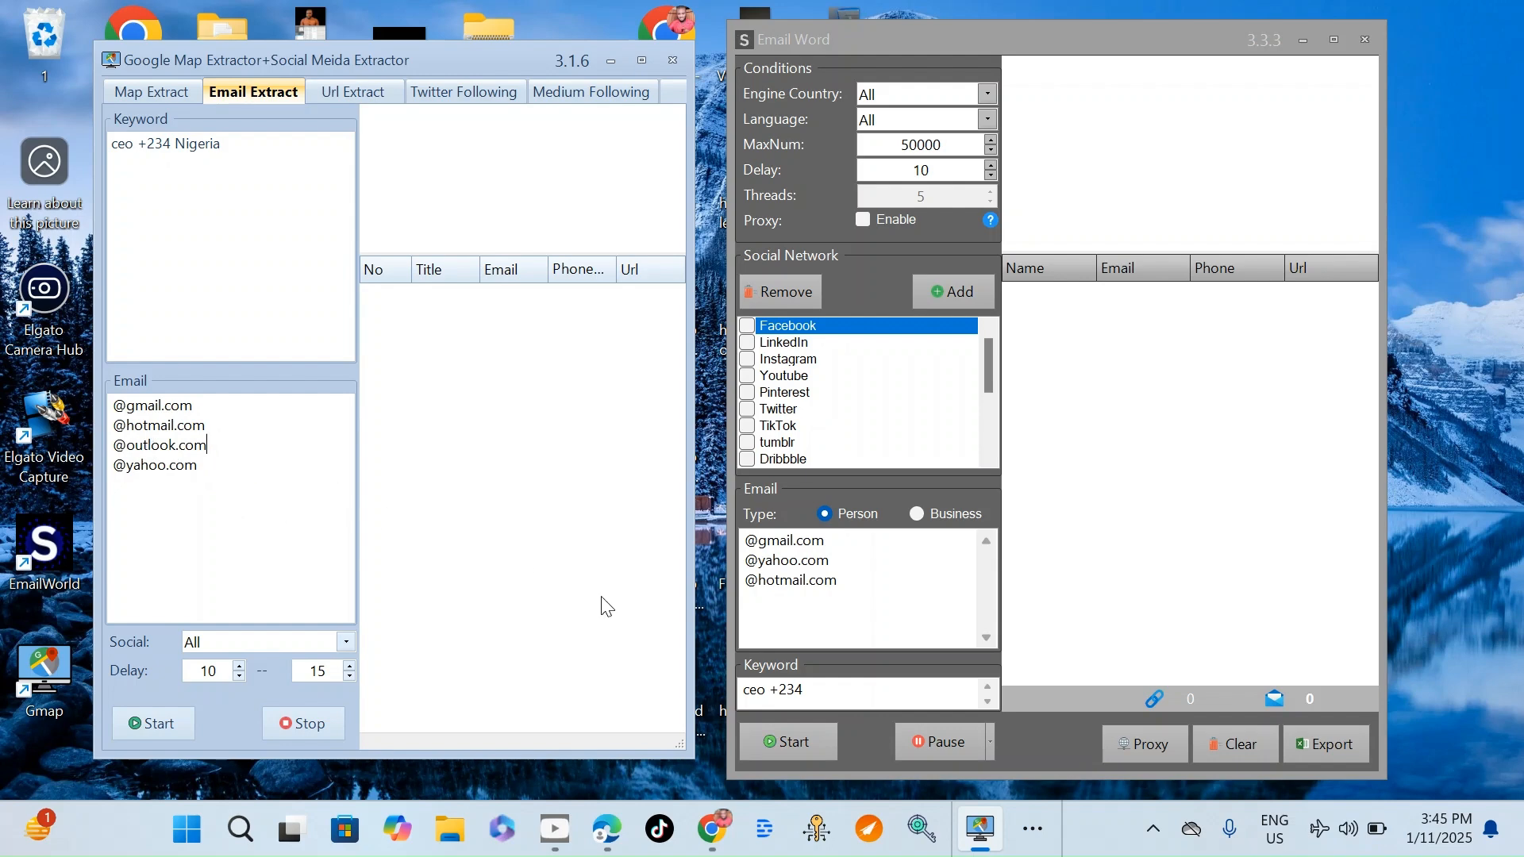
{"action": "left_click_drag", "start_coordinate": [851, 586], "coordinate": [745, 540]}
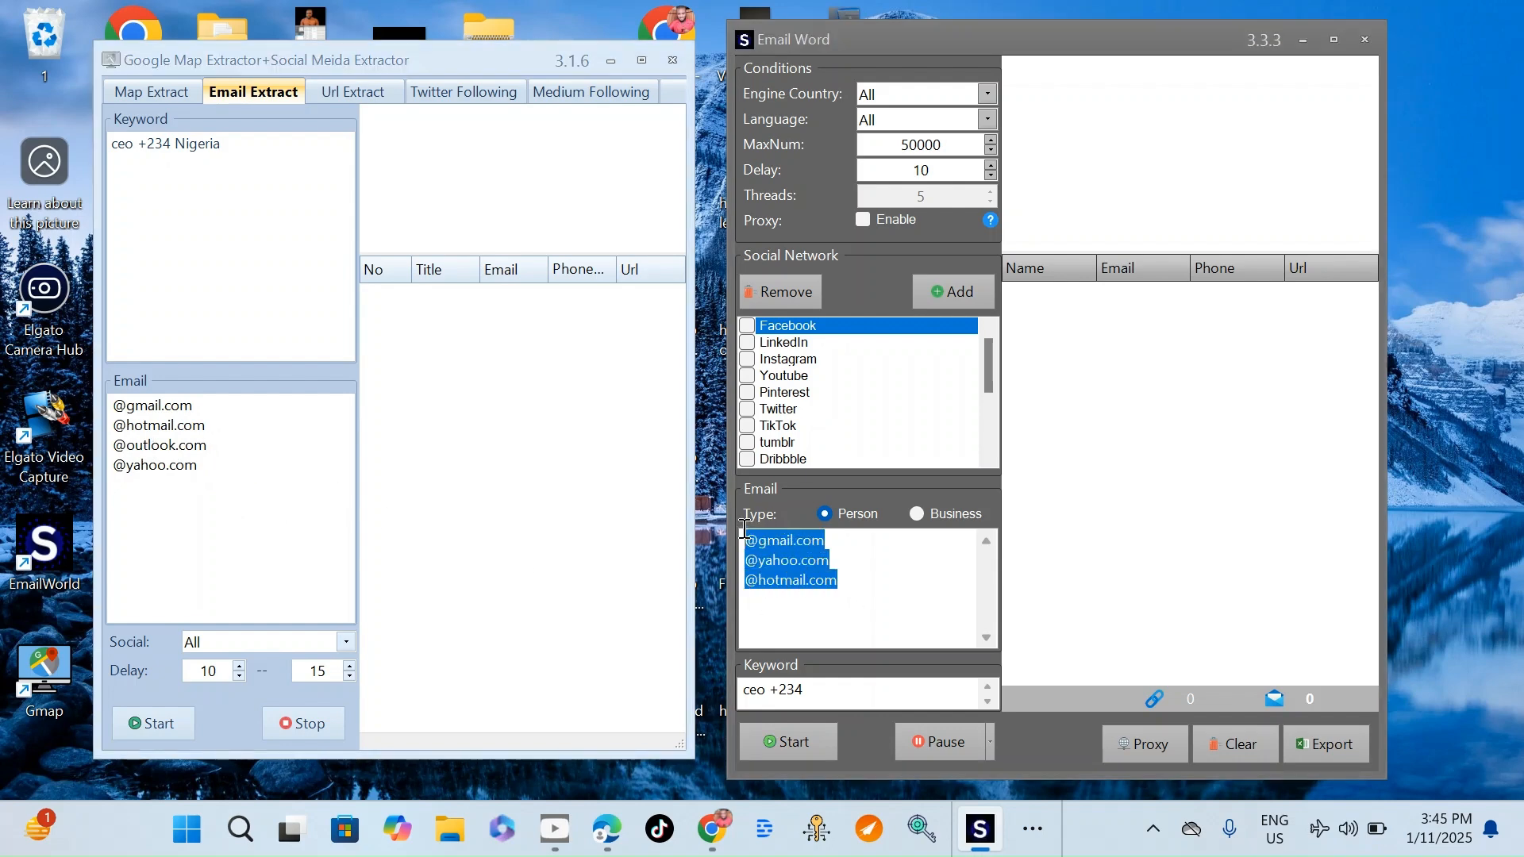
{"action": "right_click", "coordinate": [775, 547]}
{"action": "left_click", "coordinate": [821, 568]}
{"action": "left_click_drag", "start_coordinate": [200, 467], "coordinate": [118, 394]}
{"action": "left_click", "coordinate": [129, 394]}
{"action": "right_click", "coordinate": [151, 415]}
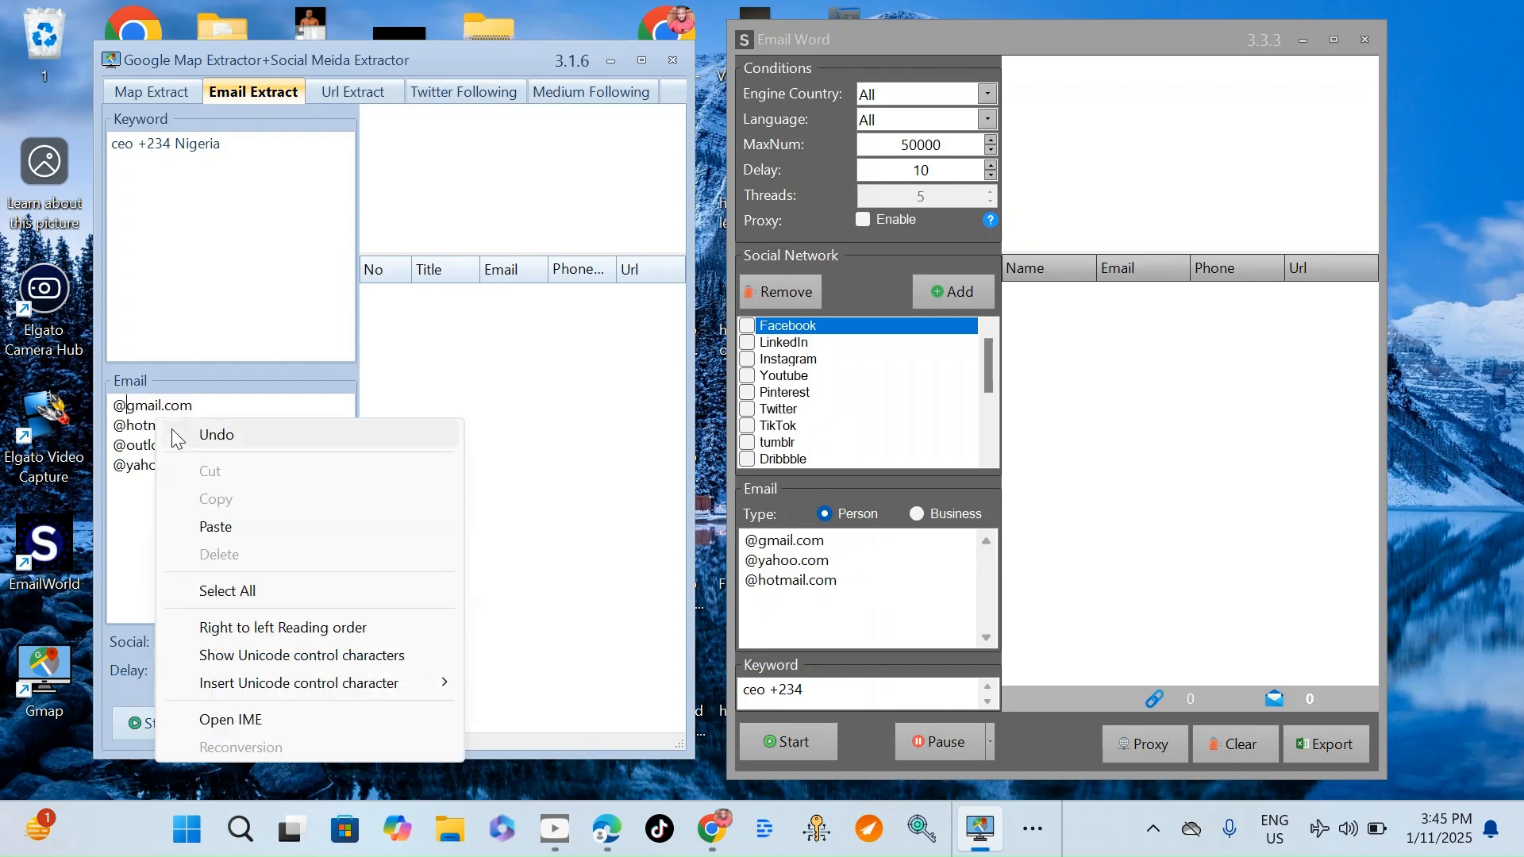
{"action": "left_click", "coordinate": [139, 495]}
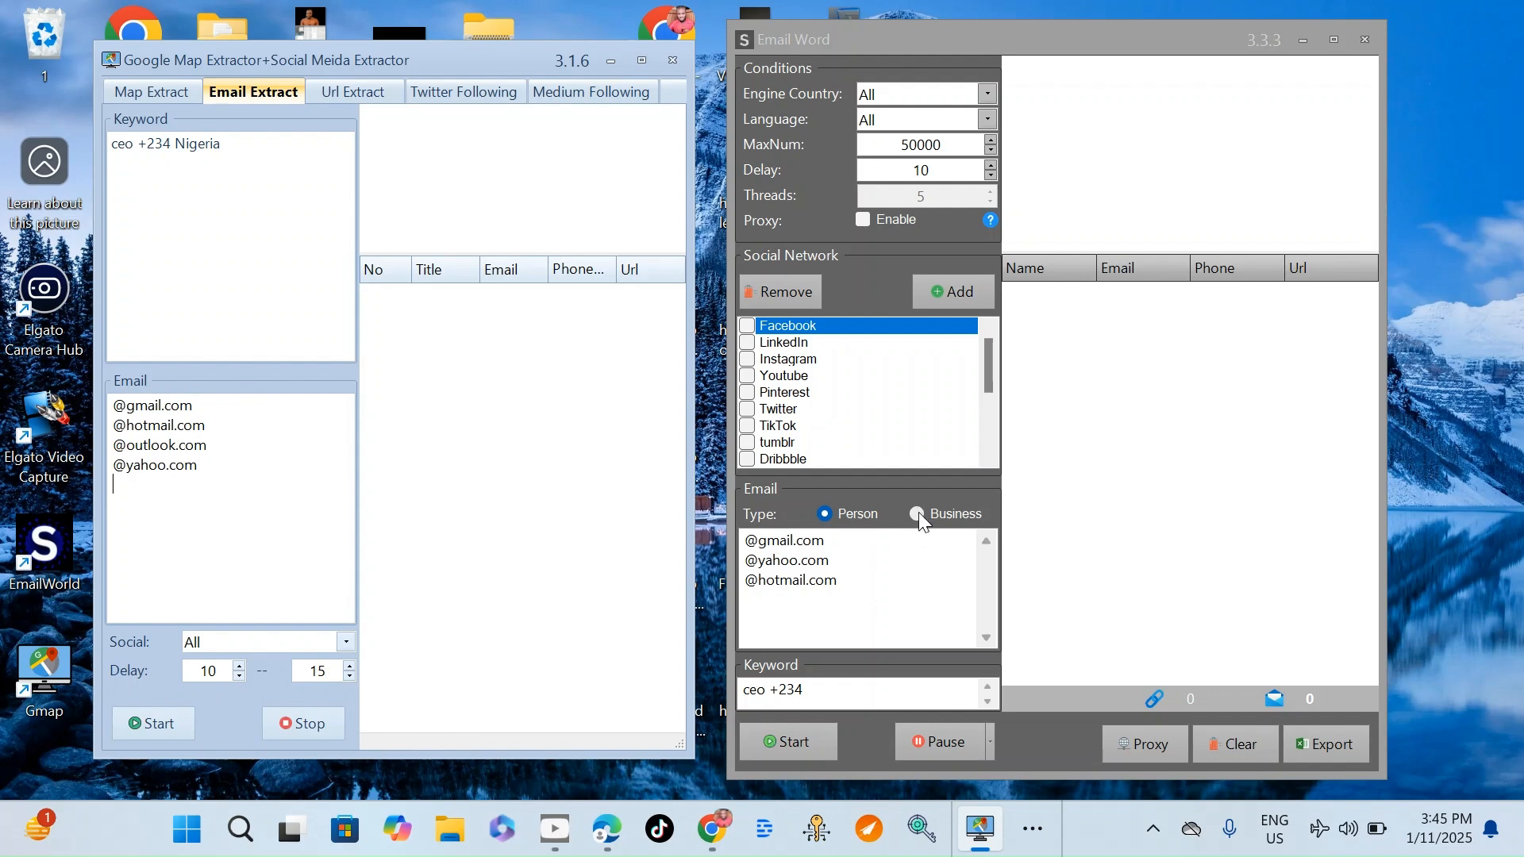
{"action": "left_click_drag", "start_coordinate": [198, 470], "coordinate": [115, 402]}
{"action": "left_click", "coordinate": [234, 474]}
{"action": "left_click_drag", "start_coordinate": [205, 465], "coordinate": [117, 408]}
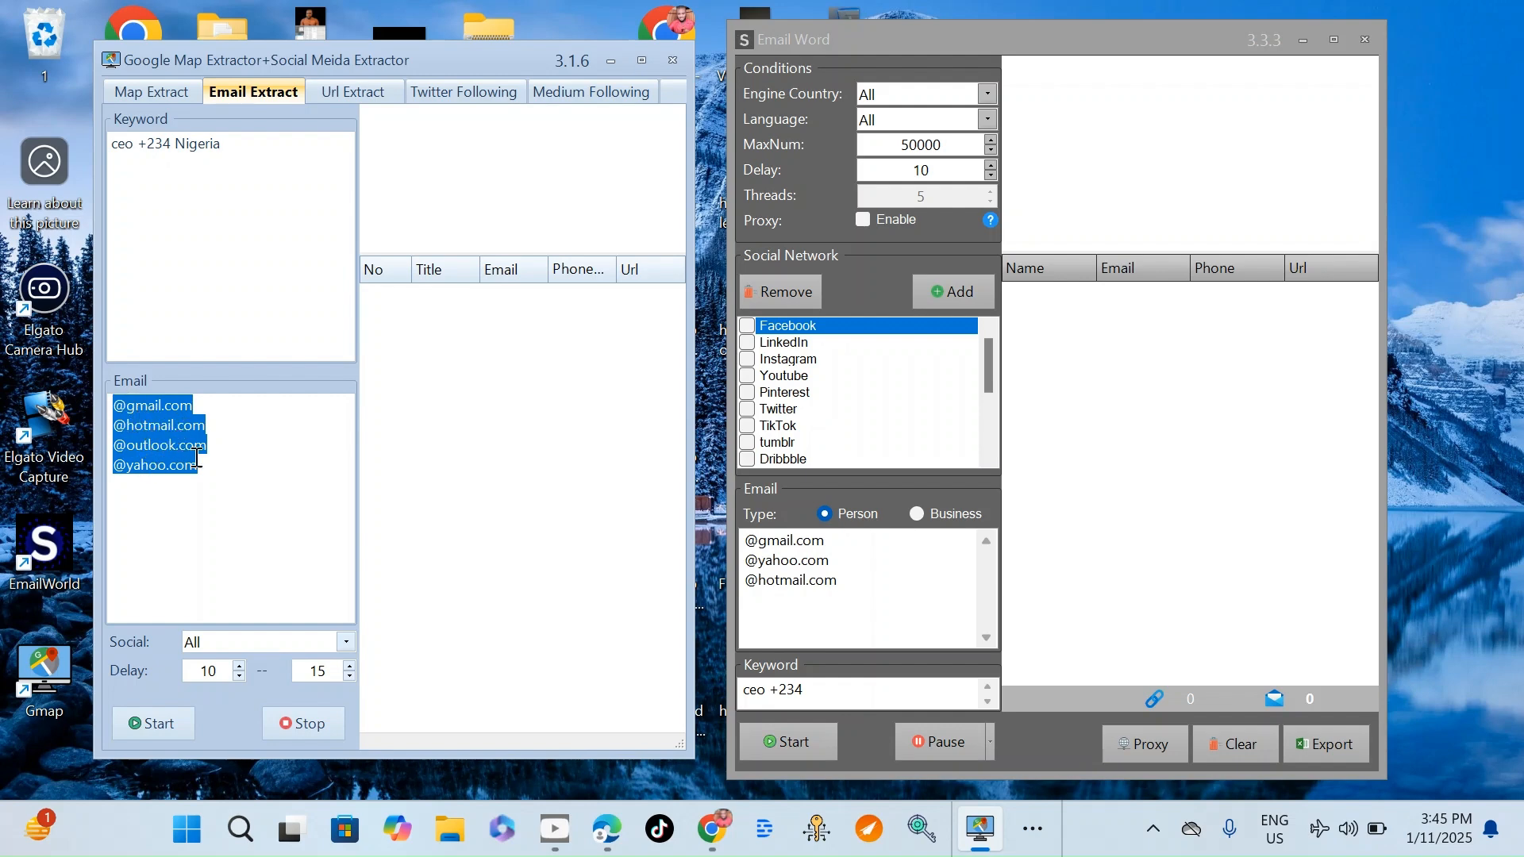
{"action": "left_click", "coordinate": [231, 475]}
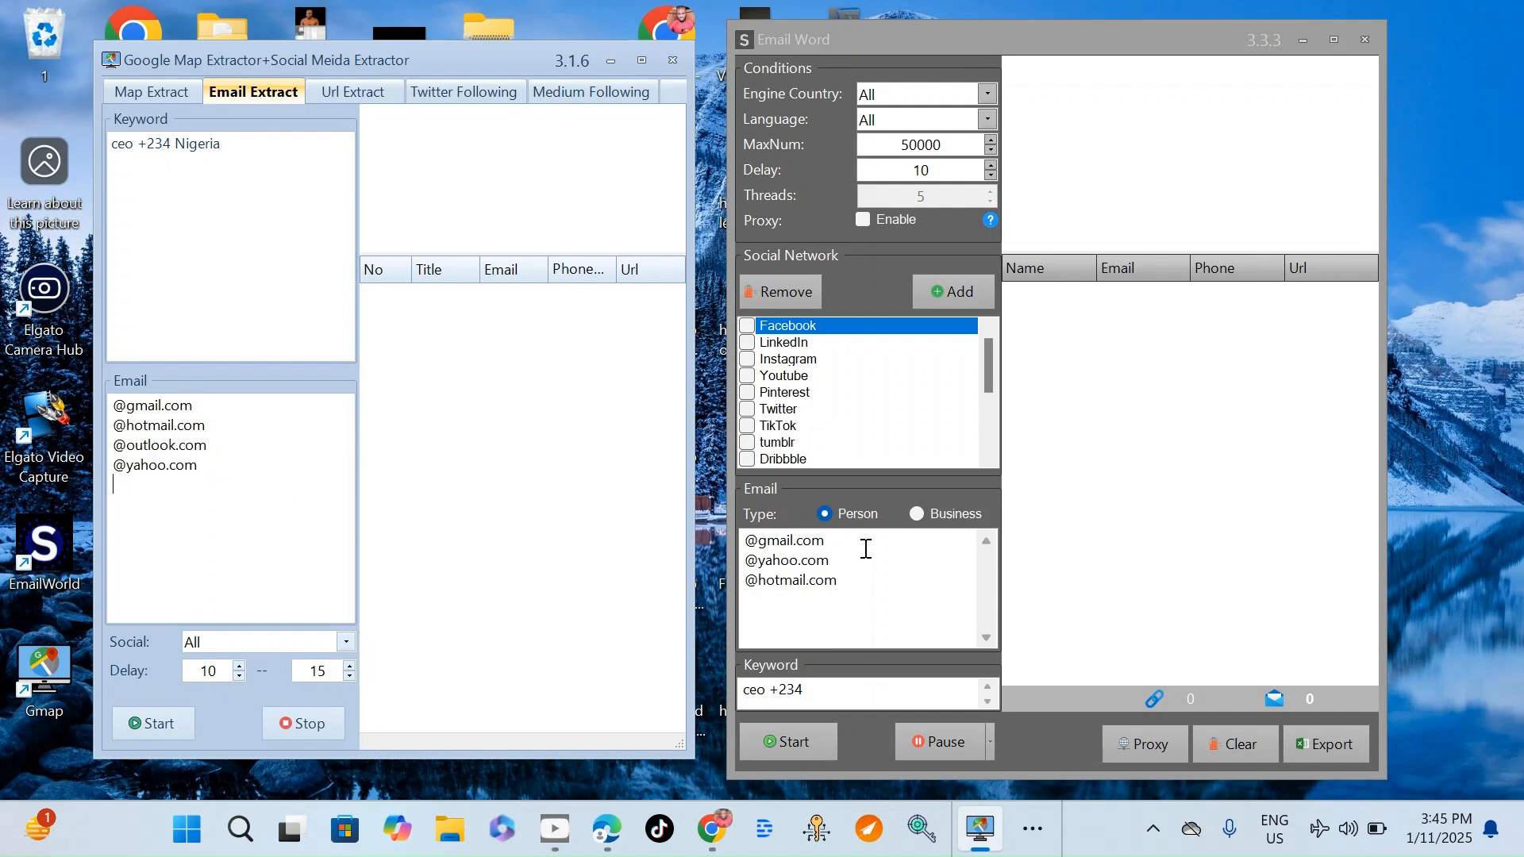
Step: Set the email type in Email Word to Business
{"action": "left_click", "coordinate": [918, 514]}
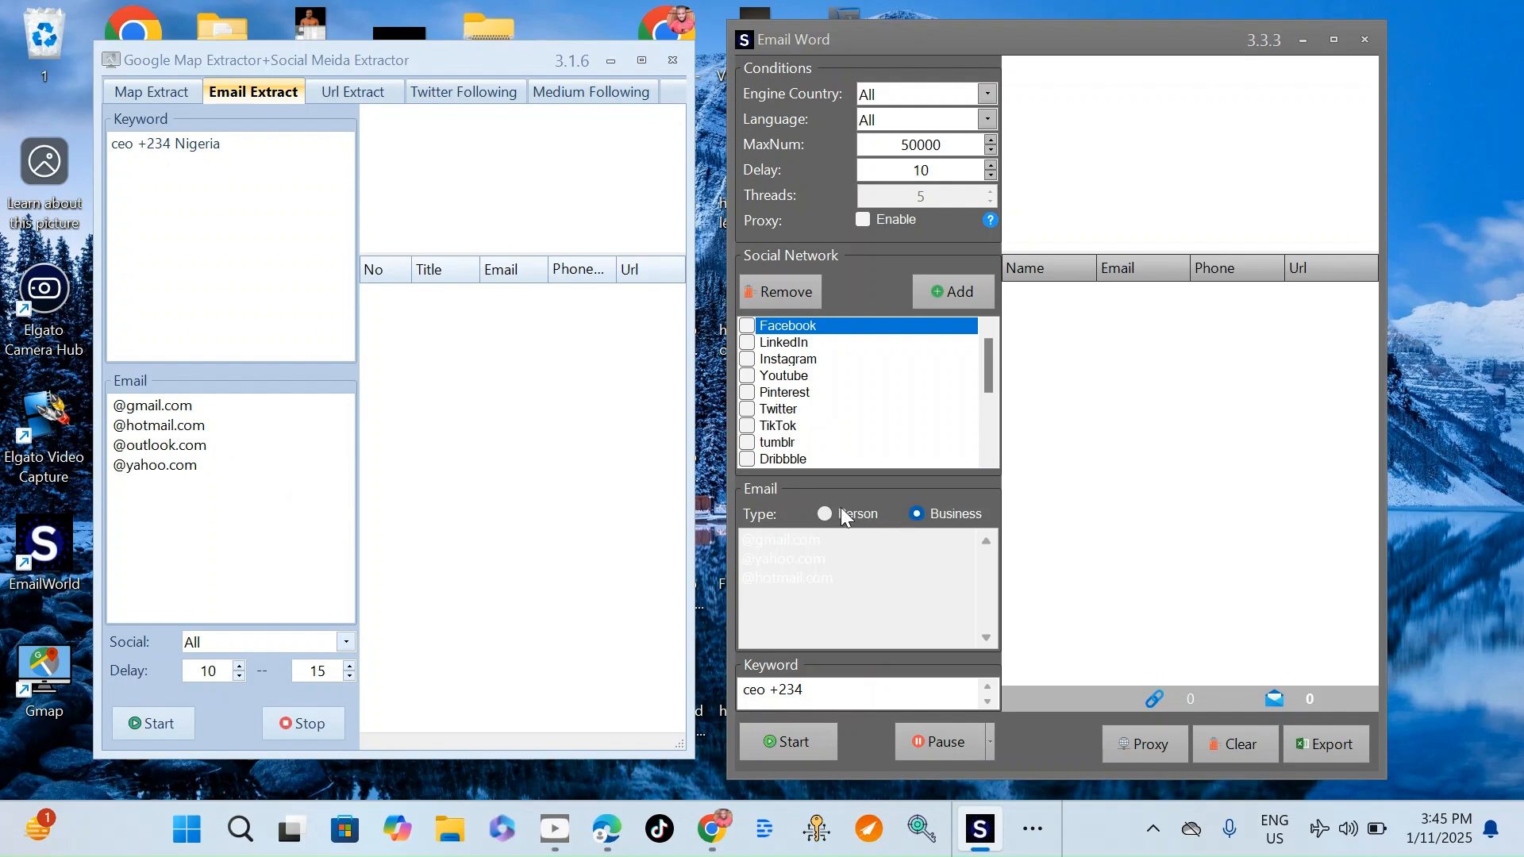
Step: Switch the Email Word email type between Person and Business, leaving it set to Person
{"action": "left_click", "coordinate": [824, 514]}
{"action": "left_click", "coordinate": [918, 515]}
{"action": "left_click", "coordinate": [822, 513]}
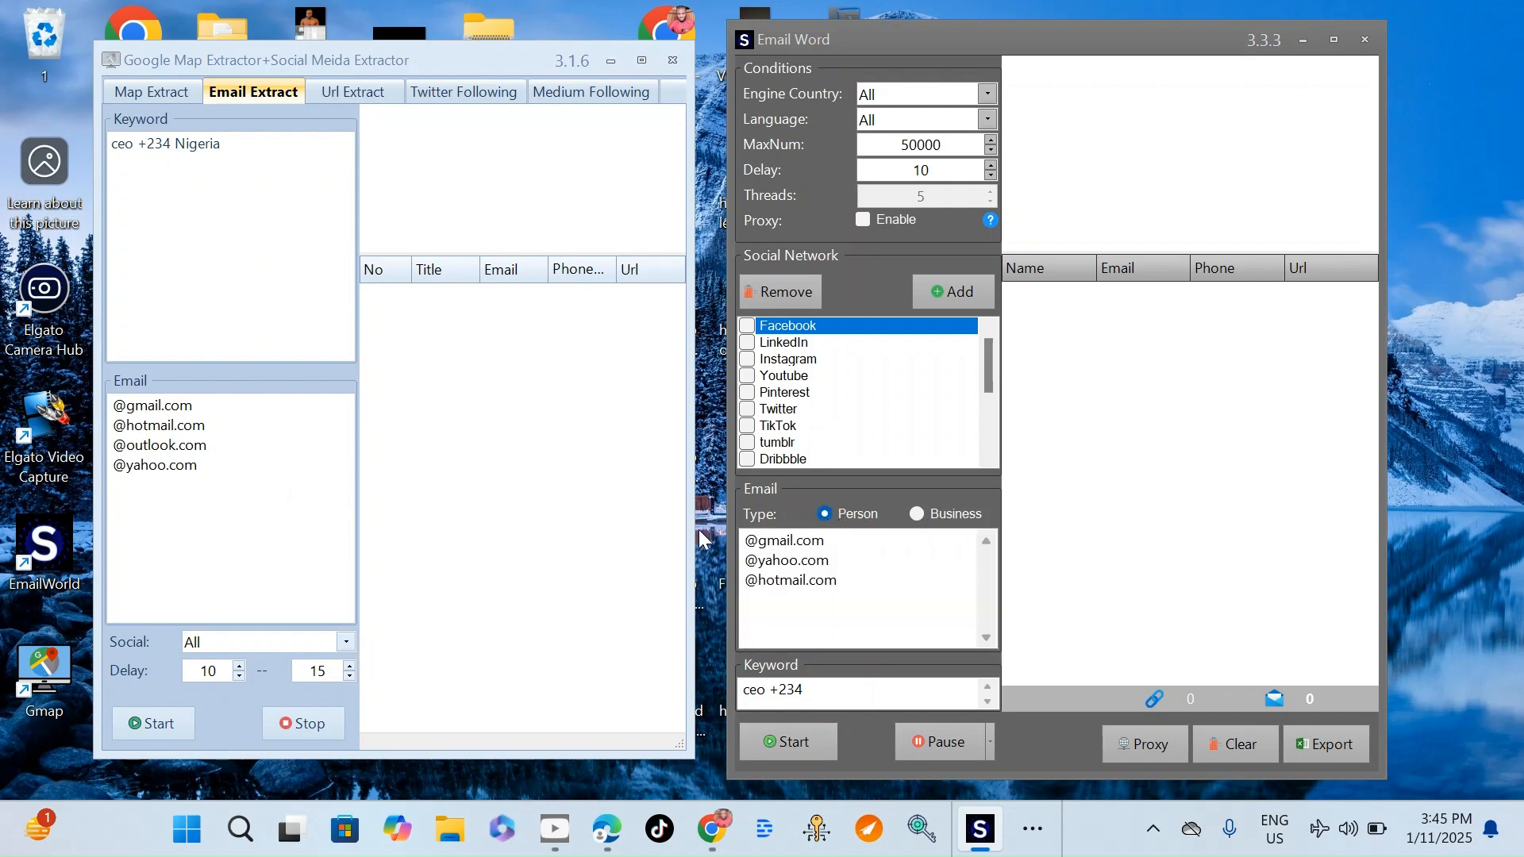
Step: Reposition the Google Map Extractor and Email Word windows slightly, keeping them side by side
{"action": "left_click_drag", "start_coordinate": [201, 498], "coordinate": [118, 400]}
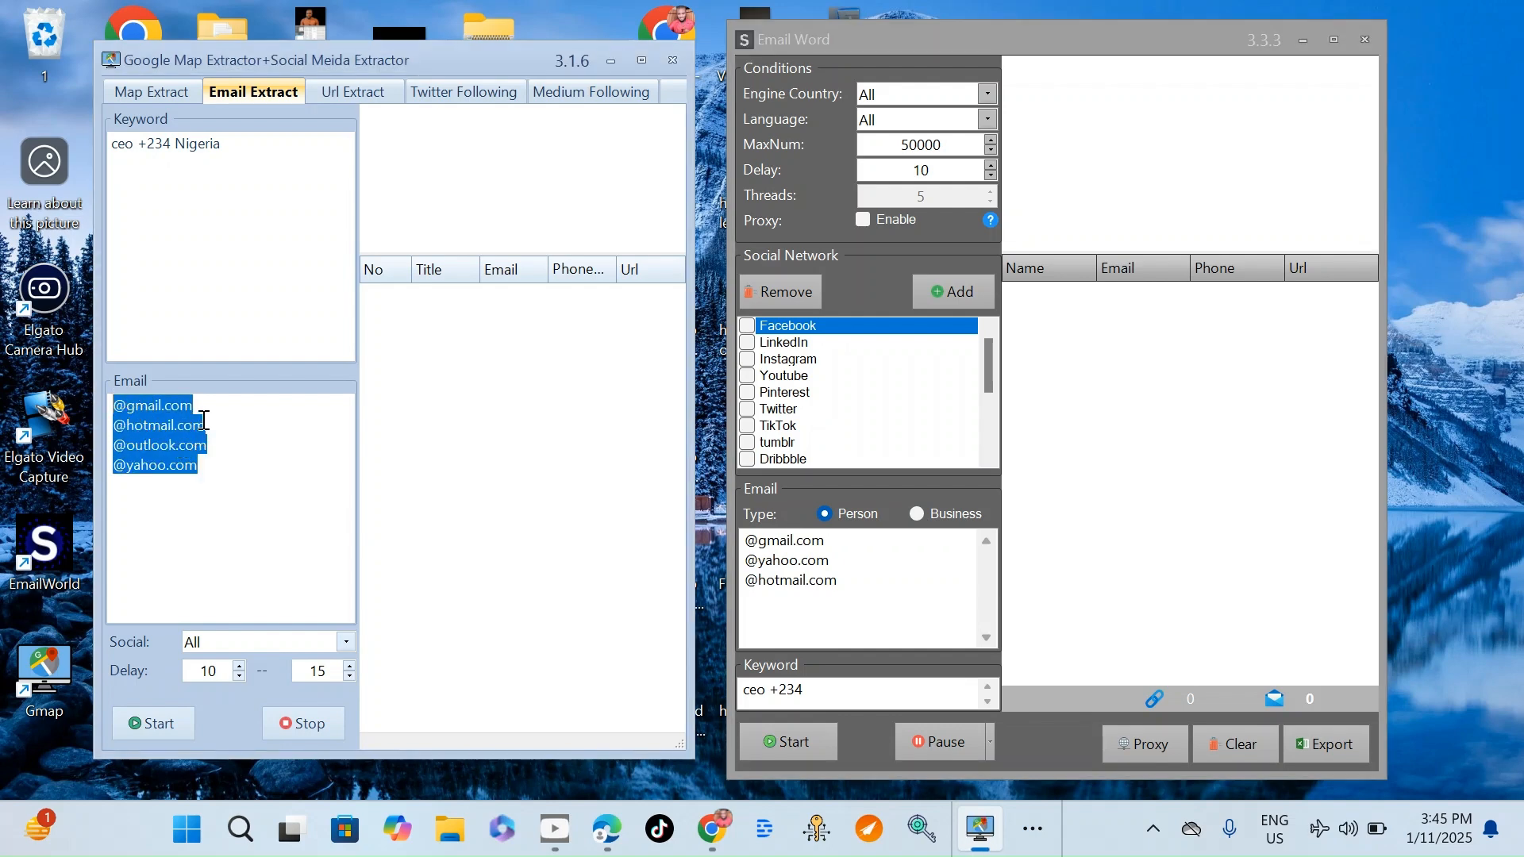
{"action": "left_click", "coordinate": [231, 424]}
{"action": "mouse_move", "coordinate": [488, 55]}
{"action": "left_mouse_down"}
{"action": "mouse_move", "coordinate": [461, 55]}
{"action": "mouse_move", "coordinate": [470, 42]}
{"action": "left_mouse_up"}
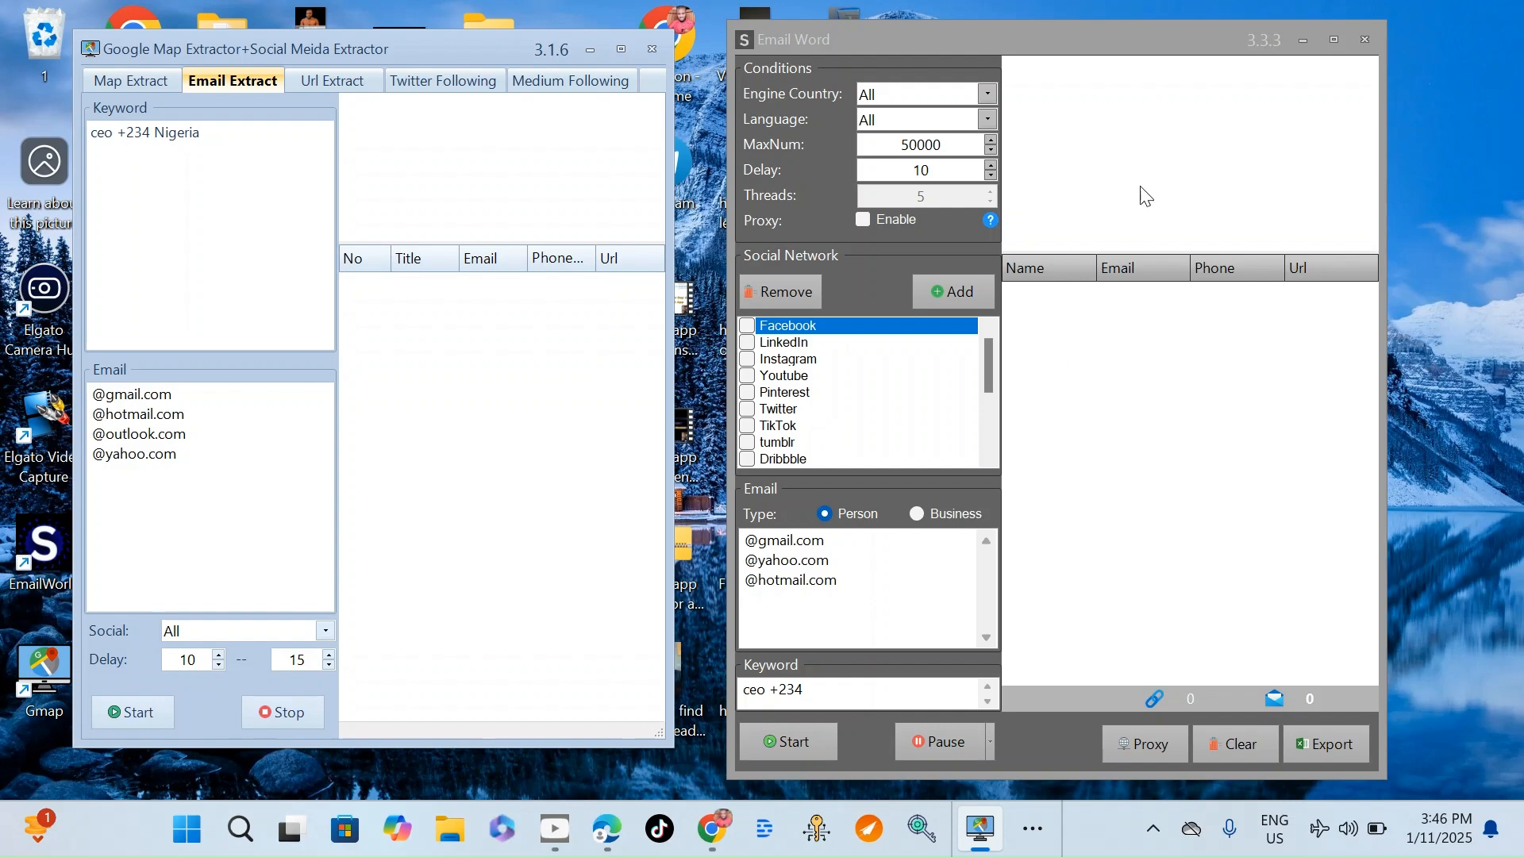
{"action": "mouse_move", "coordinate": [1163, 37]}
{"action": "left_mouse_down"}
{"action": "mouse_move", "coordinate": [1120, 40]}
{"action": "mouse_move", "coordinate": [1150, 42]}
{"action": "left_mouse_up"}
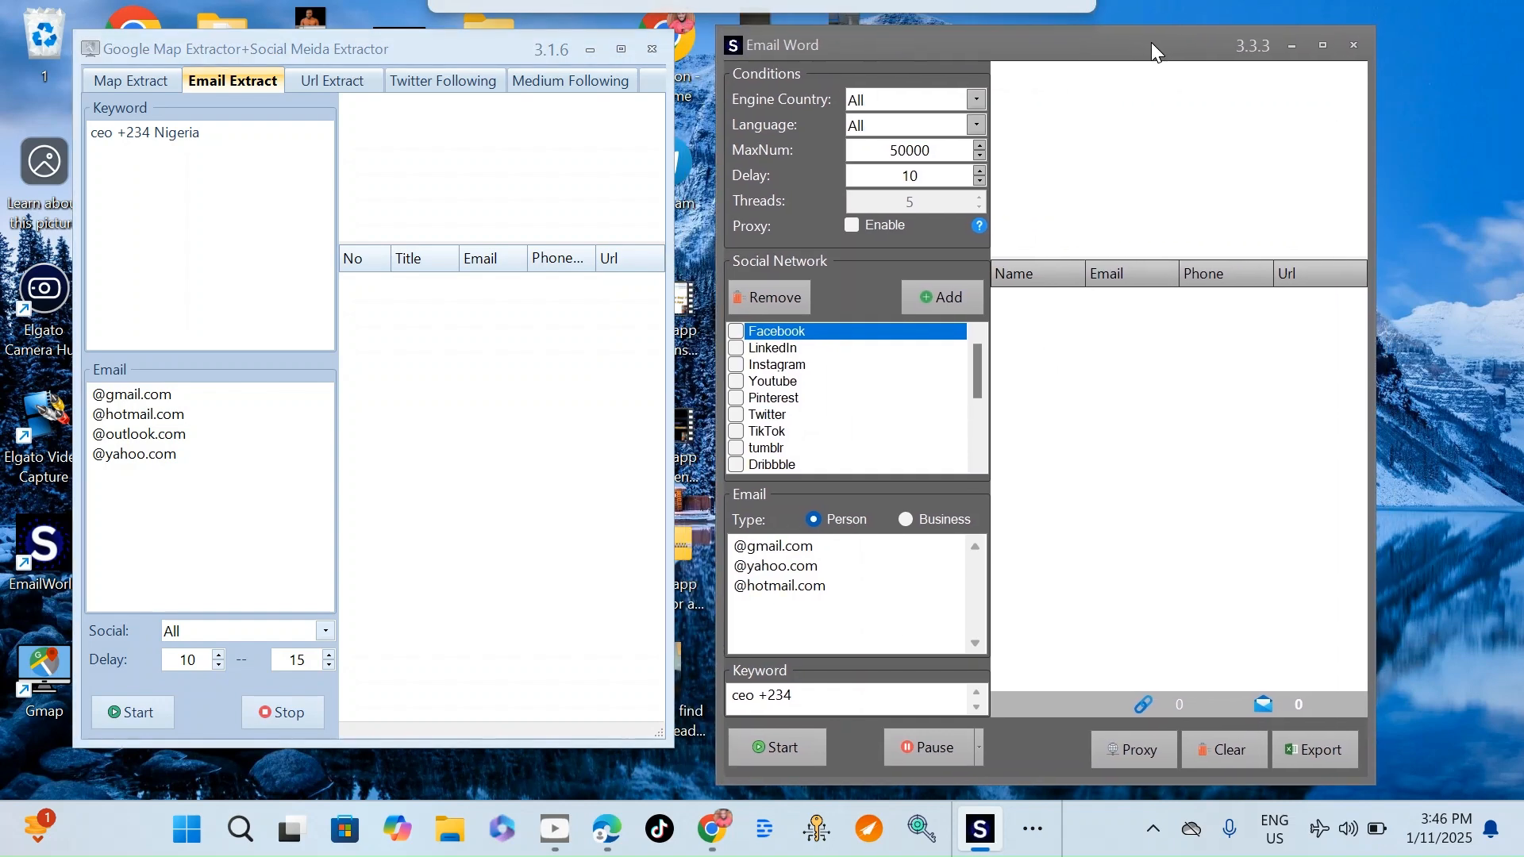
Step: Set the engine country in Email Word to Nigeria
{"action": "left_click", "coordinate": [903, 103]}
{"action": "scroll", "coordinate": [897, 207], "scroll_direction": "down", "scroll_amount": 6}
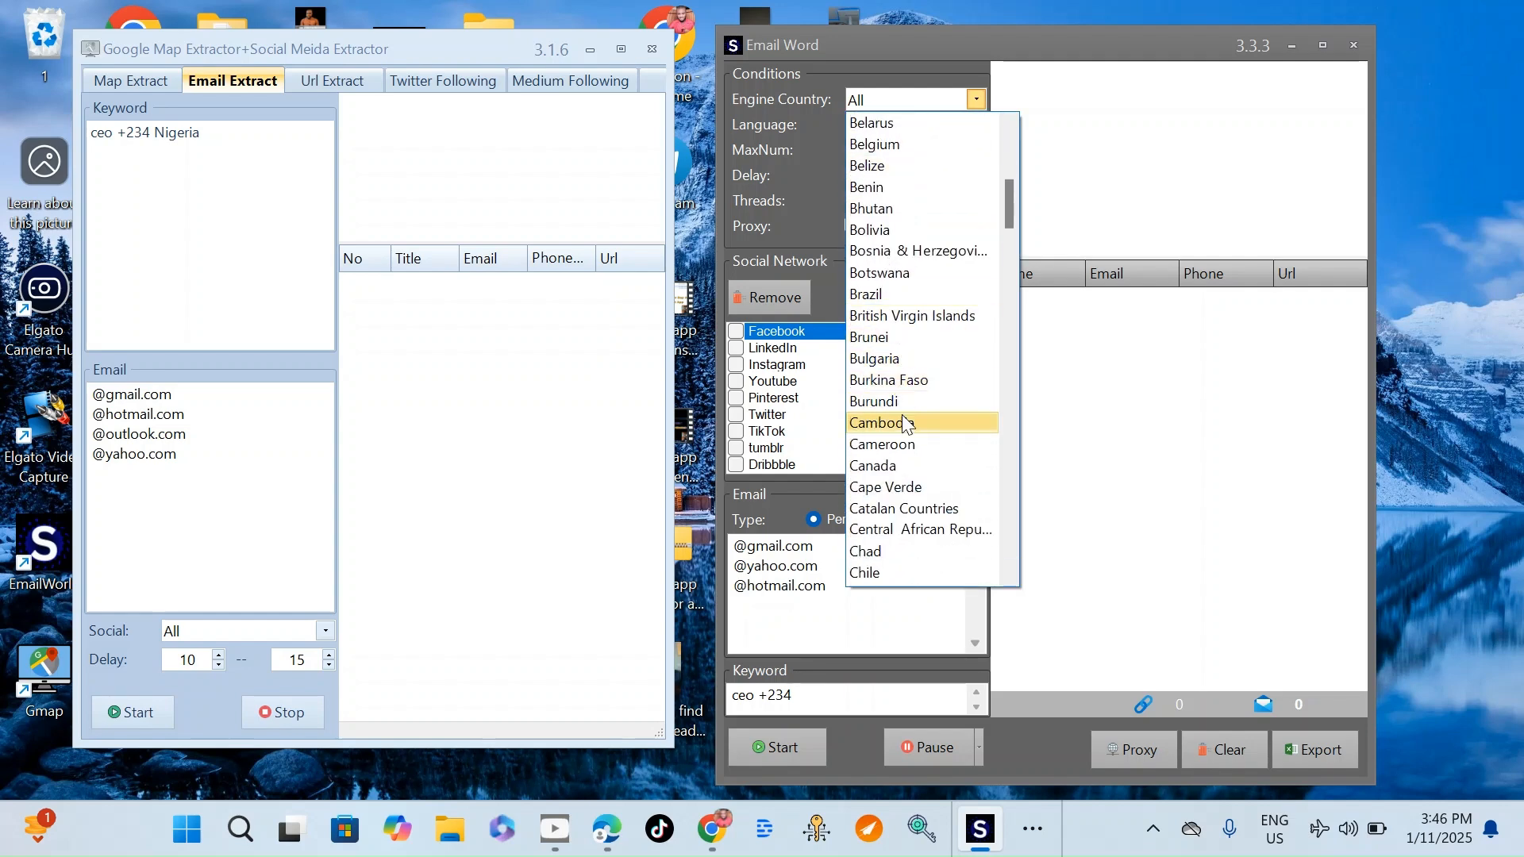
{"action": "scroll", "coordinate": [903, 414], "scroll_direction": "down", "scroll_amount": 6}
{"action": "scroll", "coordinate": [906, 414], "scroll_direction": "down", "scroll_amount": 6}
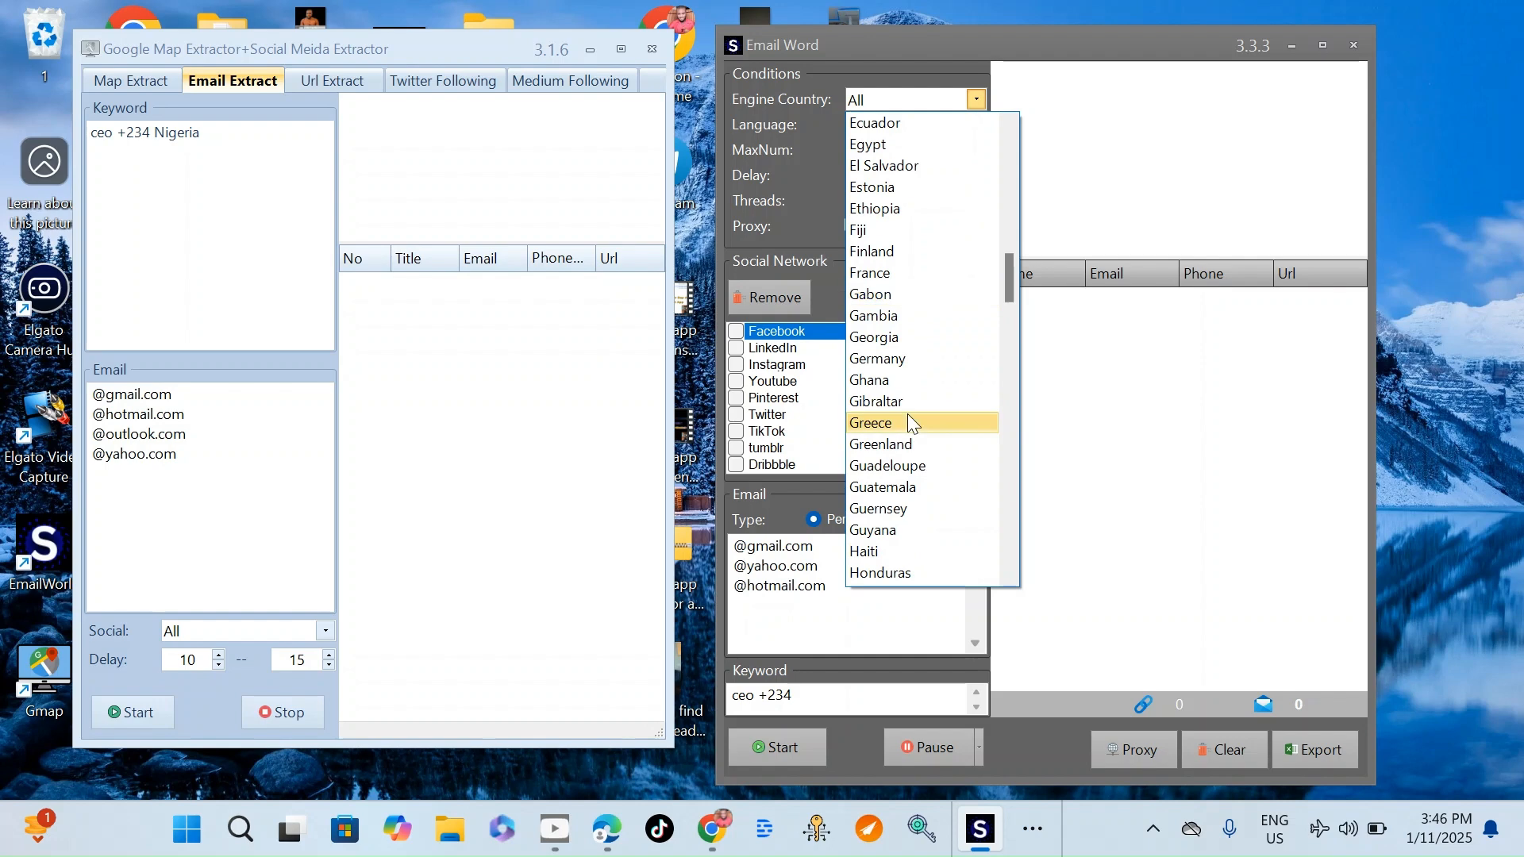
{"action": "key", "text": "n"}
{"action": "scroll", "coordinate": [890, 446], "scroll_direction": "down", "scroll_amount": 3}
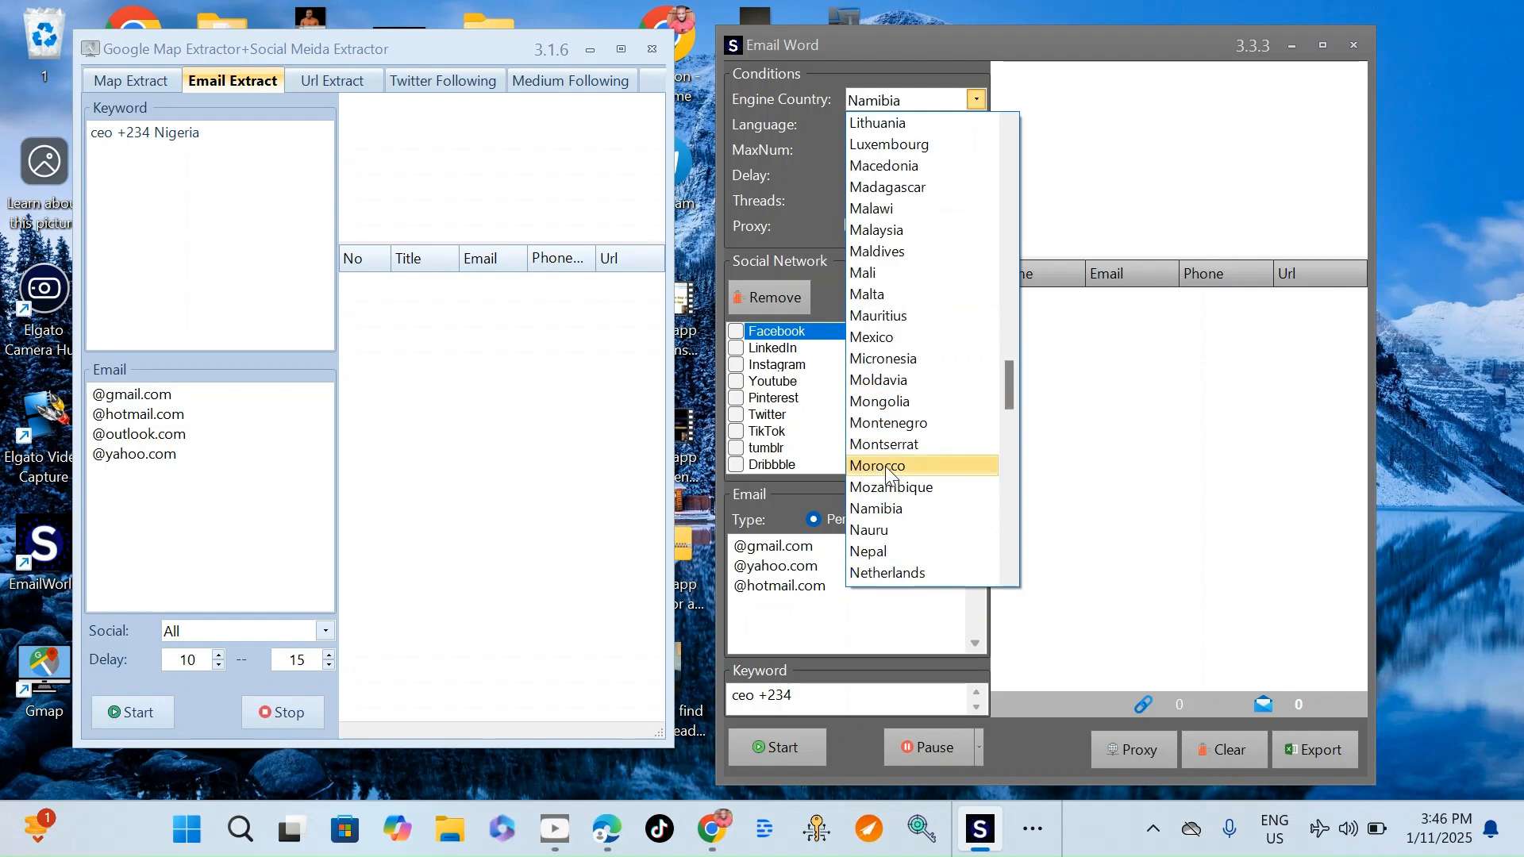
{"action": "scroll", "coordinate": [887, 473], "scroll_direction": "down", "scroll_amount": 1}
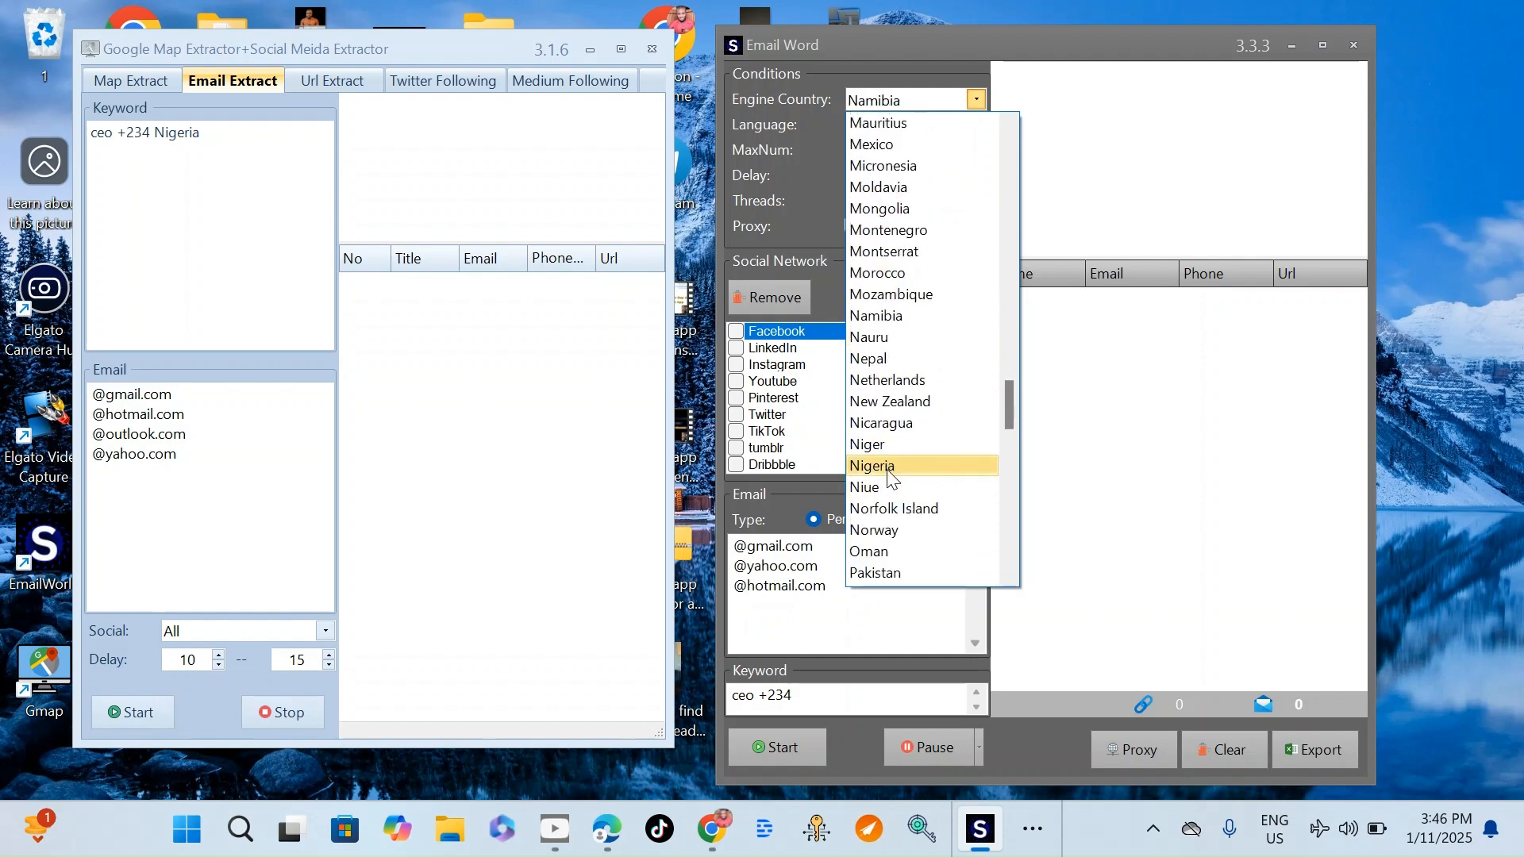
{"action": "left_click", "coordinate": [886, 472]}
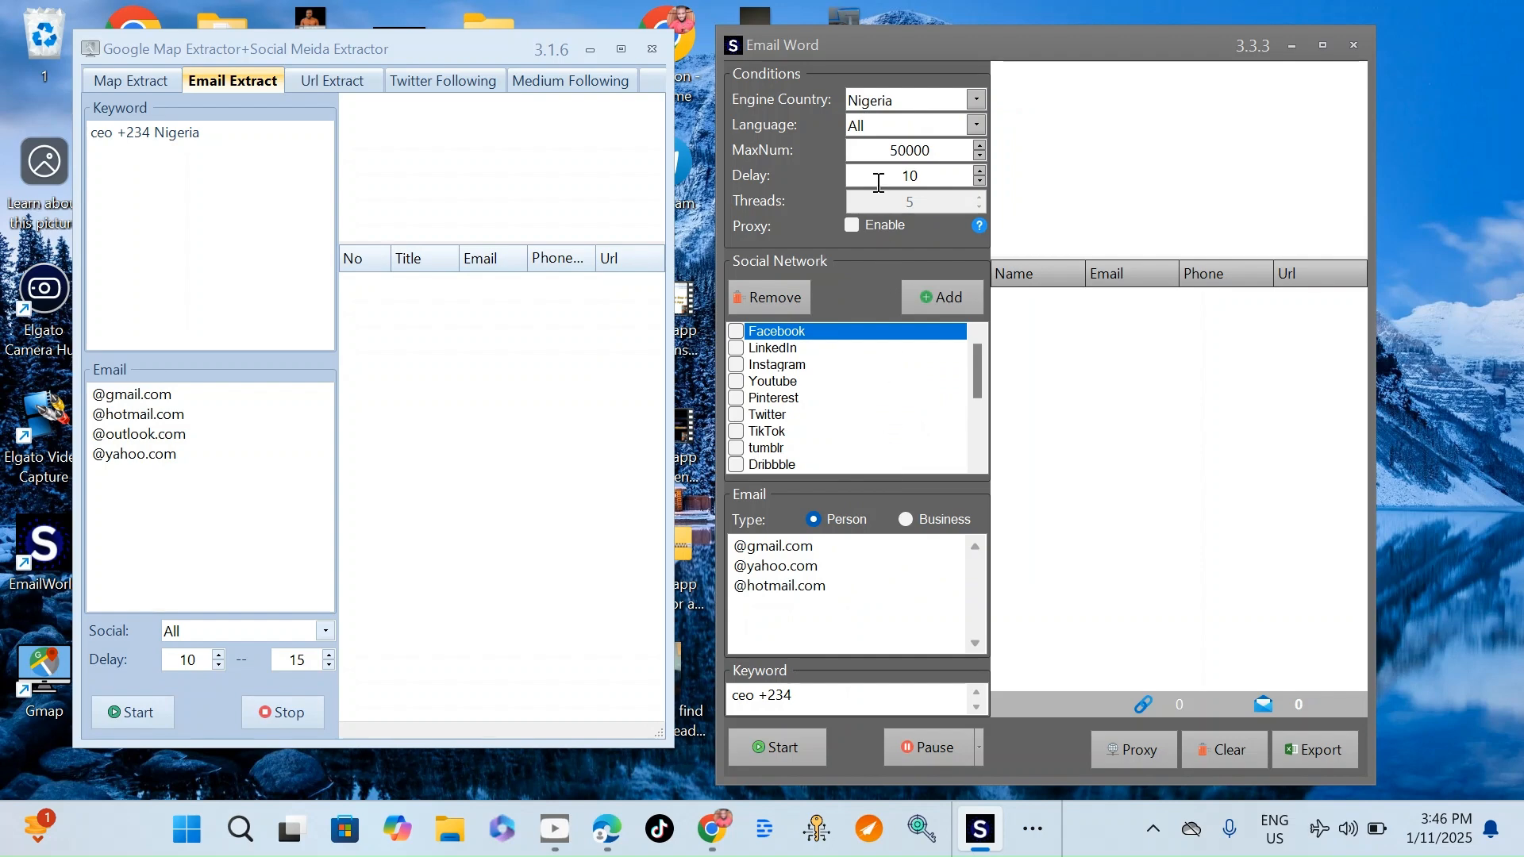
Step: Look through the available languages in Email Word and keep the language set to All
{"action": "left_click", "coordinate": [924, 126]}
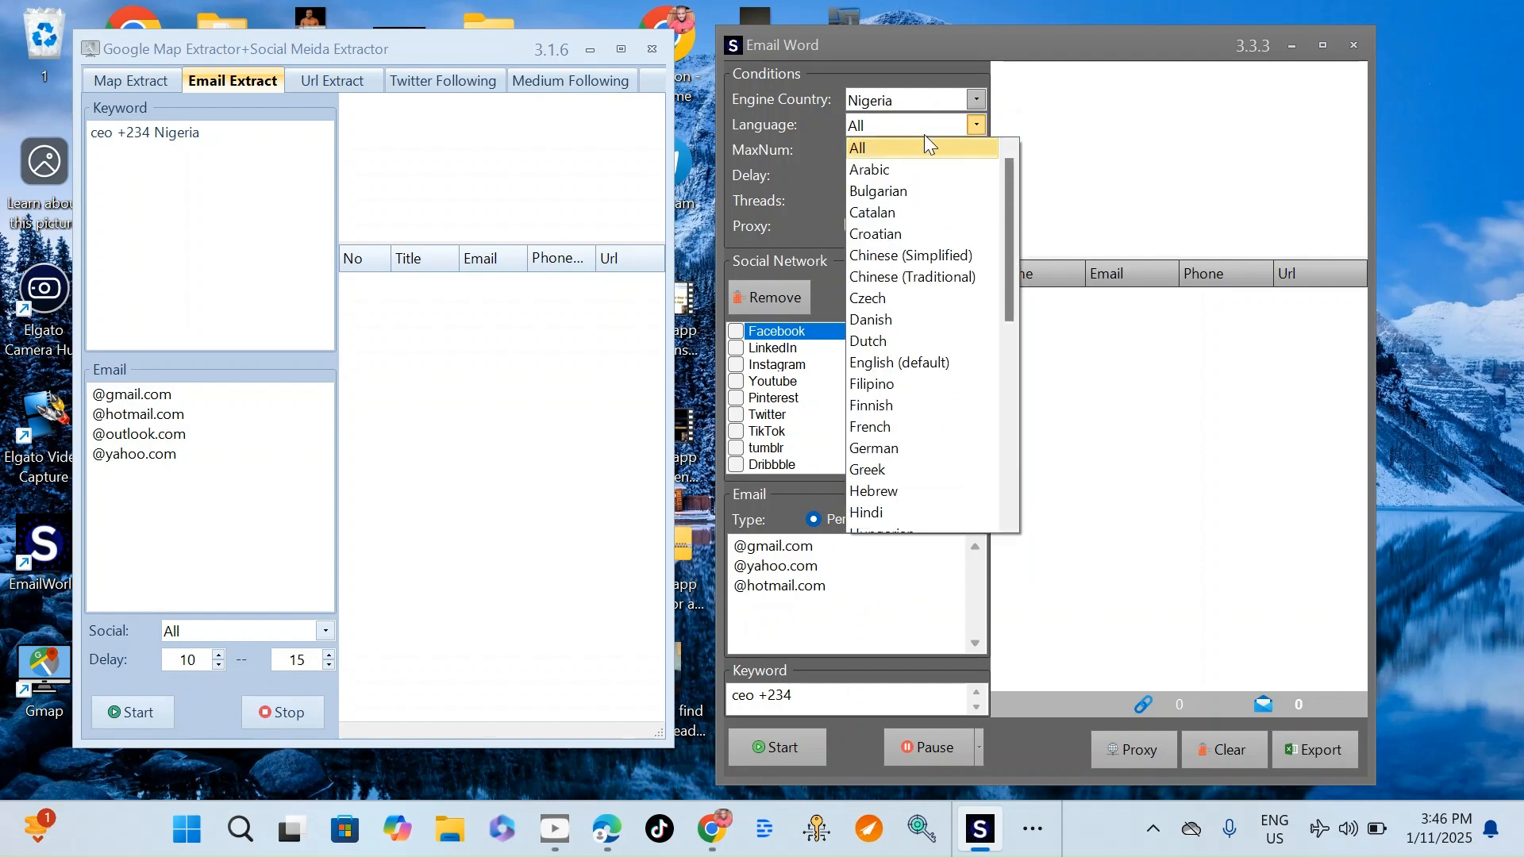
{"action": "scroll", "coordinate": [889, 449], "scroll_direction": "down", "scroll_amount": 1}
{"action": "scroll", "coordinate": [888, 429], "scroll_direction": "down", "scroll_amount": 1}
{"action": "scroll", "coordinate": [896, 317], "scroll_direction": "up", "scroll_amount": 1}
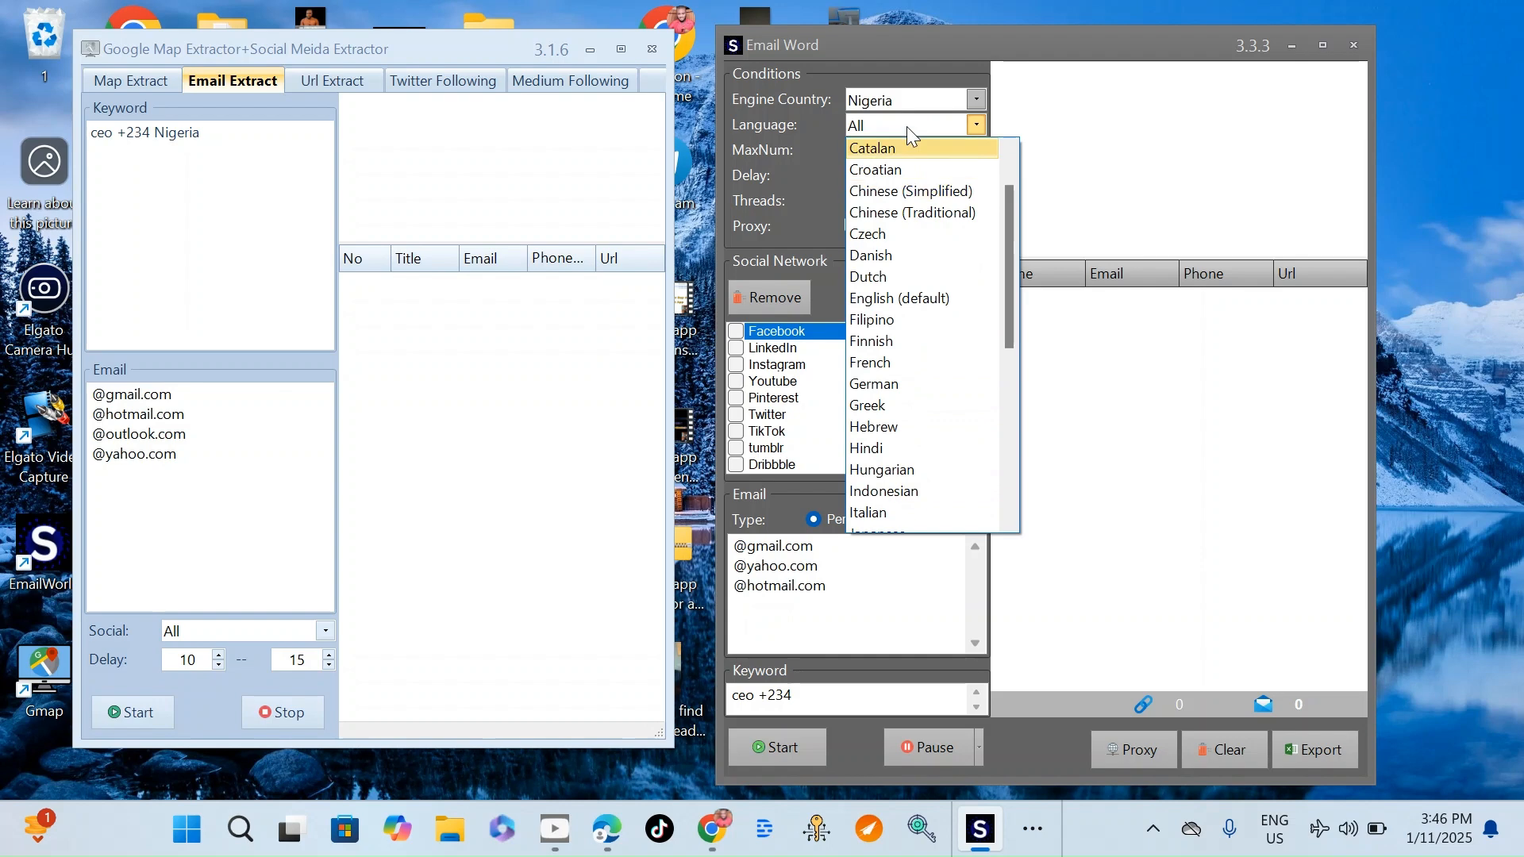
{"action": "left_click", "coordinate": [908, 122]}
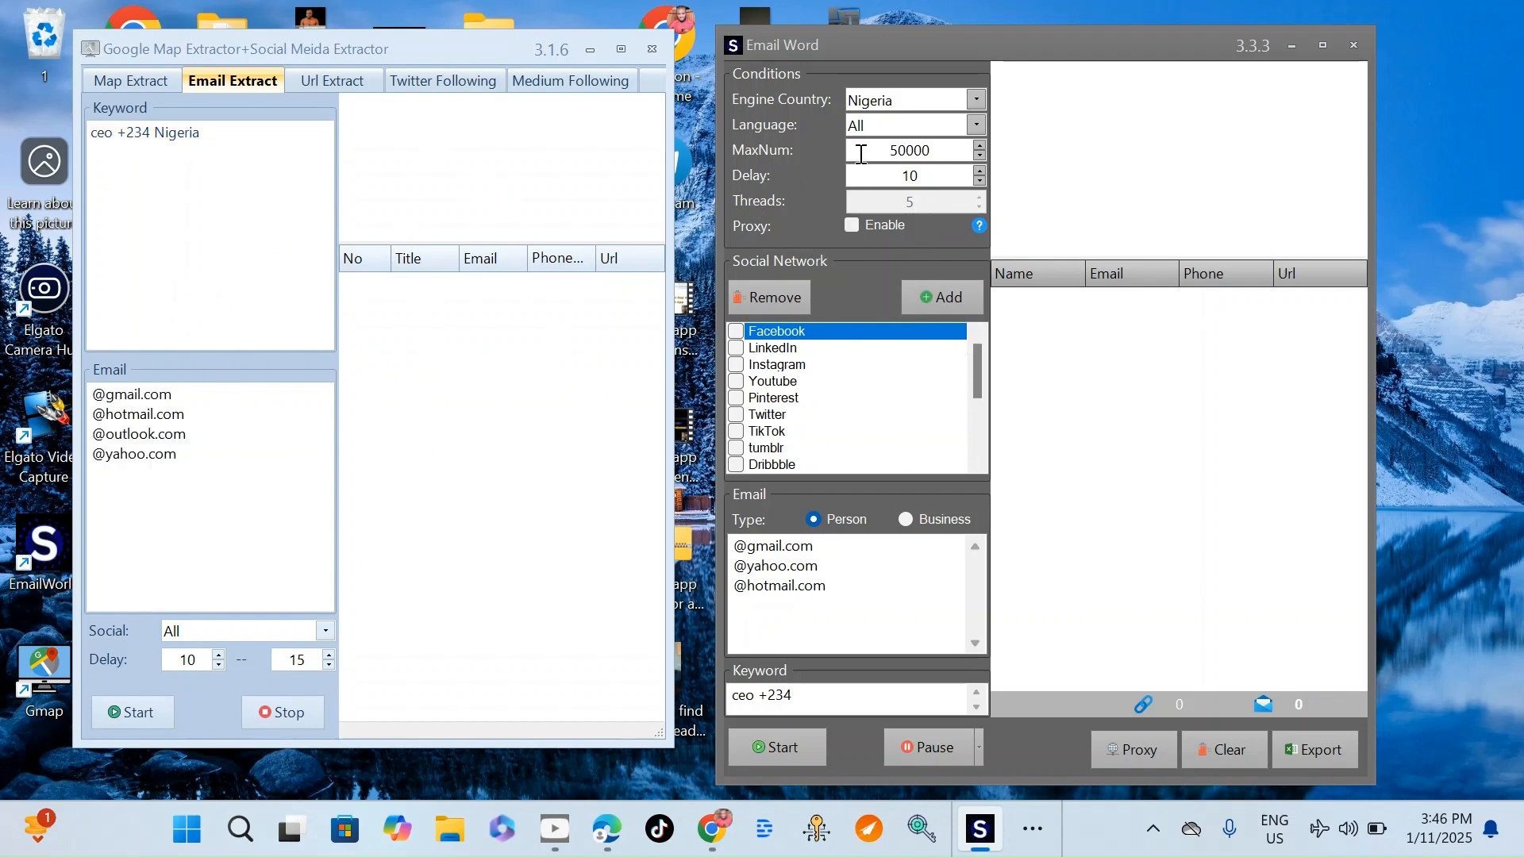
Step: Cut the MaxNum value in Email Word and paste 50000 back in
{"action": "left_click", "coordinate": [906, 153]}
{"action": "double_click", "coordinate": [902, 145]}
{"action": "right_click", "coordinate": [901, 145]}
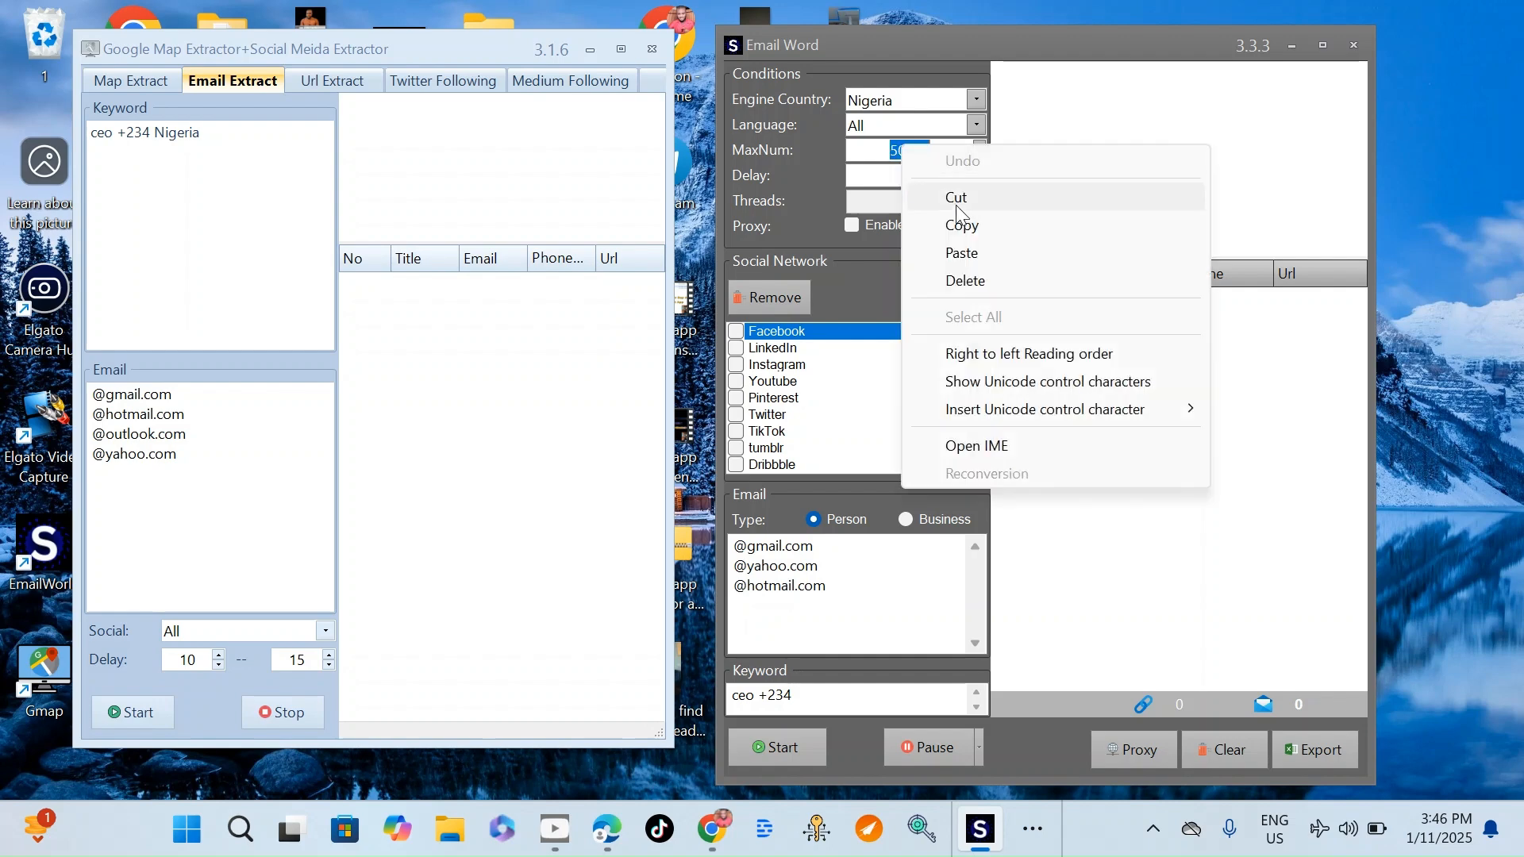
{"action": "left_click", "coordinate": [912, 196]}
{"action": "right_click", "coordinate": [901, 145]}
{"action": "left_click", "coordinate": [952, 248]}
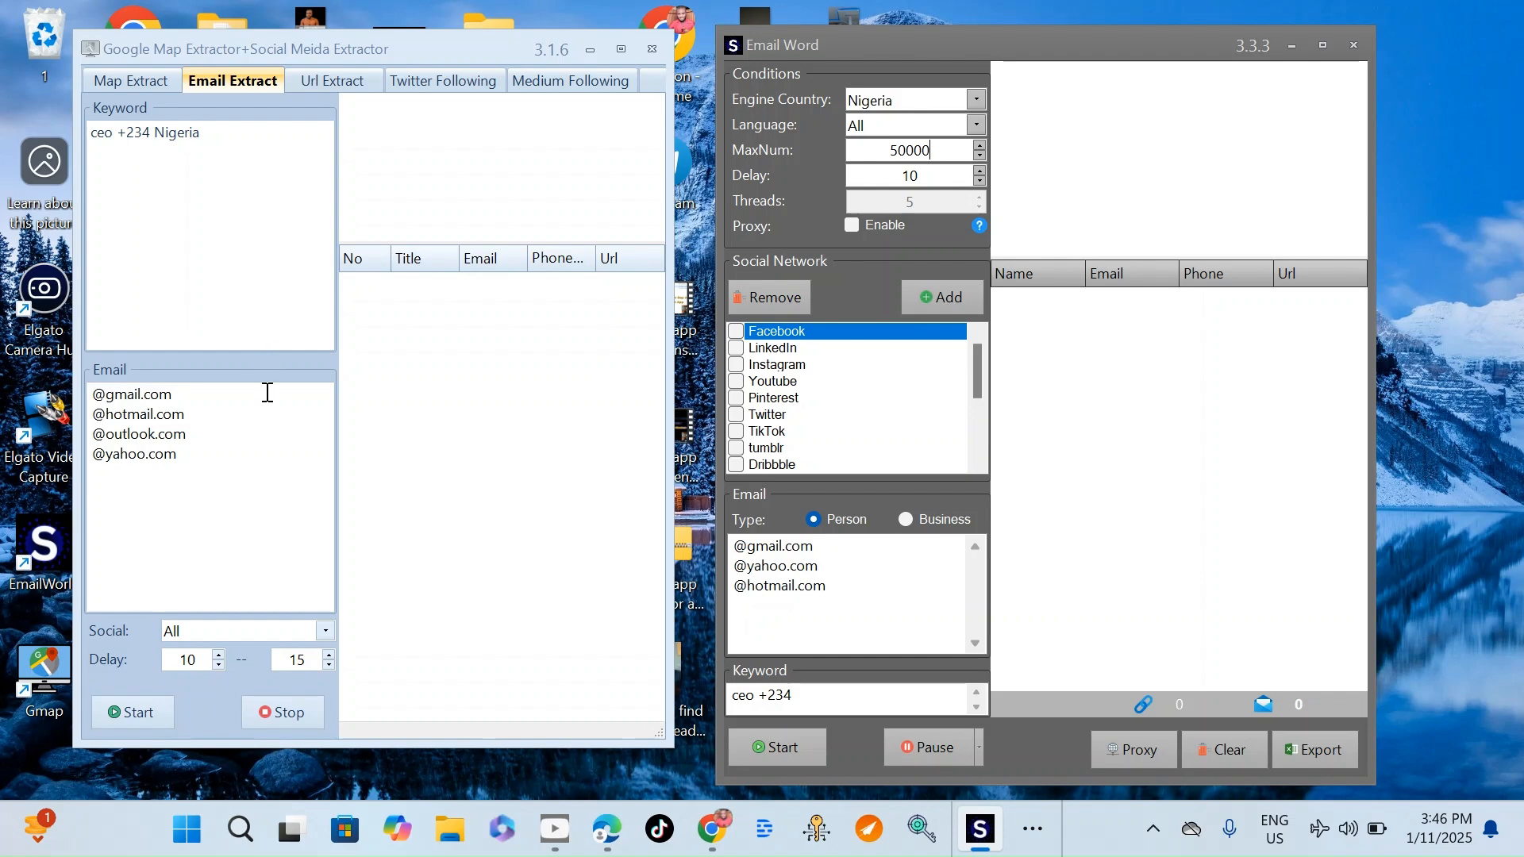
Step: Examine the delay and social options in Google Map Extractor and compare them with Email Word's social network list, ticking Facebook
{"action": "left_click", "coordinate": [221, 651]}
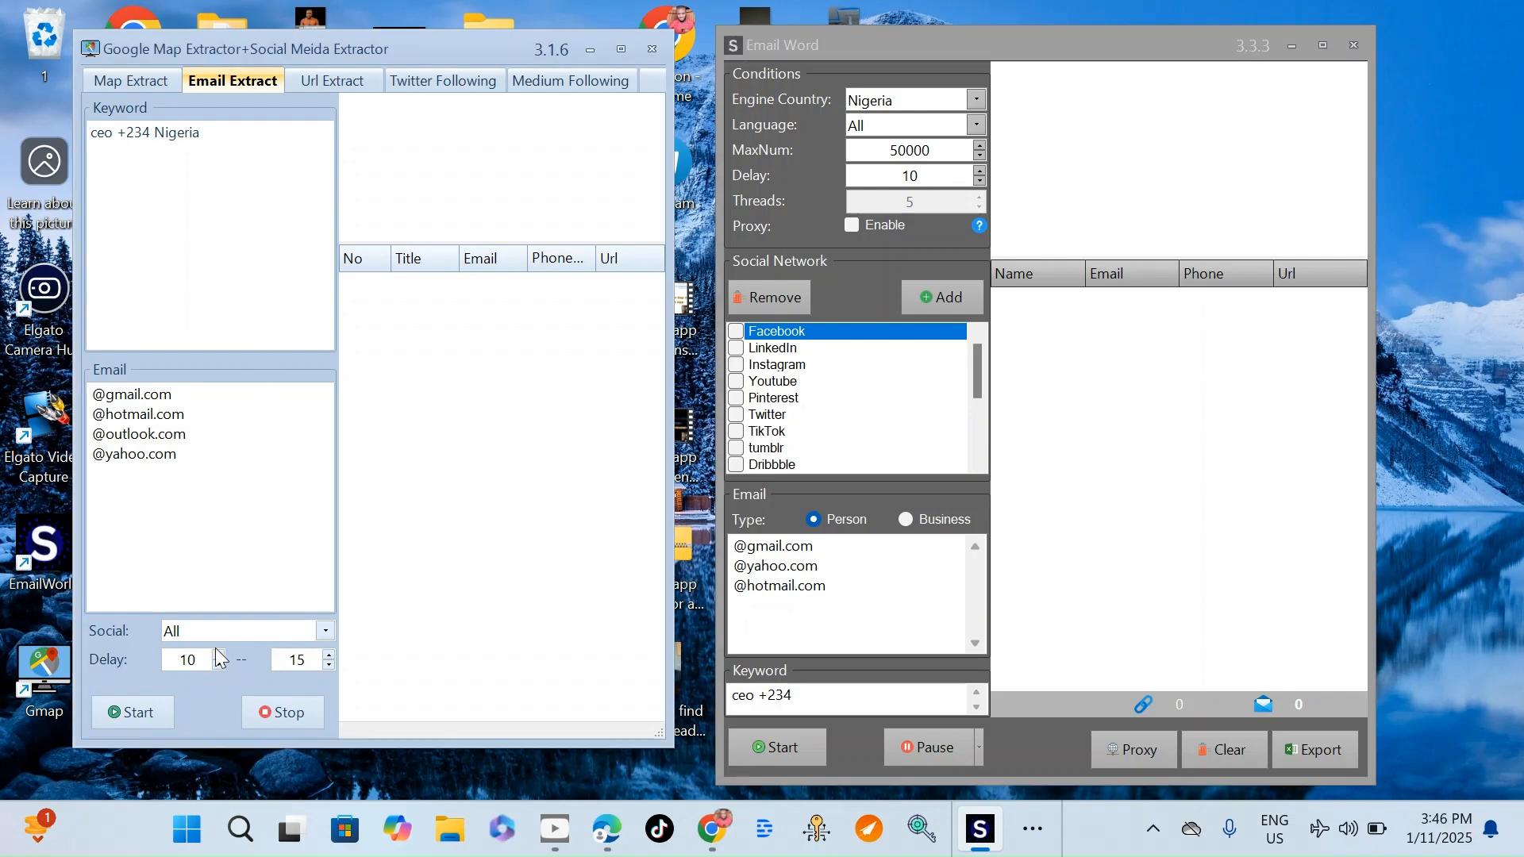
{"action": "left_click", "coordinate": [217, 668]}
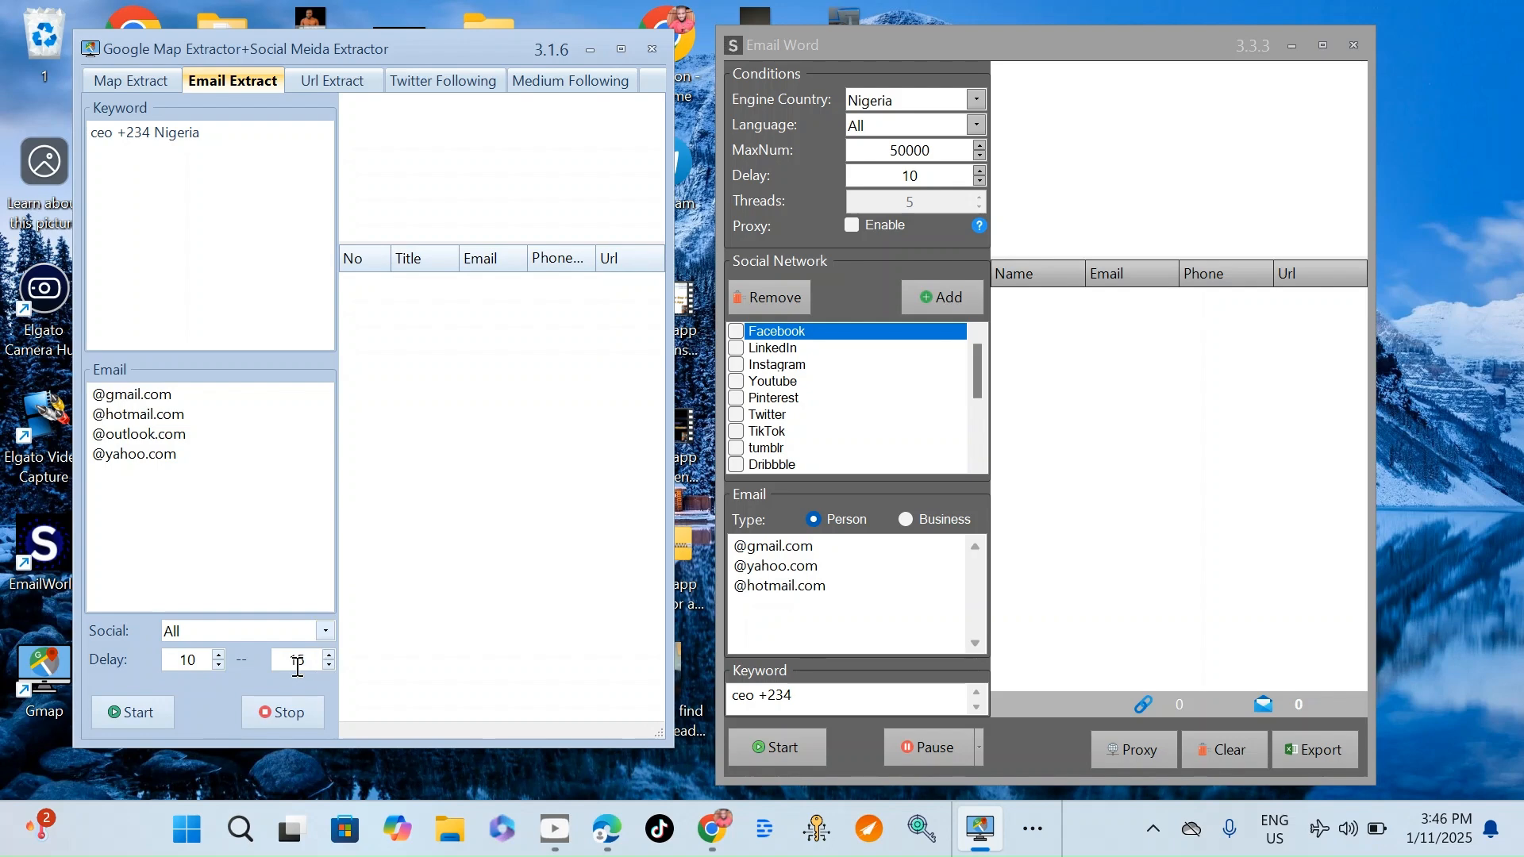
{"action": "left_click", "coordinate": [241, 627]}
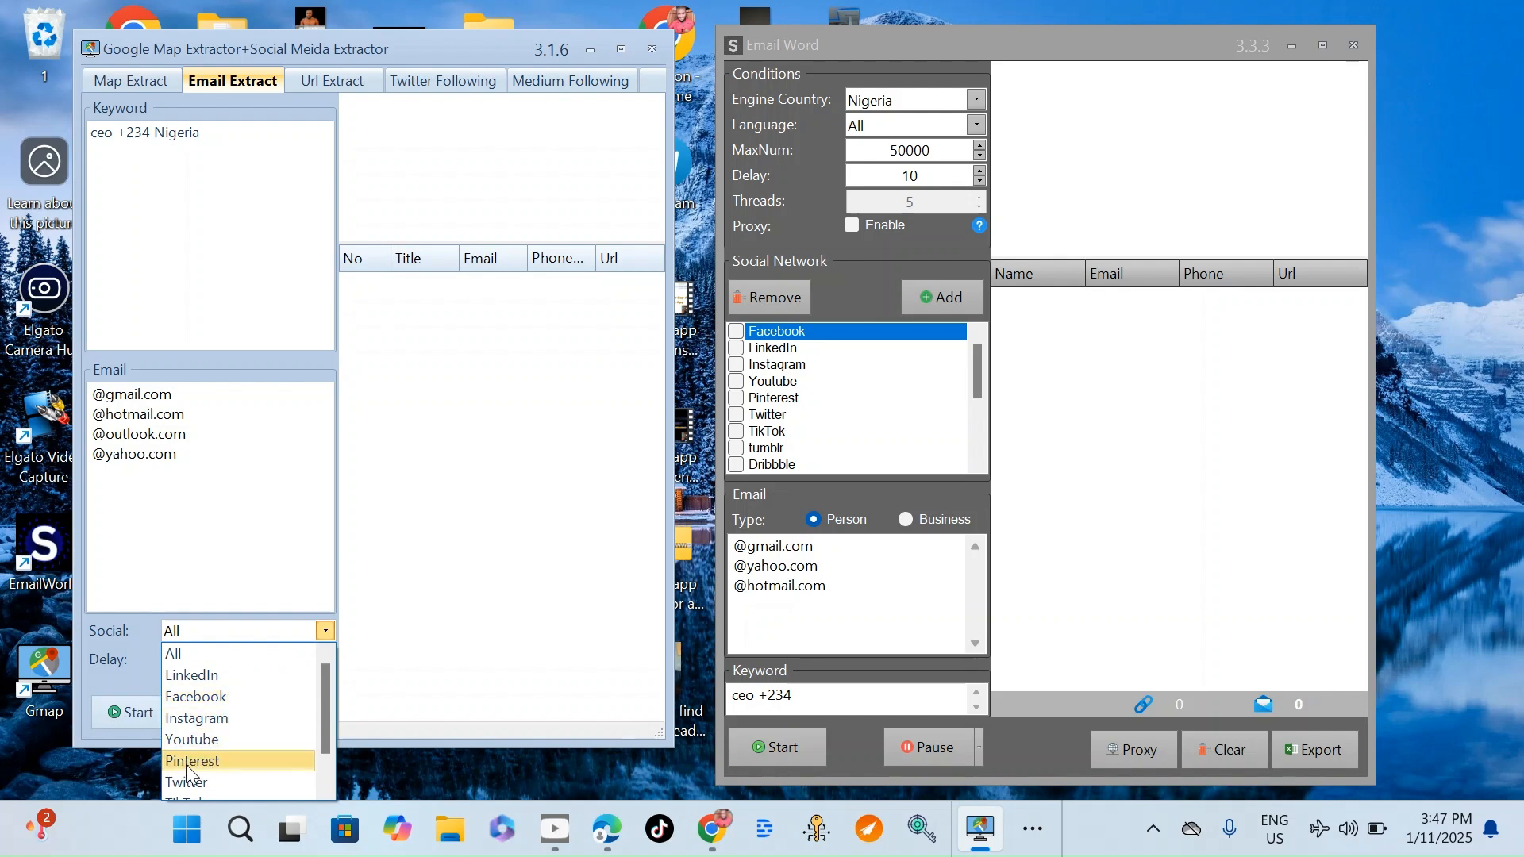
{"action": "scroll", "coordinate": [203, 760], "scroll_direction": "down", "scroll_amount": 2}
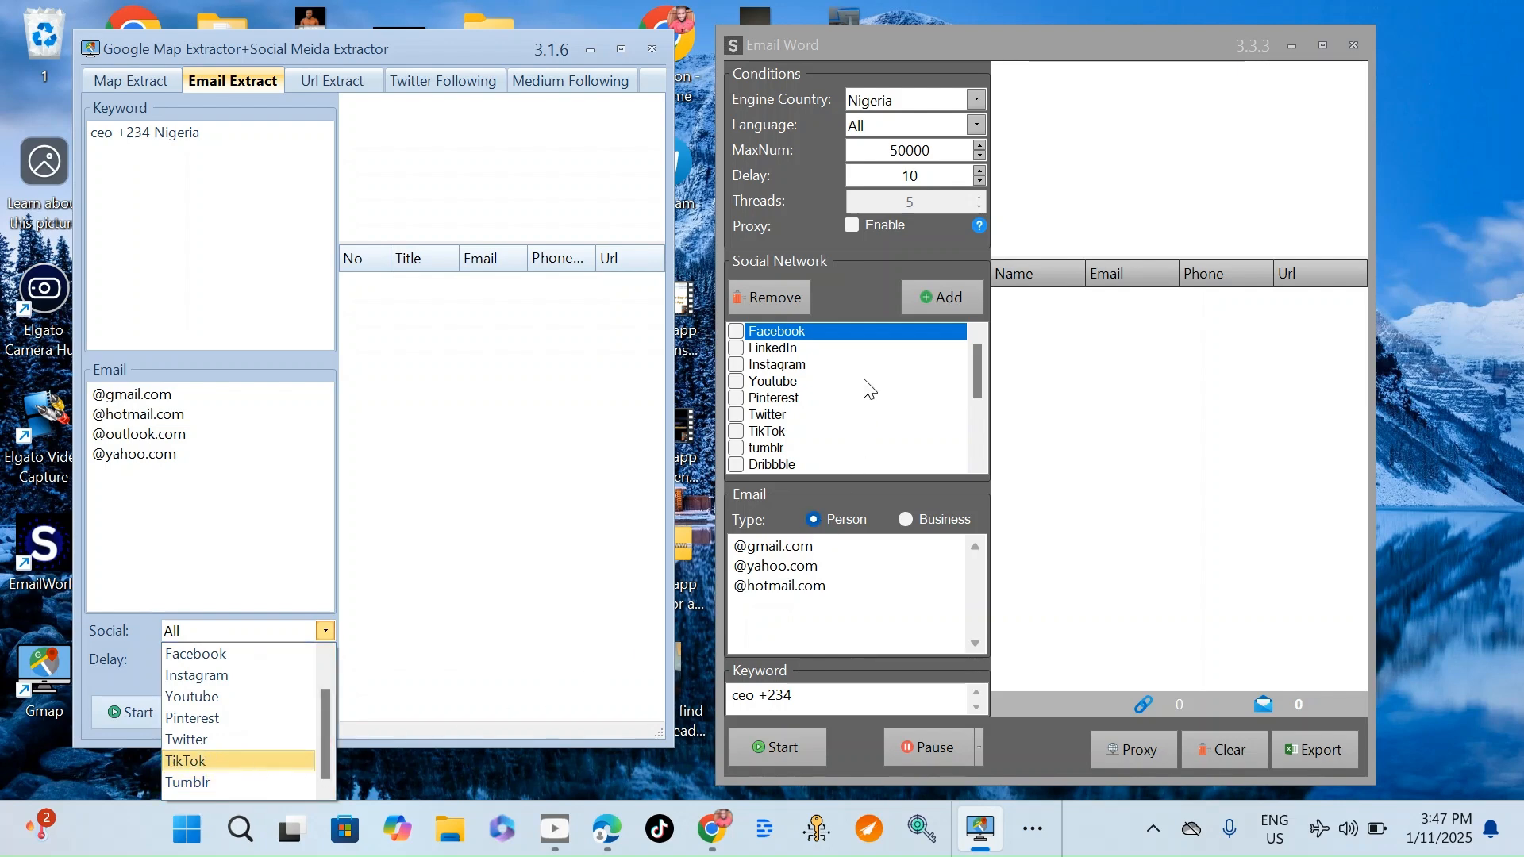
{"action": "scroll", "coordinate": [904, 384], "scroll_direction": "down", "scroll_amount": 2}
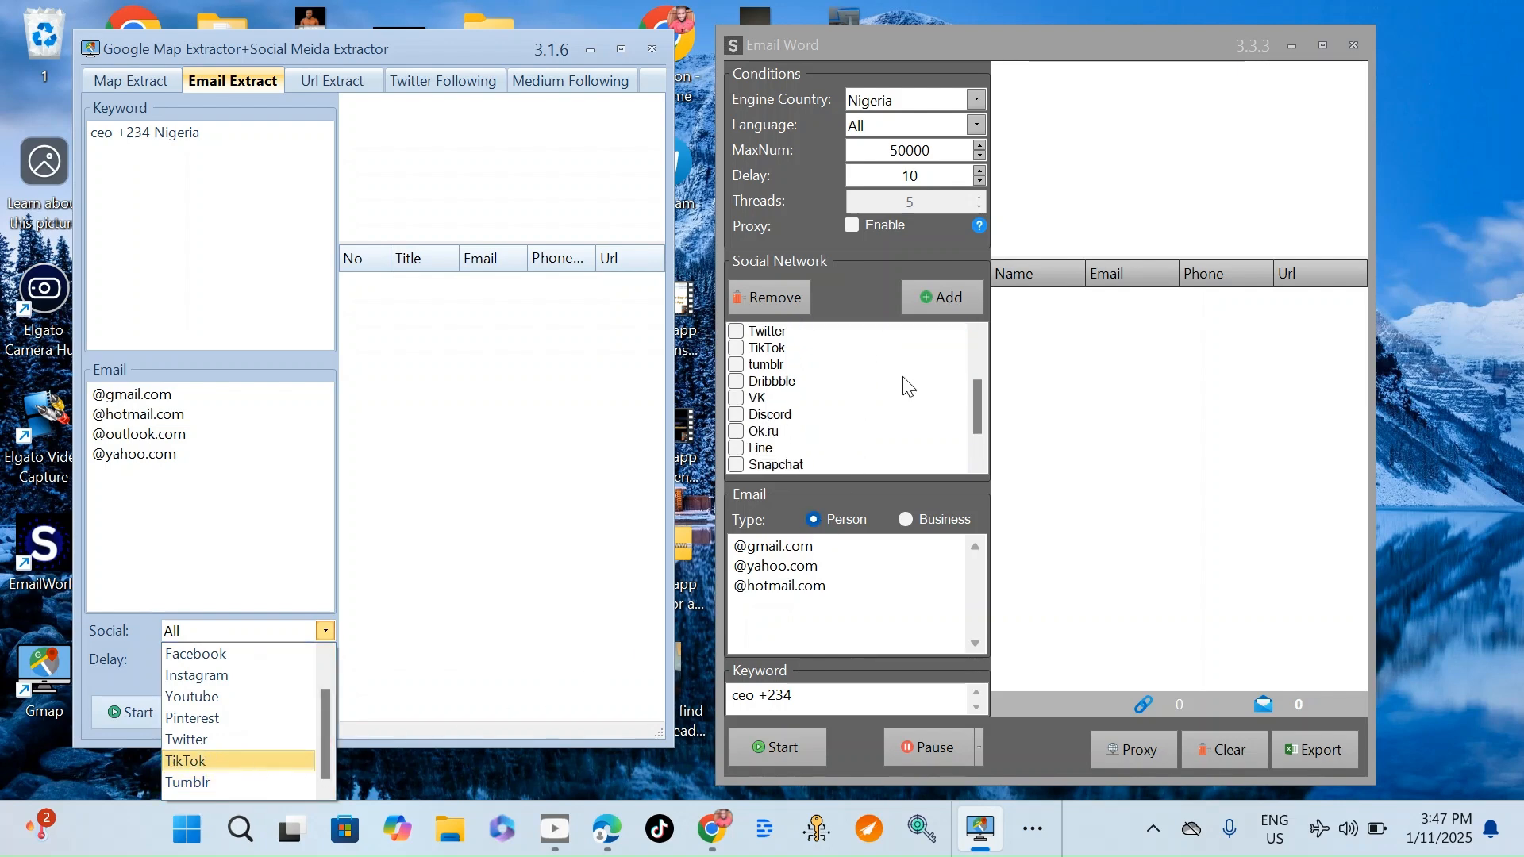
{"action": "scroll", "coordinate": [896, 384], "scroll_direction": "up", "scroll_amount": 2}
{"action": "scroll", "coordinate": [749, 349], "scroll_direction": "down", "scroll_amount": 3}
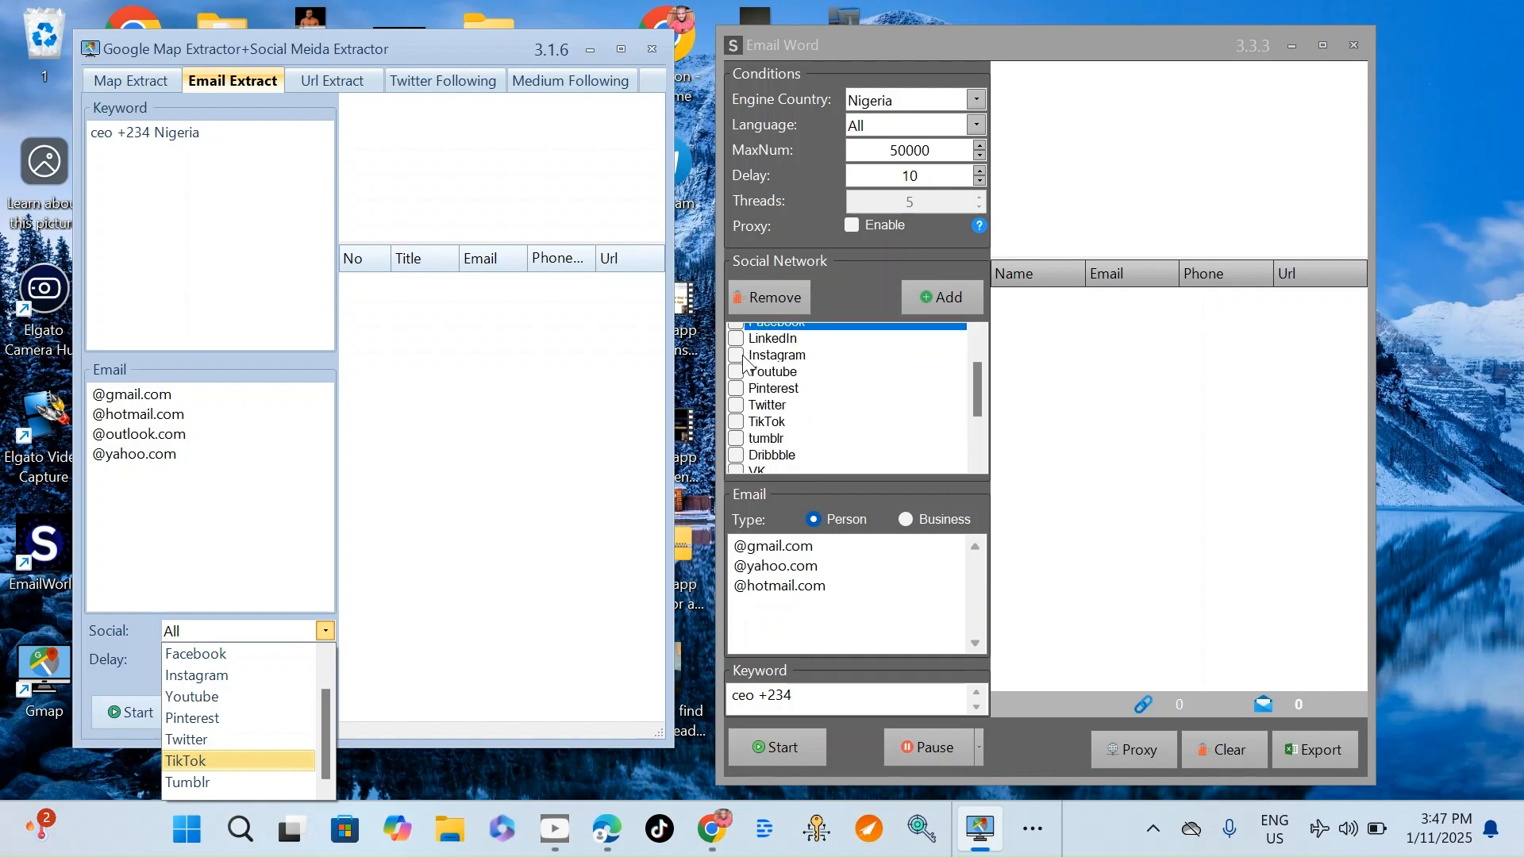
{"action": "scroll", "coordinate": [767, 409], "scroll_direction": "up", "scroll_amount": 3}
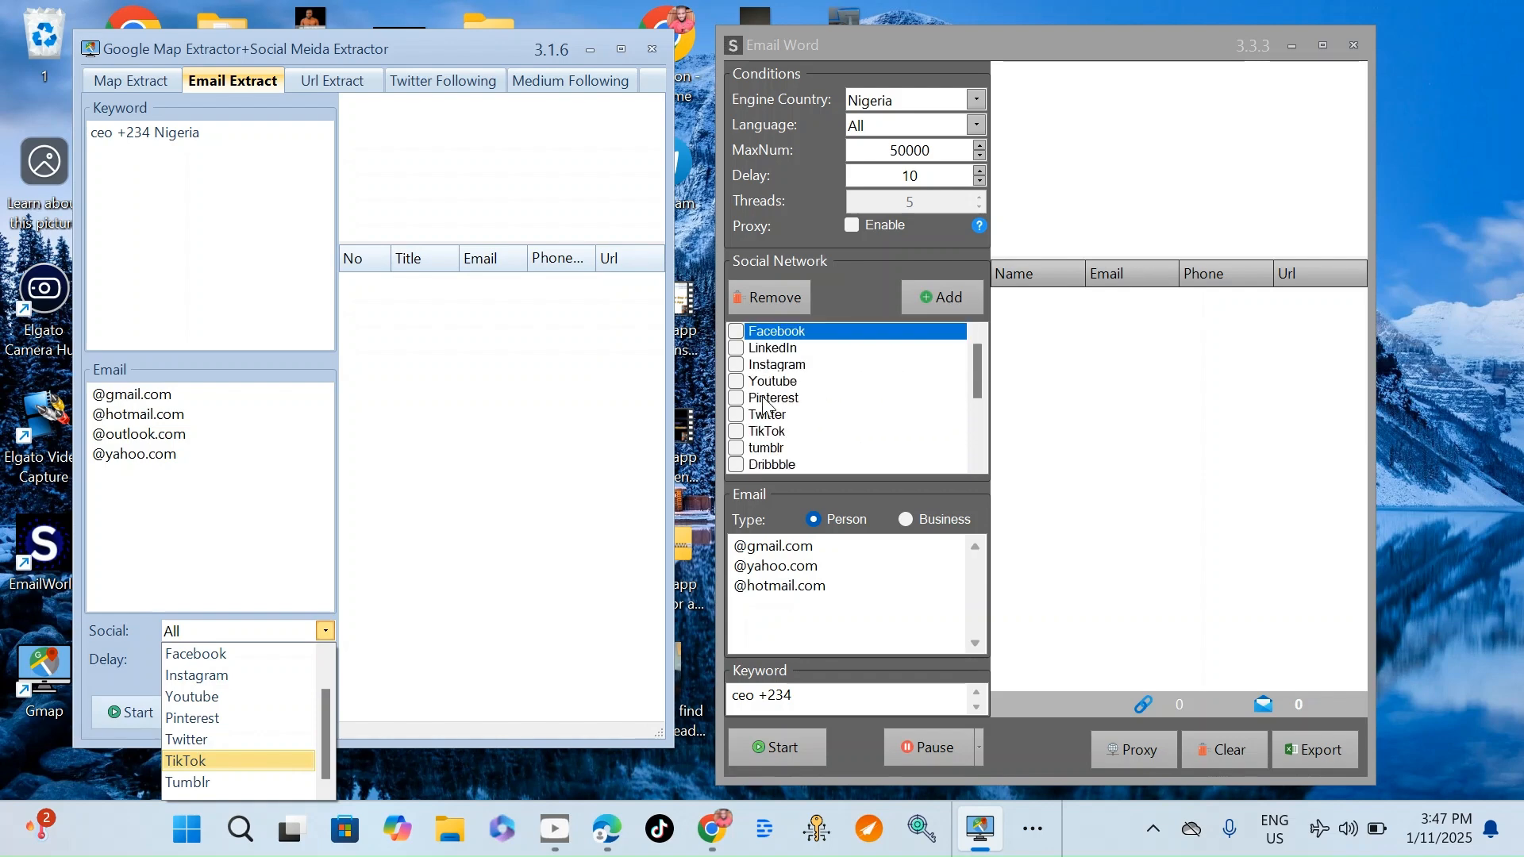
{"action": "left_click", "coordinate": [742, 342]}
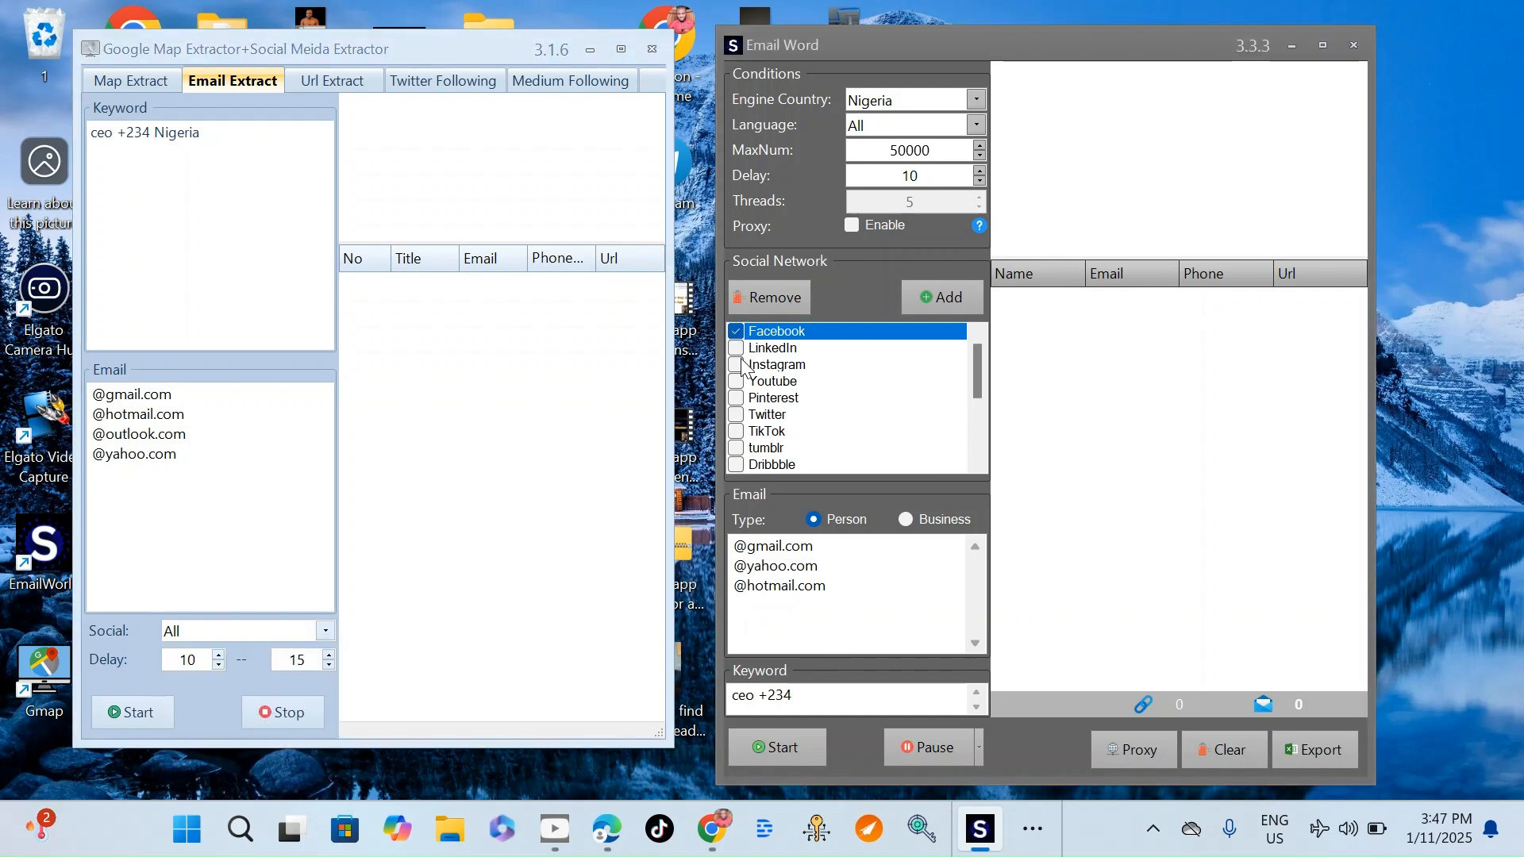
Step: Add a custom social network domain in Email Word named yellowpages with the domain yellowpages.com
{"action": "left_click", "coordinate": [941, 295]}
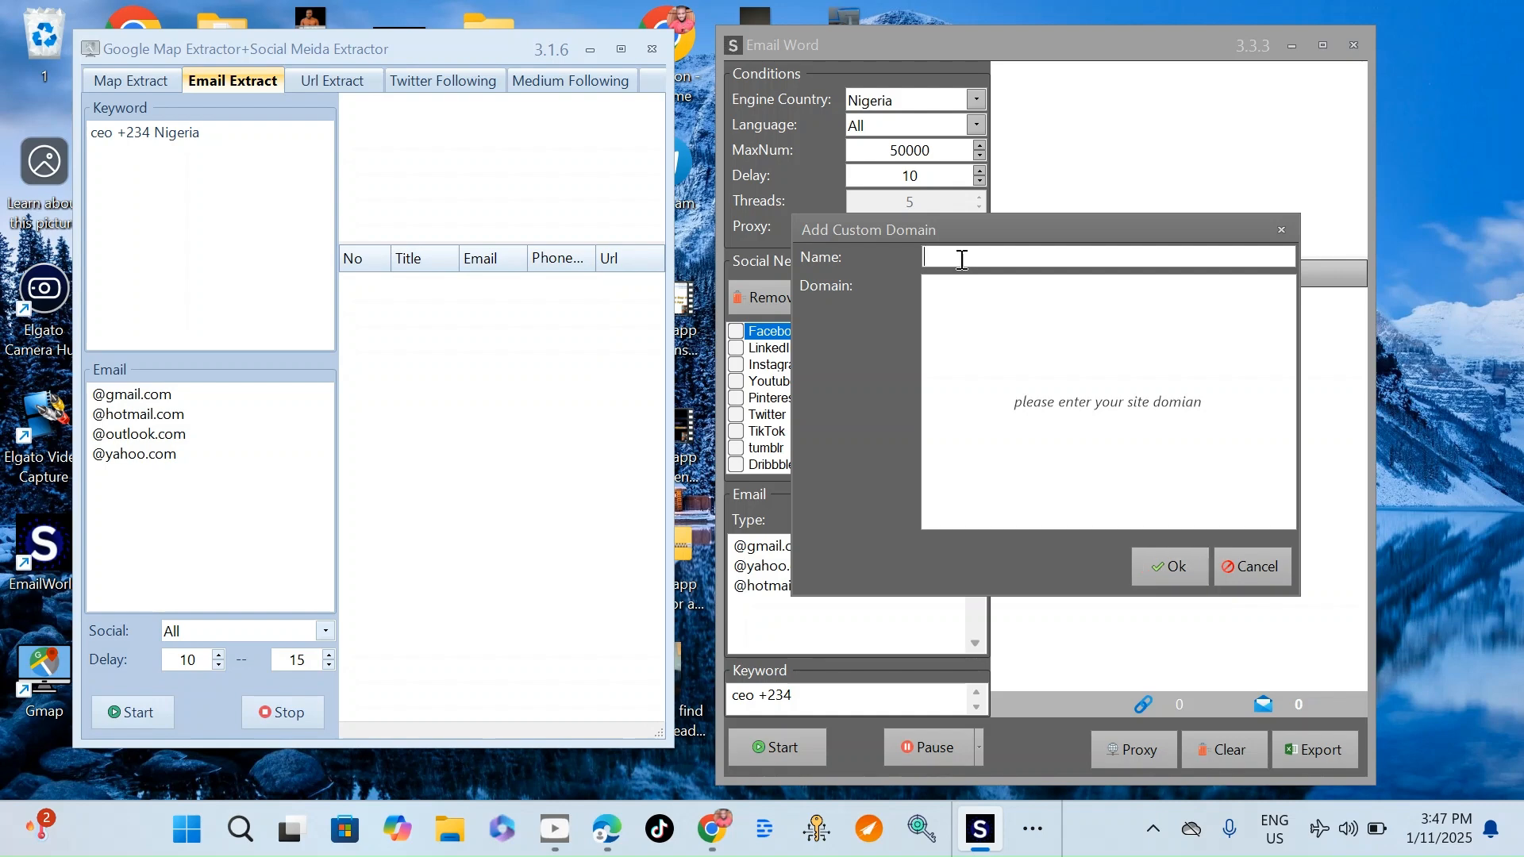
{"action": "type", "text": "ye"}
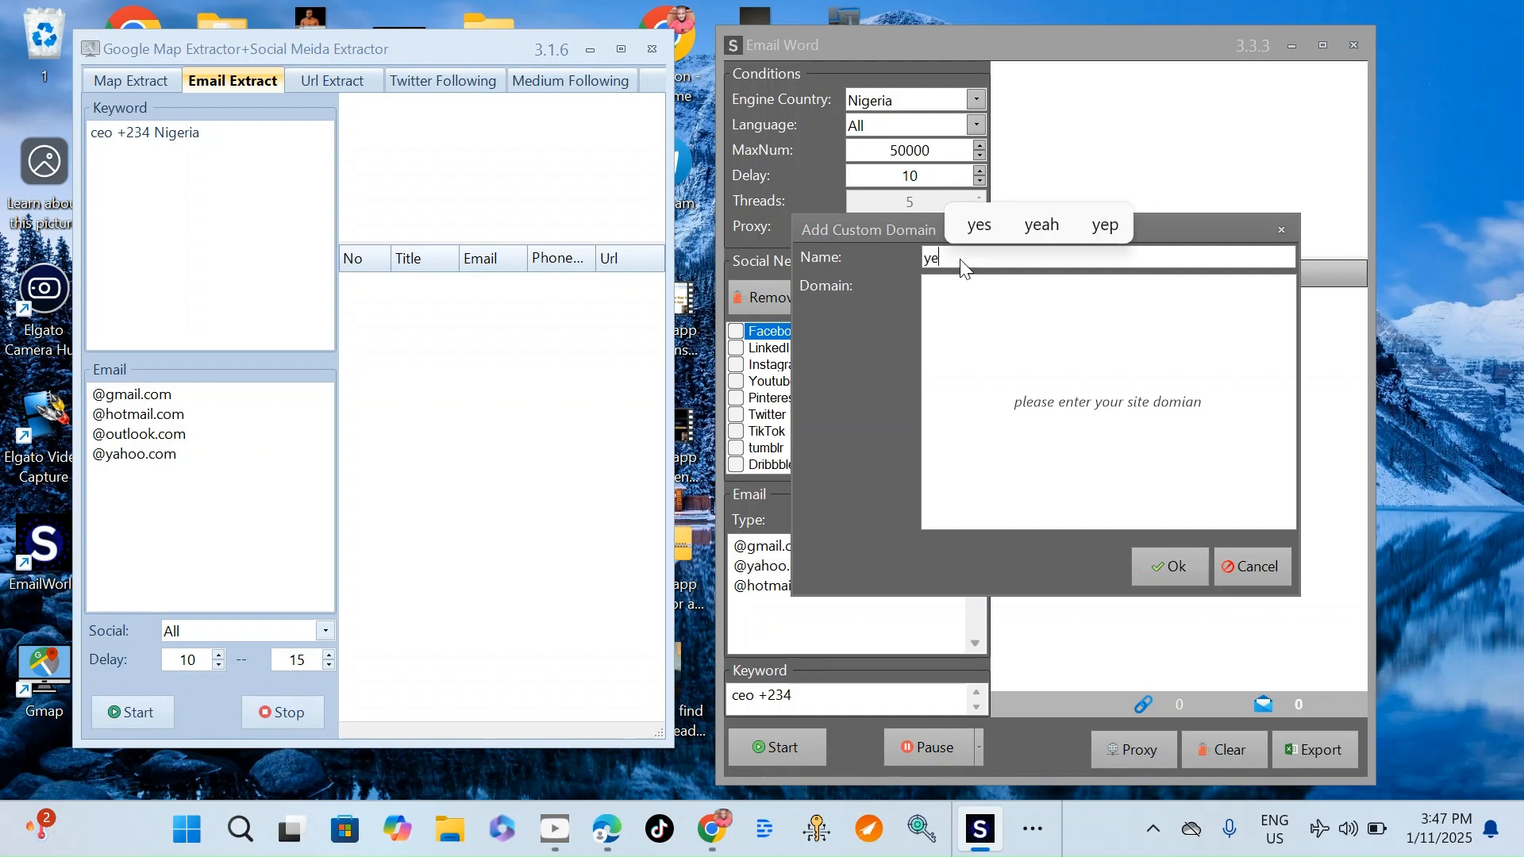
{"action": "type", "text": "llo"}
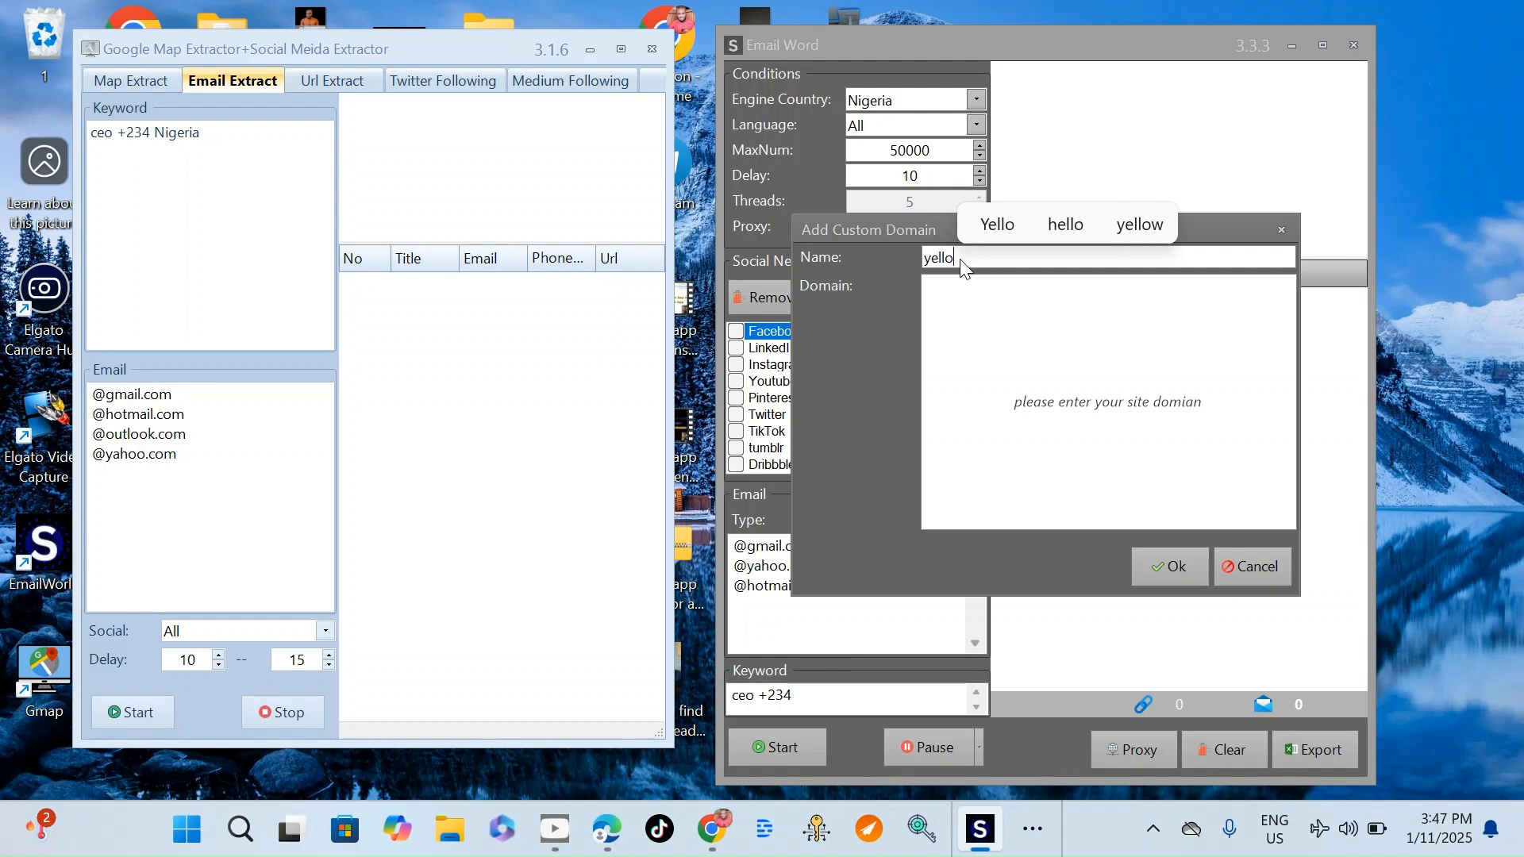
{"action": "type", "text": "wpa"}
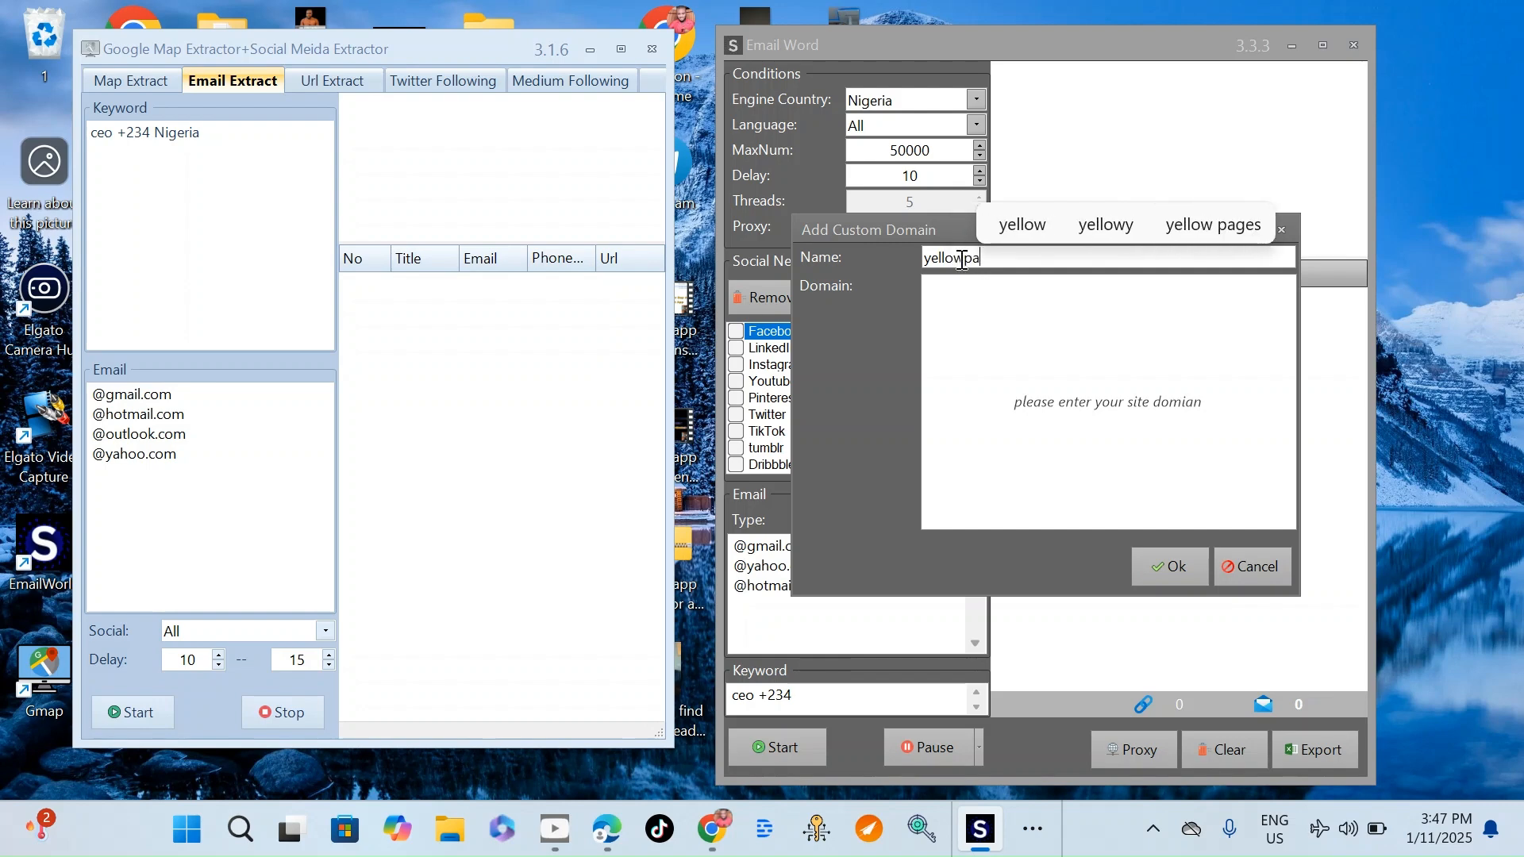
{"action": "type", "text": "ges"}
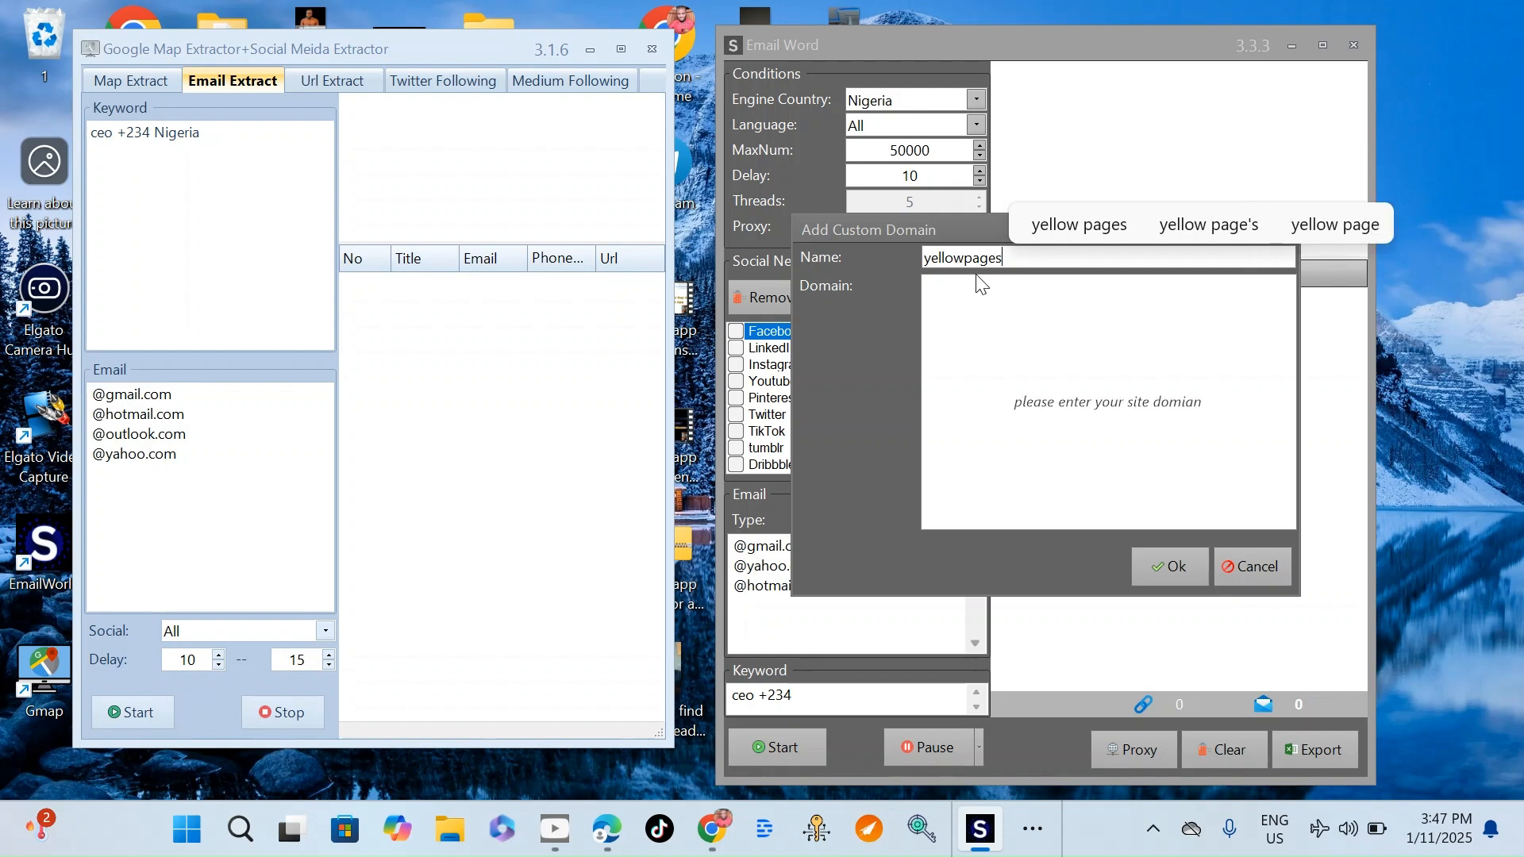
{"action": "left_click", "coordinate": [967, 291]}
{"action": "type", "text": "yellow"}
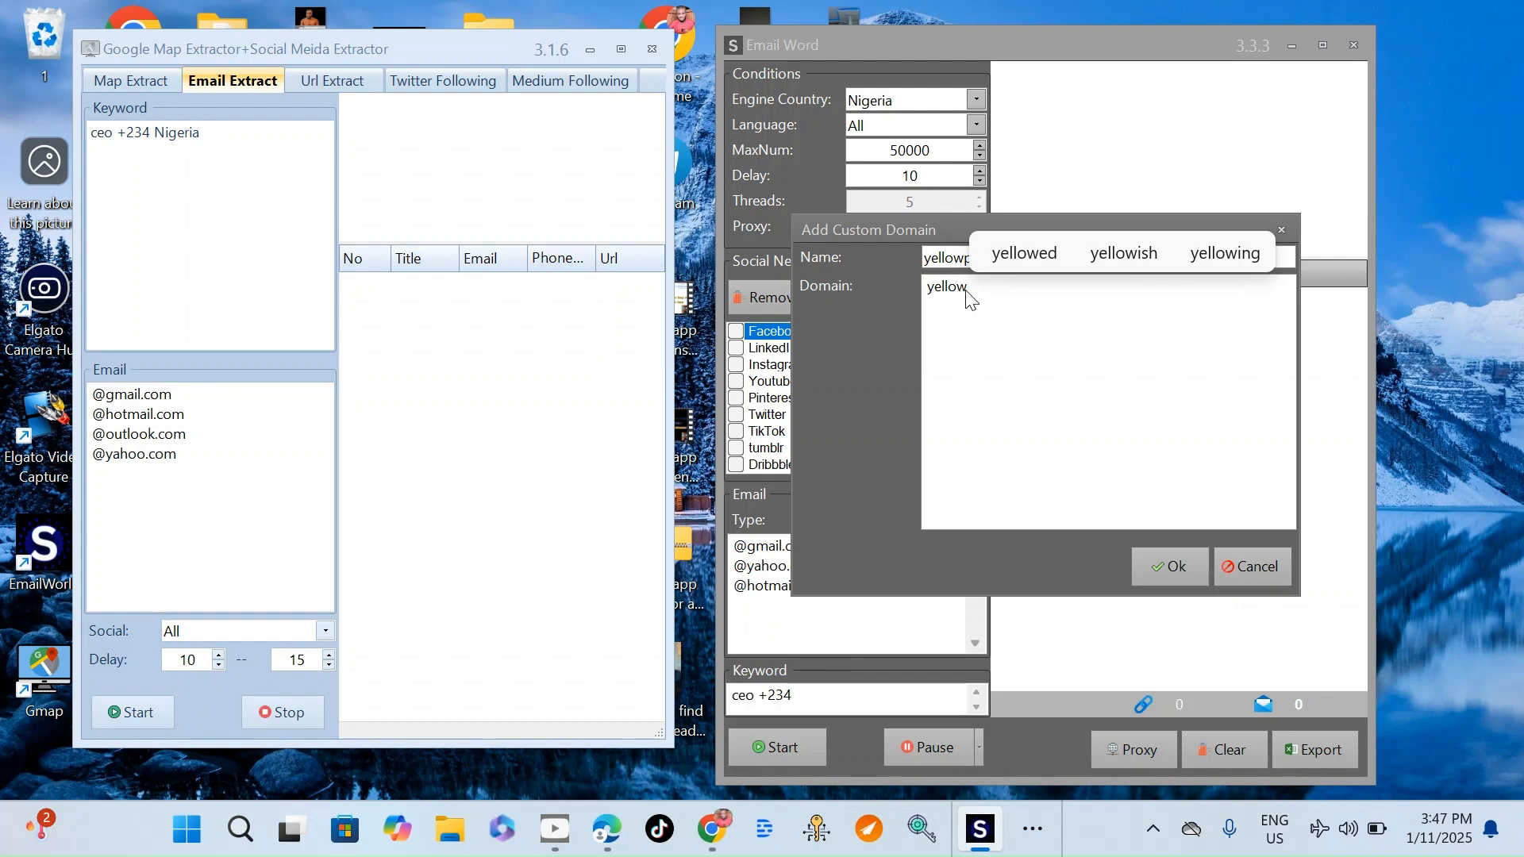
{"action": "type", "text": "page"}
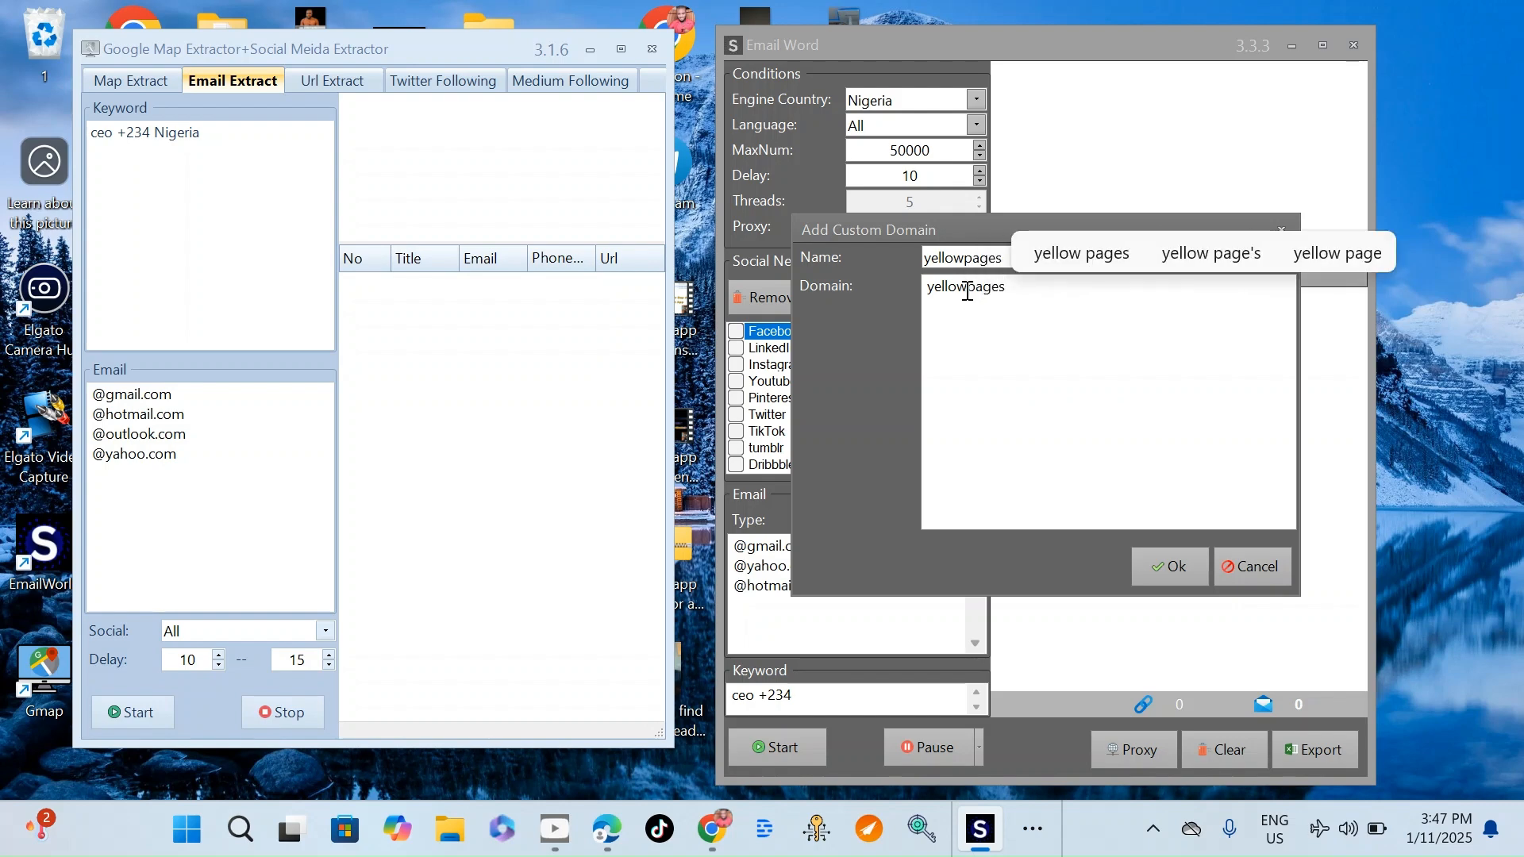
{"action": "type", "text": "s.com"}
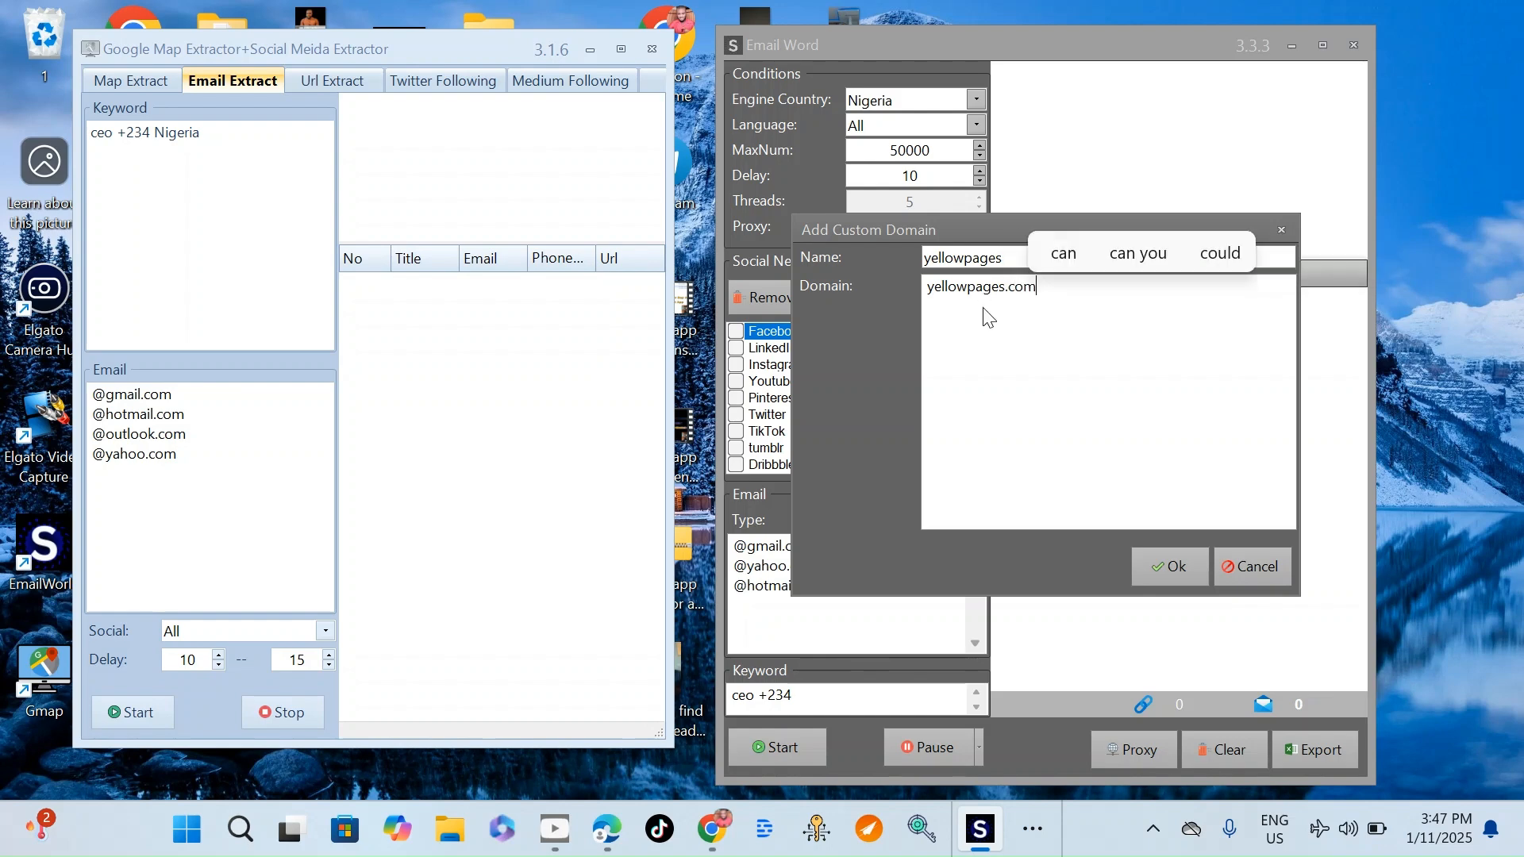
{"action": "left_click", "coordinate": [1174, 566]}
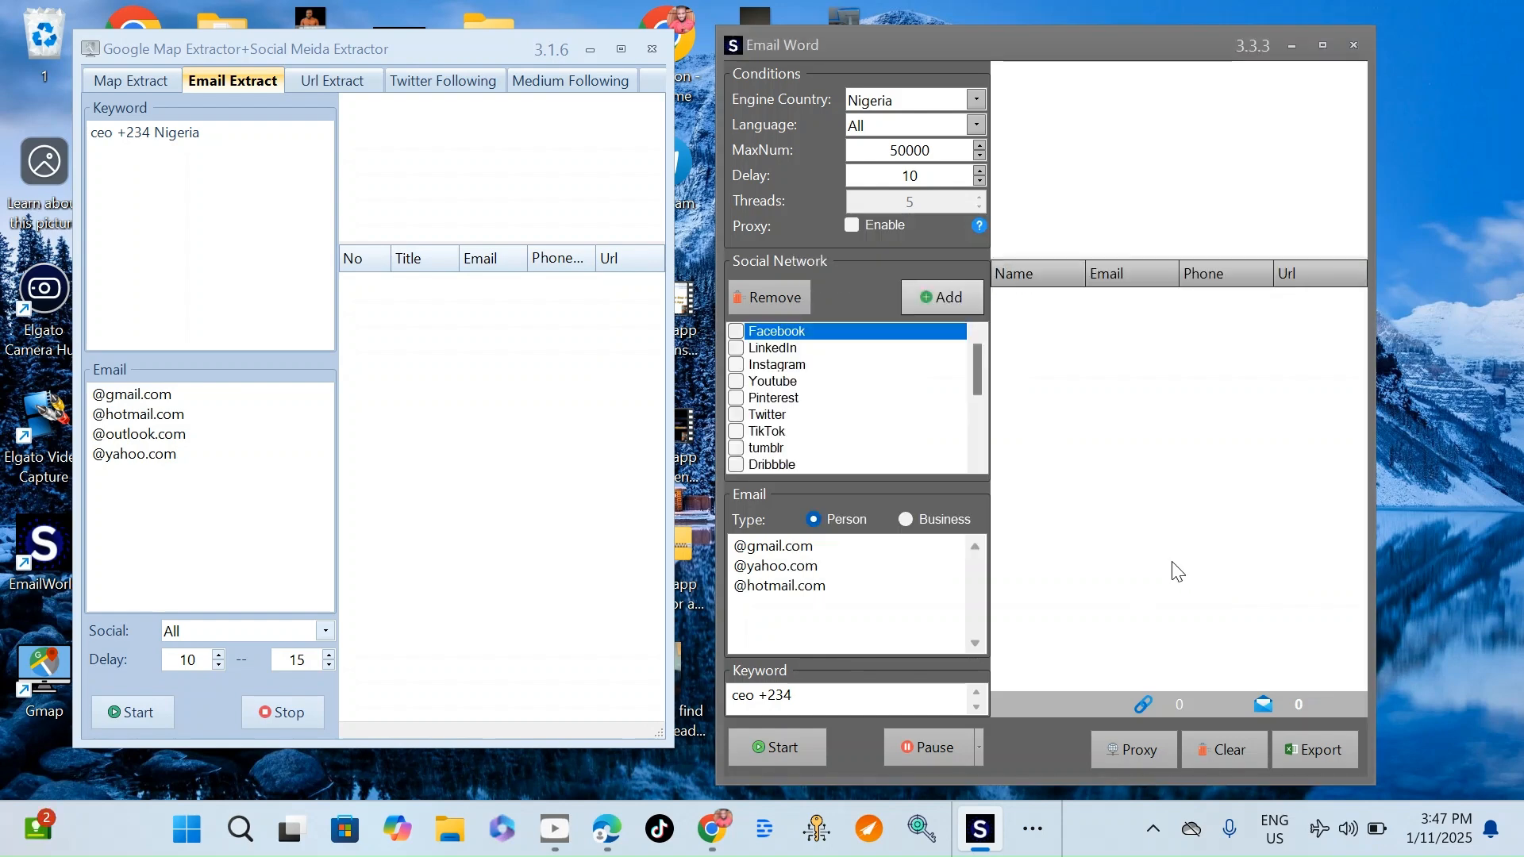
Step: Select the yellowpages entry in Email Word's social network list, and reposition the Google Map Extractor window slightly
{"action": "scroll", "coordinate": [790, 408], "scroll_direction": "down", "scroll_amount": 4}
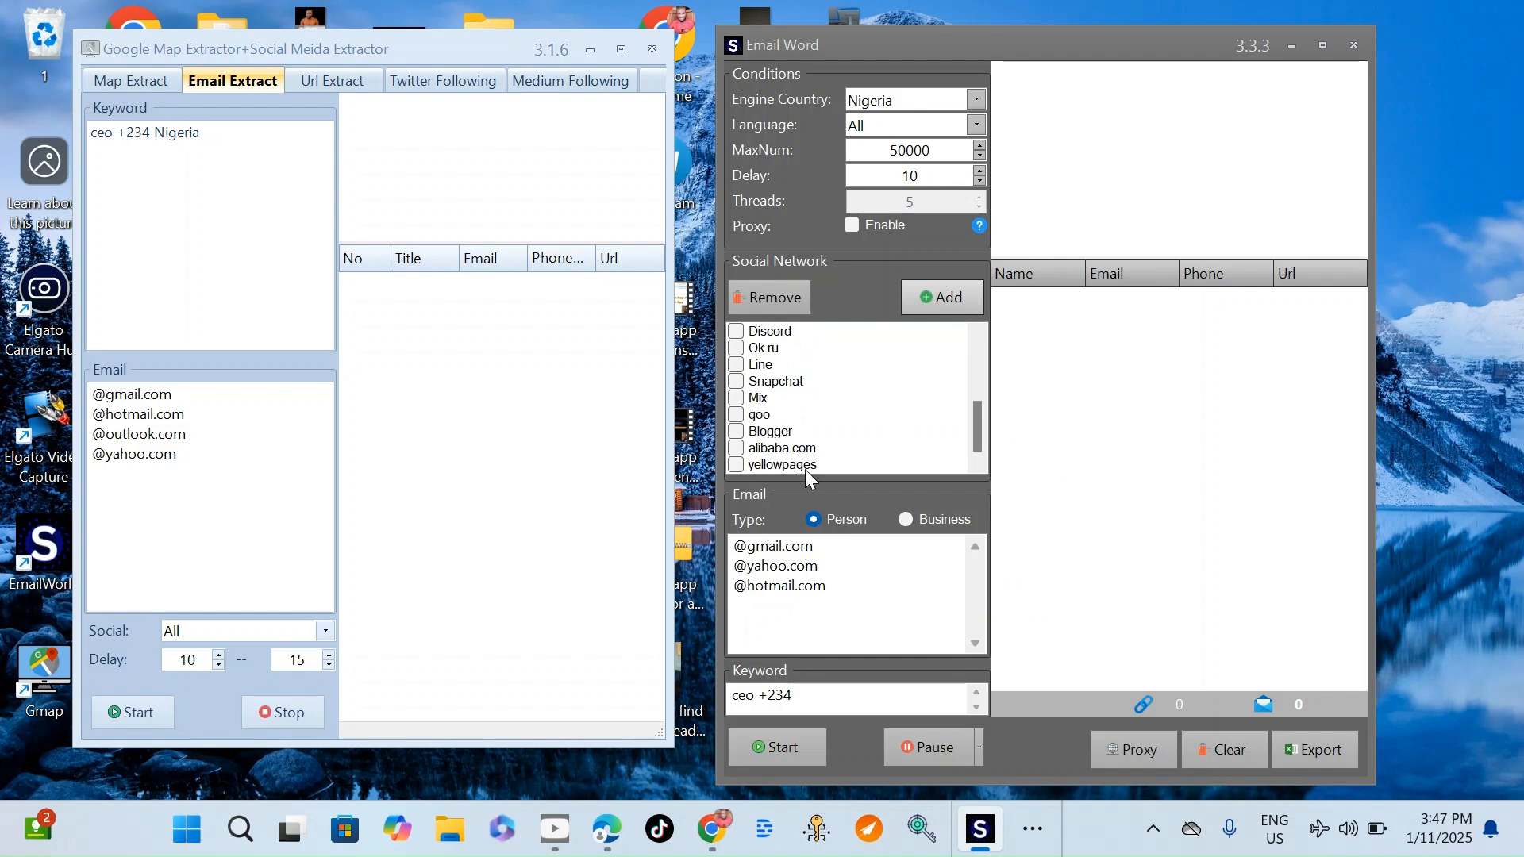
{"action": "left_click", "coordinate": [741, 469]}
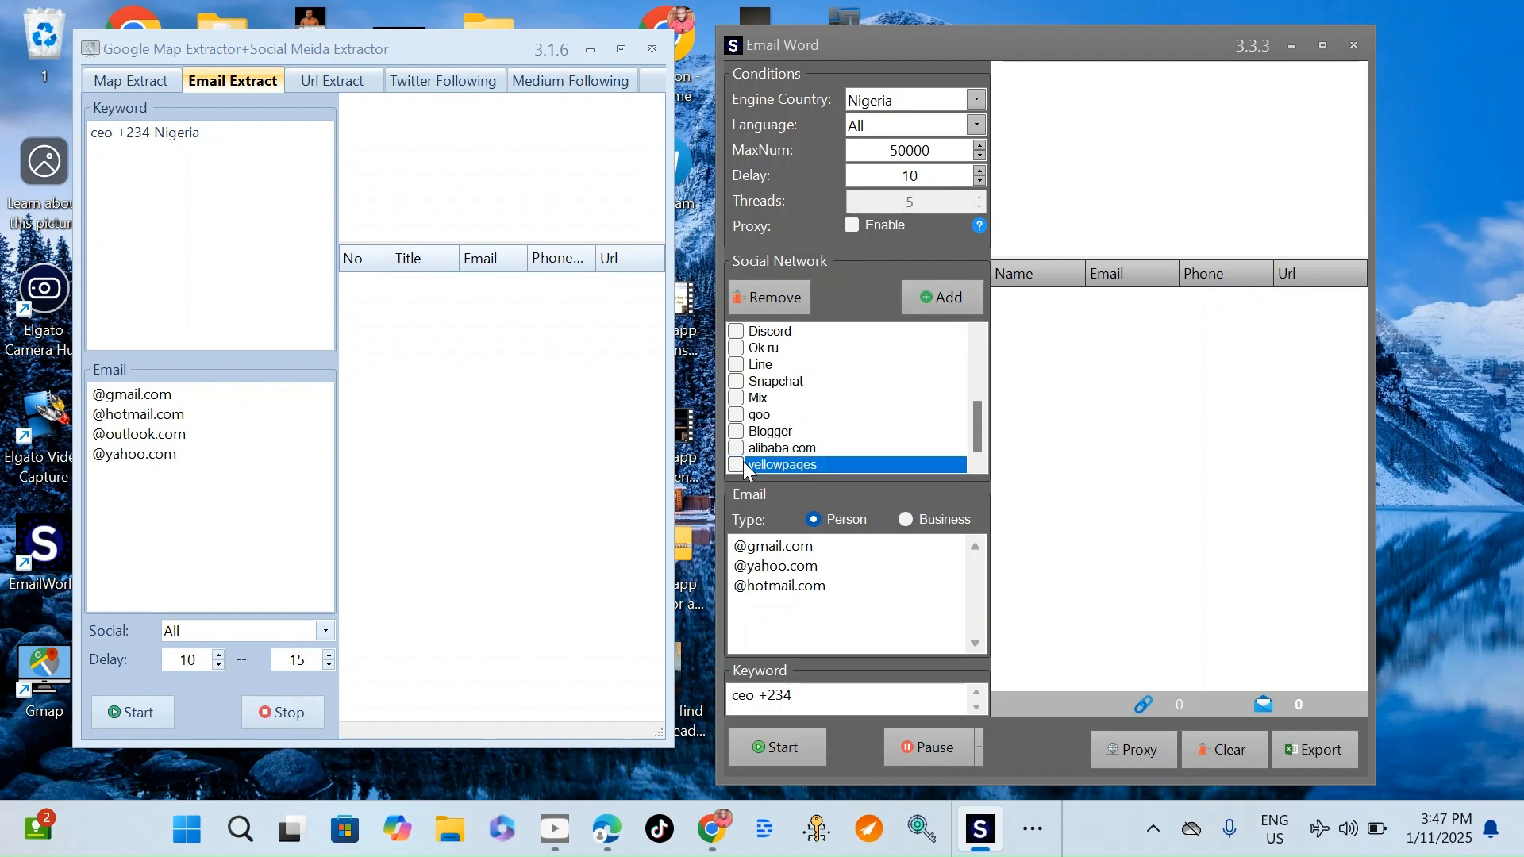
{"action": "scroll", "coordinate": [743, 460], "scroll_direction": "up", "scroll_amount": 5}
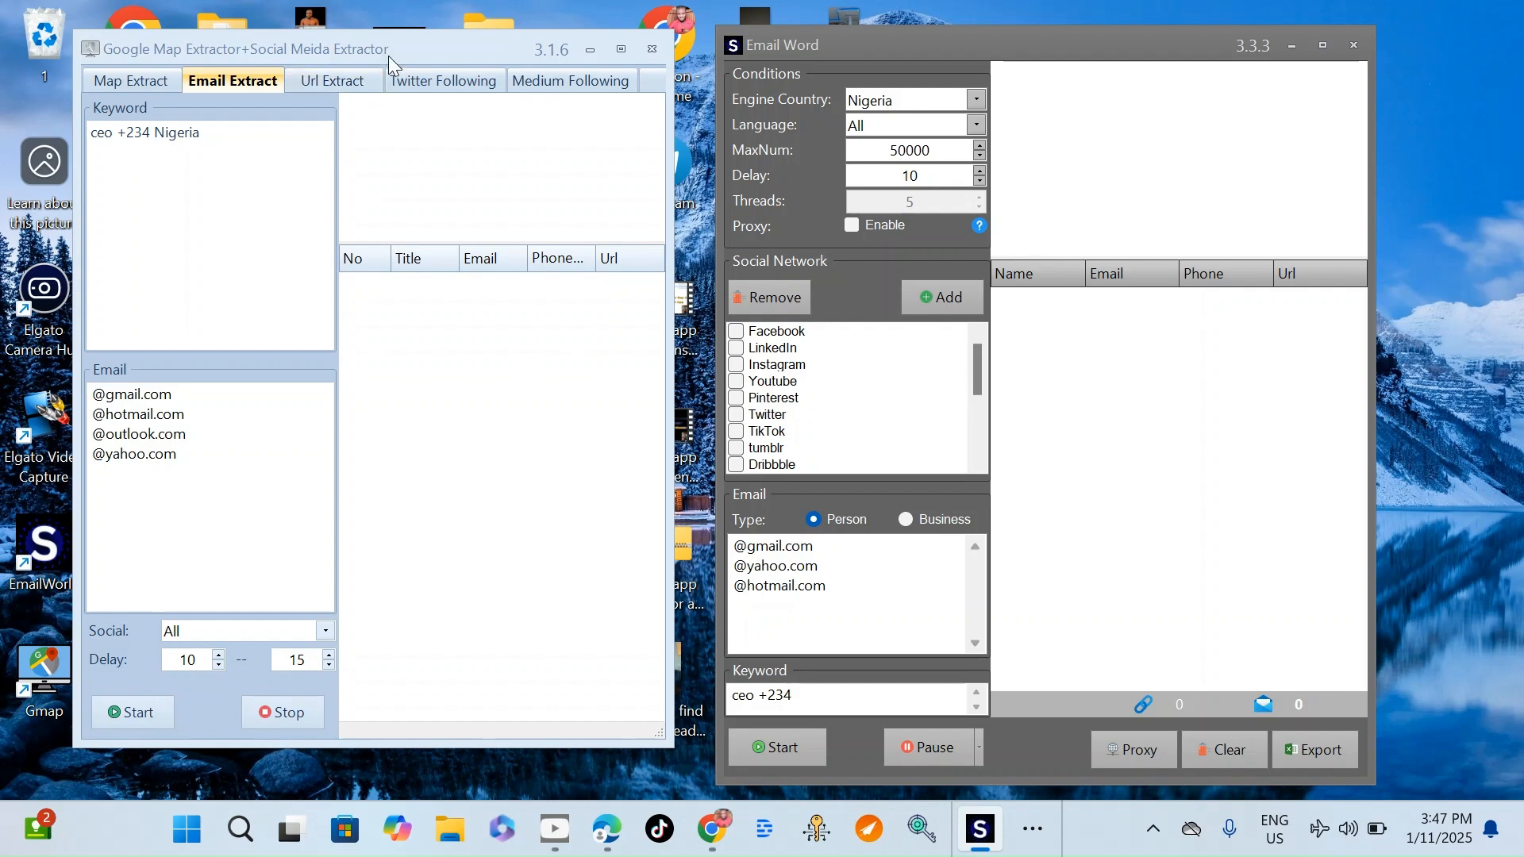
{"action": "left_click_drag", "start_coordinate": [417, 55], "coordinate": [449, 46]}
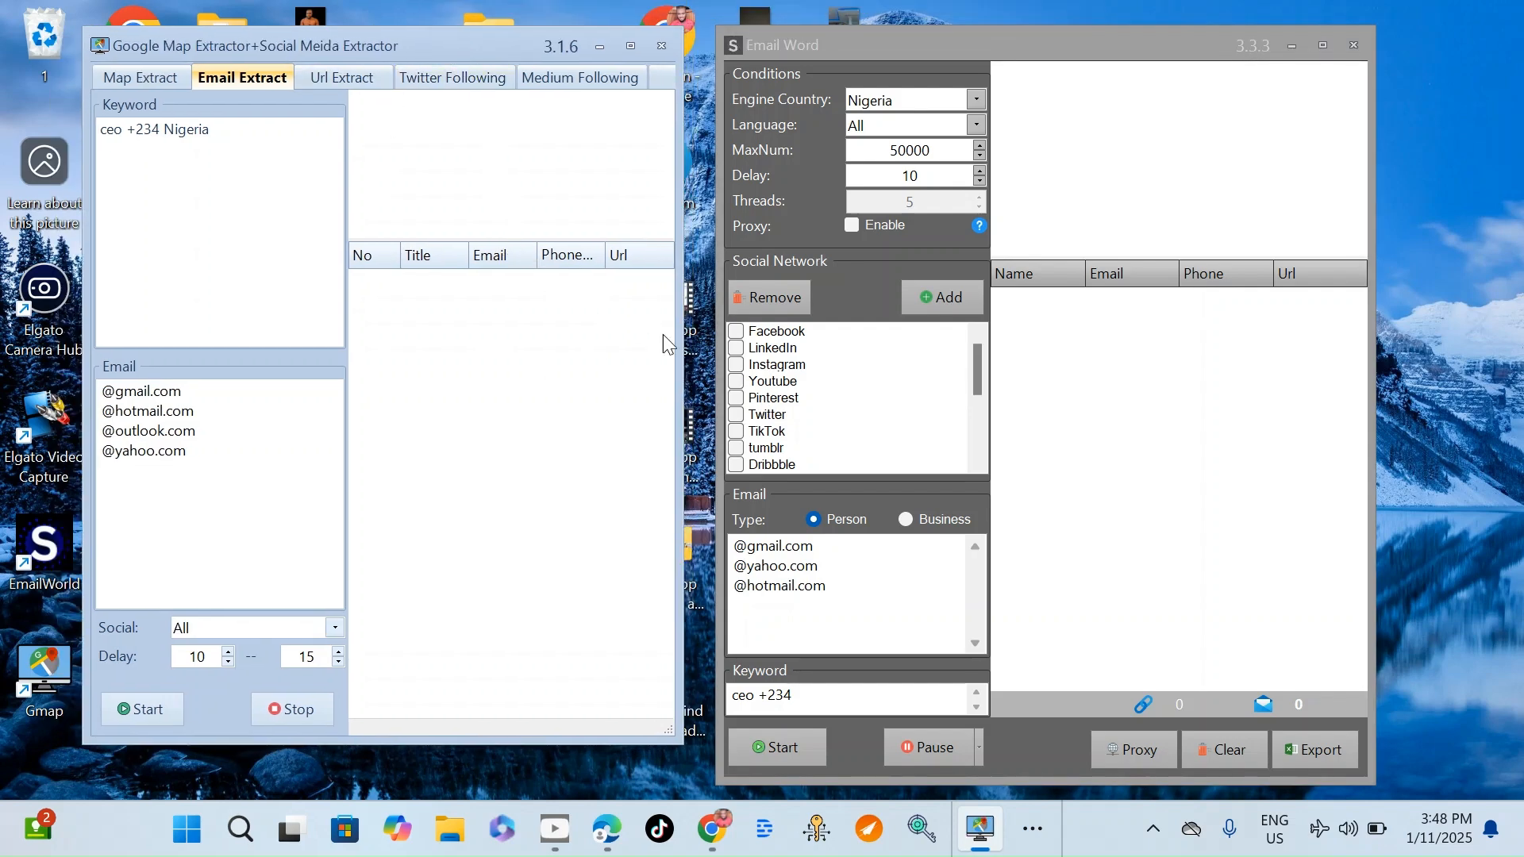
Step: Look over Email Word's remaining social networks, shift its window slightly, and hide the browser preview above the results table
{"action": "scroll", "coordinate": [828, 385], "scroll_direction": "down", "scroll_amount": 2}
{"action": "scroll", "coordinate": [827, 393], "scroll_direction": "down", "scroll_amount": 2}
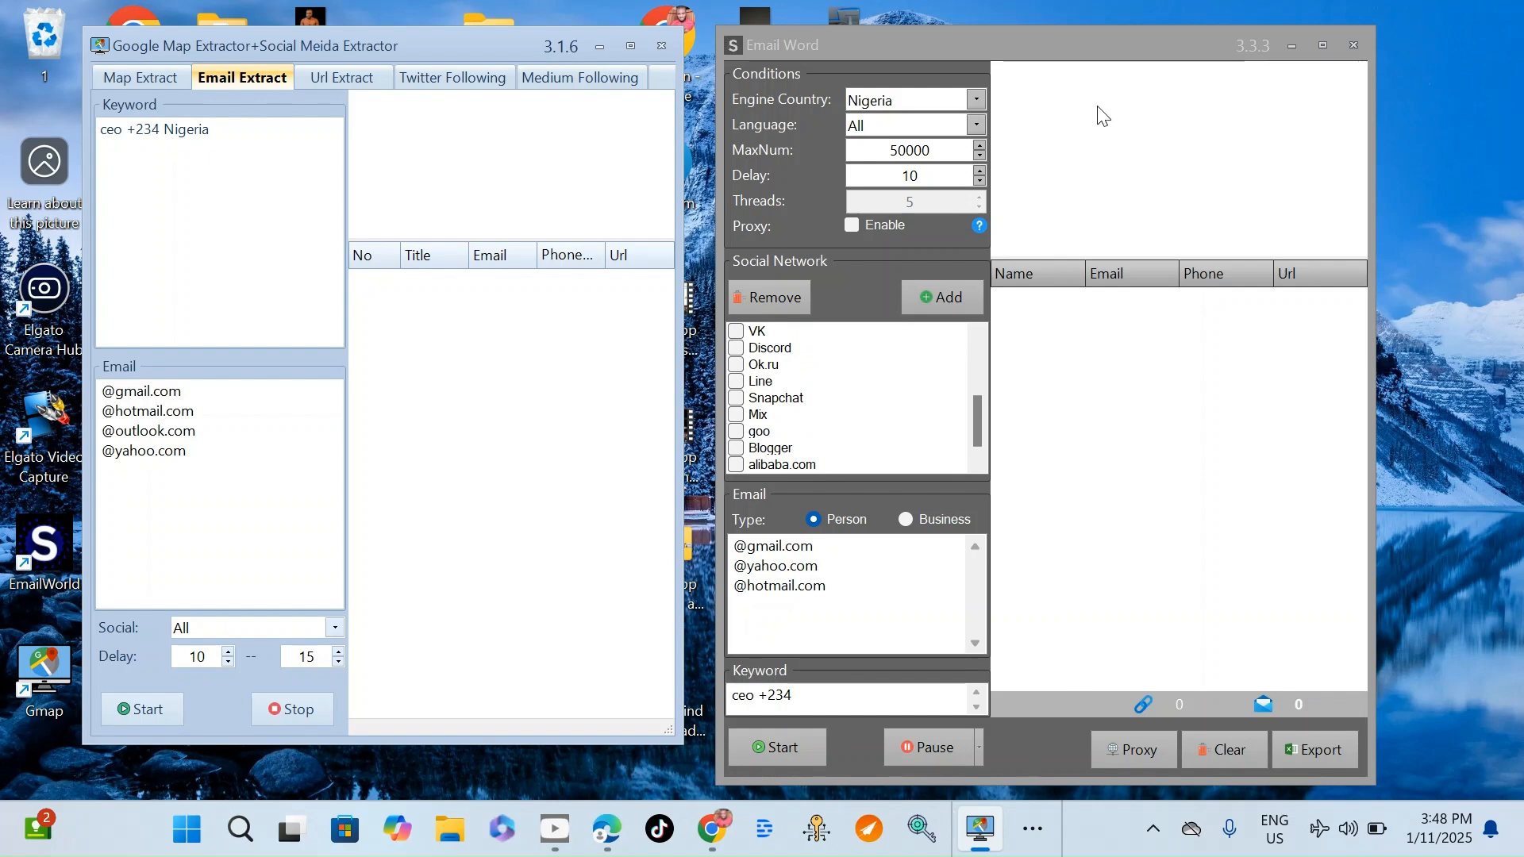
{"action": "left_click_drag", "start_coordinate": [1096, 37], "coordinate": [1094, 35]}
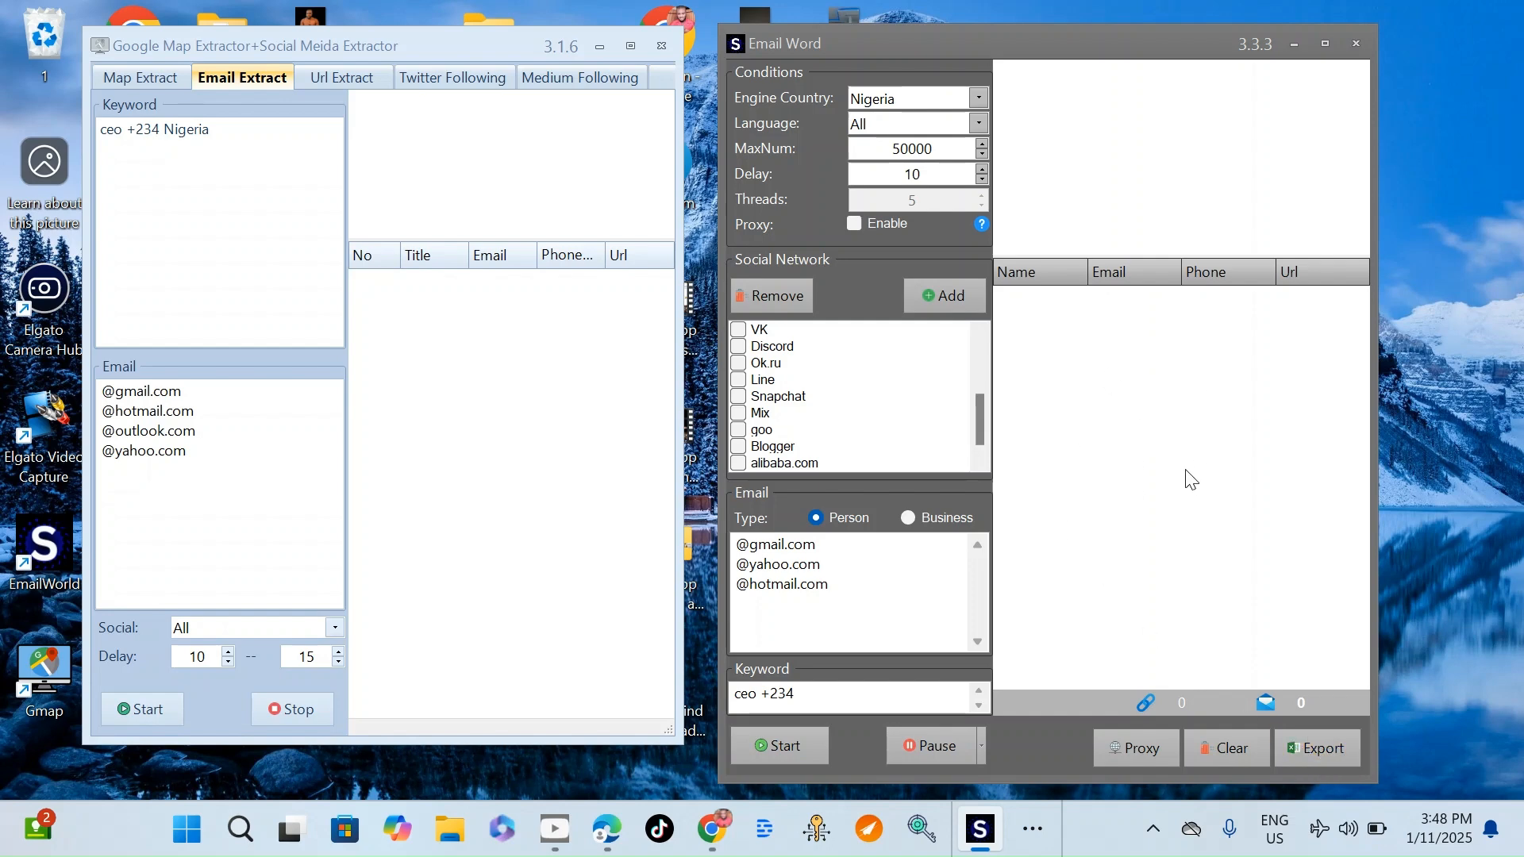
{"action": "right_click", "coordinate": [1155, 442]}
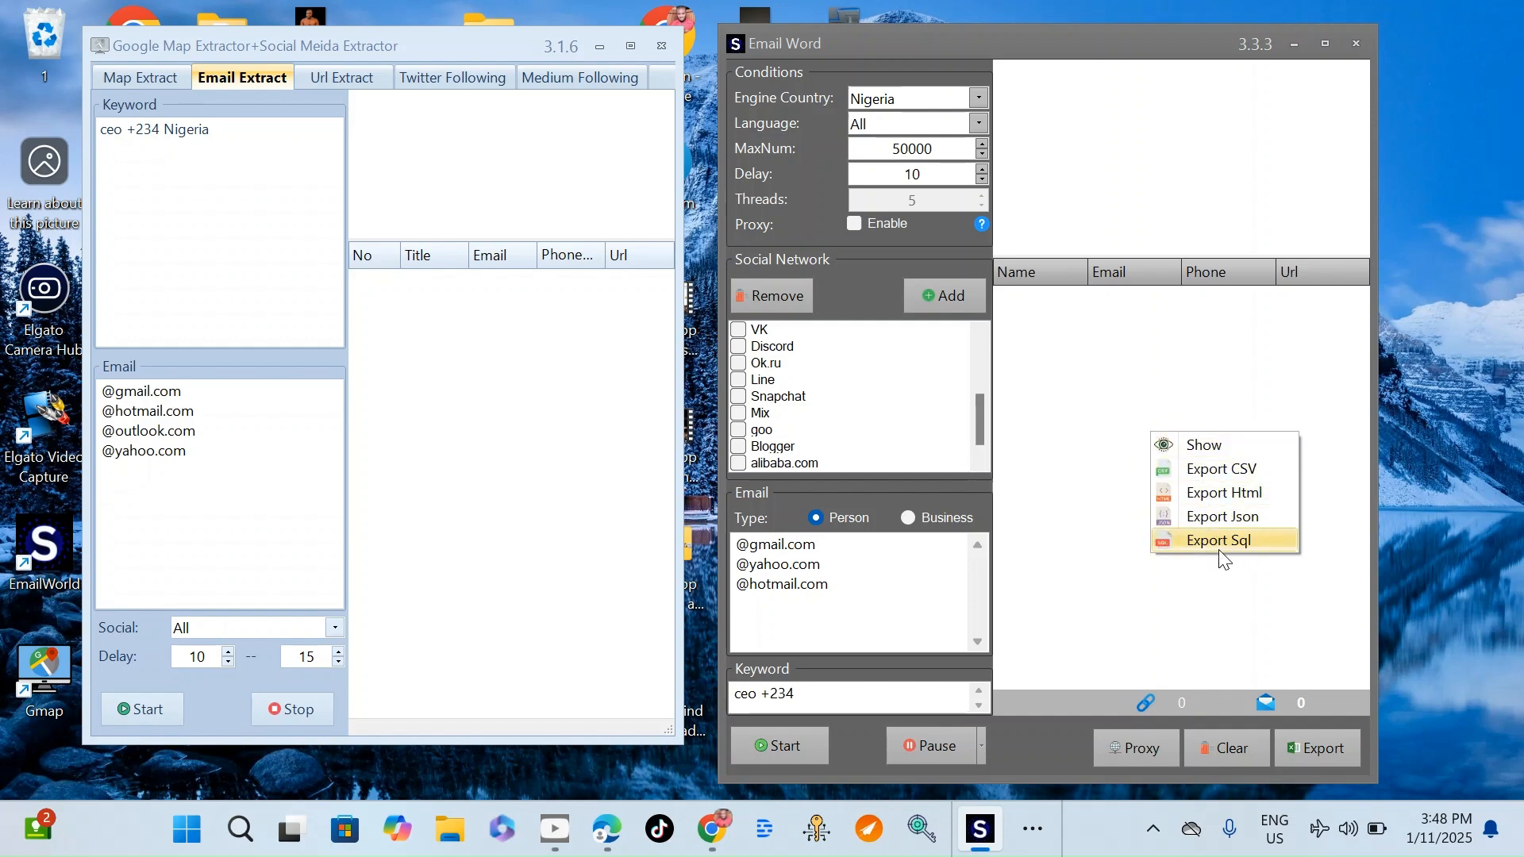
{"action": "left_click", "coordinate": [1200, 448]}
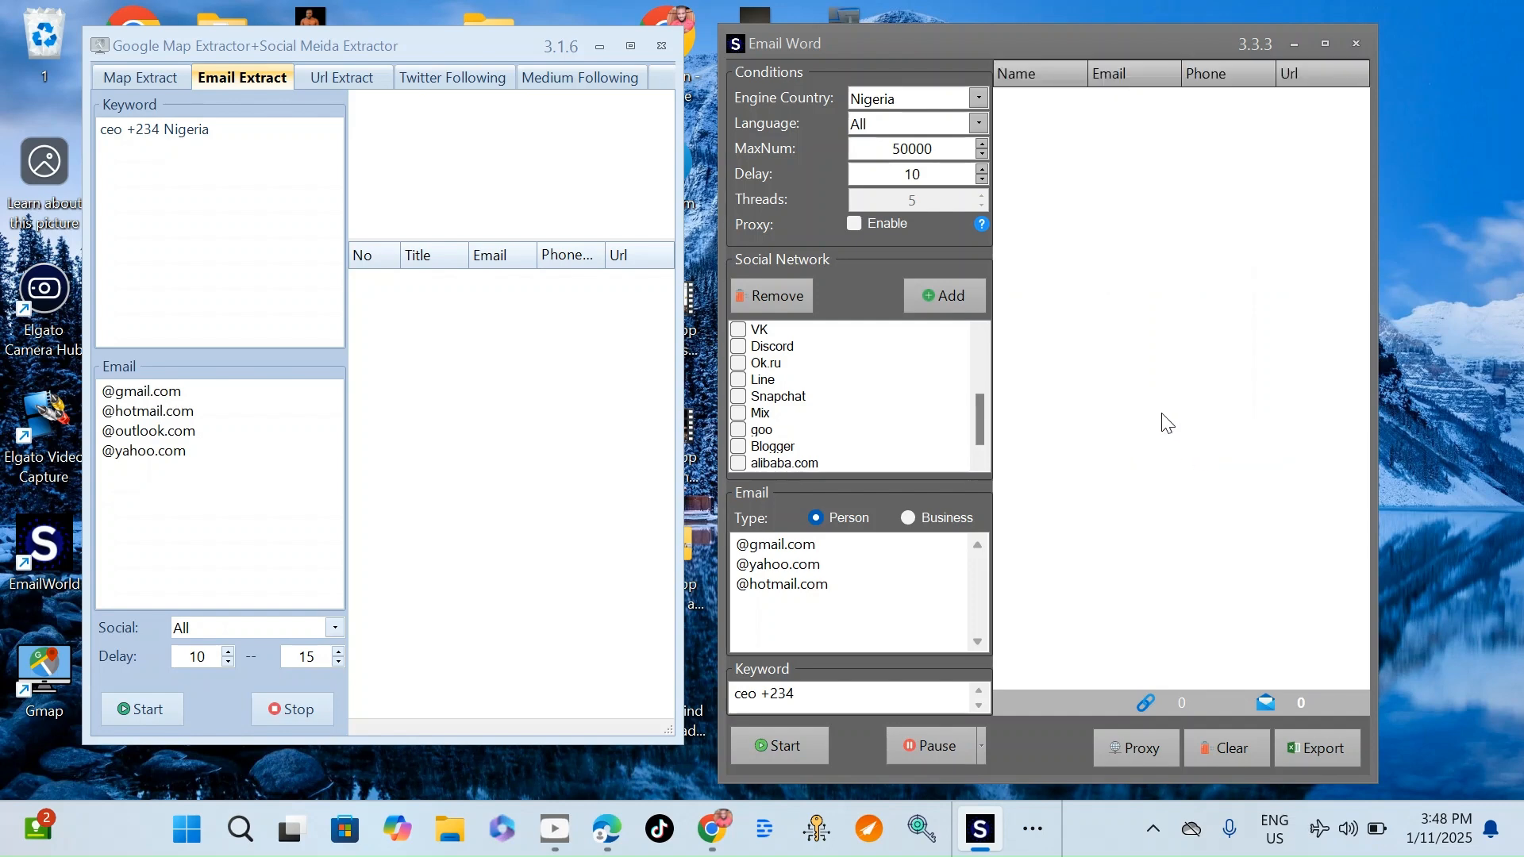
Step: Compare the export formats offered for Email Word's results with the export and clear options in Google Map Extractor
{"action": "right_click", "coordinate": [1126, 327]}
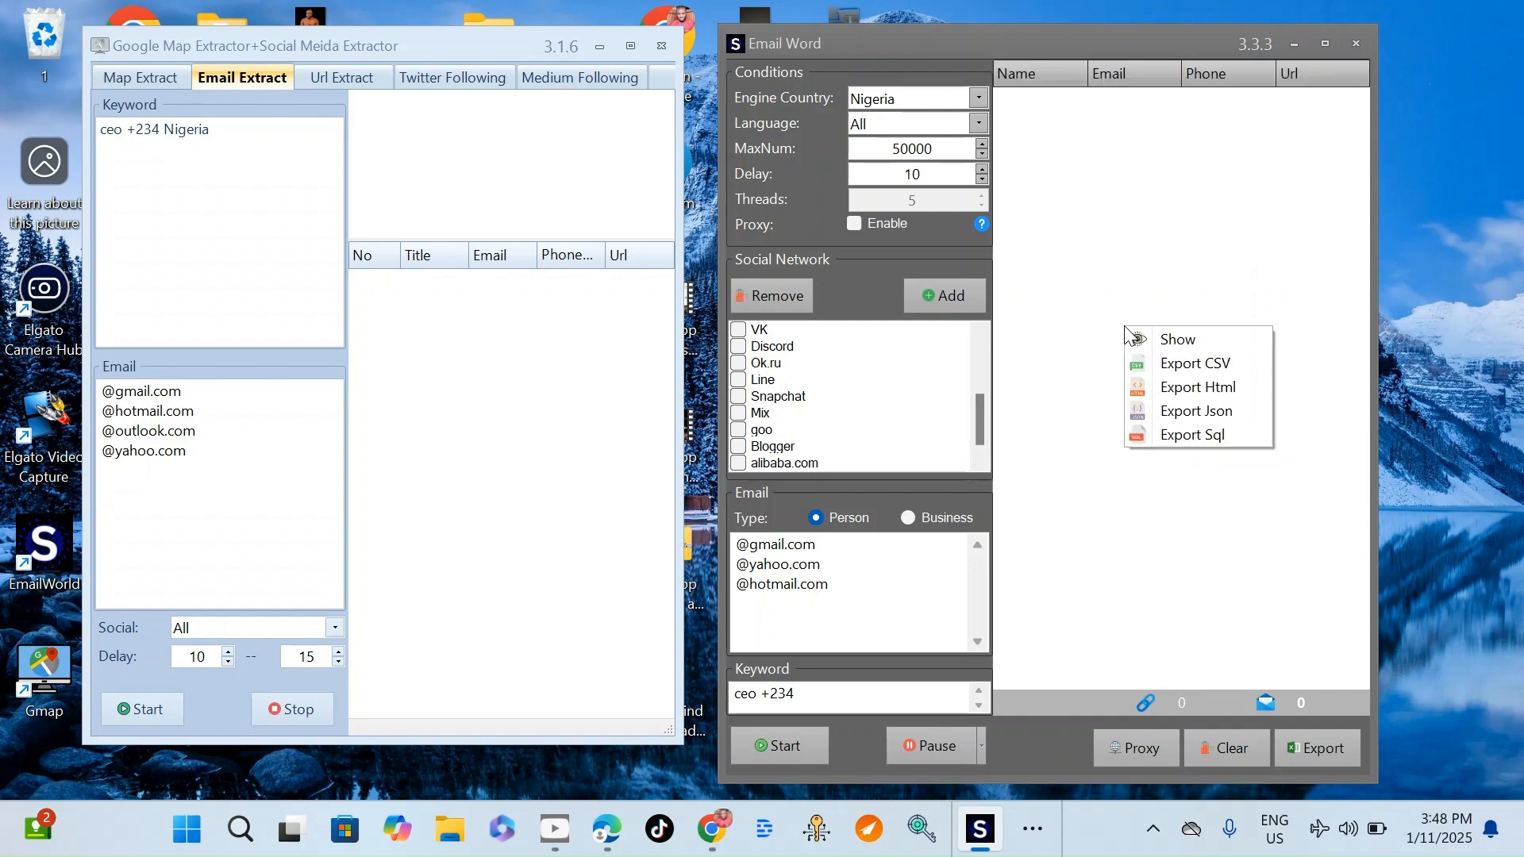
{"action": "left_click", "coordinate": [1089, 270]}
{"action": "right_click", "coordinate": [1093, 256]}
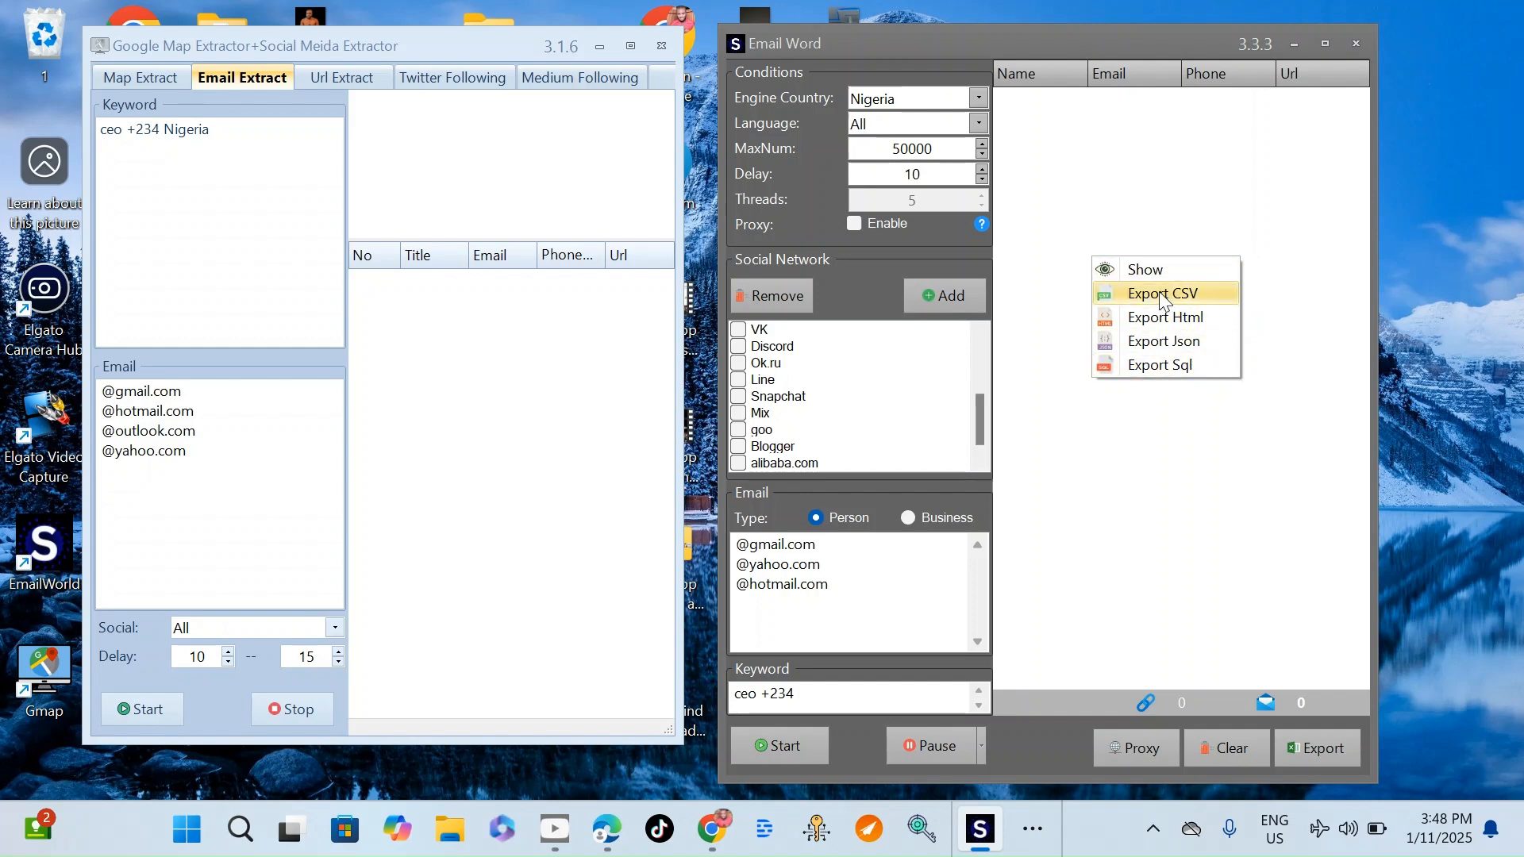
{"action": "left_click", "coordinate": [1067, 426]}
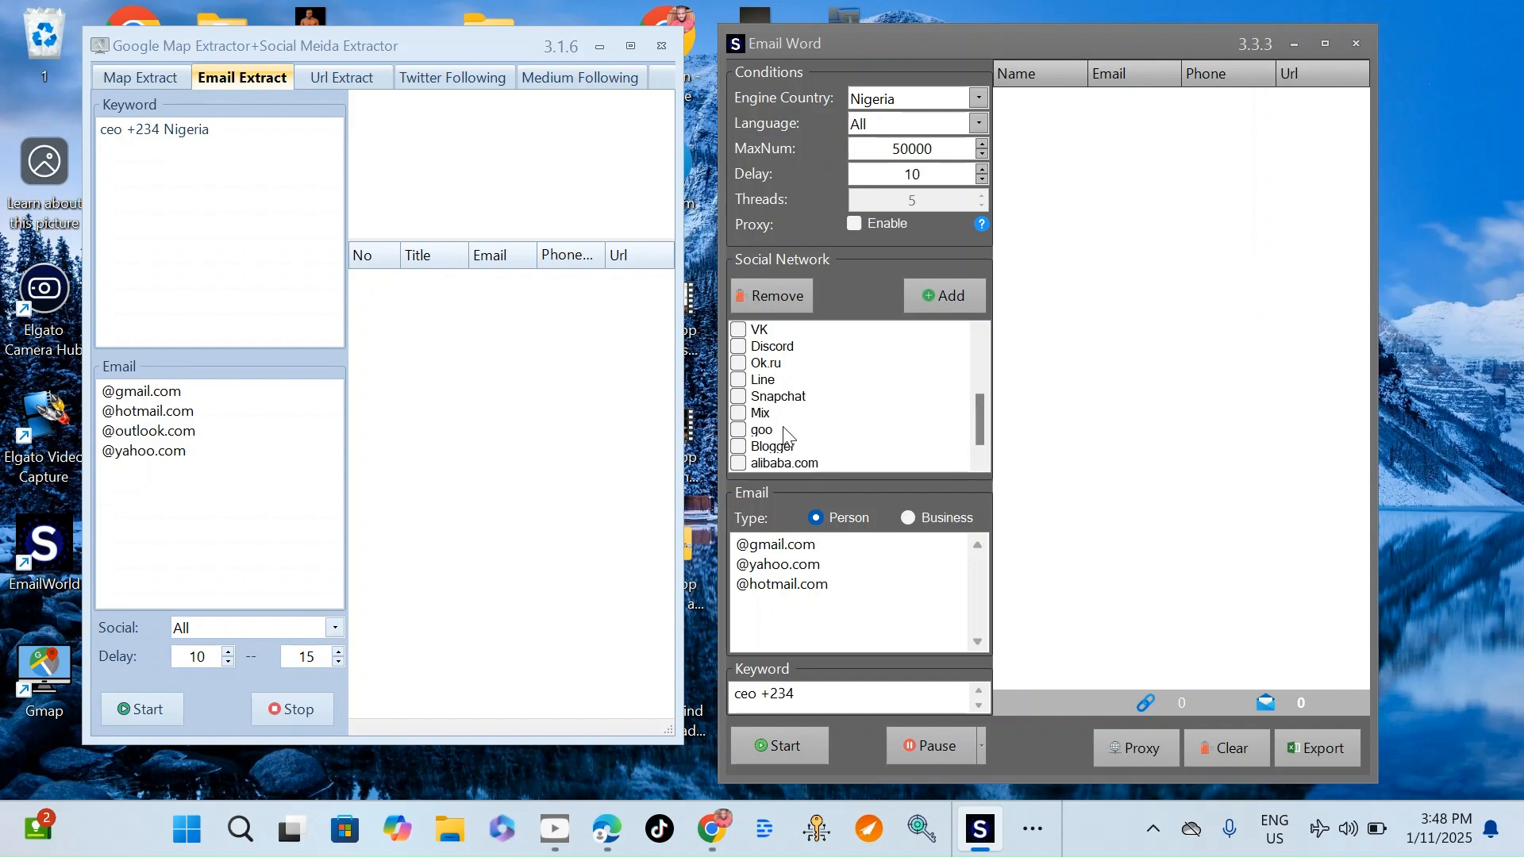
{"action": "right_click", "coordinate": [436, 407]}
{"action": "left_click", "coordinate": [449, 350]}
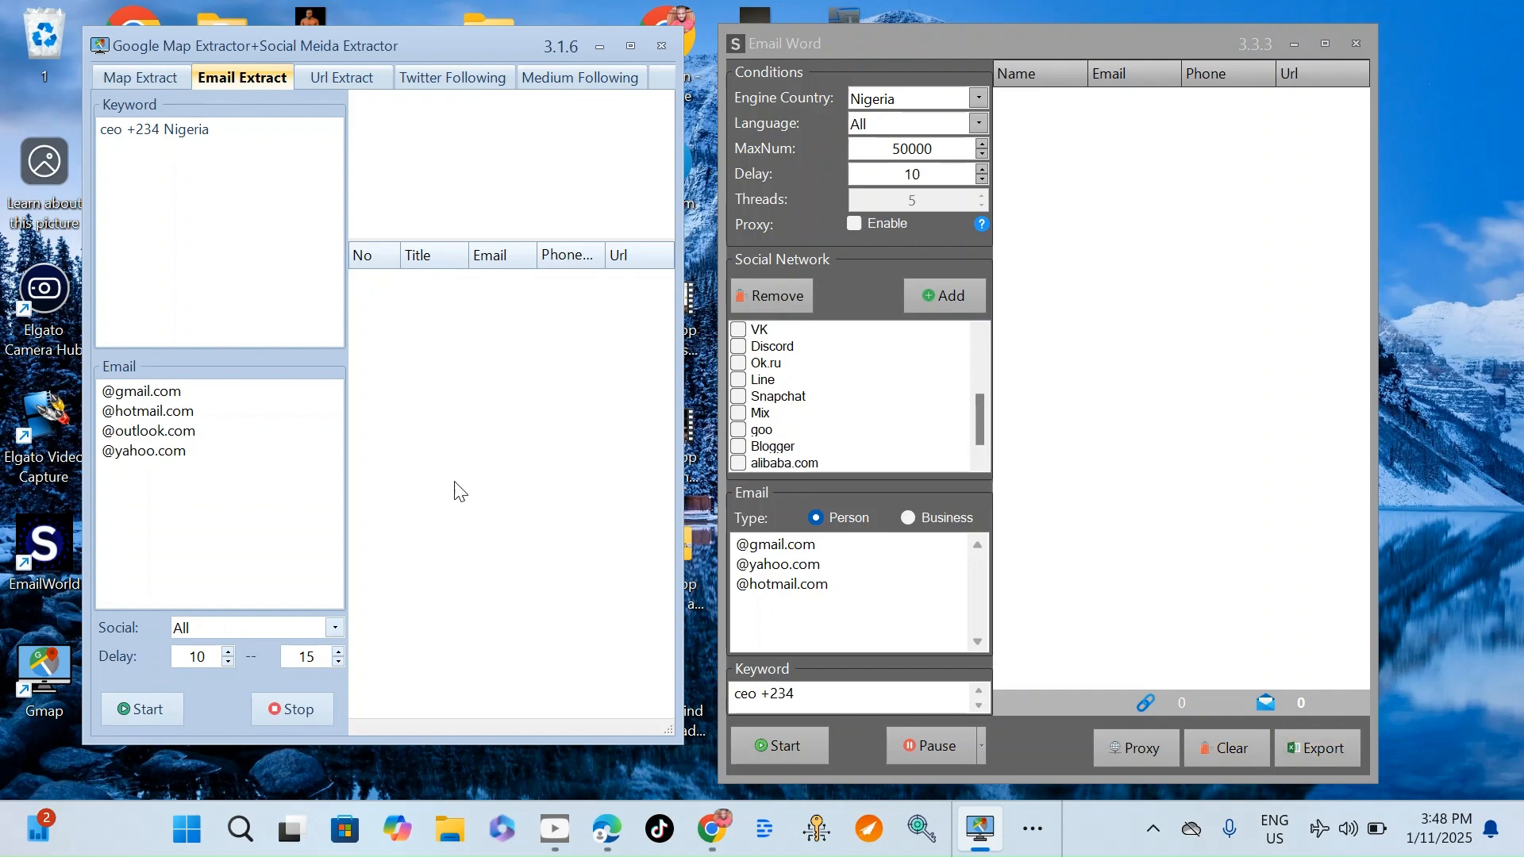
{"action": "right_click", "coordinate": [471, 385]}
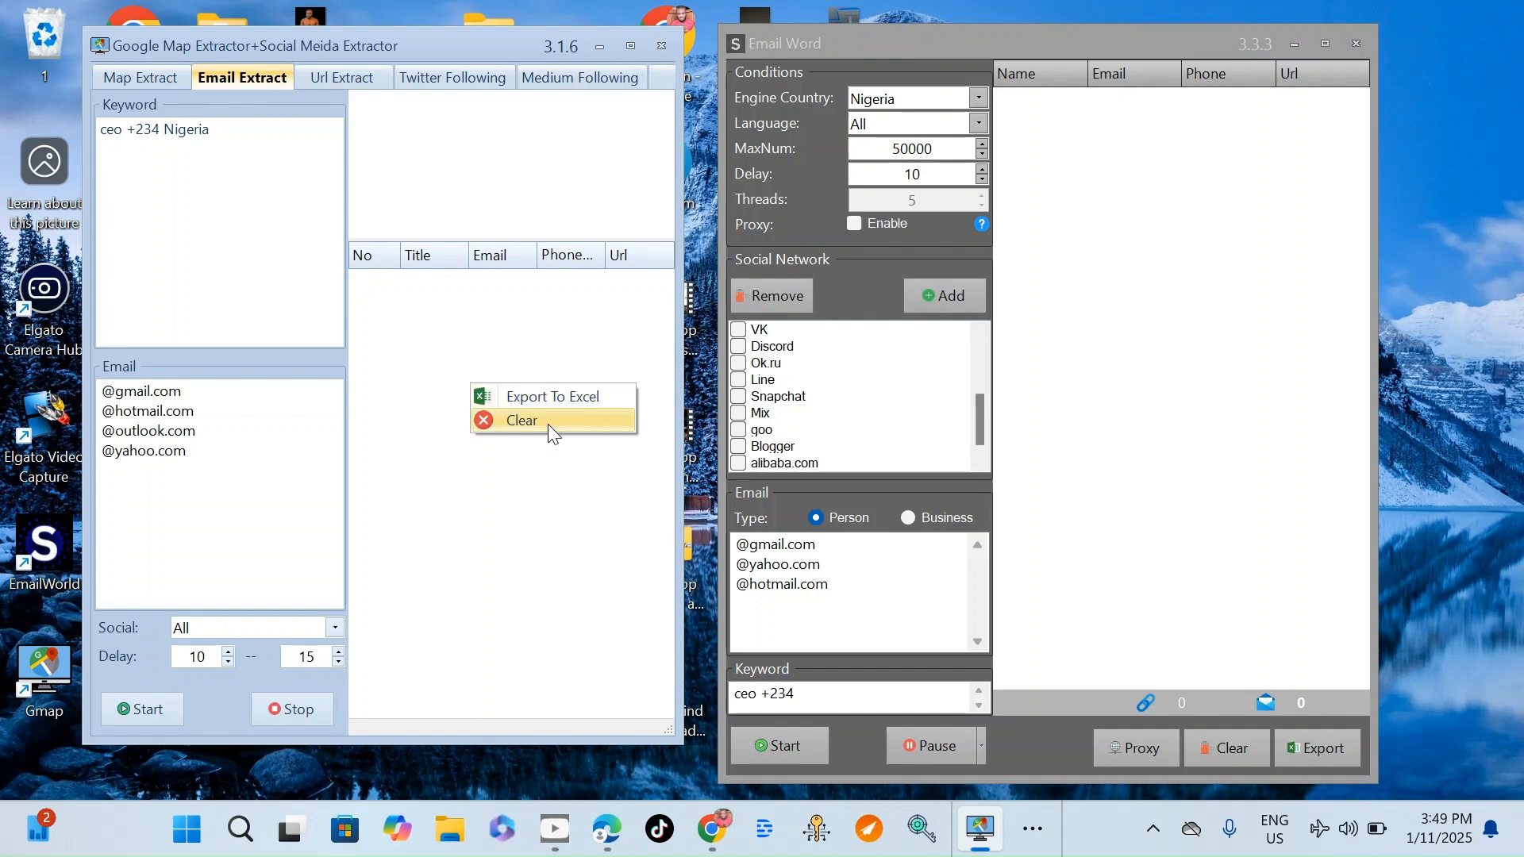
{"action": "left_click", "coordinate": [474, 335]}
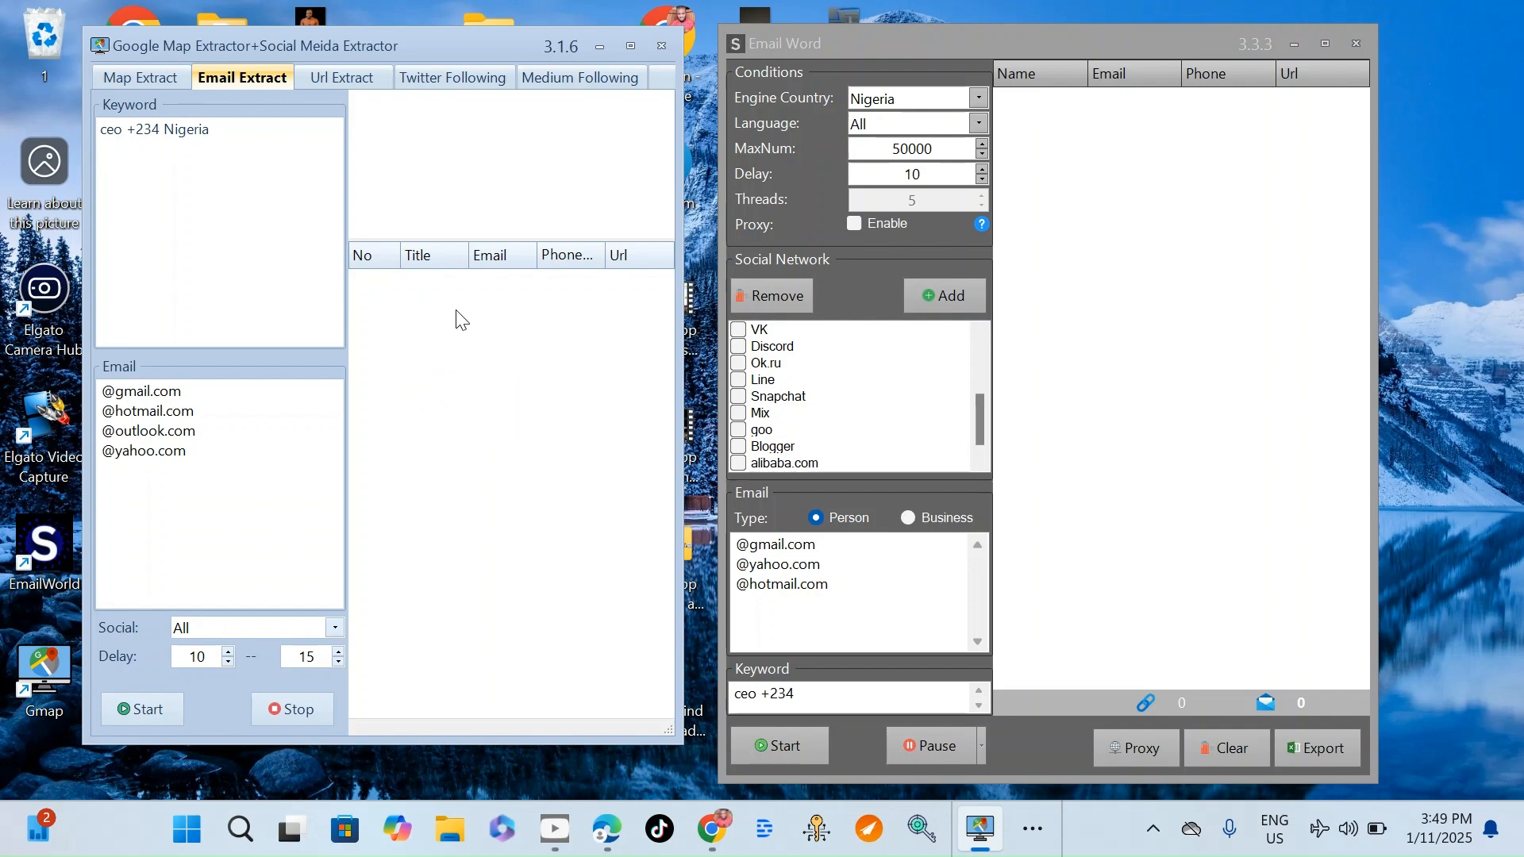
{"action": "right_click", "coordinate": [1074, 404]}
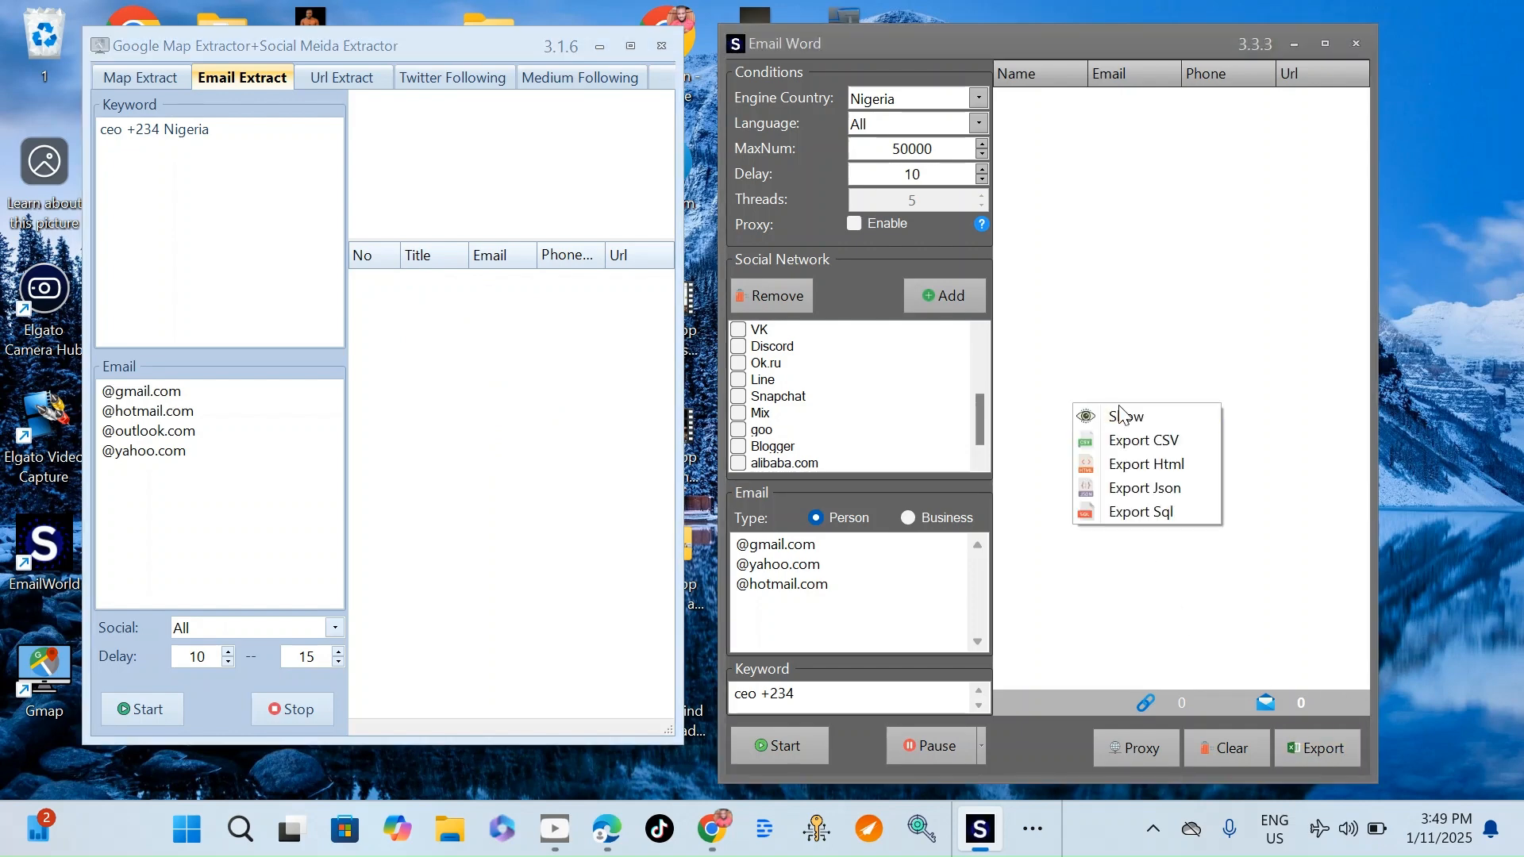
{"action": "left_click", "coordinate": [1180, 310]}
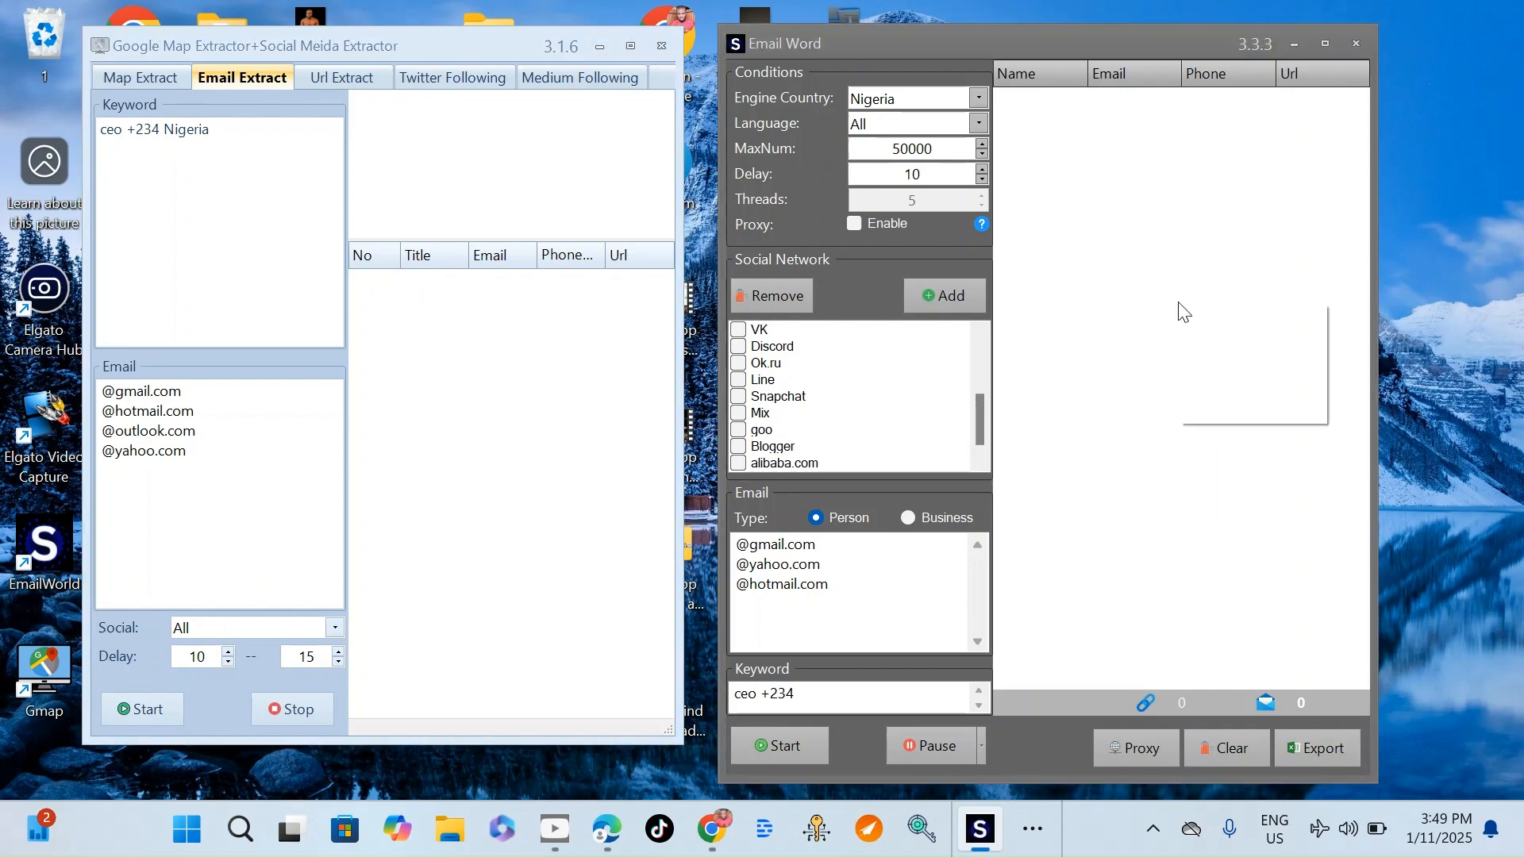
{"action": "right_click", "coordinate": [1179, 303]}
{"action": "left_click", "coordinate": [1135, 303]}
{"action": "right_click", "coordinate": [1119, 304]}
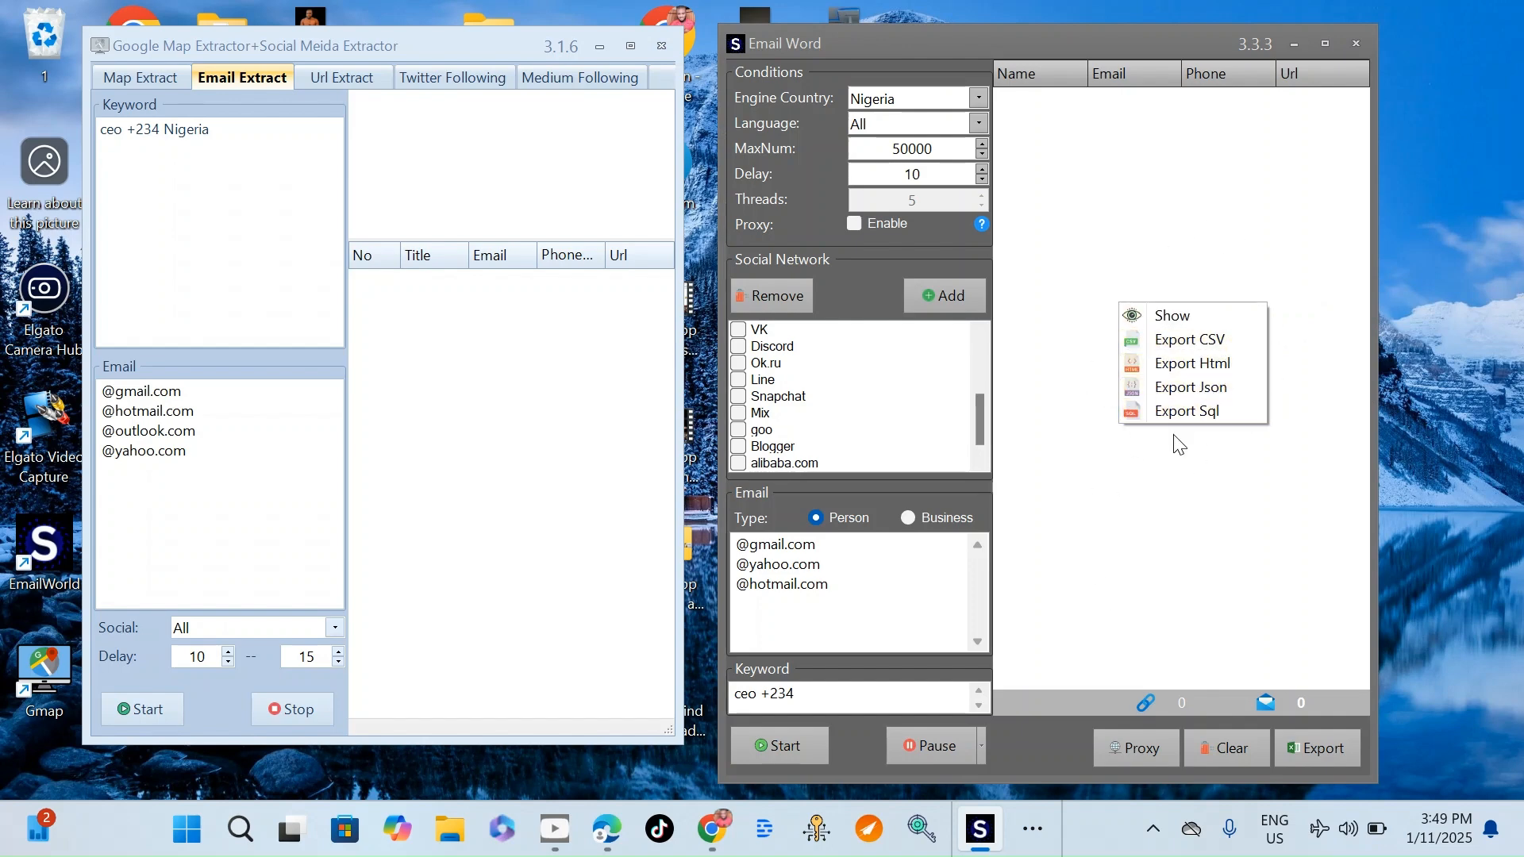
{"action": "left_click", "coordinate": [1175, 488]}
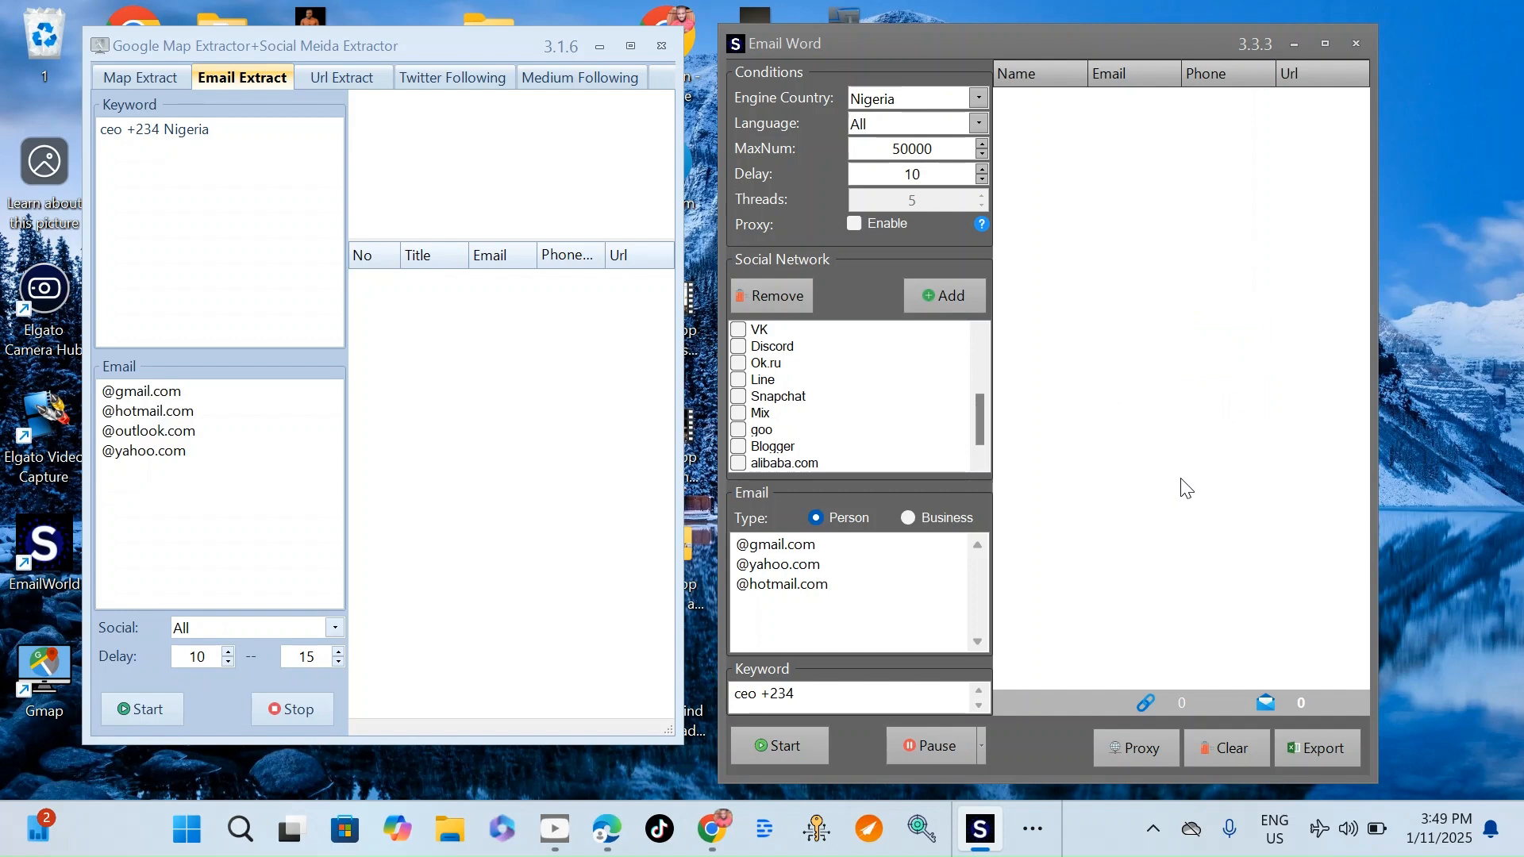
Step: Start the extraction in both Google Map Extractor and Email Word, and show the browser preview in Email Word again
{"action": "left_click", "coordinate": [139, 706]}
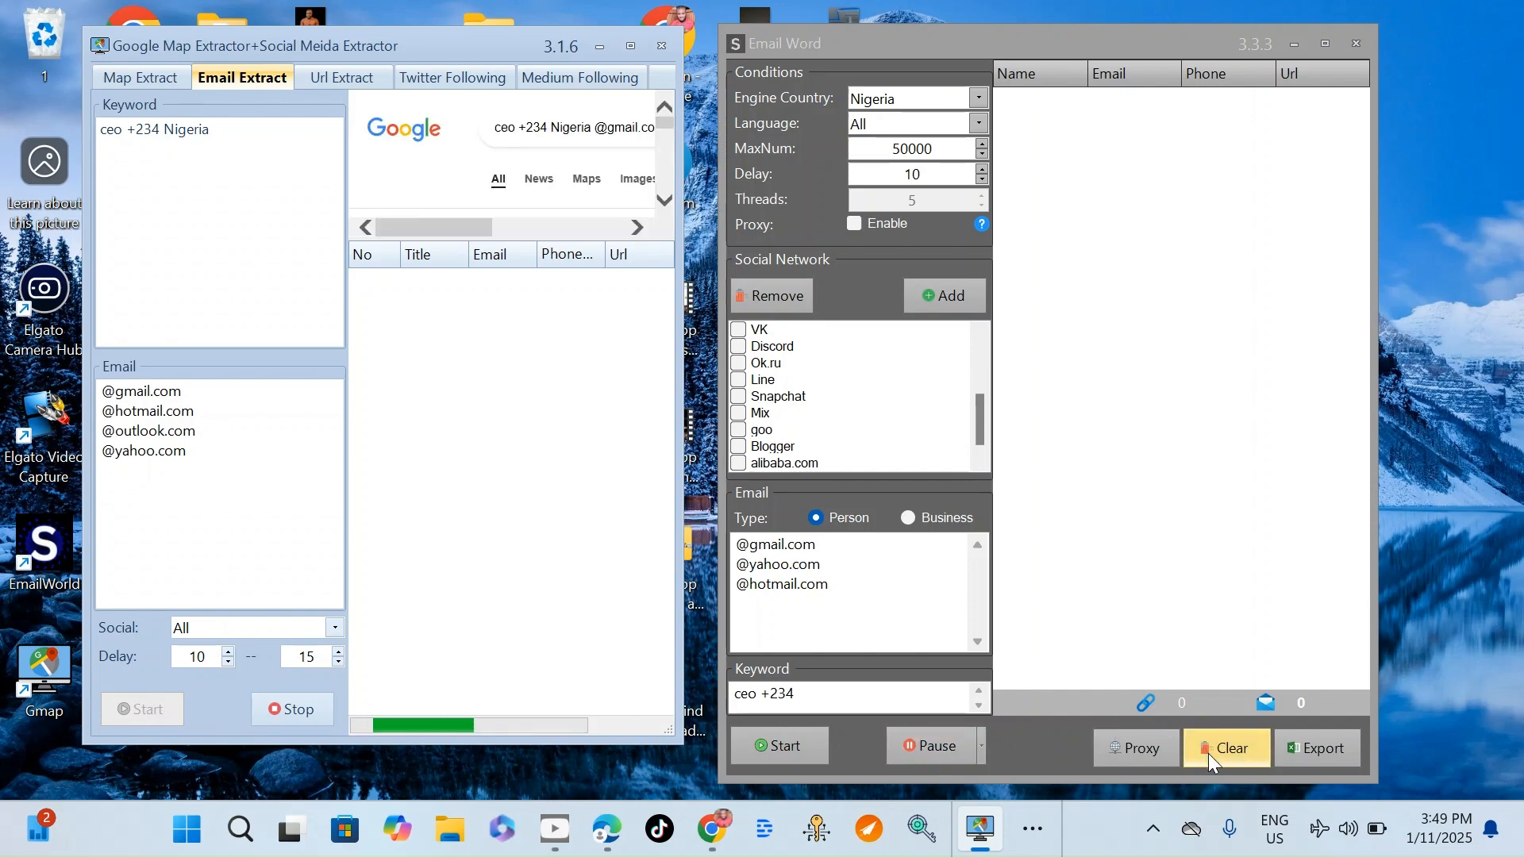
{"action": "left_click", "coordinate": [789, 735]}
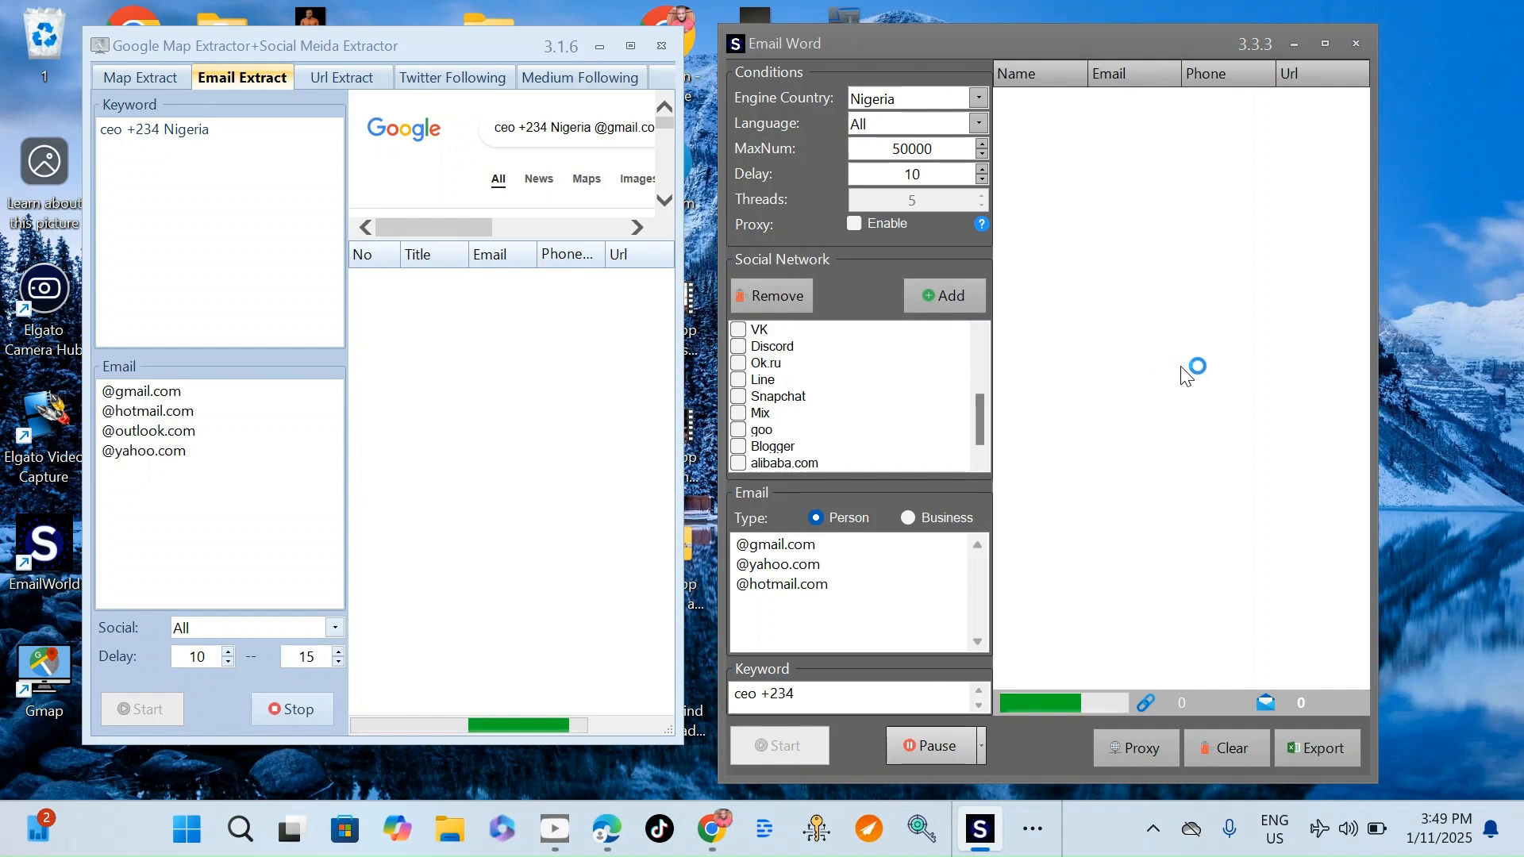
{"action": "right_click", "coordinate": [1176, 333]}
{"action": "left_click", "coordinate": [1228, 347]}
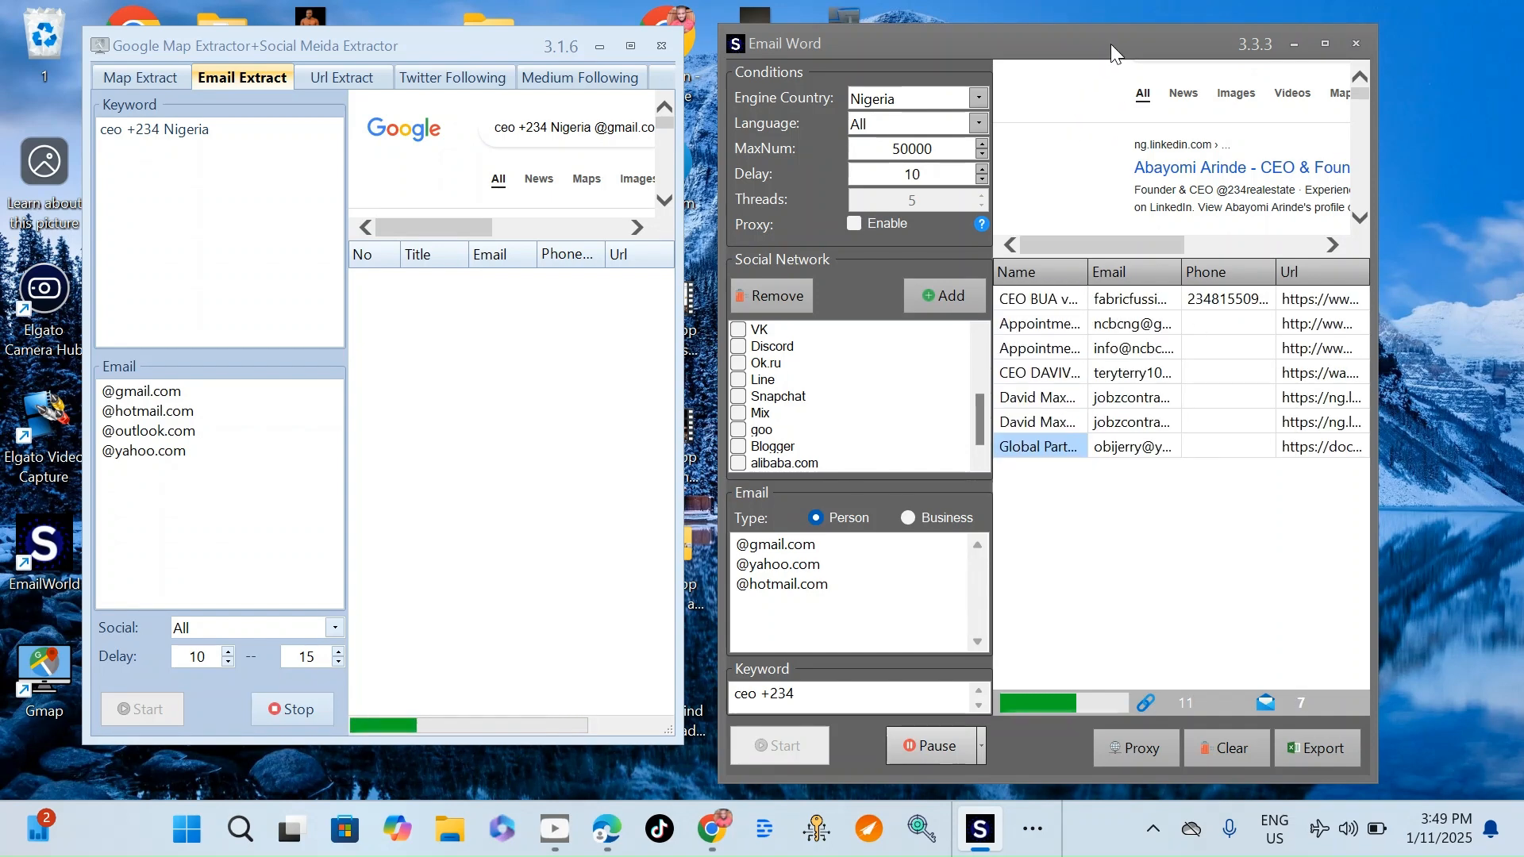
Step: Reposition the two windows with a small gap between them and examine the results being collected in Google Map Extractor
{"action": "mouse_move", "coordinate": [1115, 41]}
{"action": "left_mouse_down"}
{"action": "mouse_move", "coordinate": [1158, 36]}
{"action": "mouse_move", "coordinate": [1121, 43]}
{"action": "mouse_move", "coordinate": [1141, 38]}
{"action": "mouse_move", "coordinate": [1131, 30]}
{"action": "left_mouse_up"}
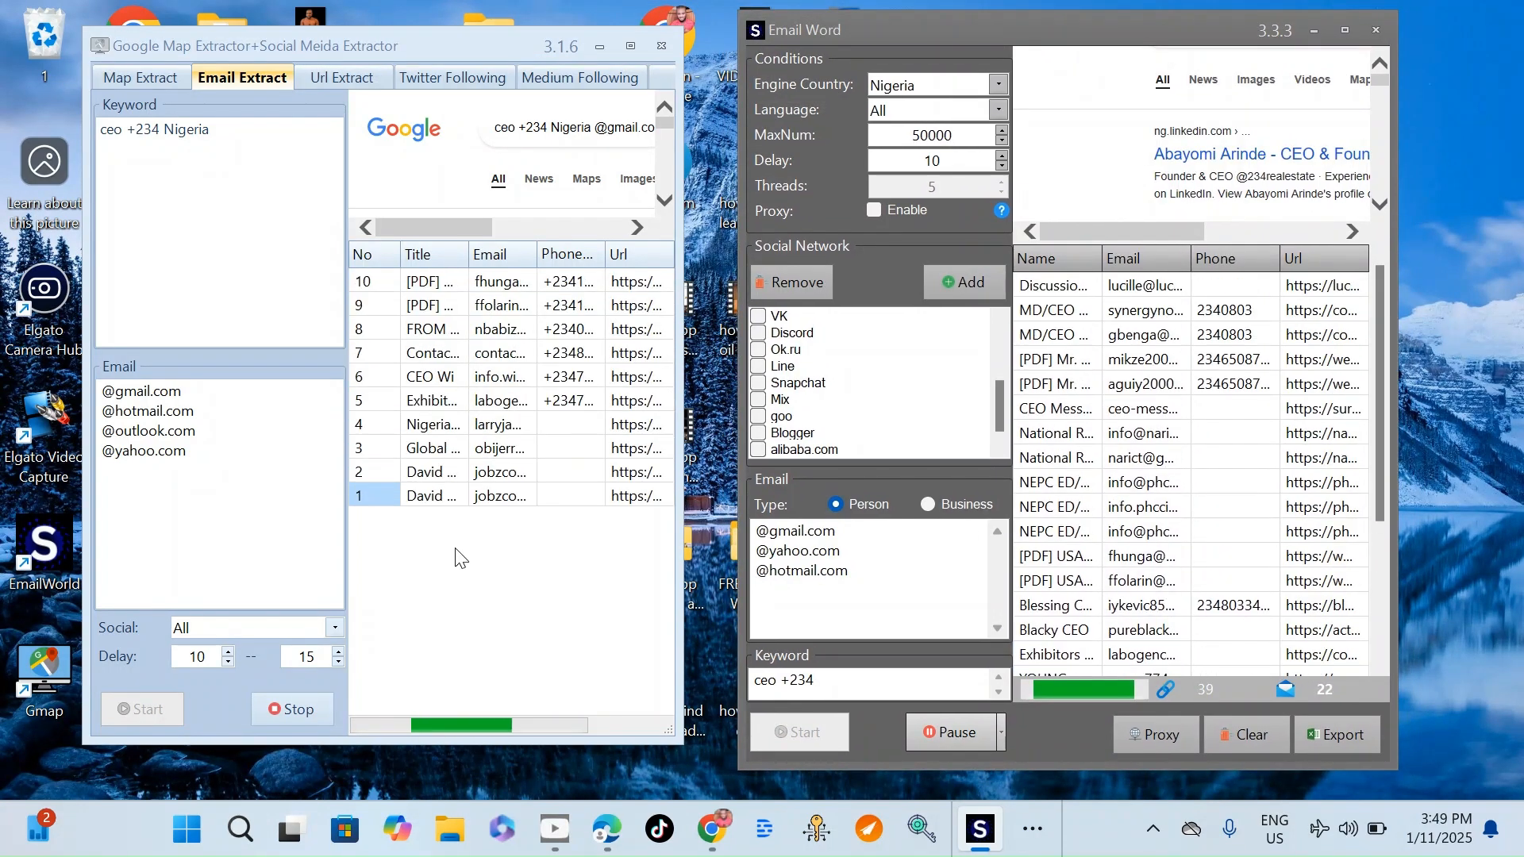
{"action": "left_click_drag", "start_coordinate": [421, 43], "coordinate": [403, 51]}
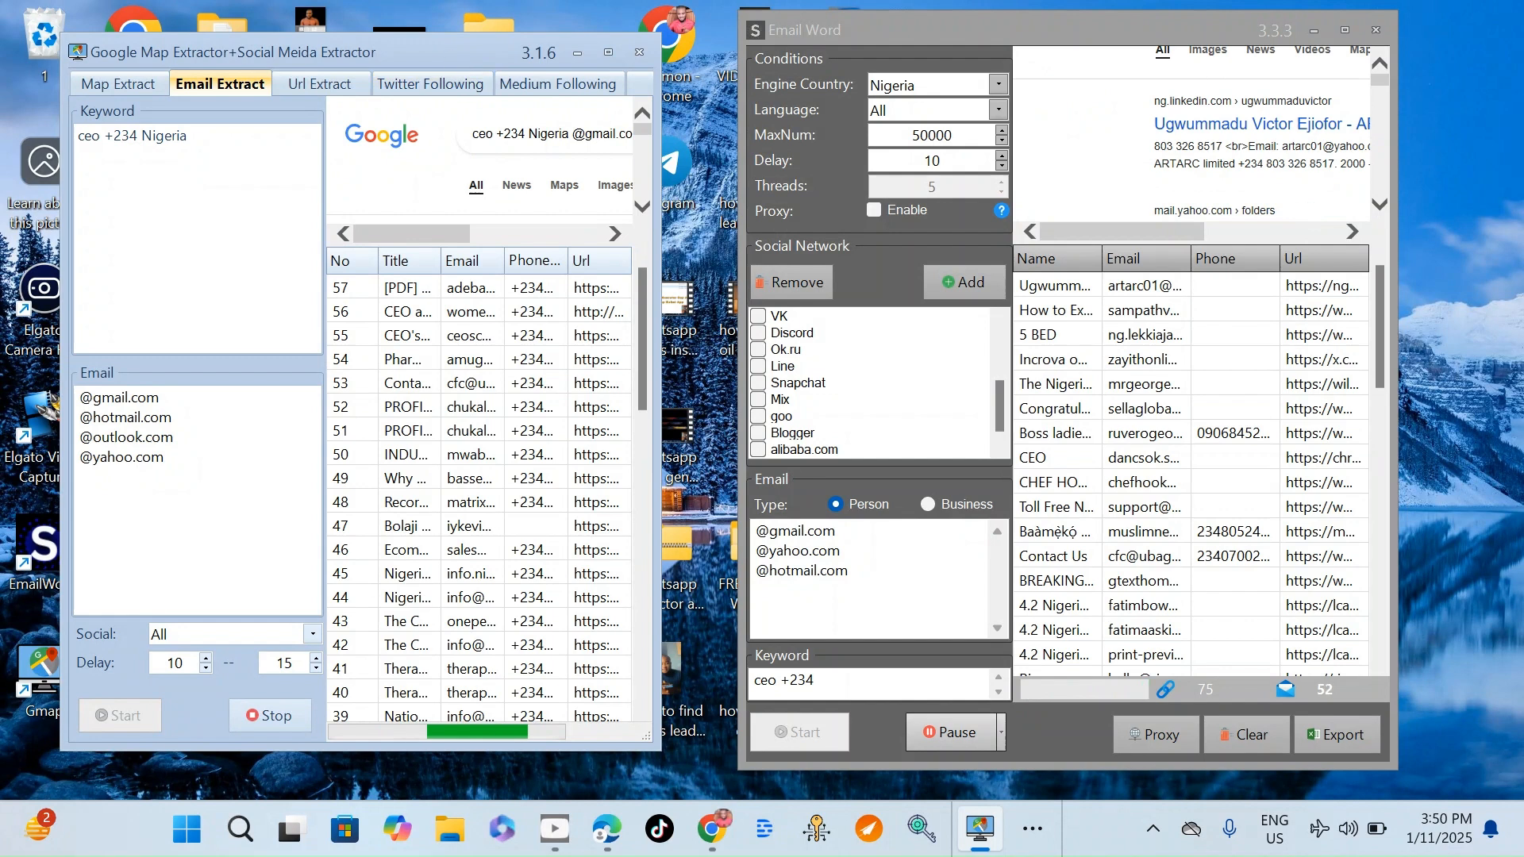
{"action": "mouse_move", "coordinate": [451, 52]}
{"action": "left_mouse_down"}
{"action": "mouse_move", "coordinate": [436, 39]}
{"action": "mouse_move", "coordinate": [467, 50]}
{"action": "left_mouse_up"}
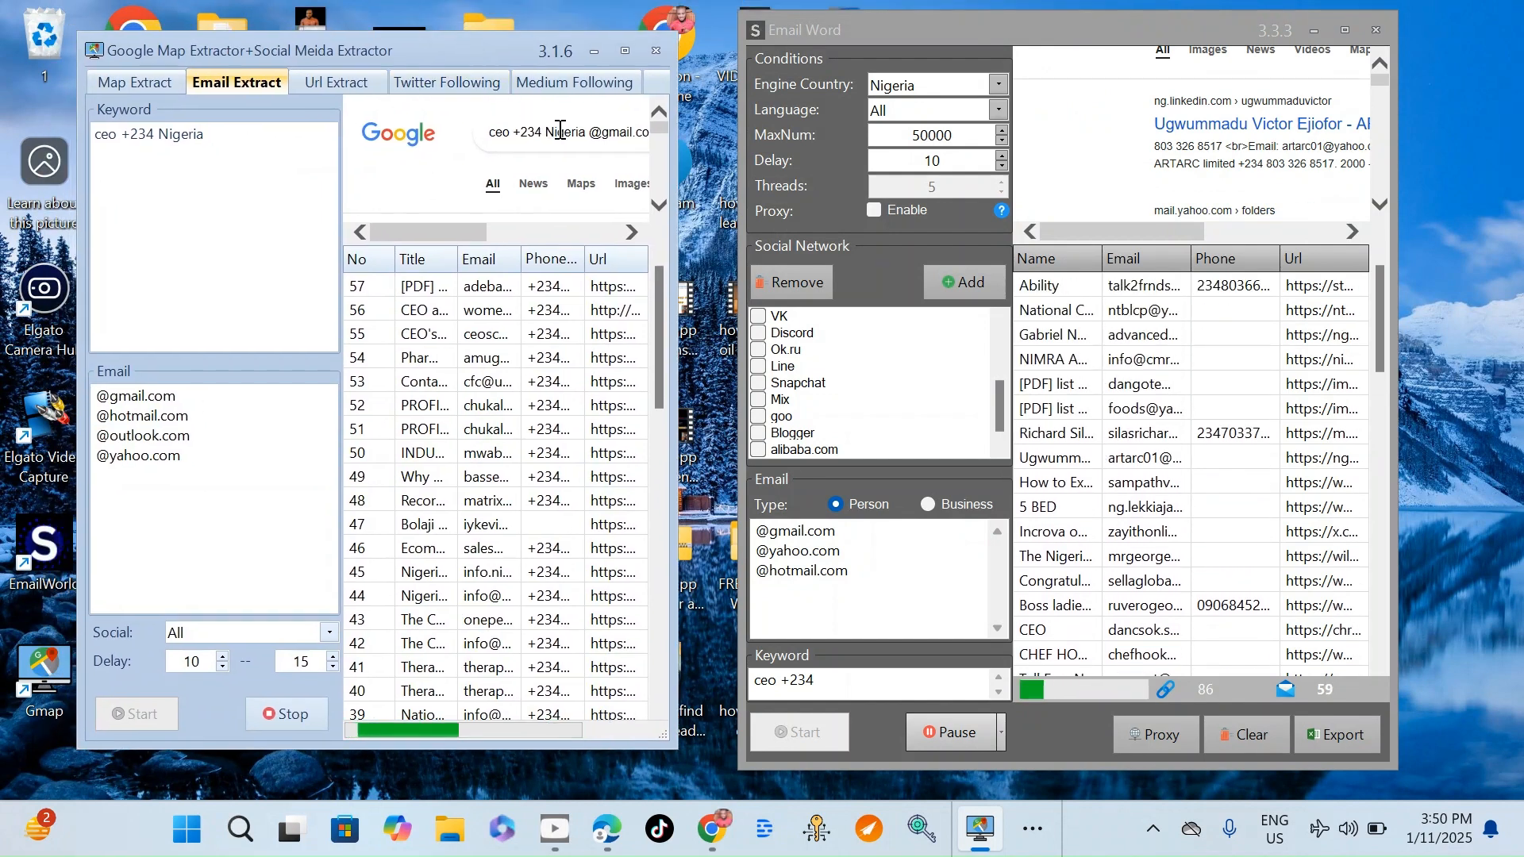
{"action": "scroll", "coordinate": [524, 381], "scroll_direction": "down", "scroll_amount": 1}
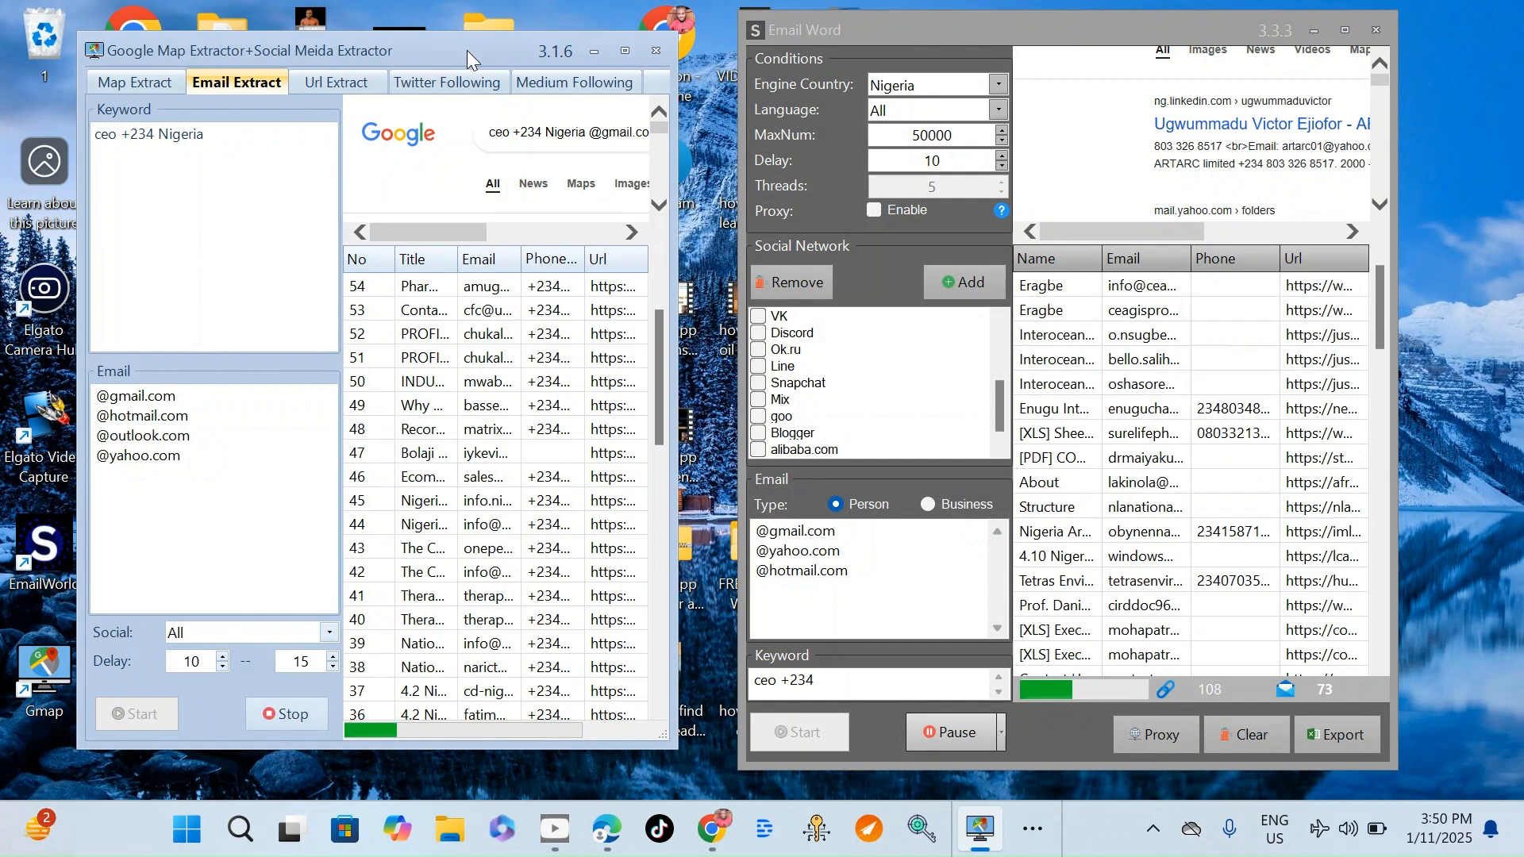
{"action": "mouse_move", "coordinate": [467, 50]}
{"action": "left_mouse_down"}
{"action": "mouse_move", "coordinate": [474, 37]}
{"action": "mouse_move", "coordinate": [456, 41]}
{"action": "mouse_move", "coordinate": [470, 45]}
{"action": "left_mouse_up"}
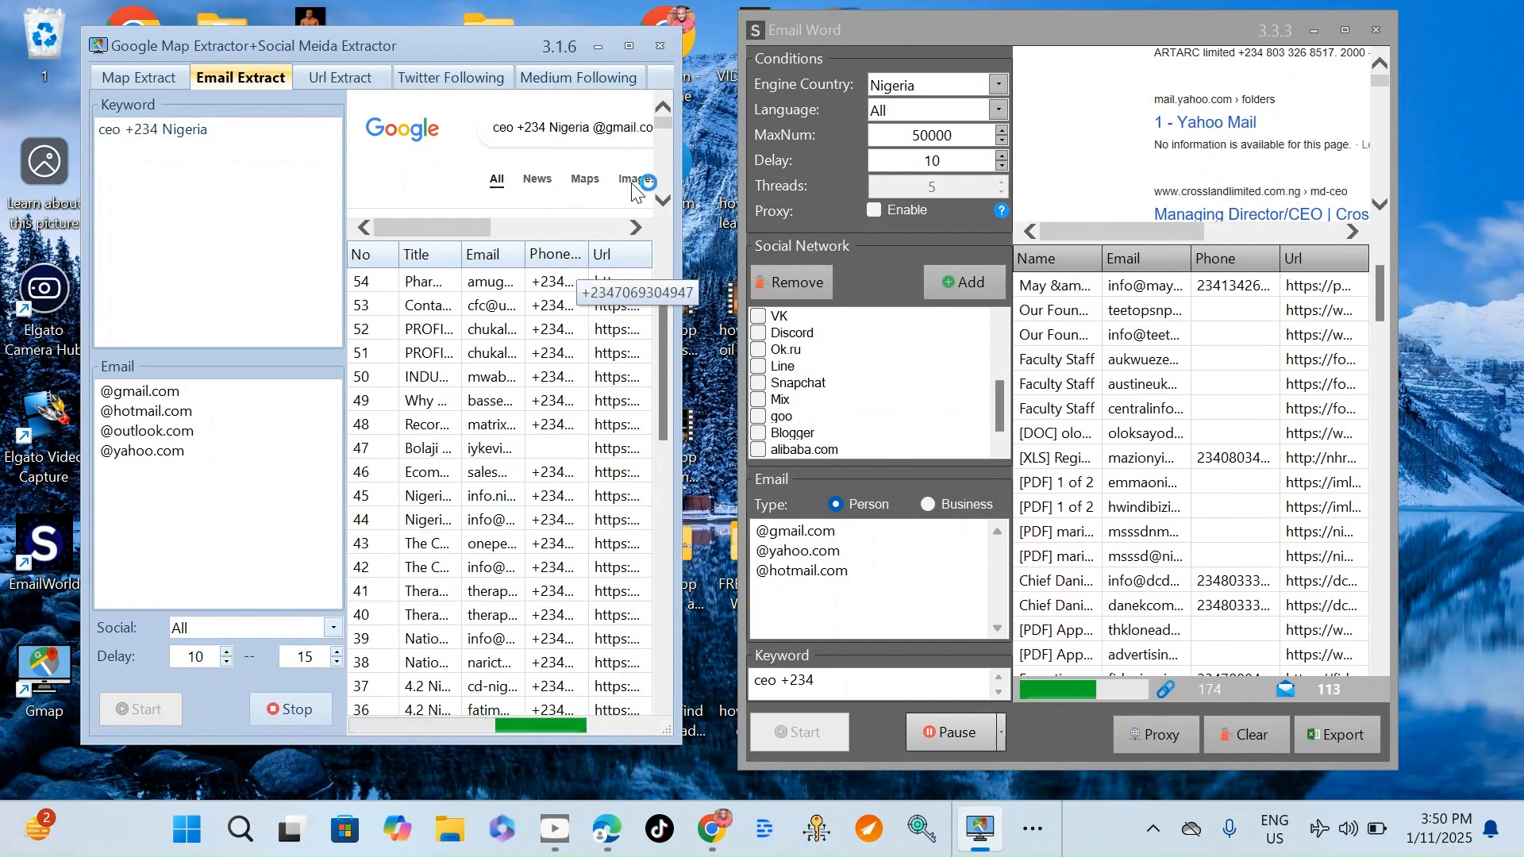
Step: Stop the running extraction in Google Map Extractor and in Email Word, and dismiss Email Word's info message
{"action": "left_click", "coordinate": [284, 712]}
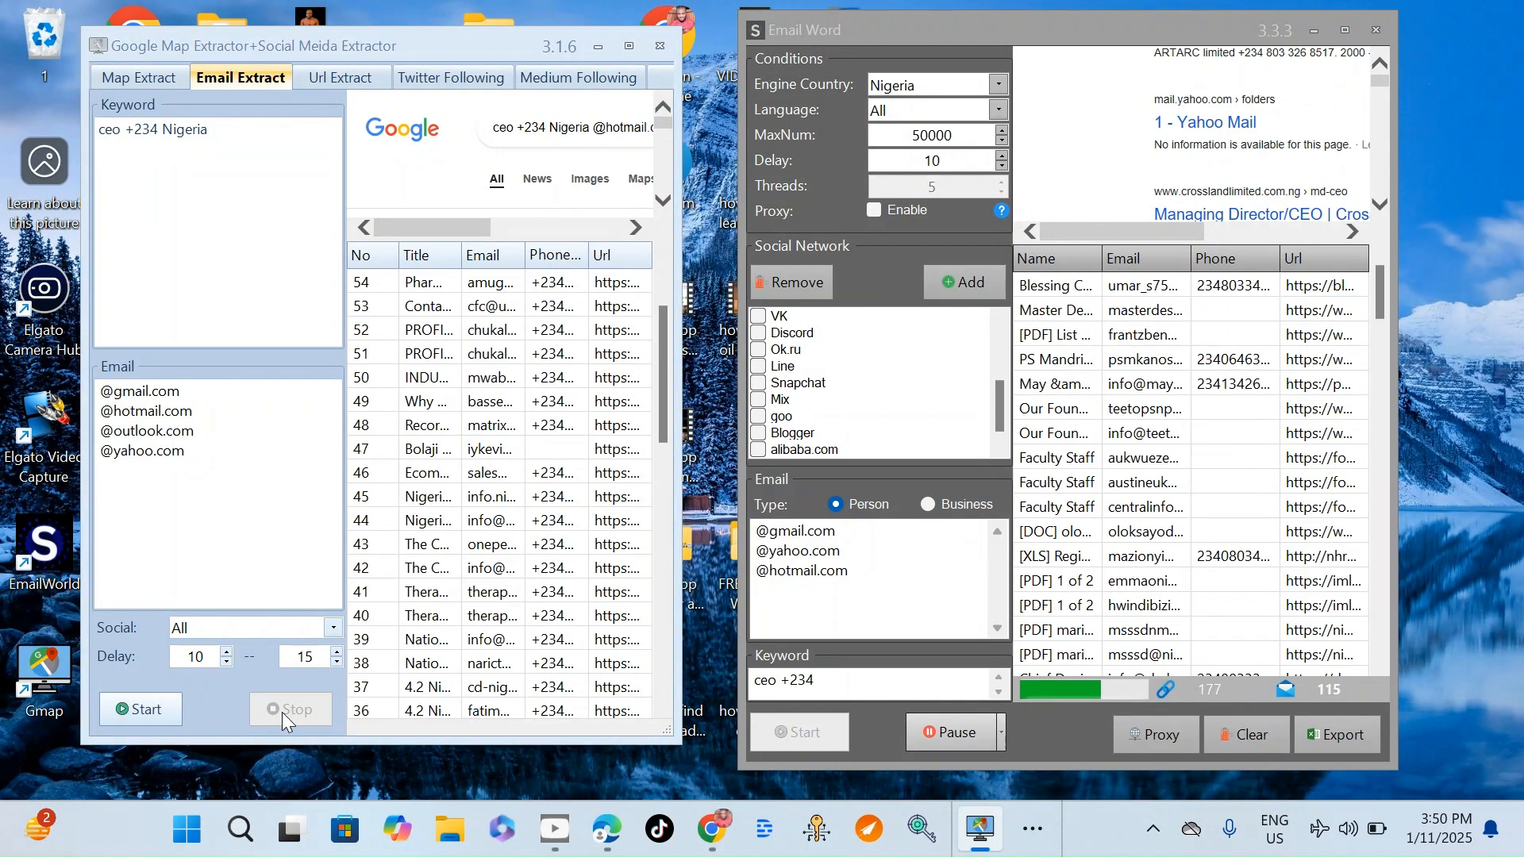
{"action": "left_click", "coordinate": [458, 422]}
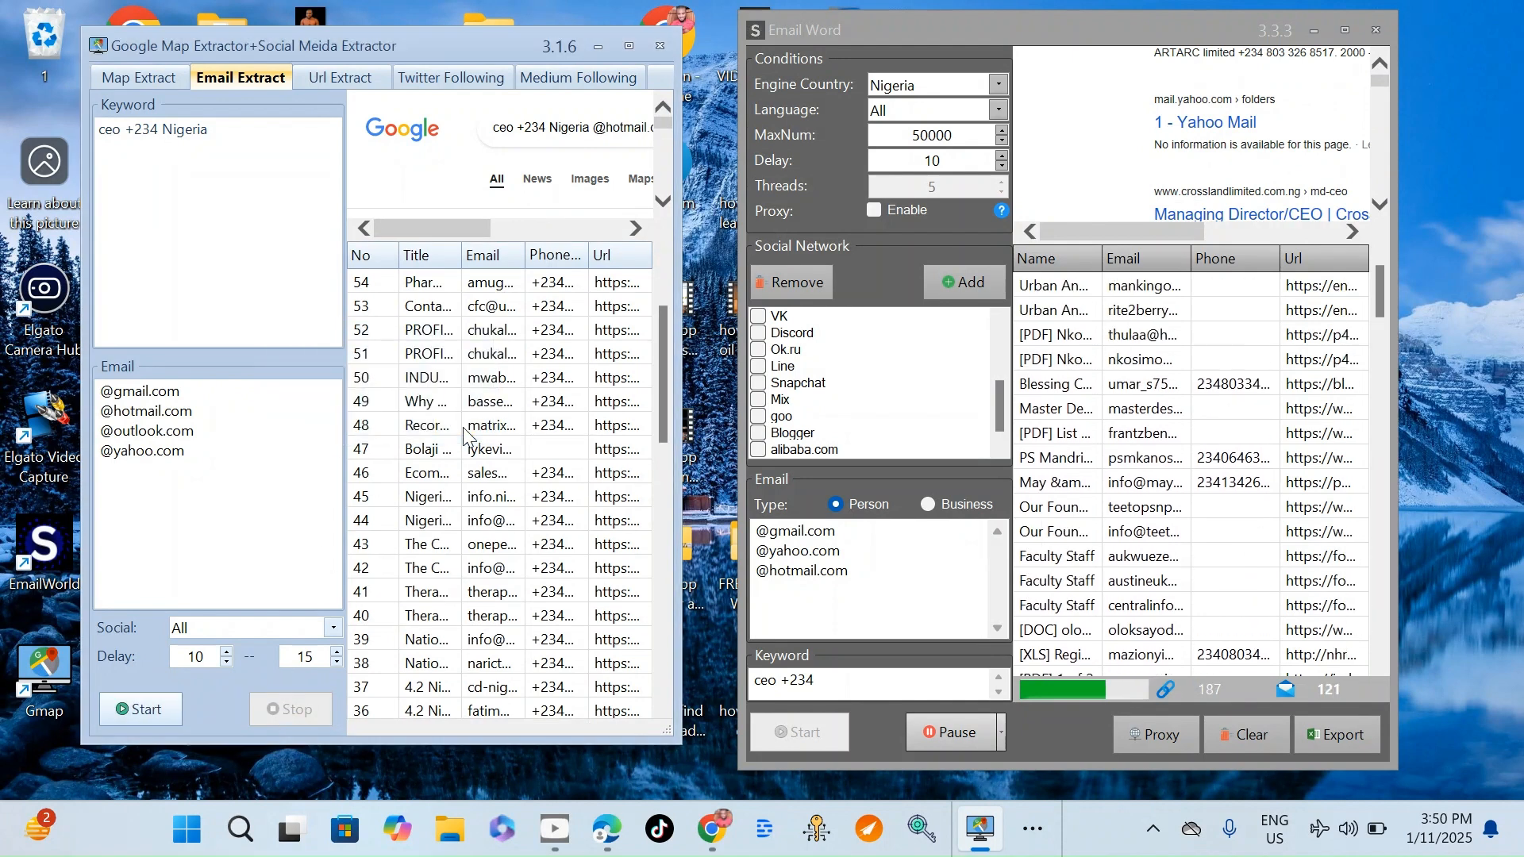
{"action": "left_click", "coordinate": [940, 737]}
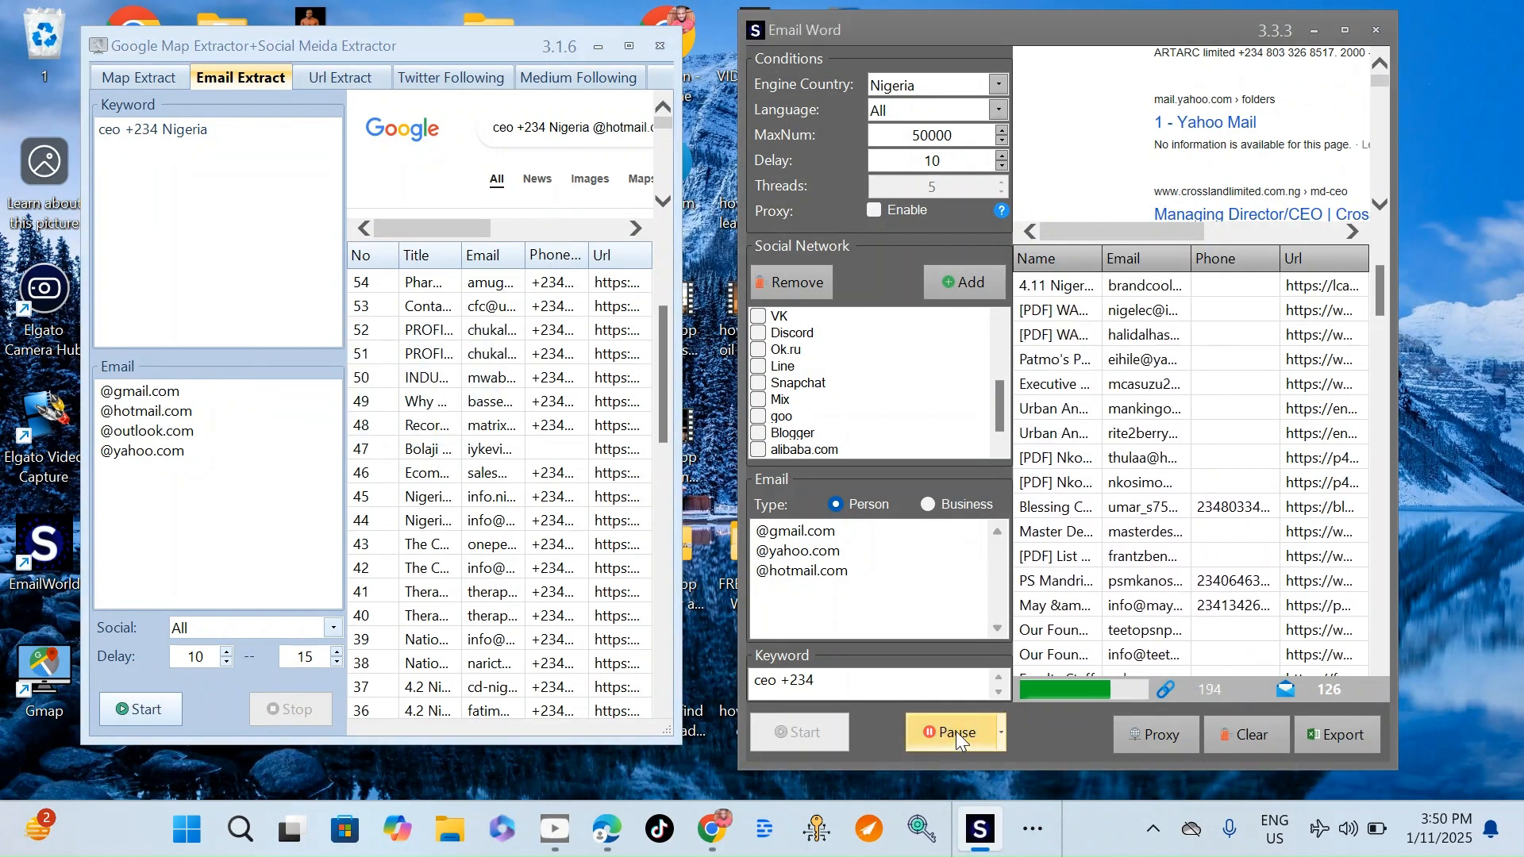
{"action": "left_click", "coordinate": [957, 730]}
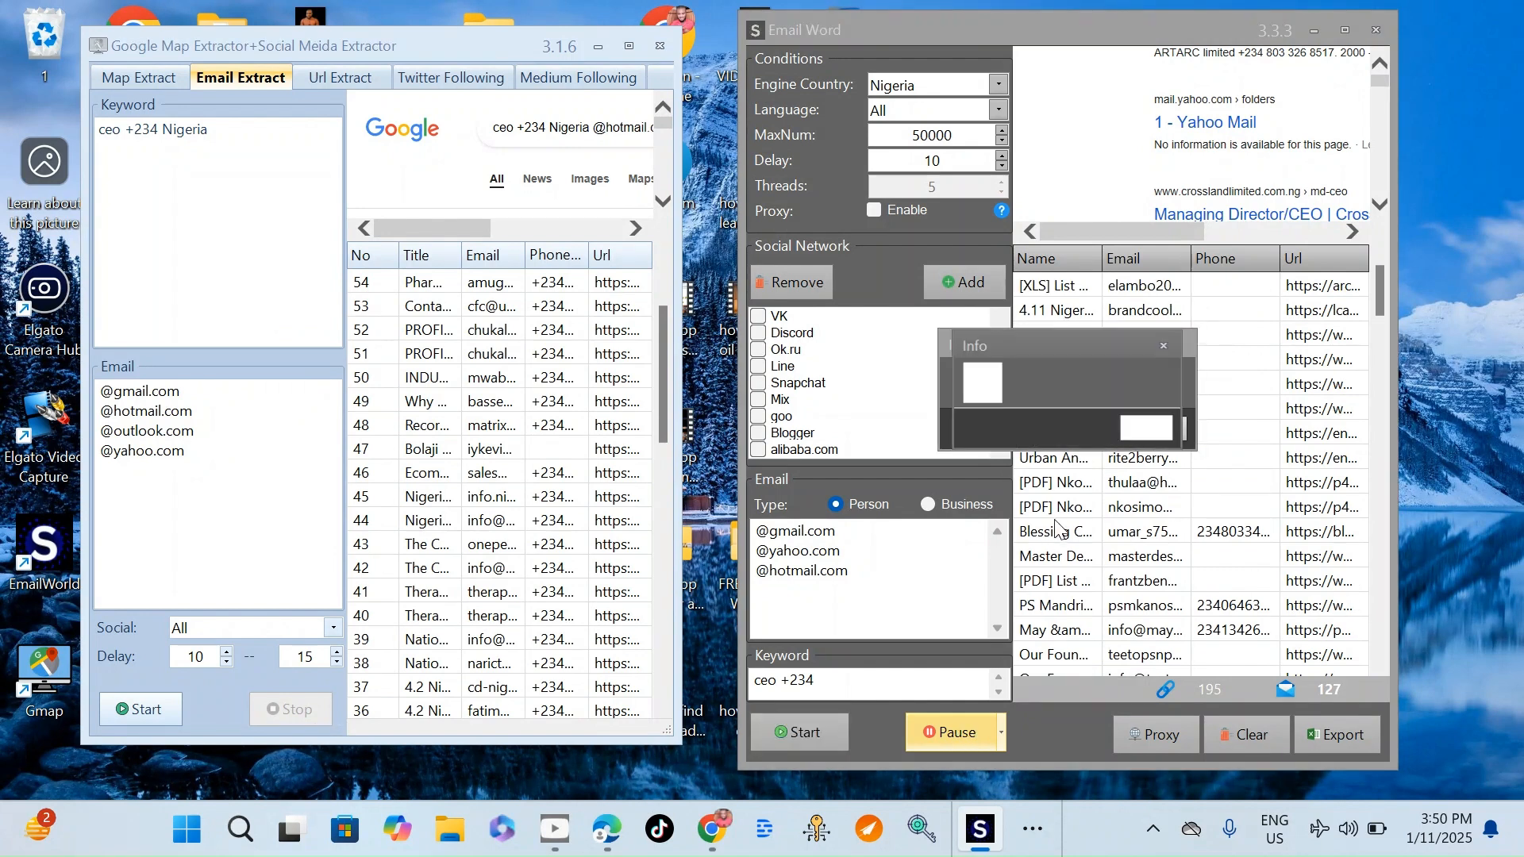
{"action": "left_click", "coordinate": [1149, 428]}
{"action": "left_click", "coordinate": [1167, 427]}
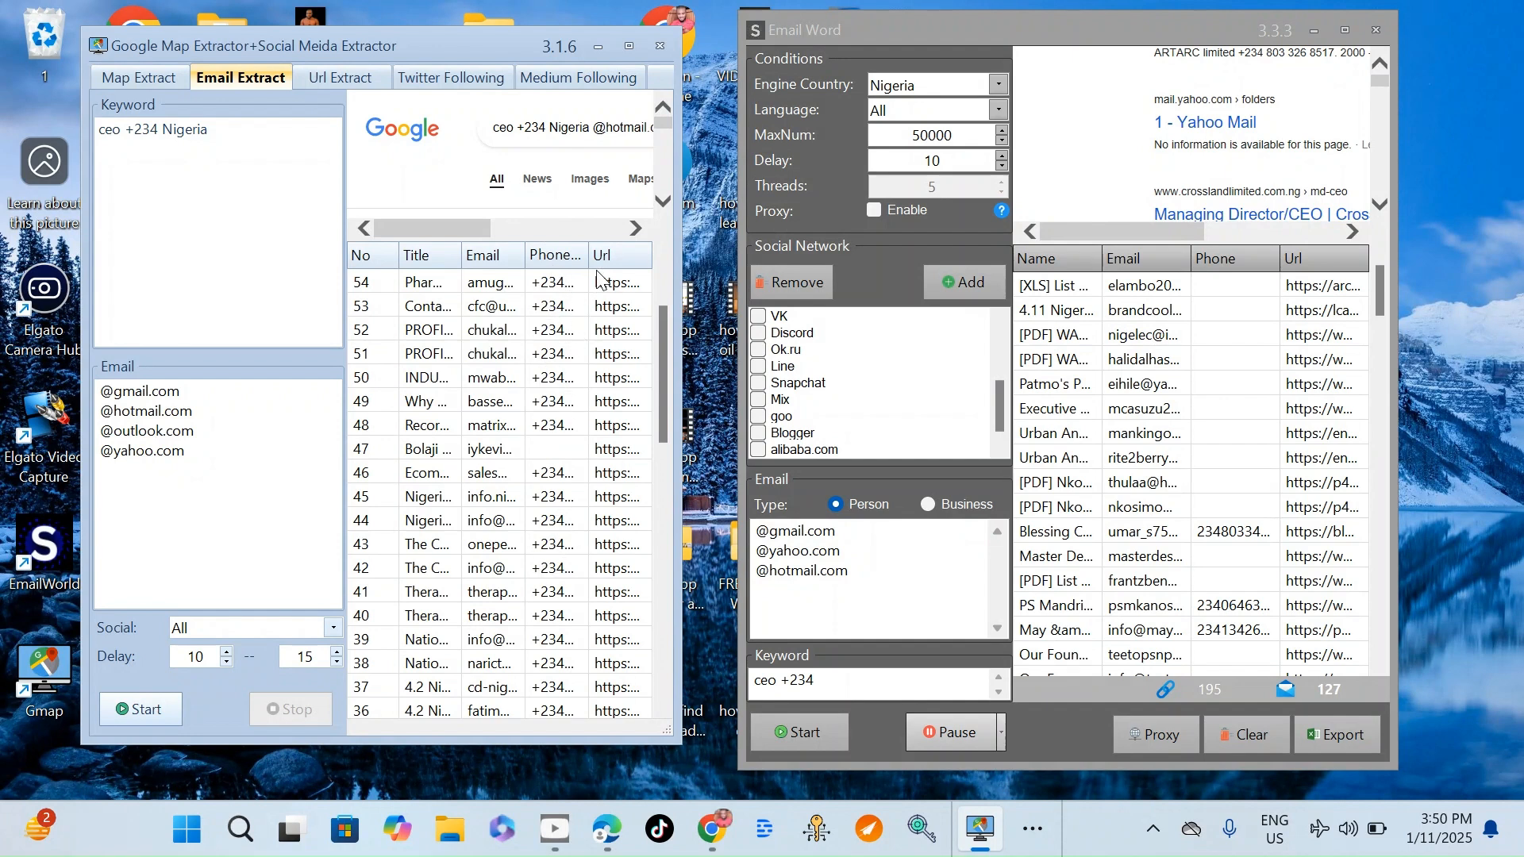
Step: Adjust the result column widths in Google Map Extractor and export the results to Documents as an Excel file named "free extrator file"
{"action": "left_click_drag", "start_coordinate": [589, 256], "coordinate": [553, 253]}
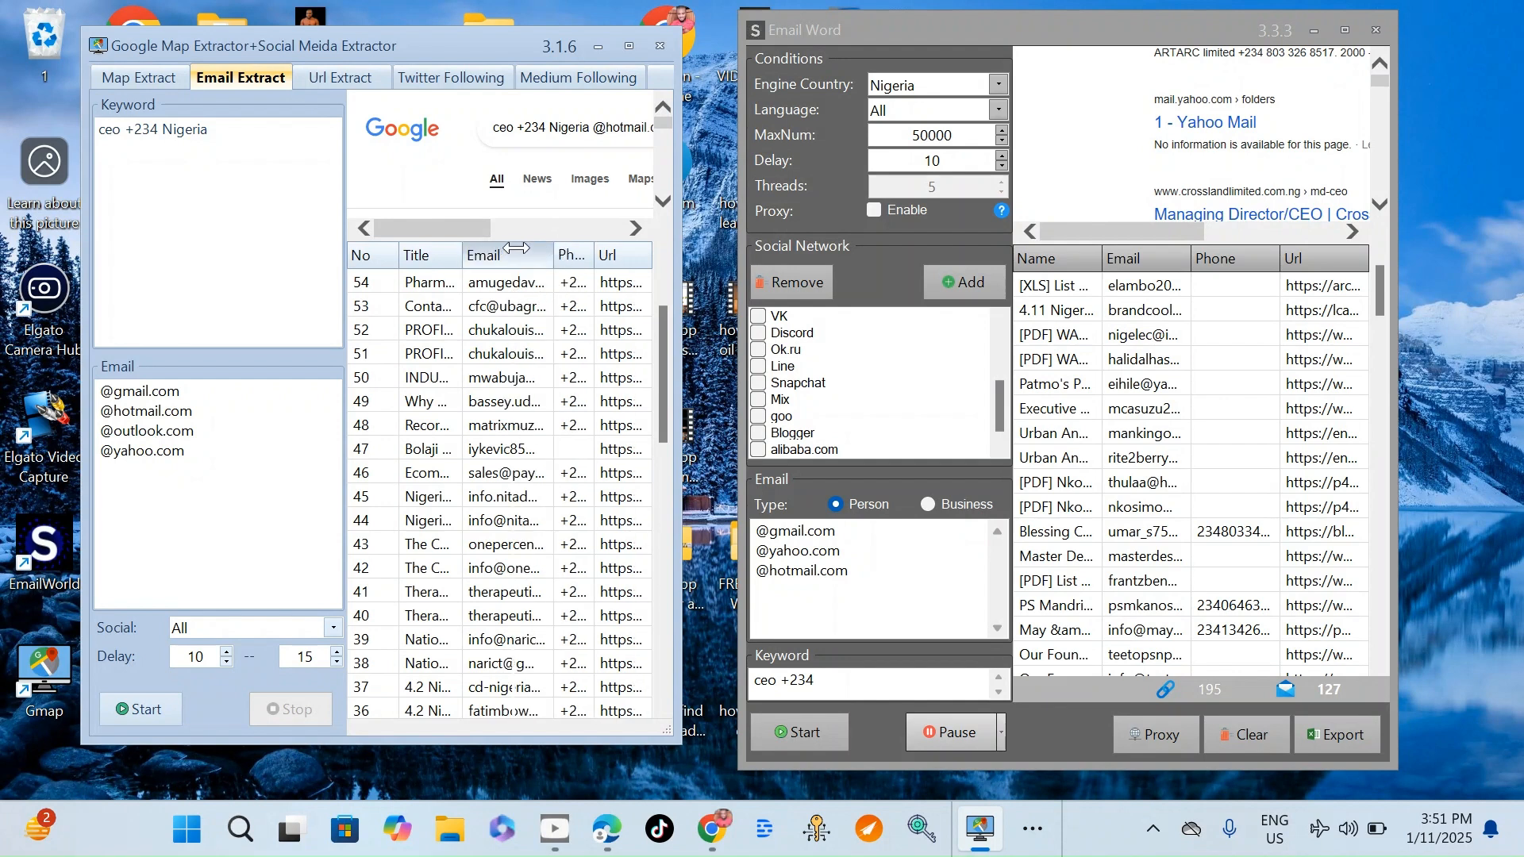
{"action": "left_click_drag", "start_coordinate": [517, 248], "coordinate": [519, 249]}
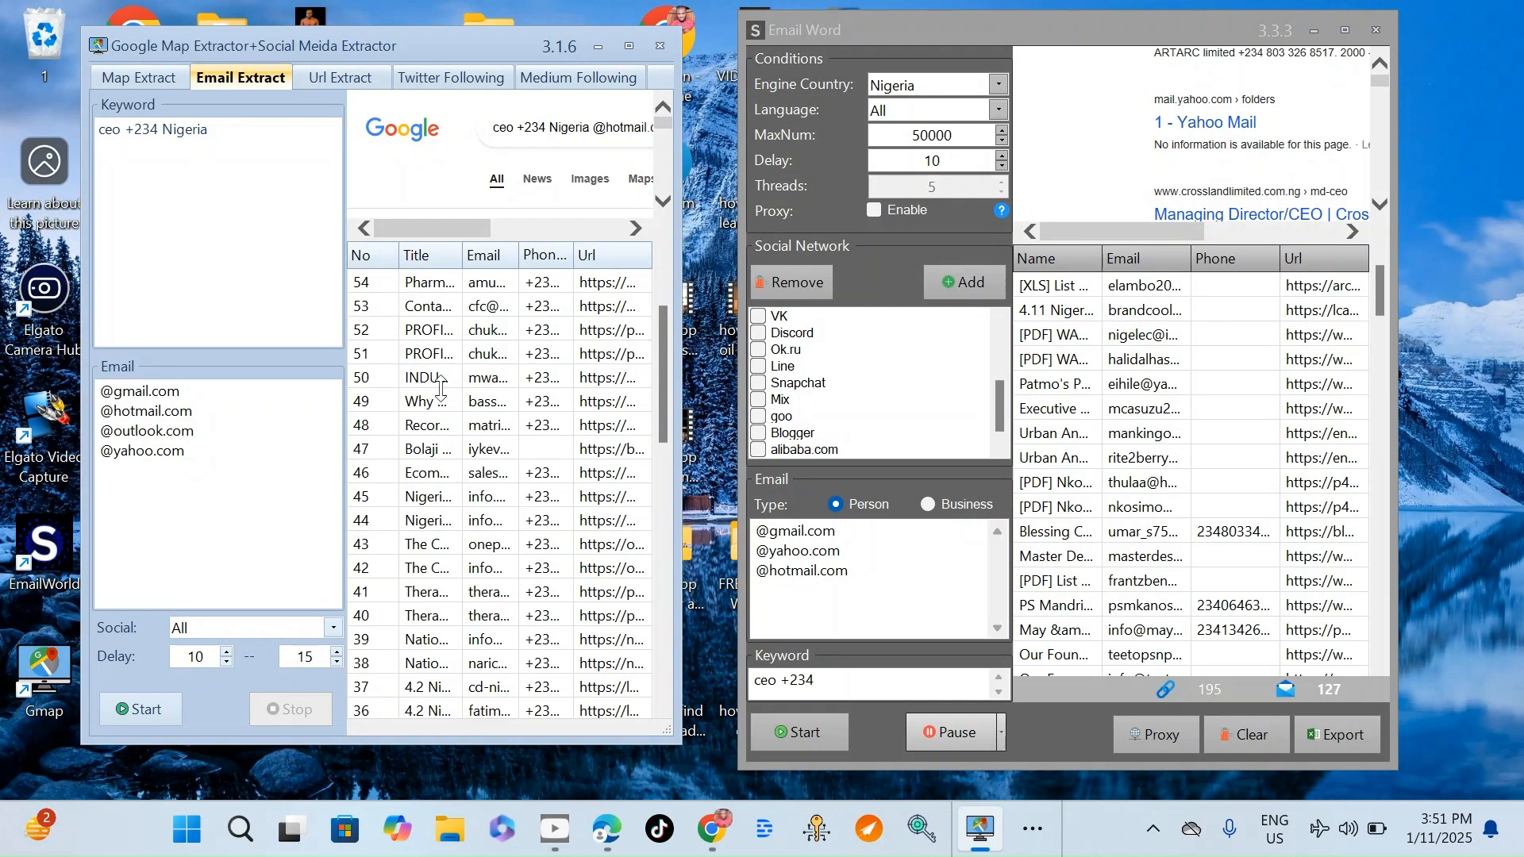
{"action": "right_click", "coordinate": [463, 412]}
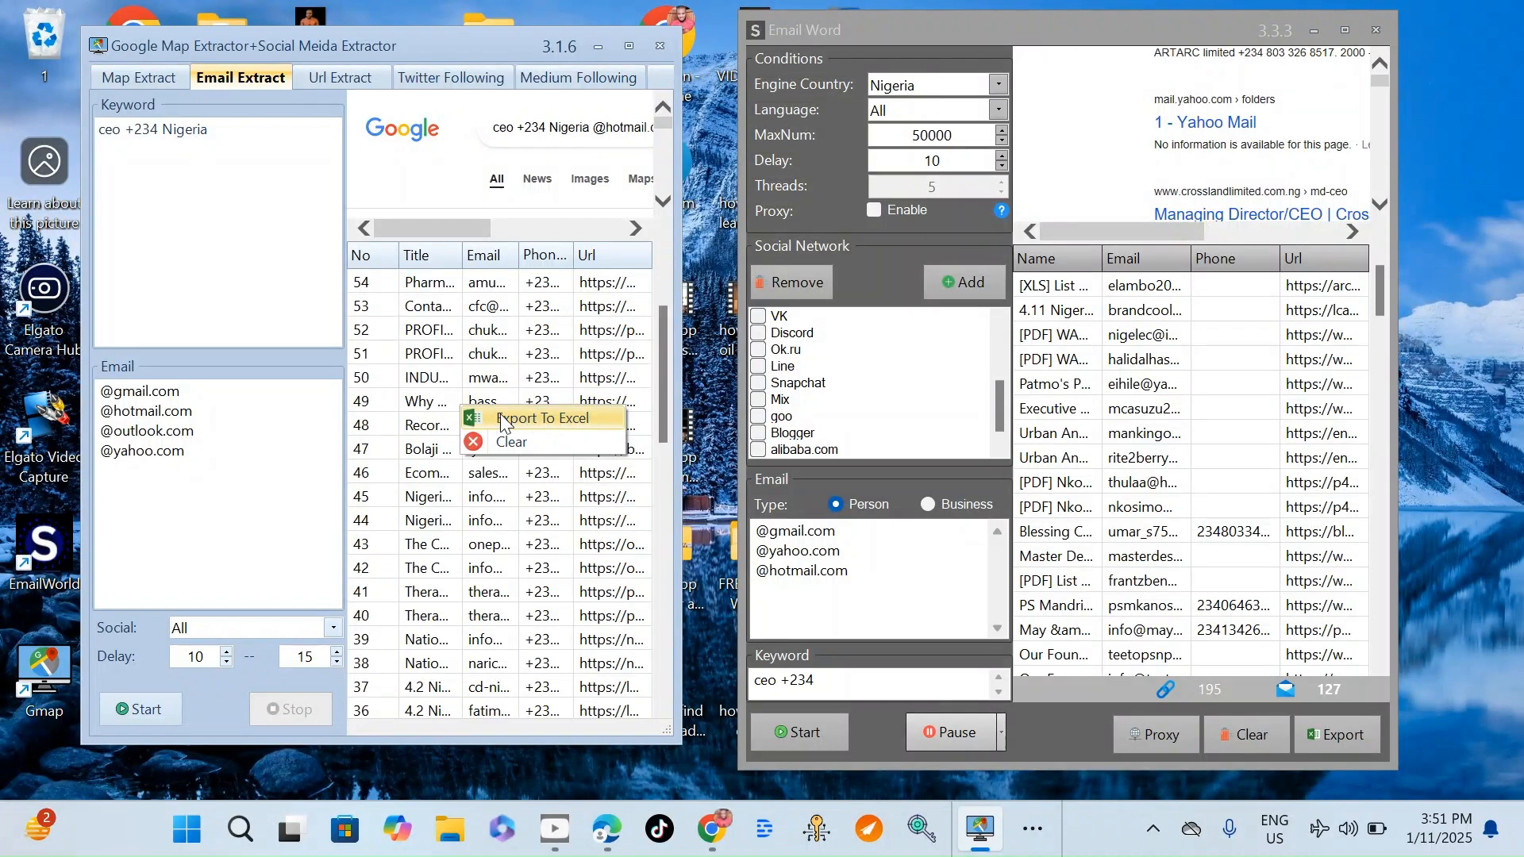
{"action": "left_click", "coordinate": [536, 420]}
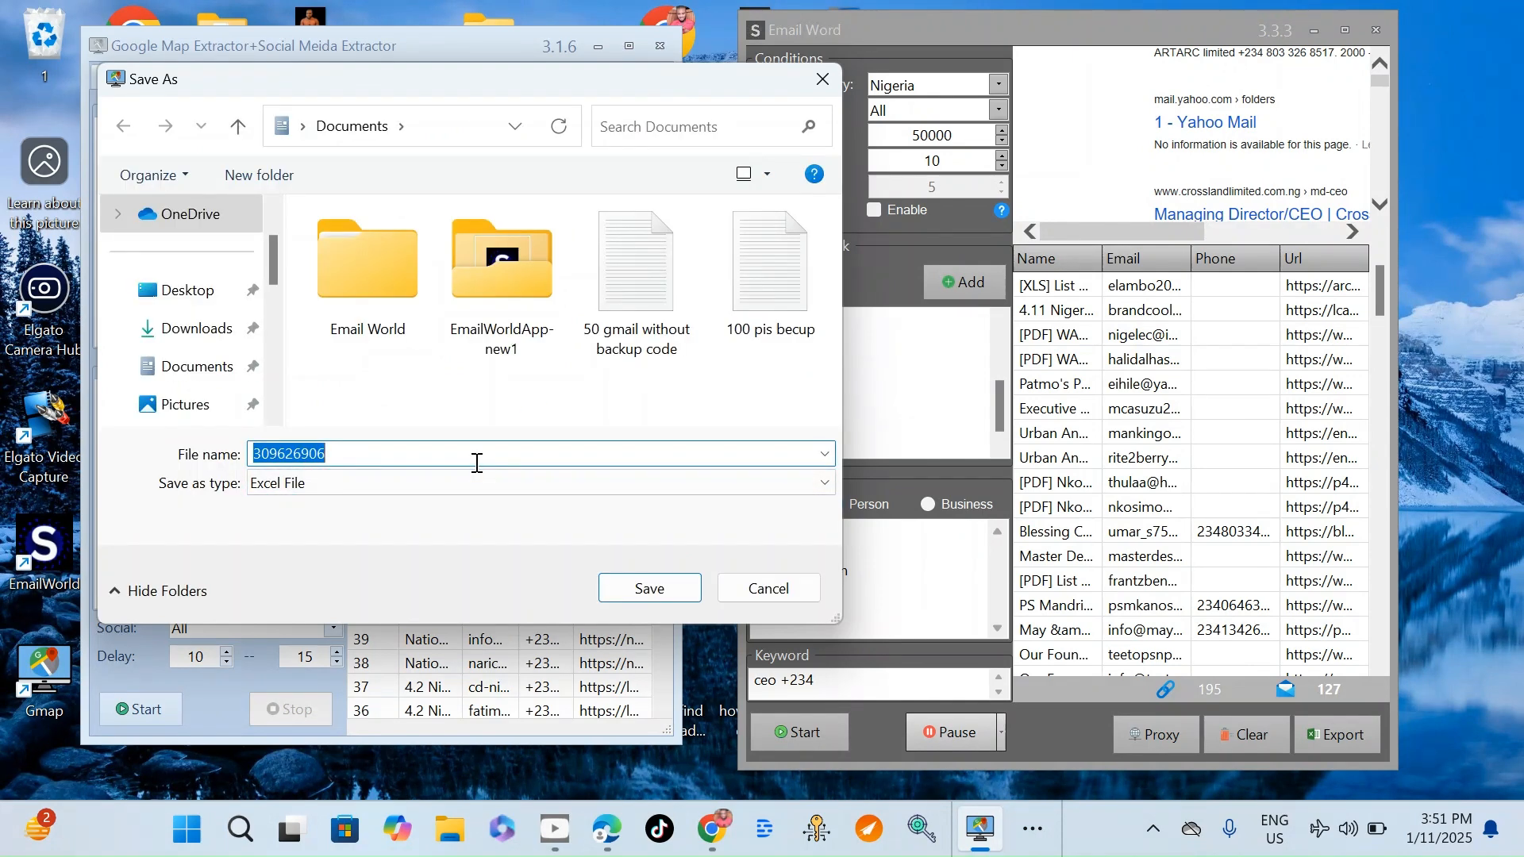
{"action": "type", "text": "free"}
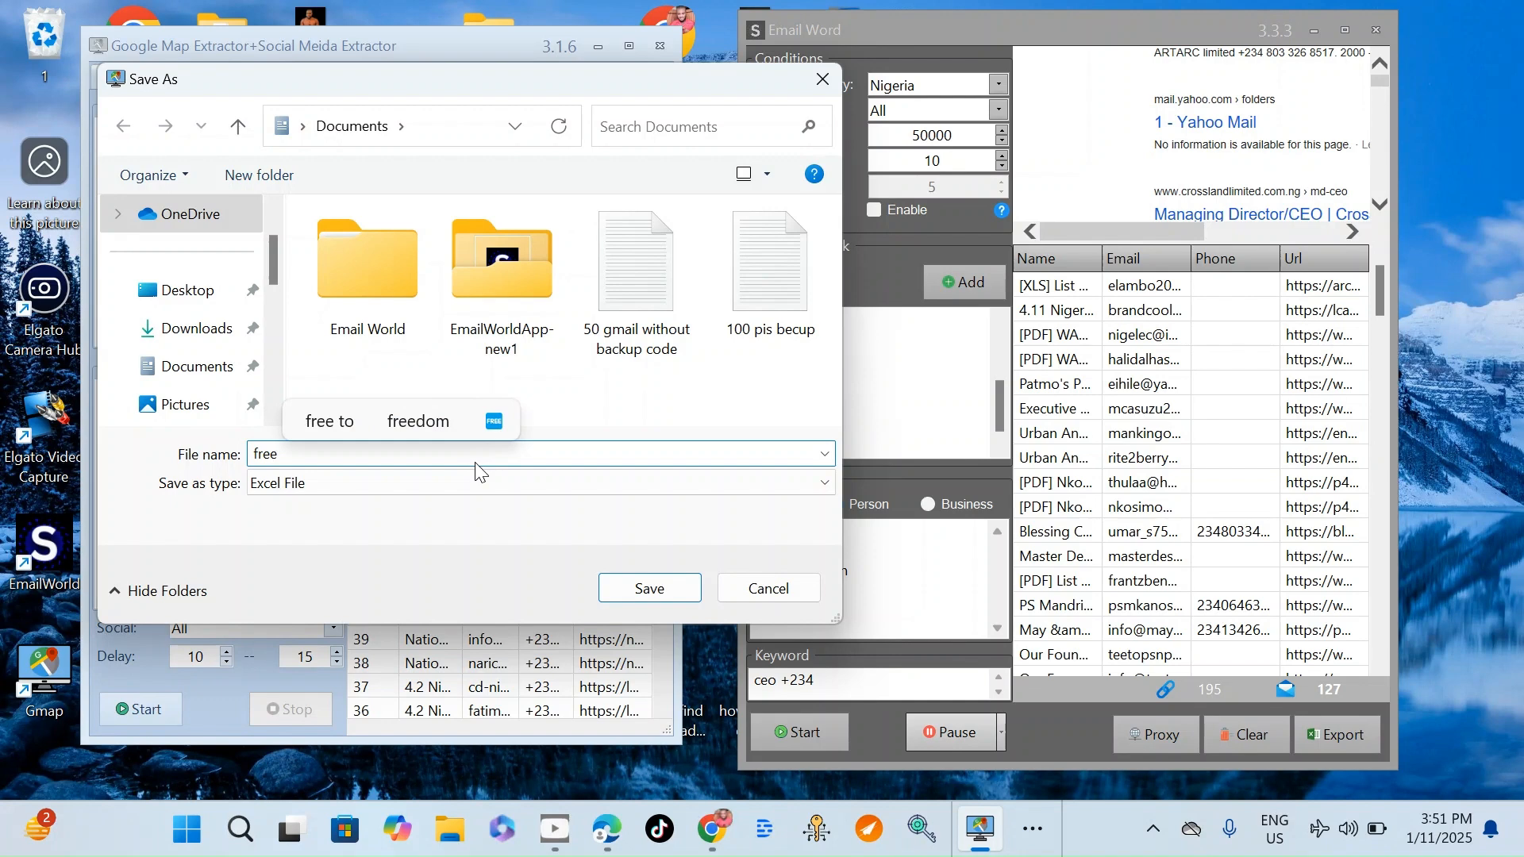
{"action": "type", "text": " ext"}
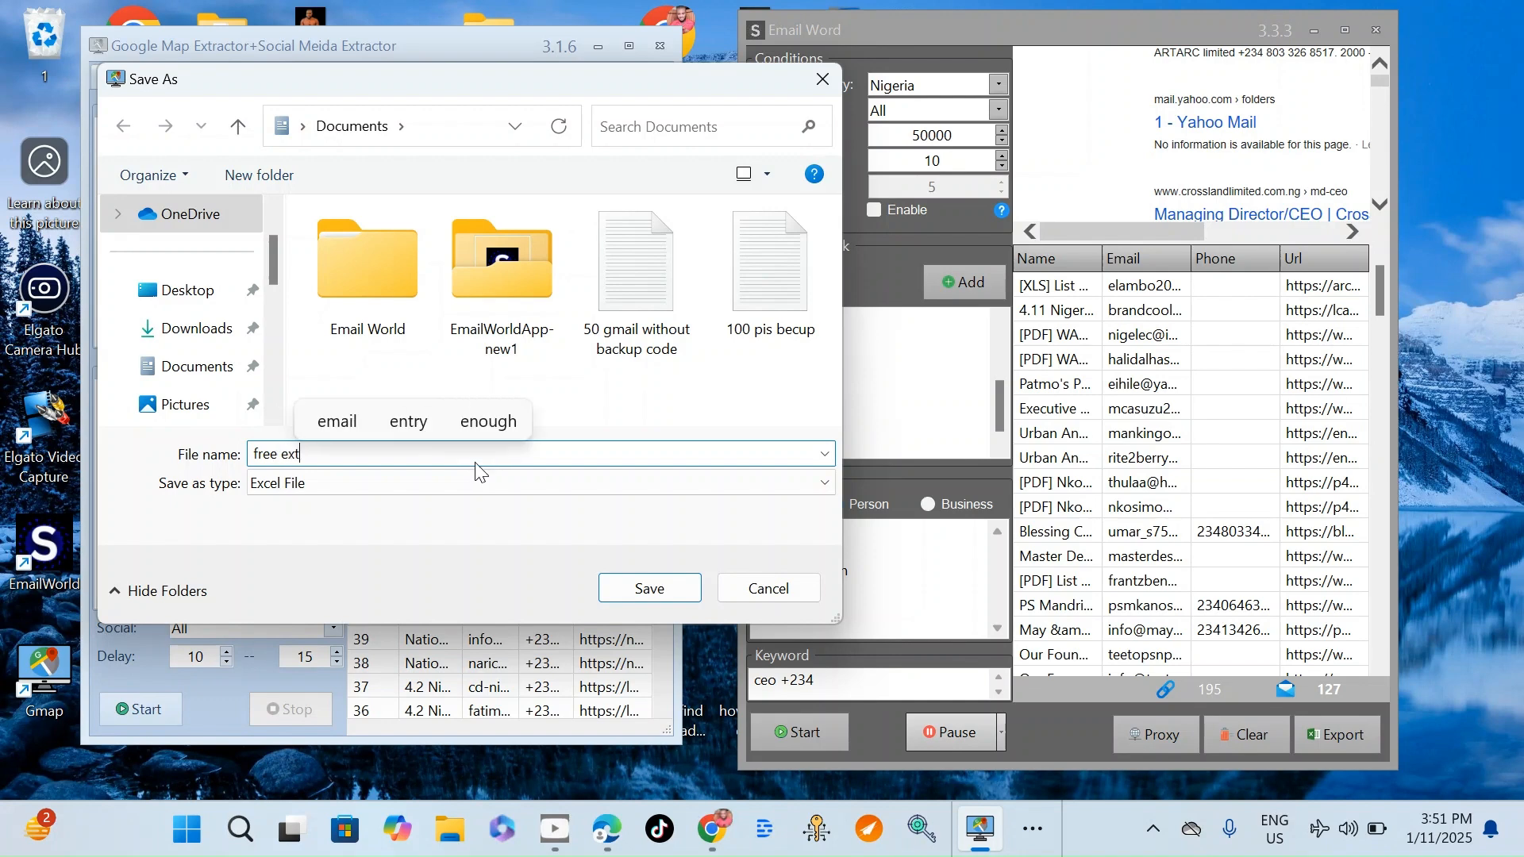
{"action": "type", "text": "rator file"}
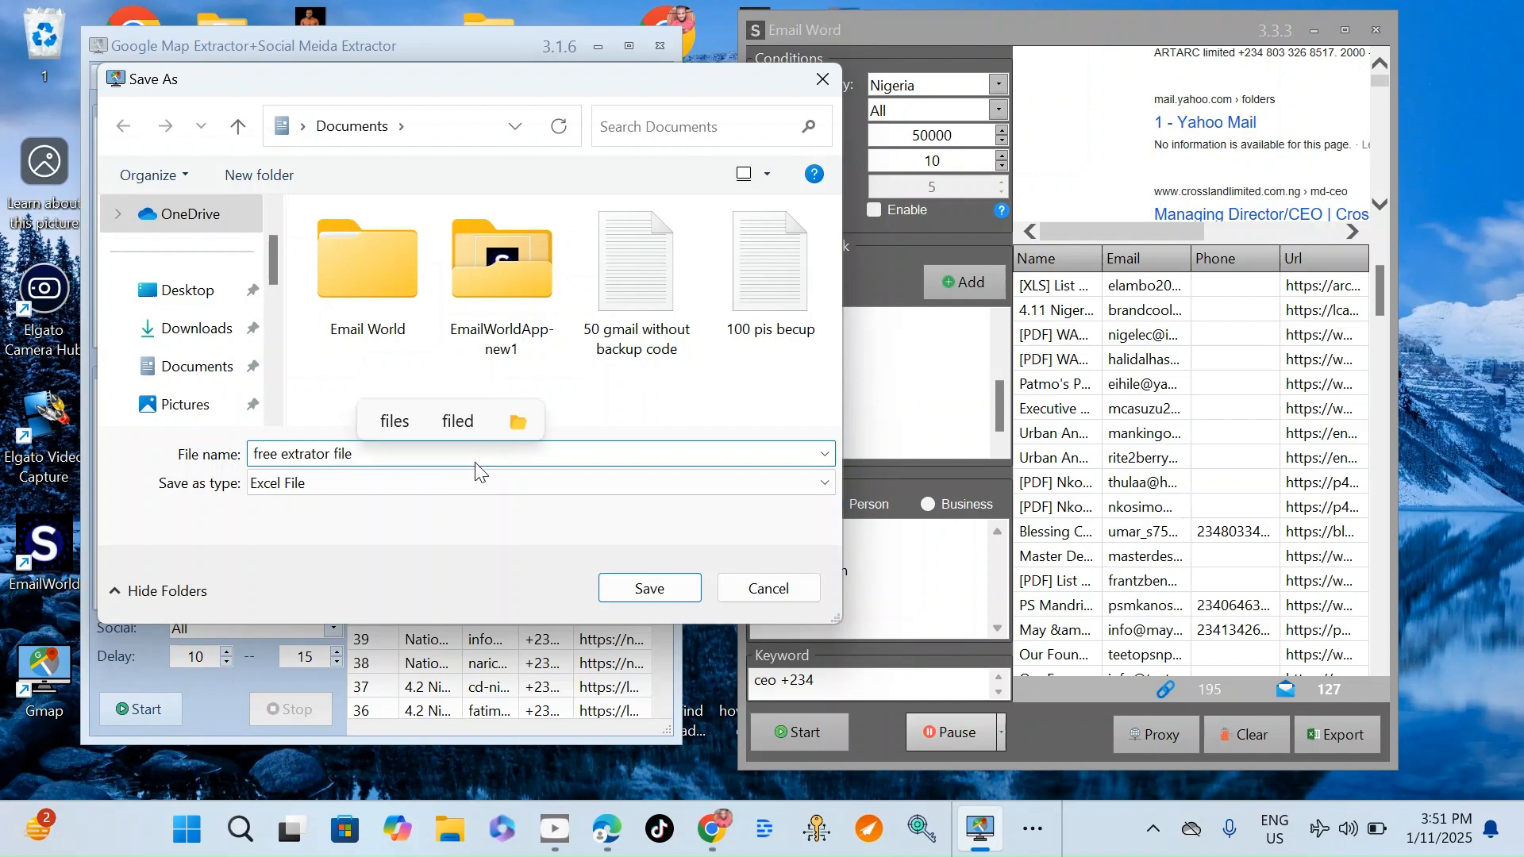
{"action": "left_click", "coordinate": [649, 589]}
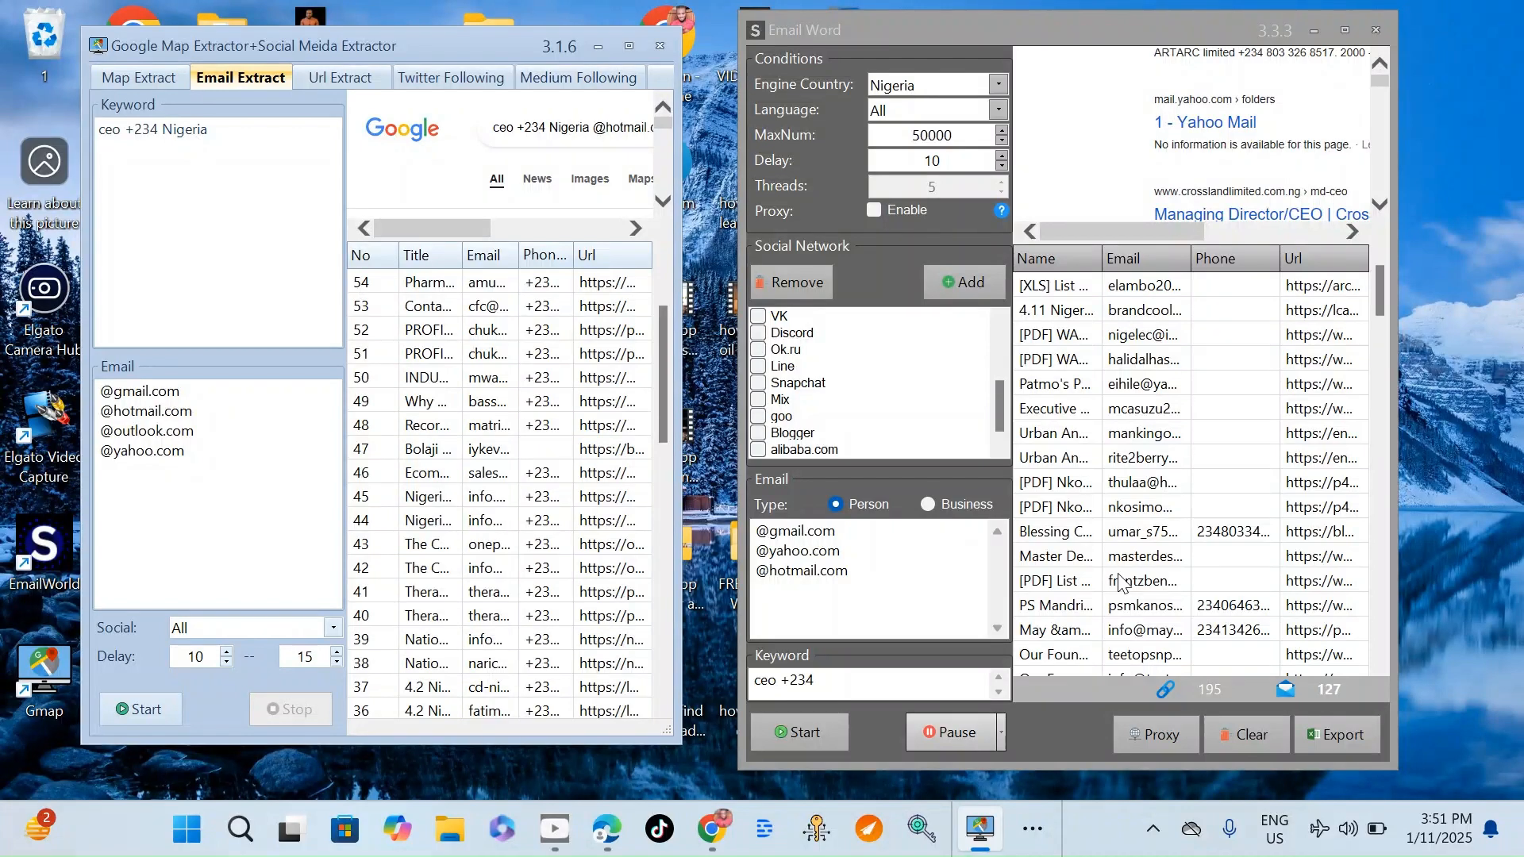
Step: Export the Email Word results to Documents as a CSV file named "result-data demo" and dismiss the export messages of both programs
{"action": "right_click", "coordinate": [1131, 386]}
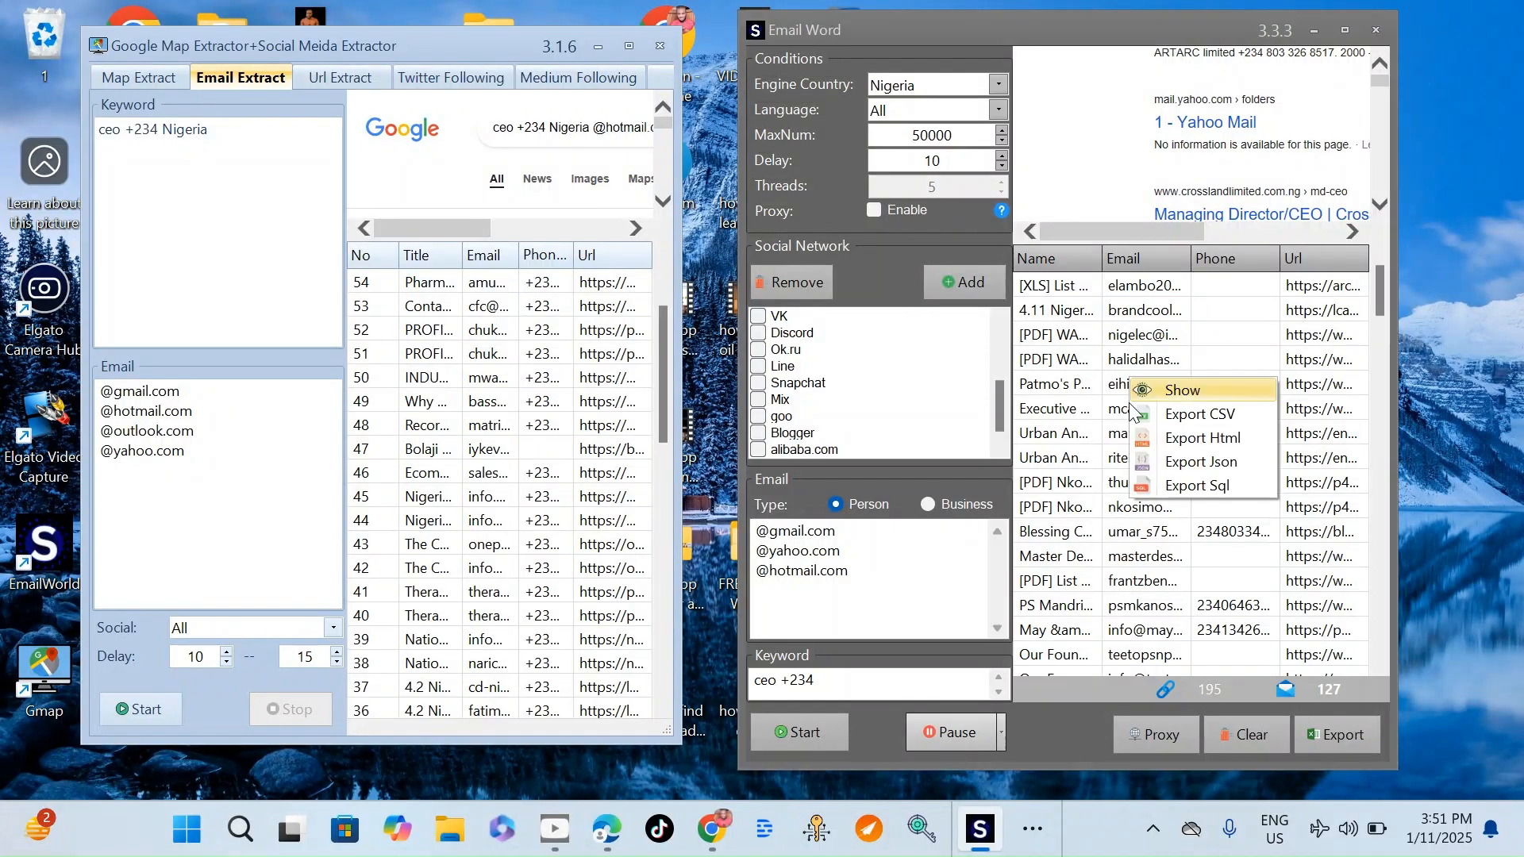
{"action": "left_click", "coordinate": [1178, 411]}
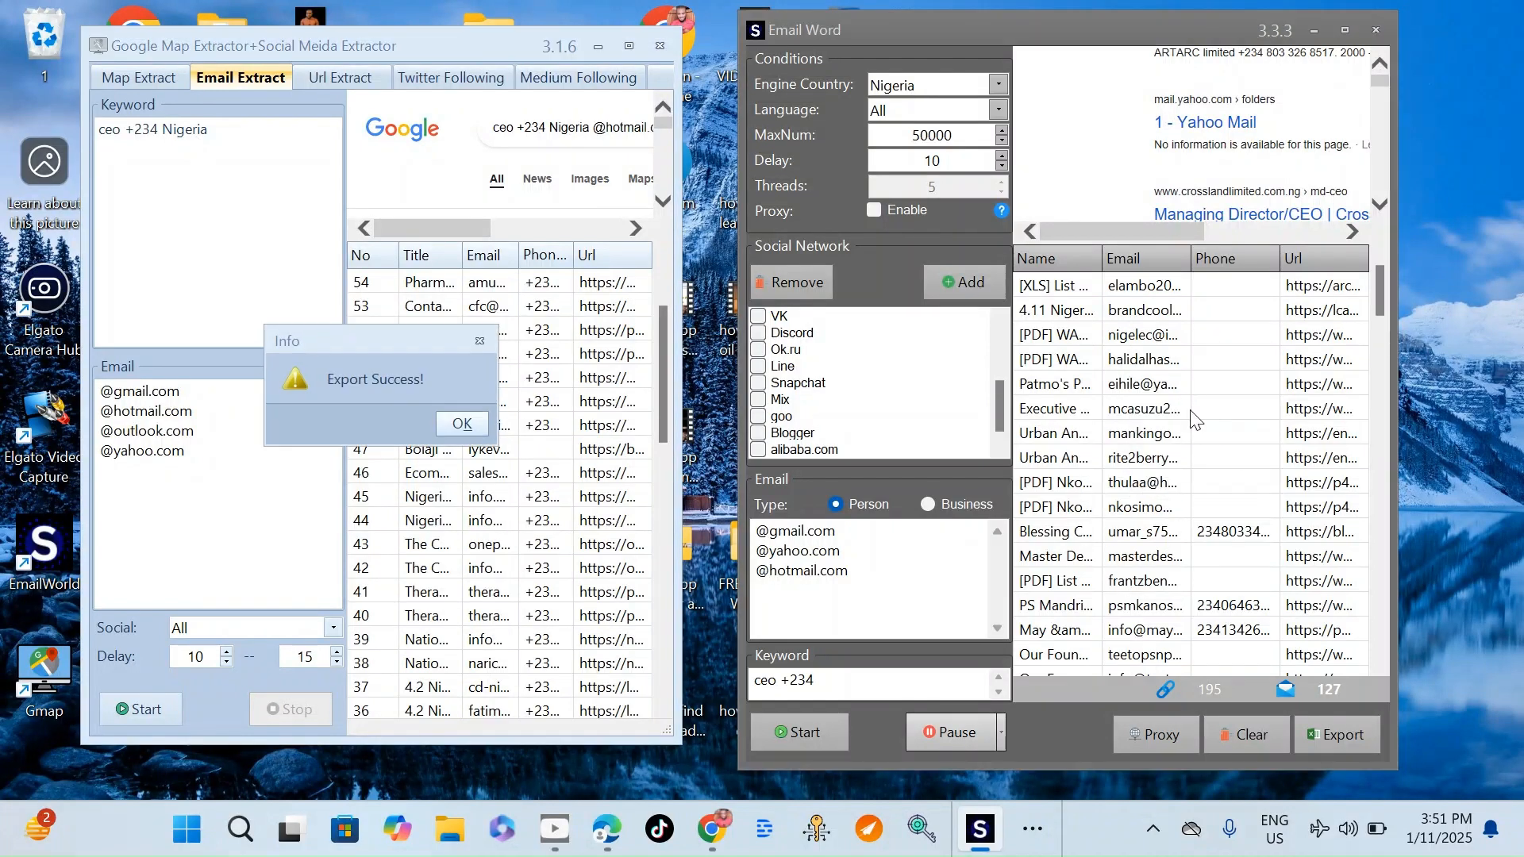
{"action": "left_click", "coordinate": [458, 423]}
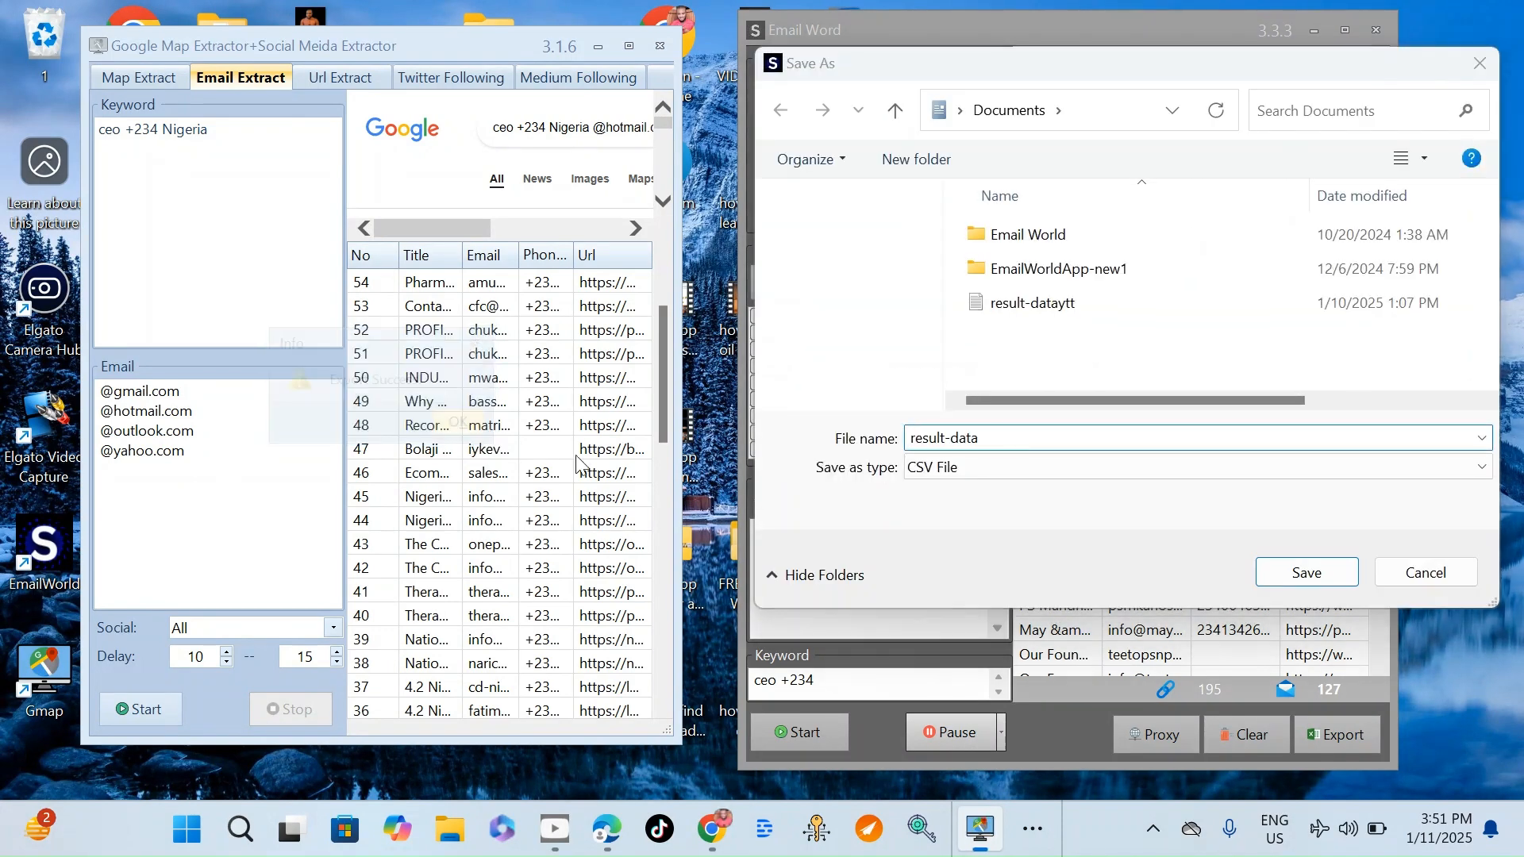
{"action": "left_click", "coordinate": [1032, 436]}
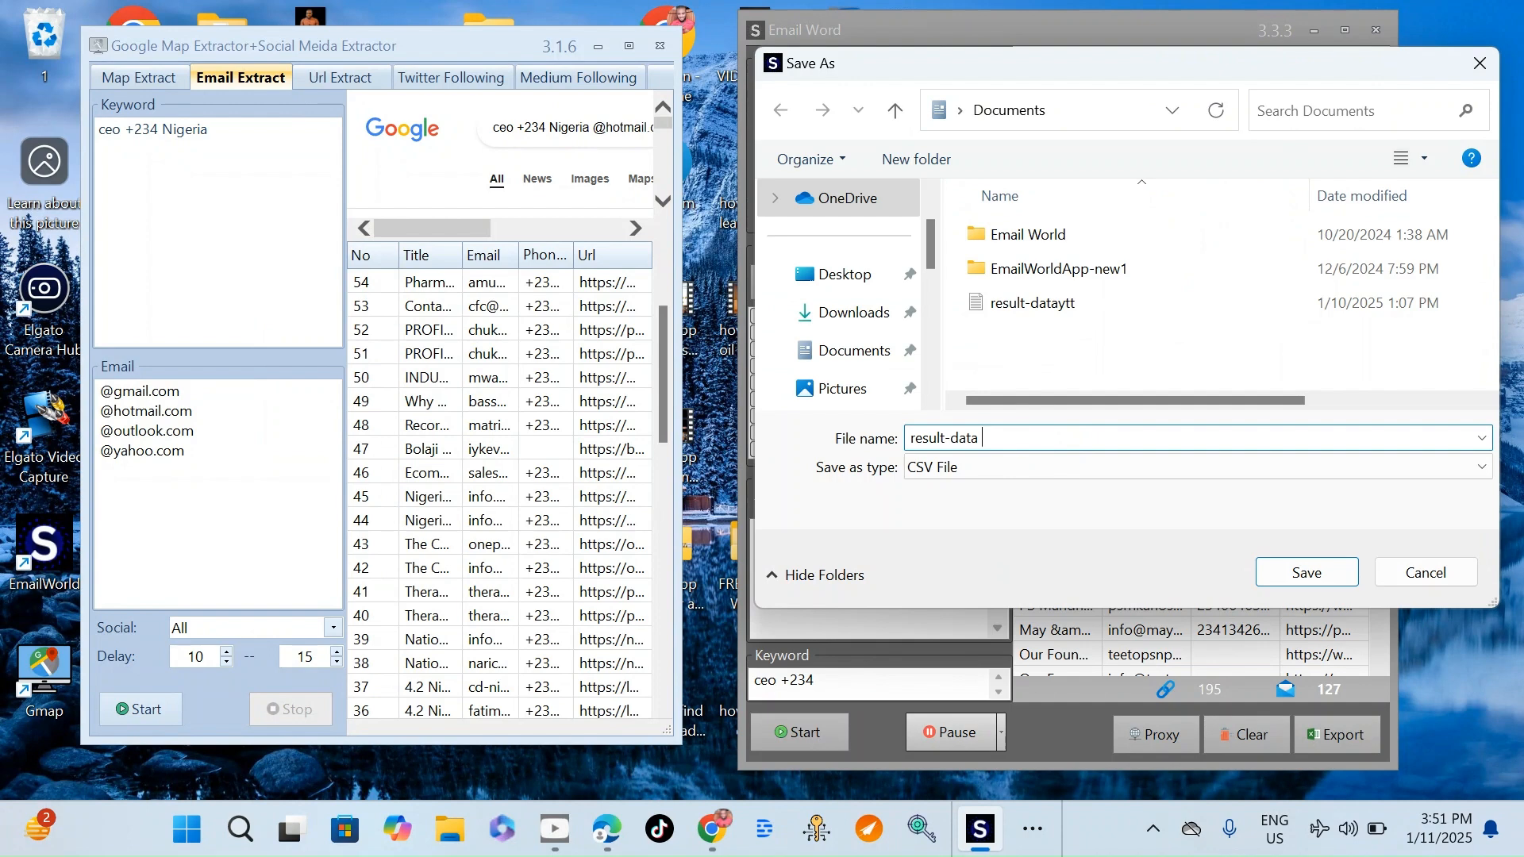
{"action": "type", "text": "d"}
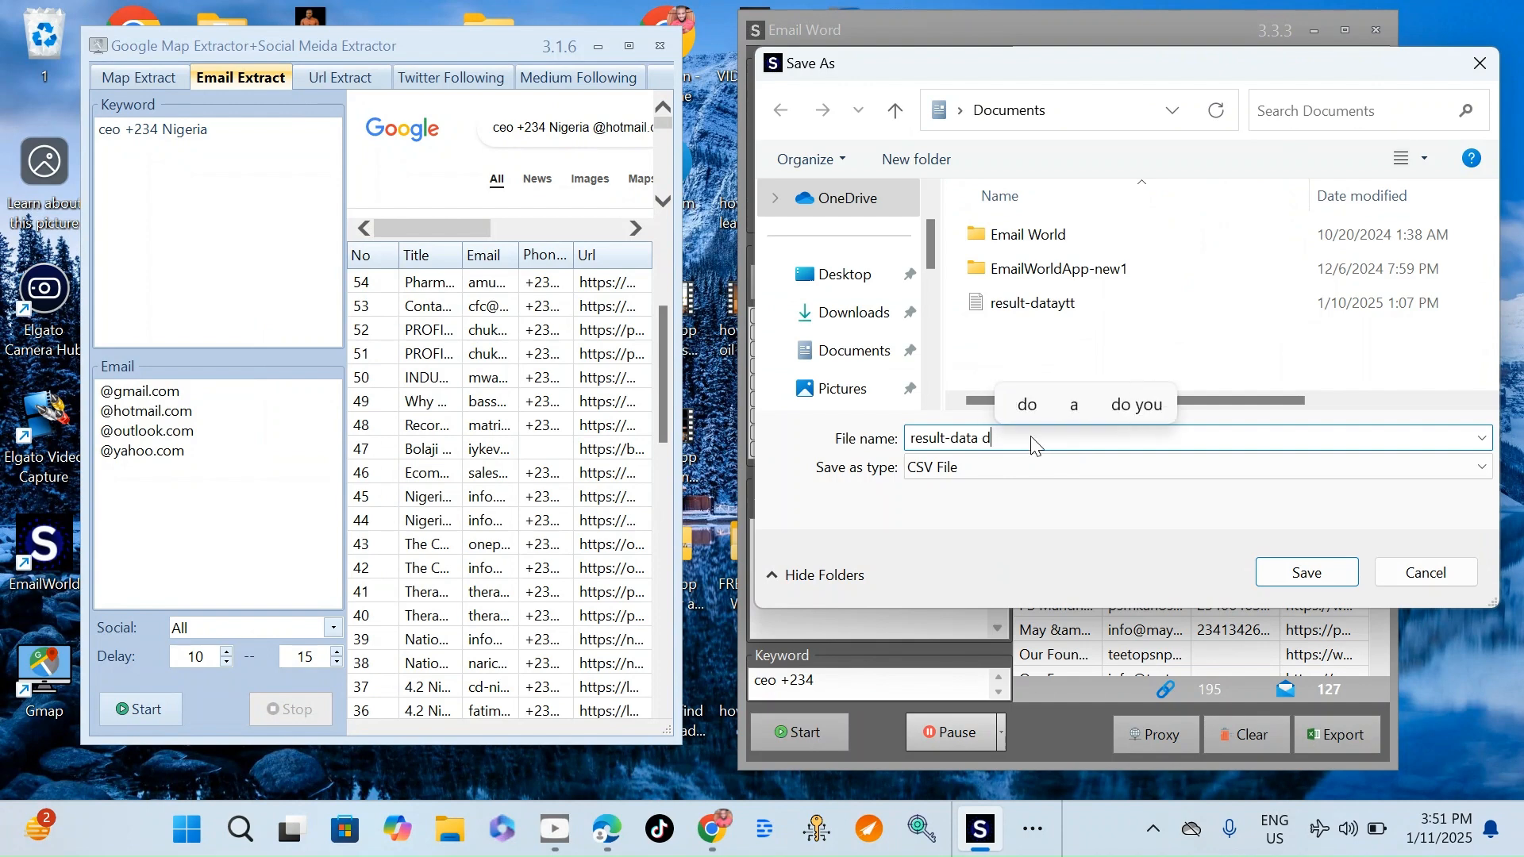
{"action": "type", "text": "emo"}
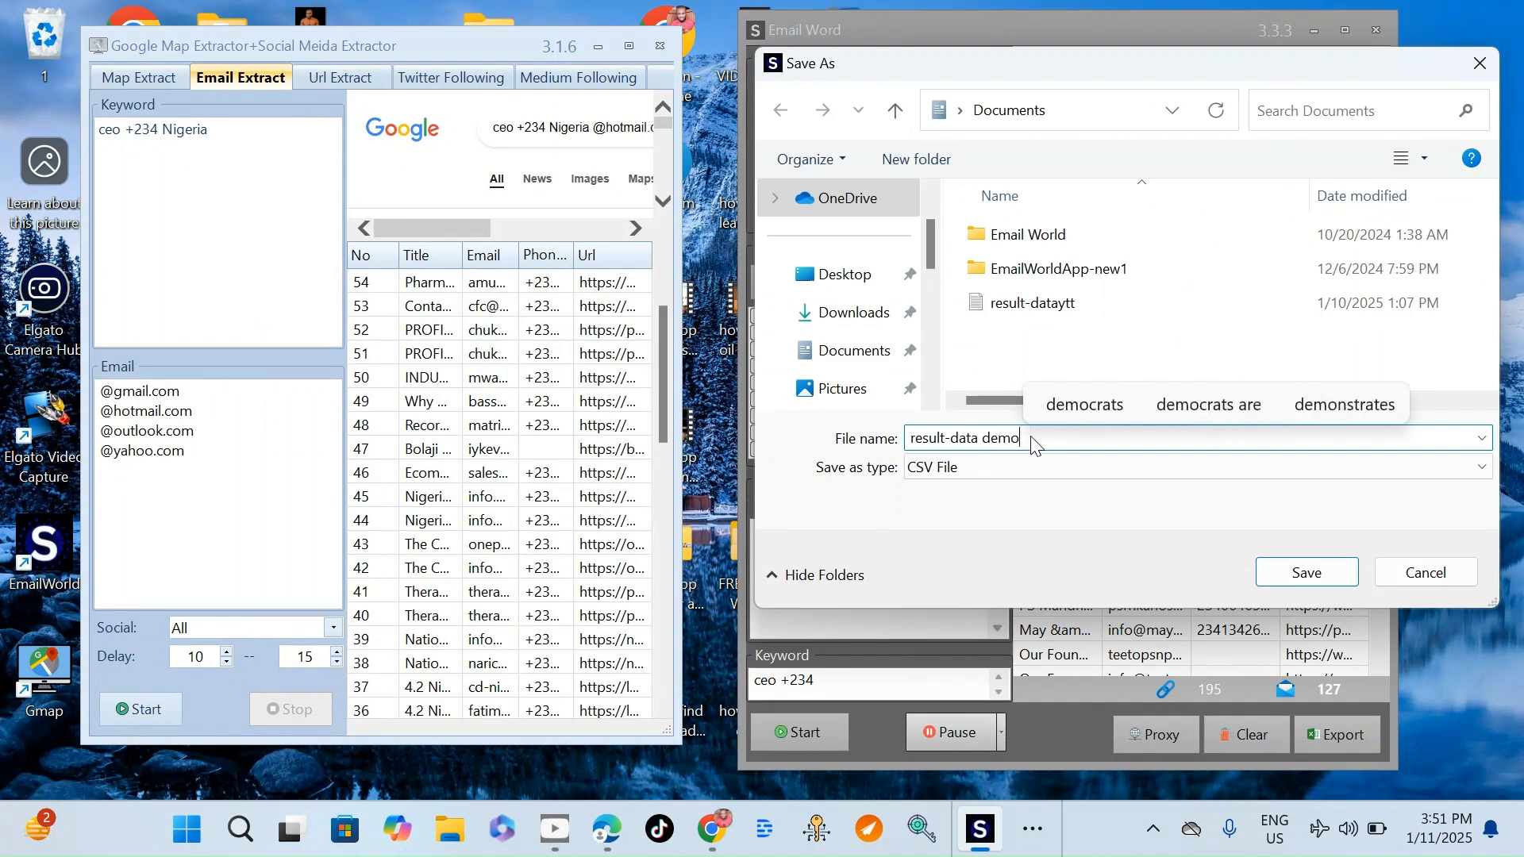
{"action": "left_click", "coordinate": [1340, 566]}
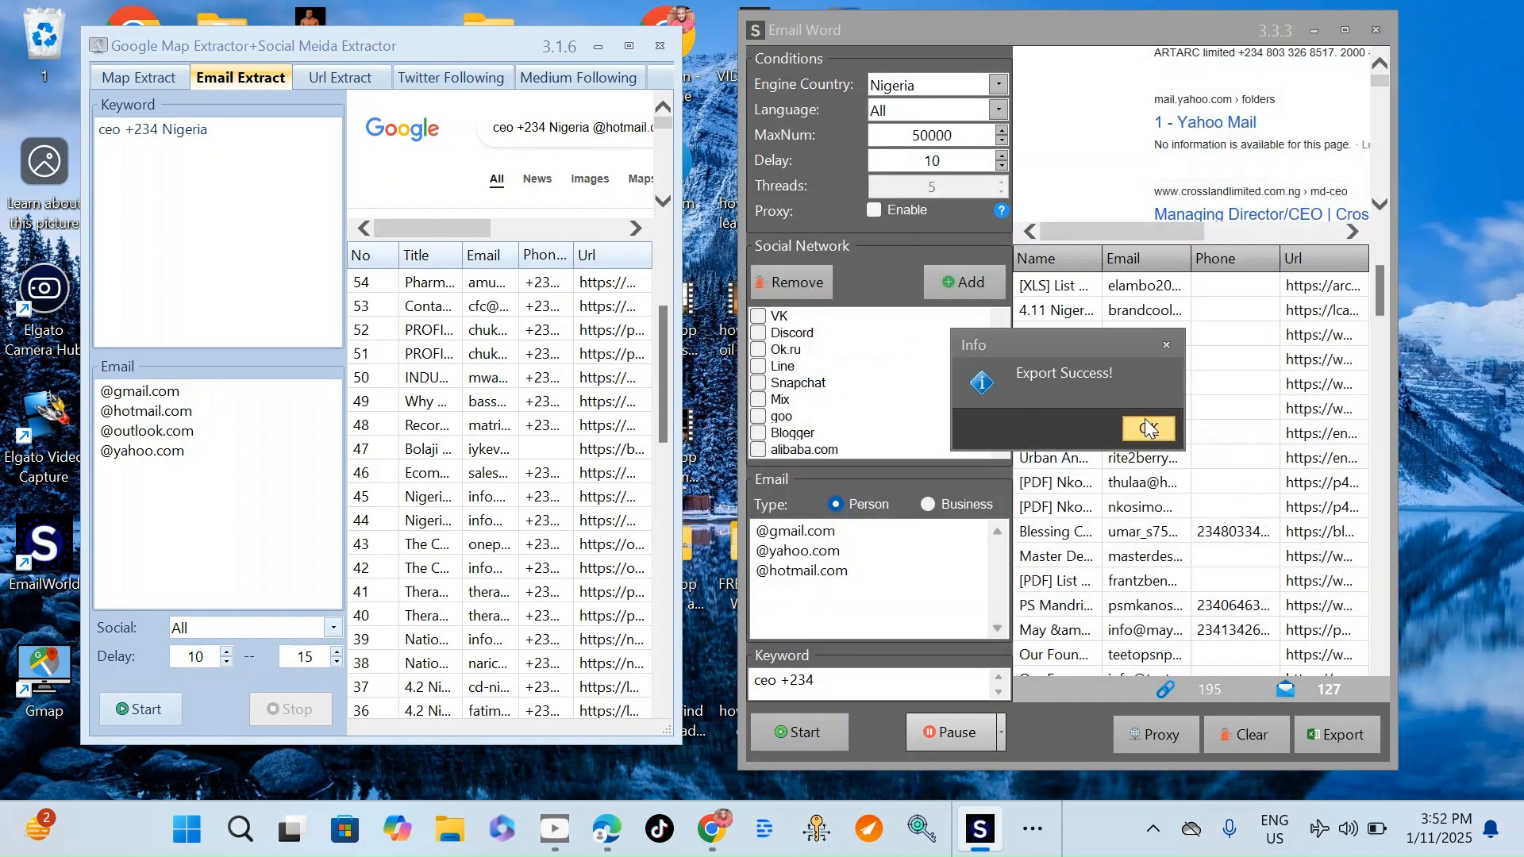
{"action": "left_click", "coordinate": [1147, 428]}
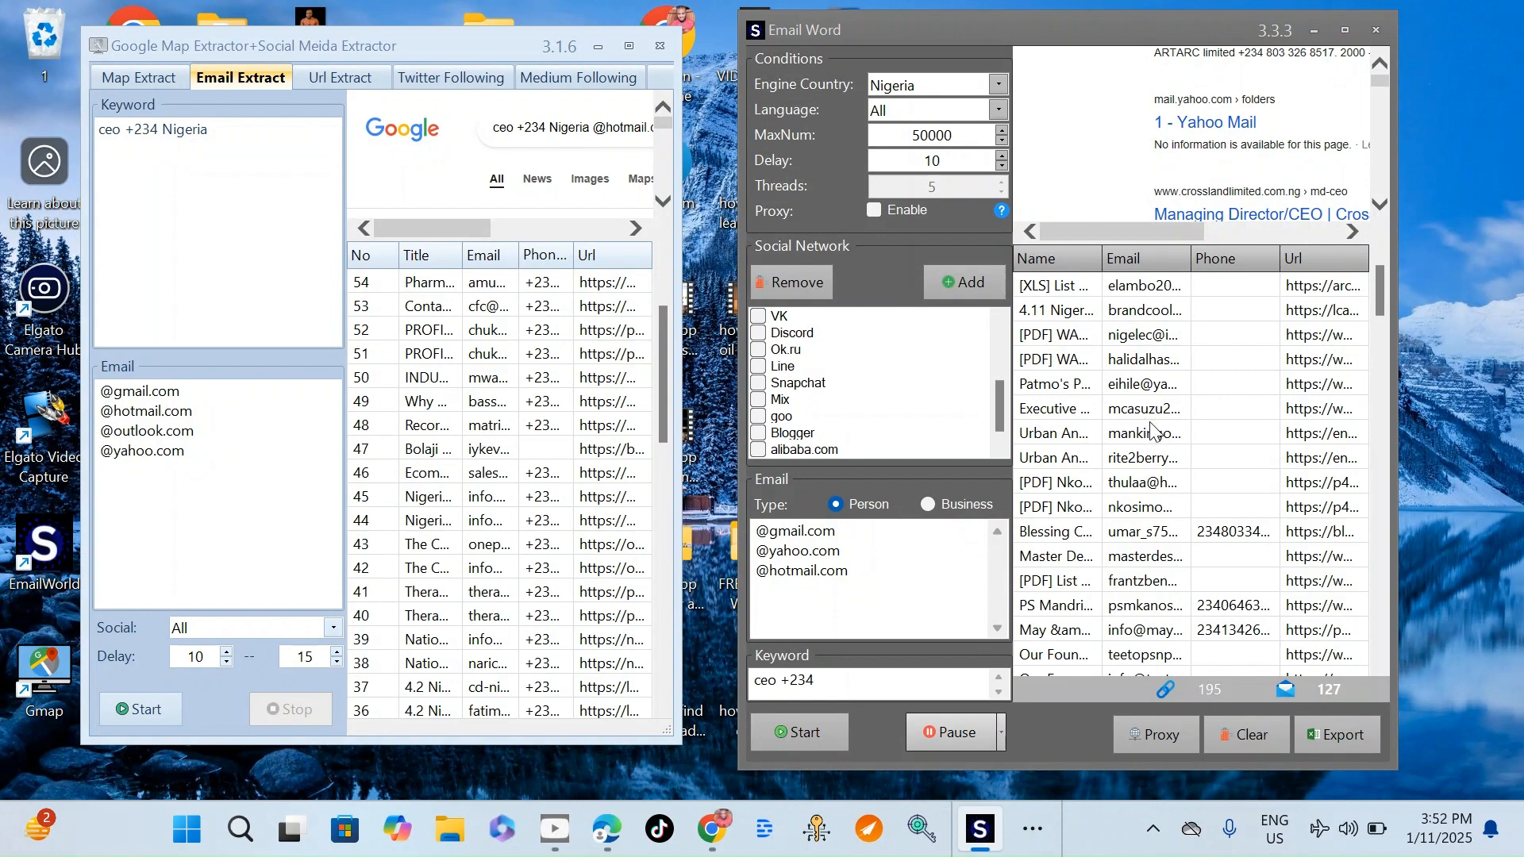
Step: In File Explorer, open the recent files "free extrator file" and "result-data demo"
{"action": "left_click", "coordinate": [462, 839]}
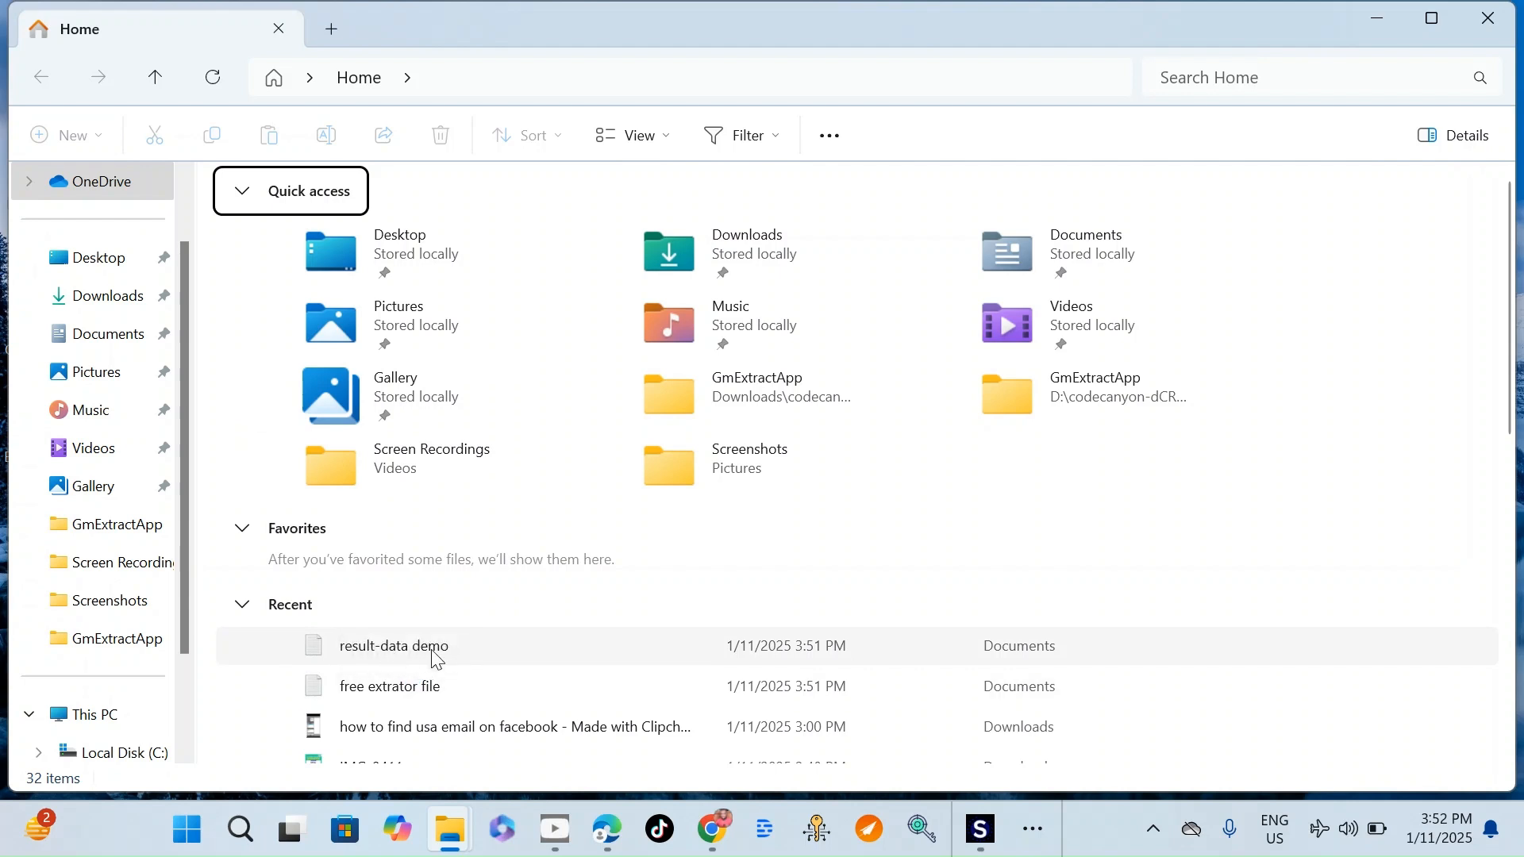
{"action": "left_click", "coordinate": [434, 687]}
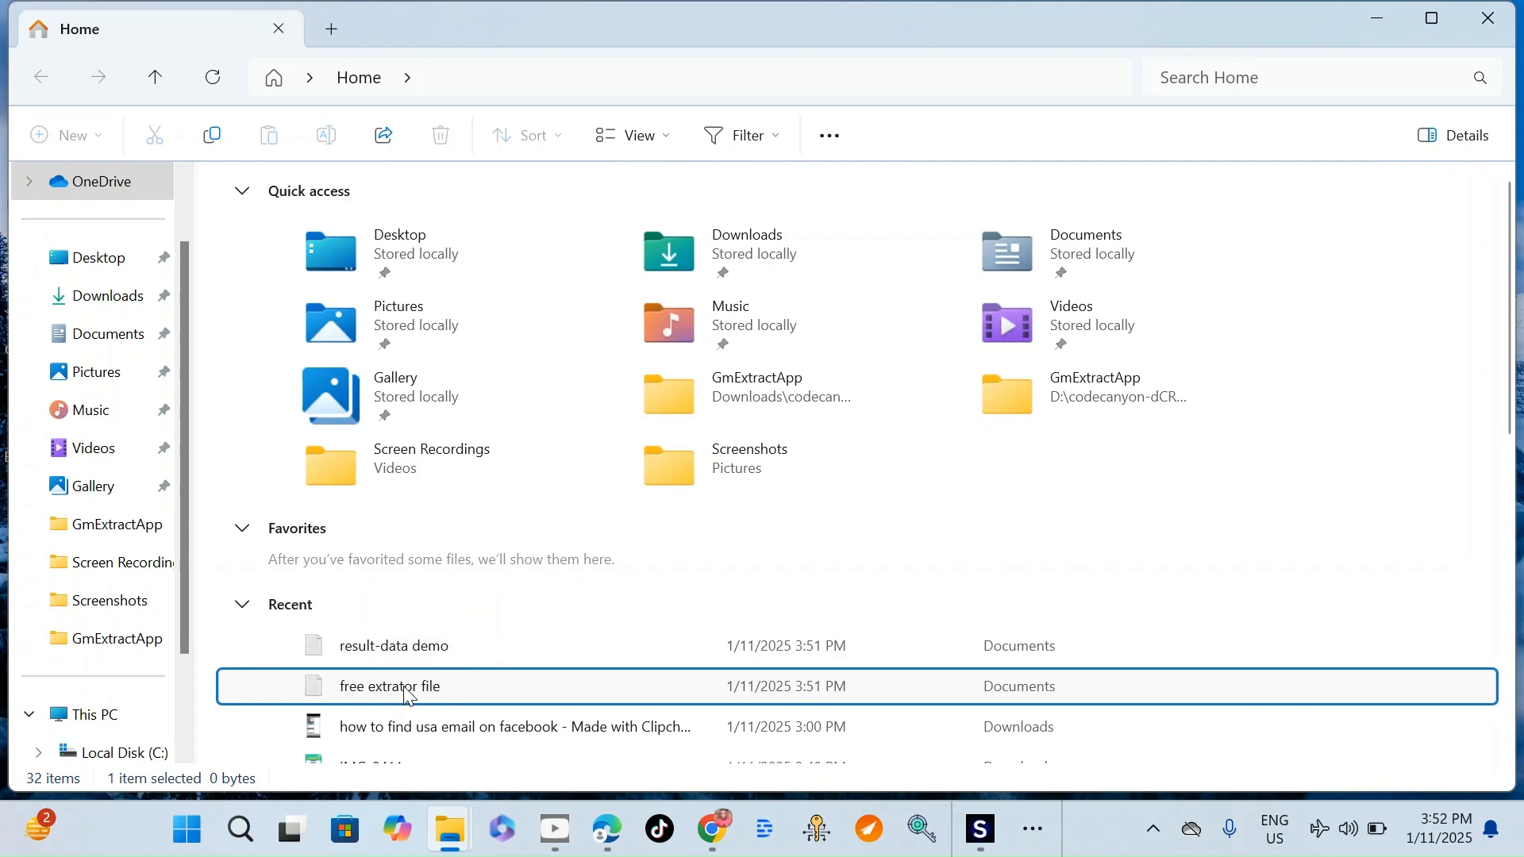
{"action": "left_click", "coordinate": [429, 651]}
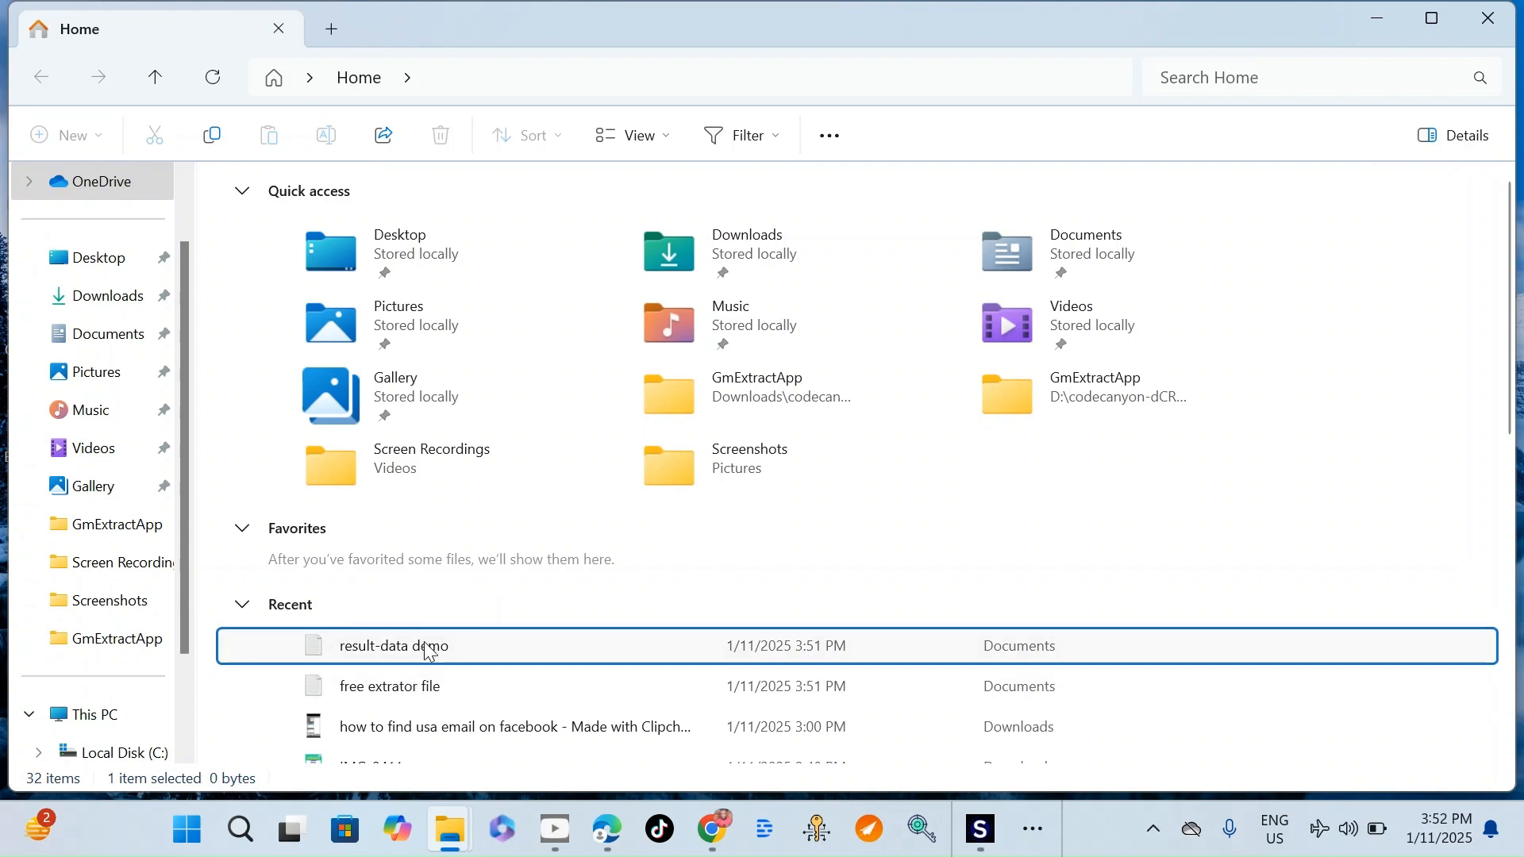
{"action": "left_click", "coordinate": [404, 695]}
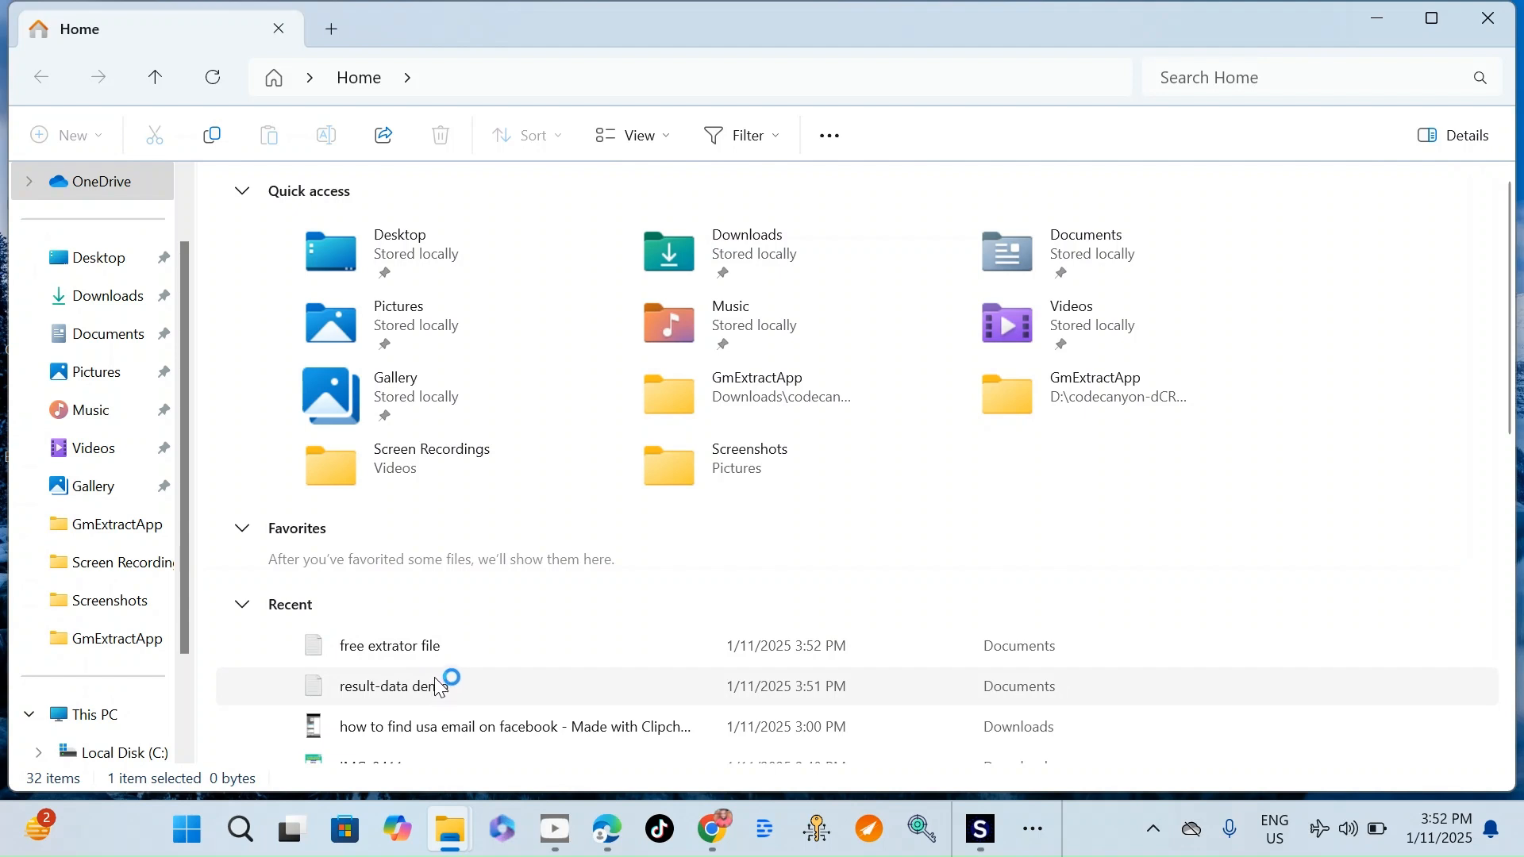
{"action": "left_click", "coordinate": [1033, 829]}
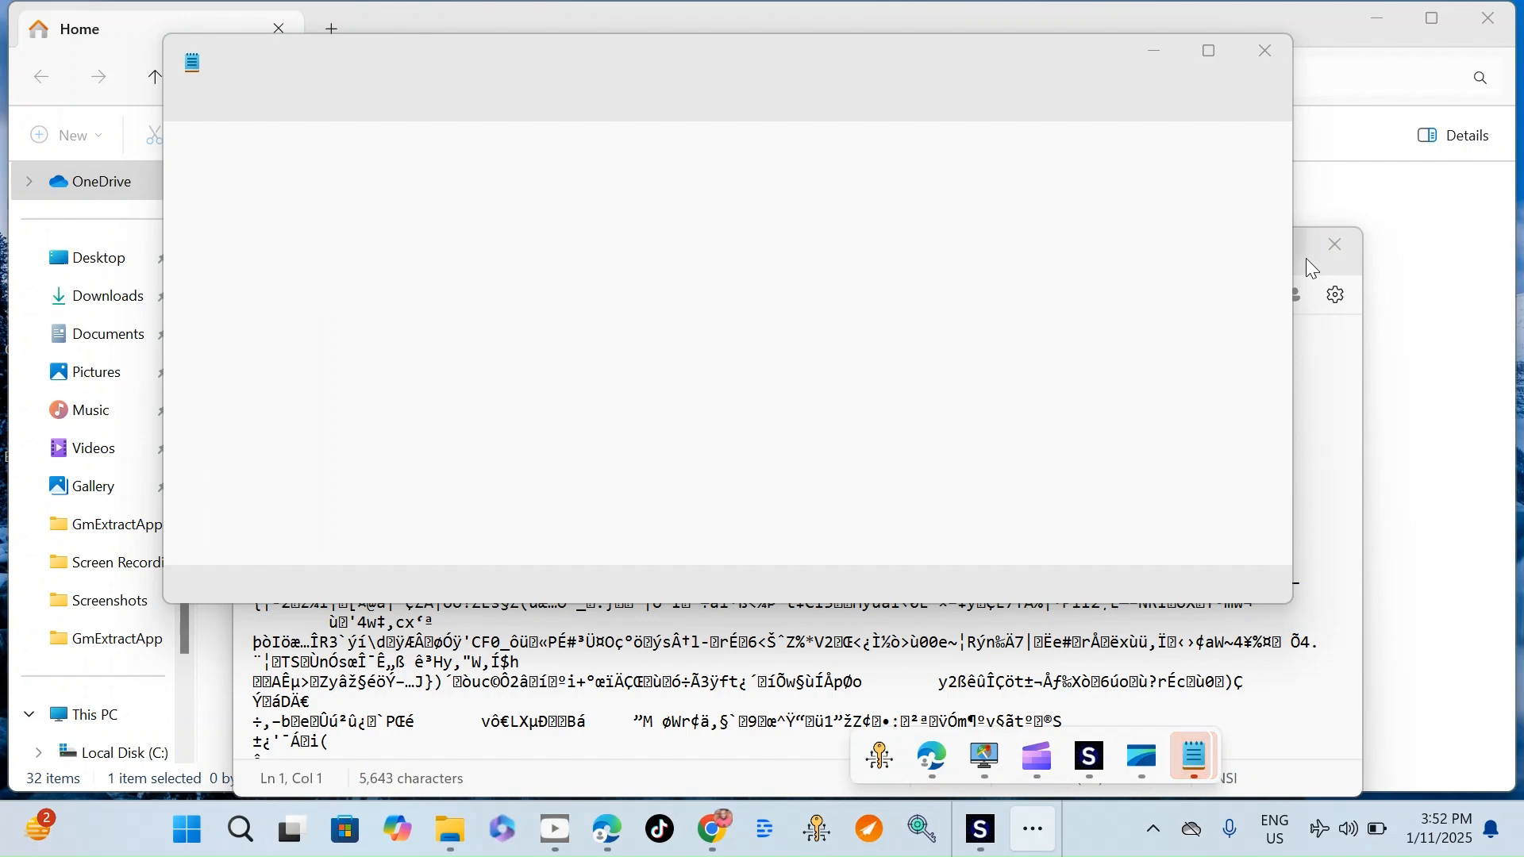
{"action": "left_click", "coordinate": [1379, 196]}
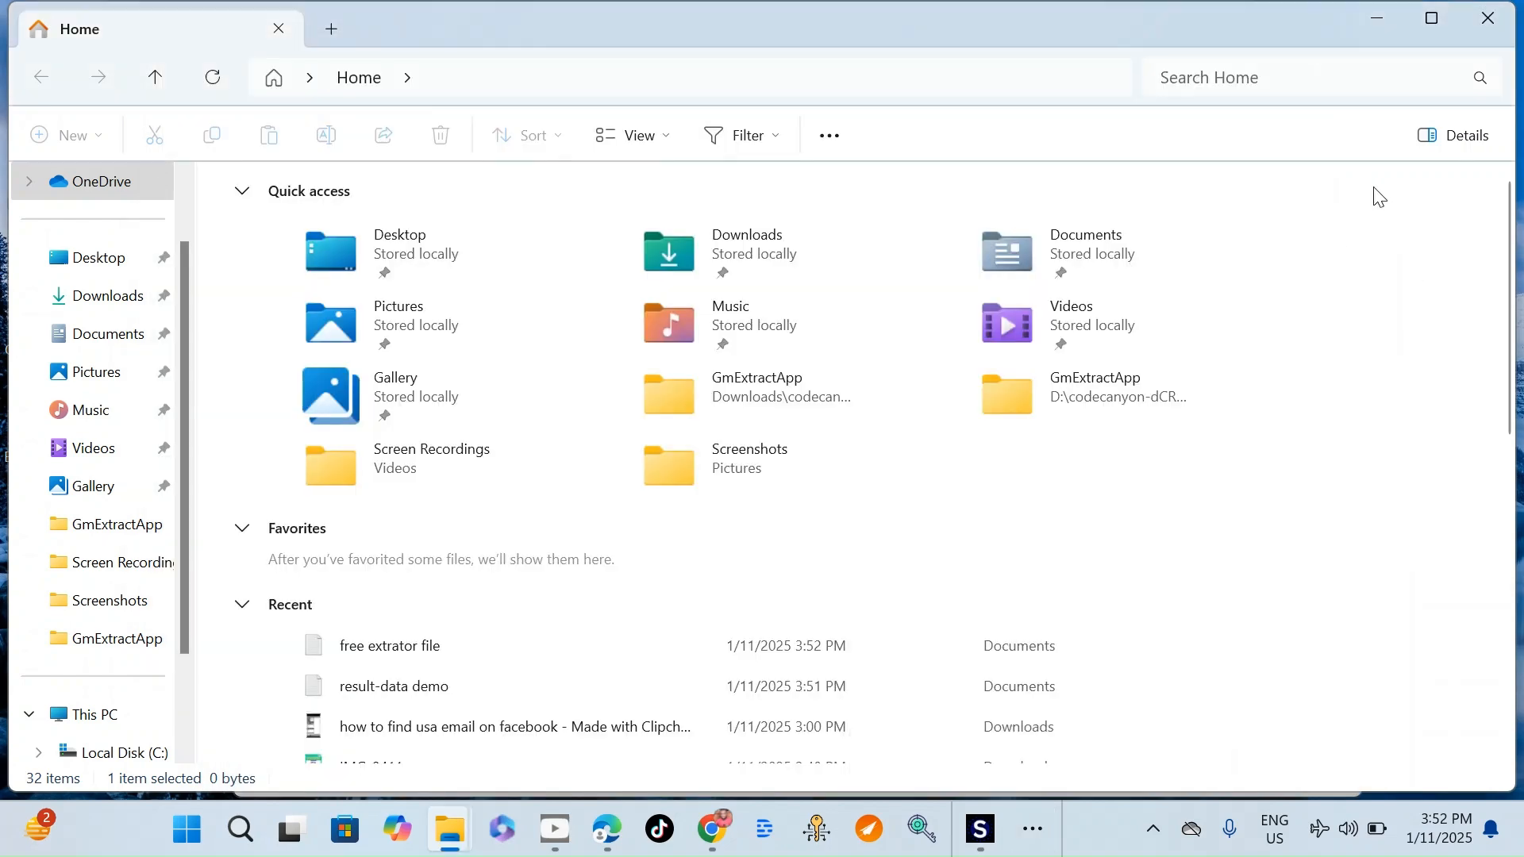
Step: Switch to the Notepad window showing free extrator file.xlsx and move it higher on the screen
{"action": "left_click", "coordinate": [1032, 829]}
{"action": "mouse_move", "coordinate": [1189, 755]}
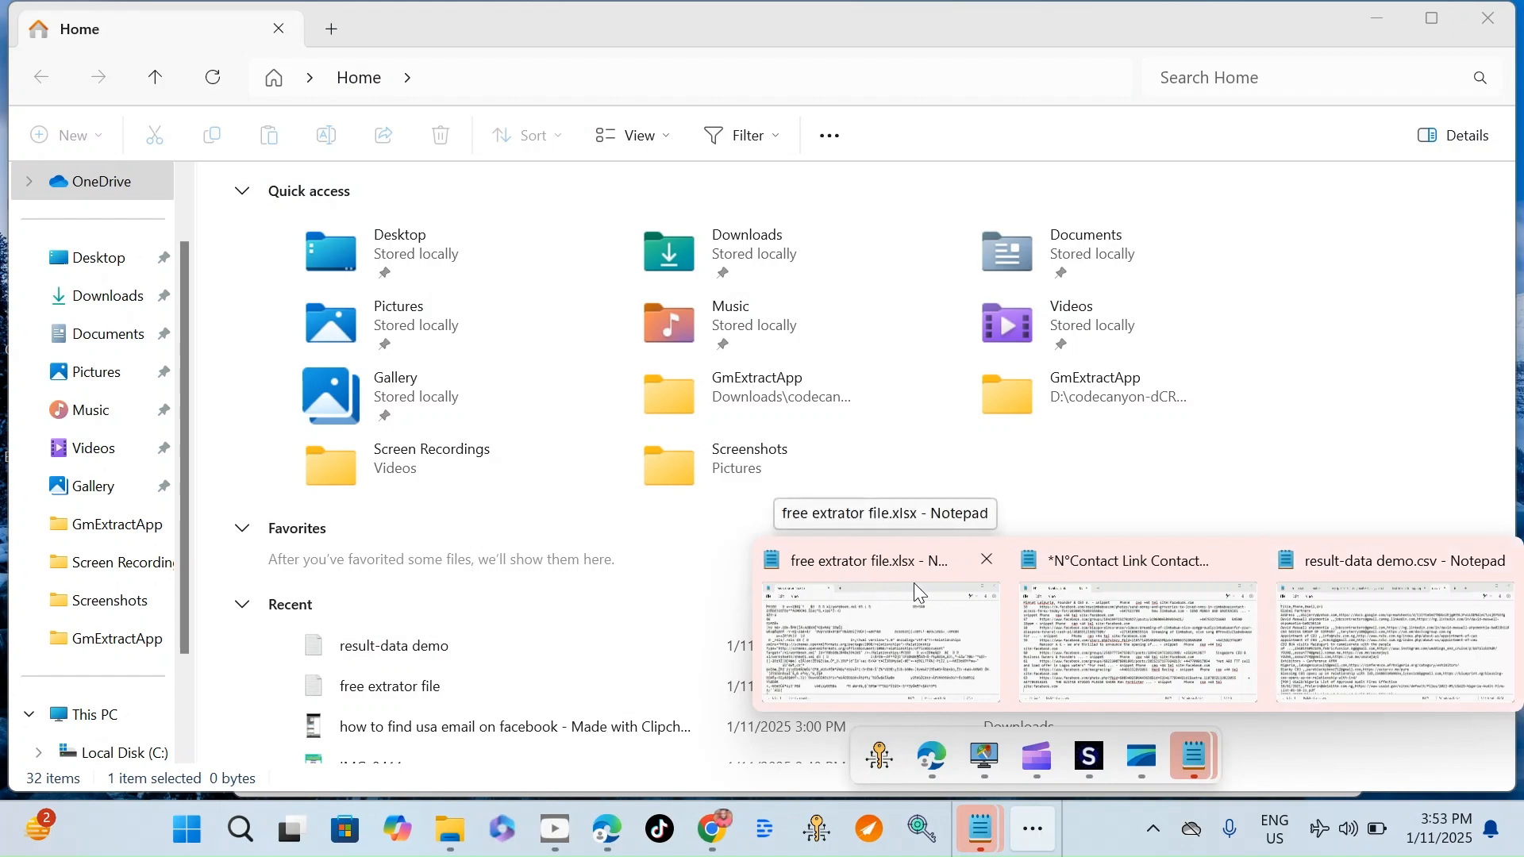
{"action": "mouse_move", "coordinate": [815, 578]}
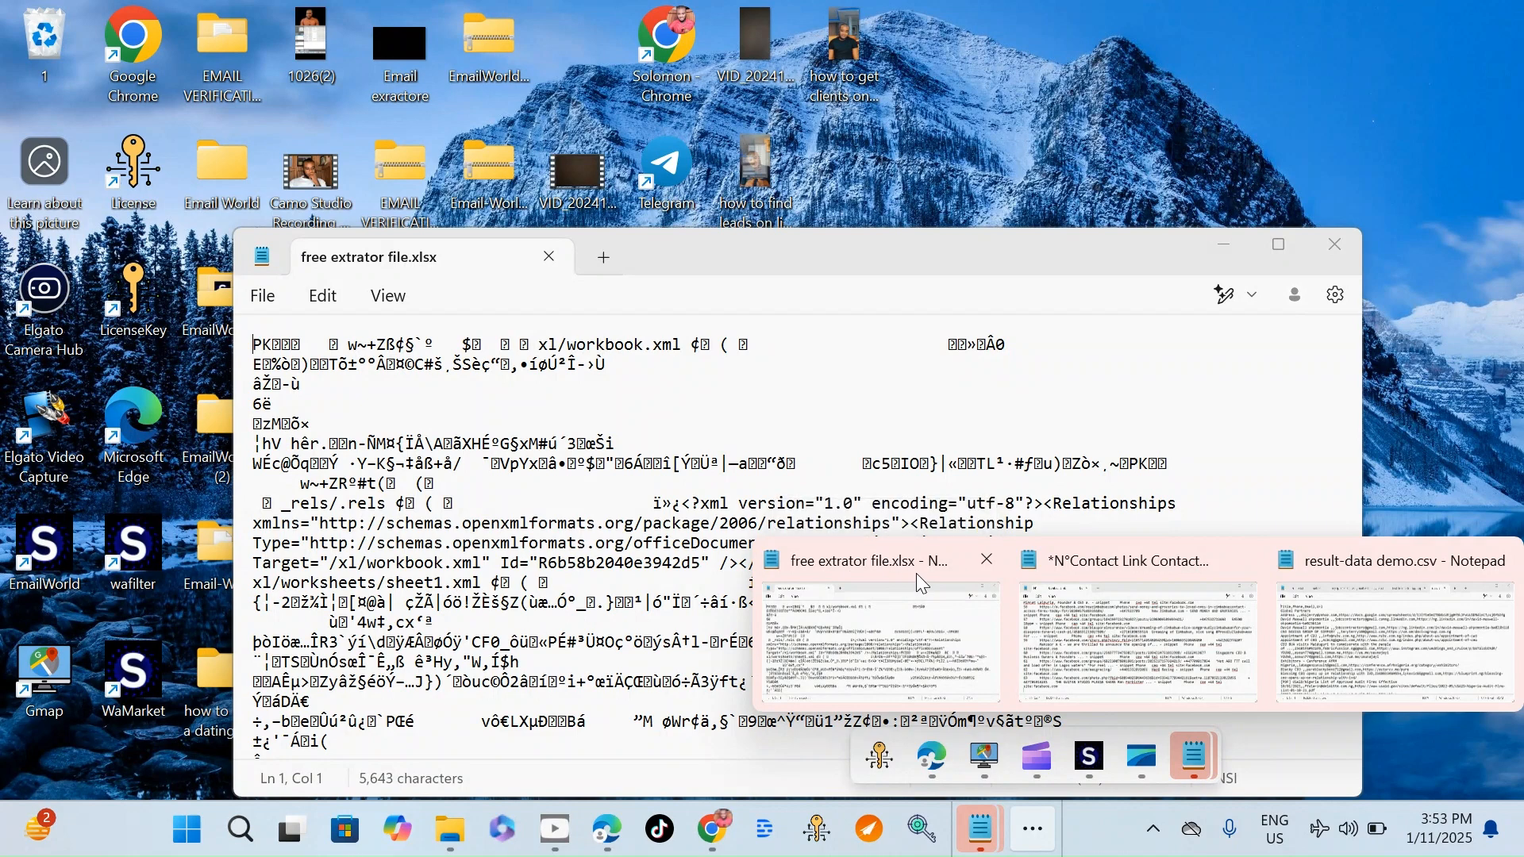
{"action": "left_click", "coordinate": [847, 625]}
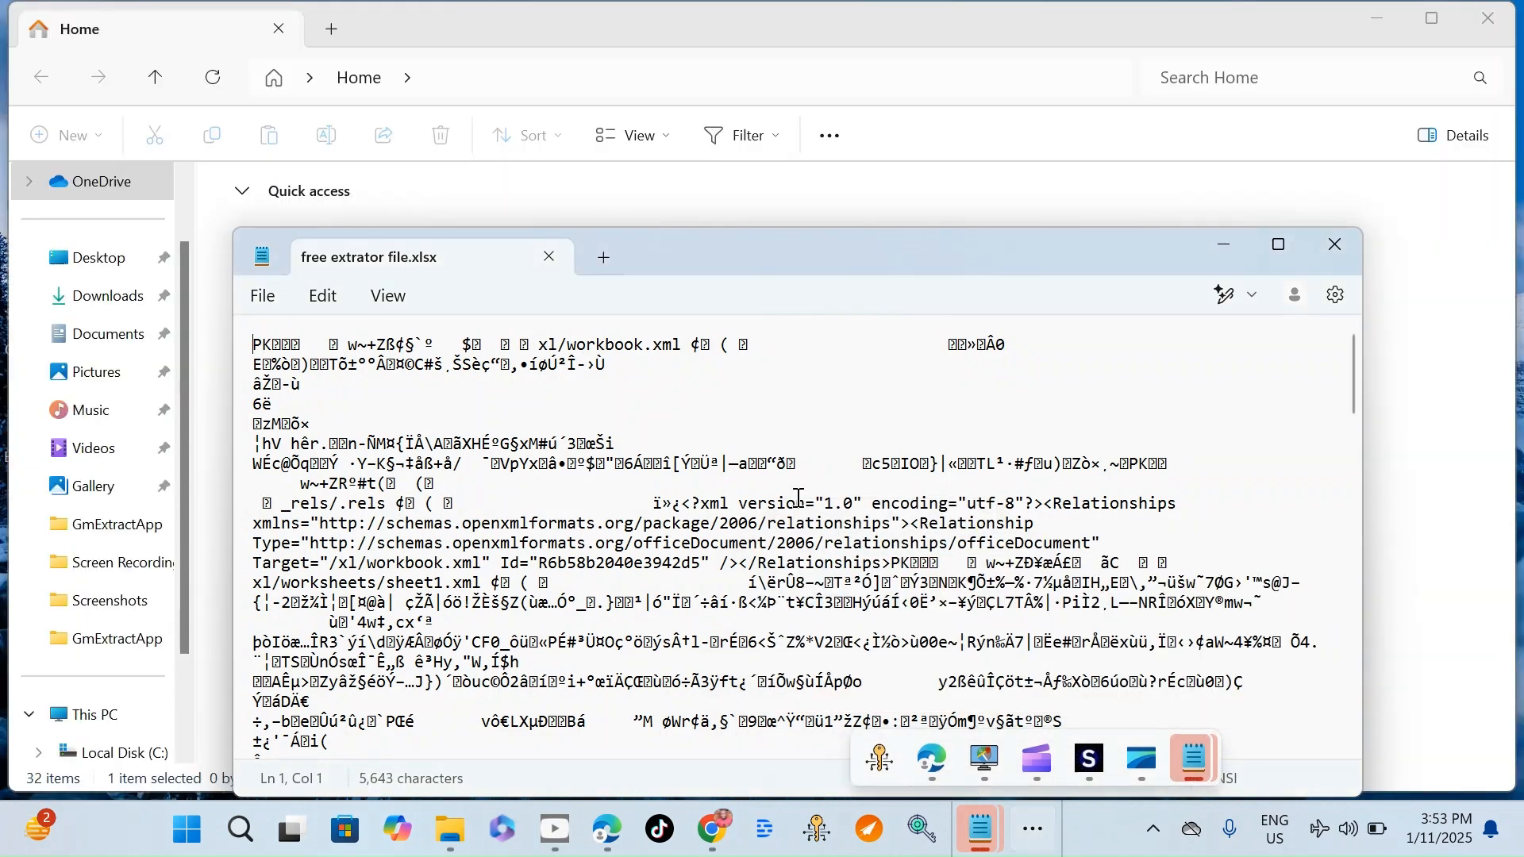
{"action": "left_click_drag", "start_coordinate": [826, 257], "coordinate": [828, 158]}
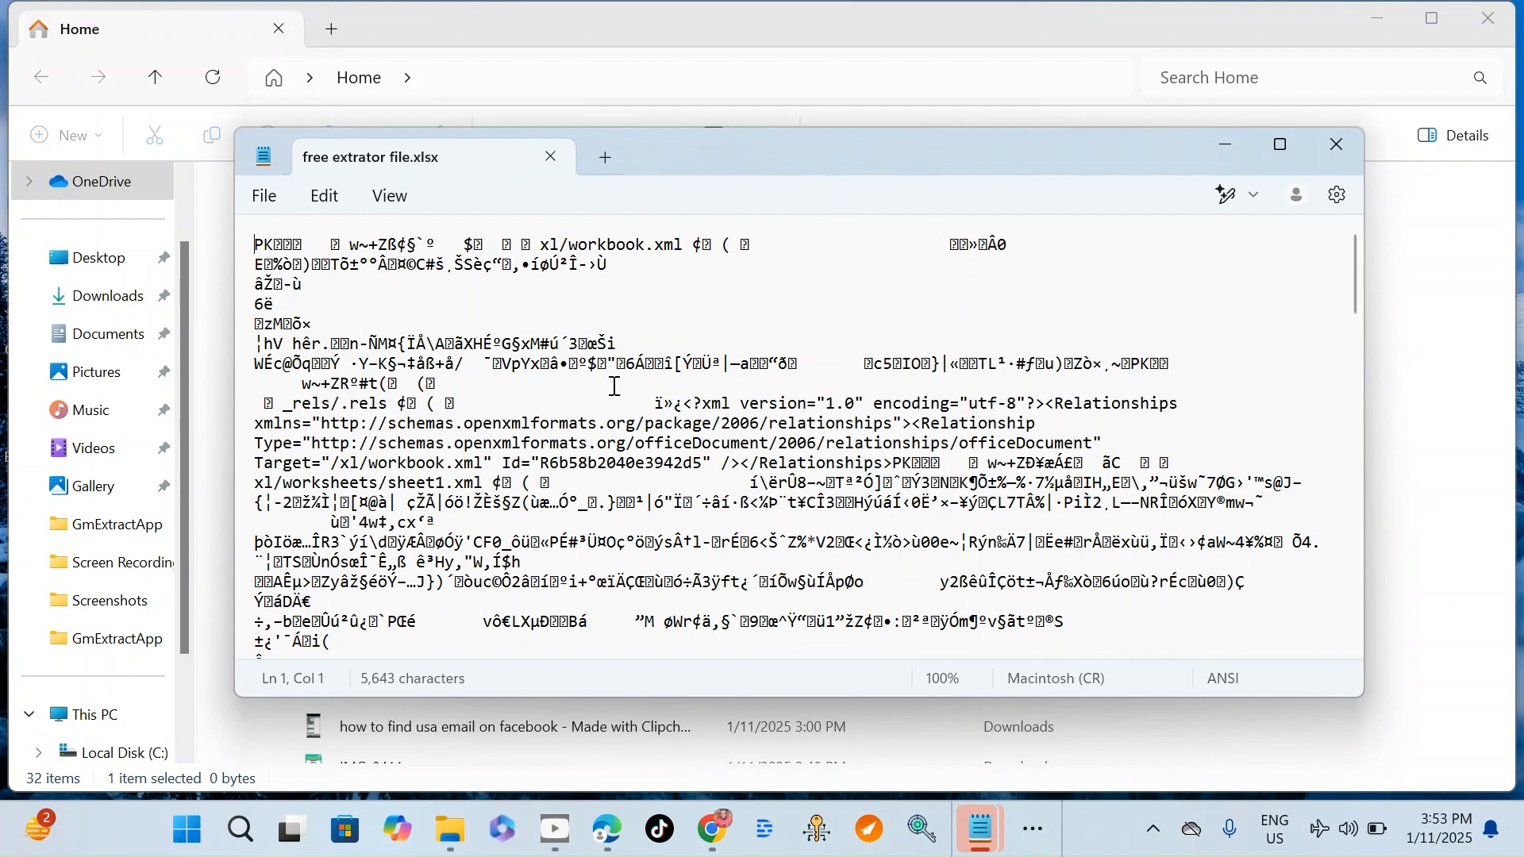
Step: Examine the contents of free extrator file.xlsx to judge whether the exported data is readable
{"action": "left_click_drag", "start_coordinate": [599, 343], "coordinate": [744, 484]}
{"action": "left_click", "coordinate": [744, 464]}
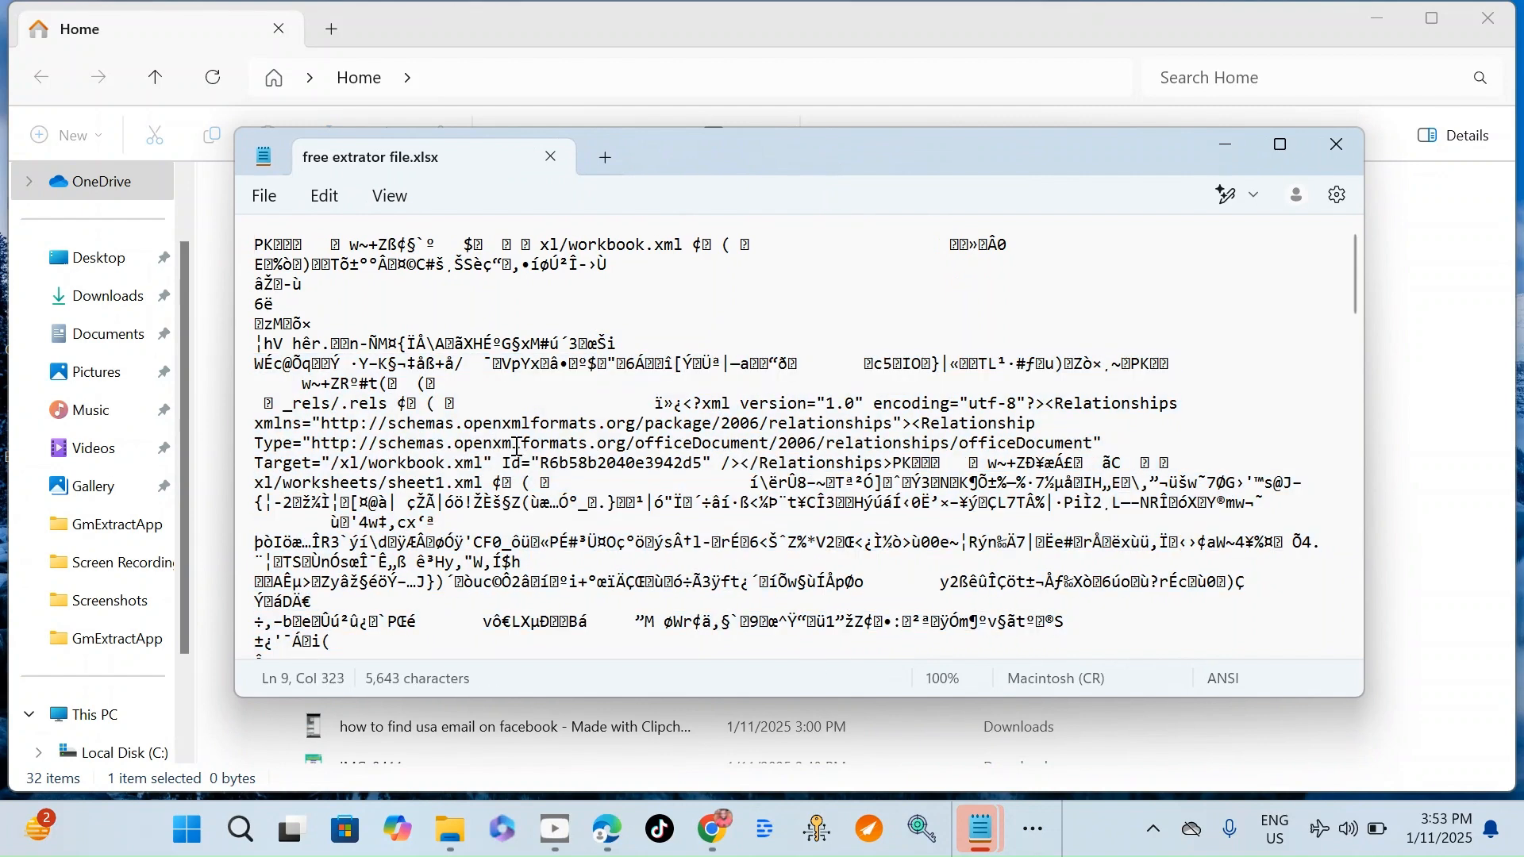
{"action": "scroll", "coordinate": [530, 398], "scroll_direction": "down", "scroll_amount": 15}
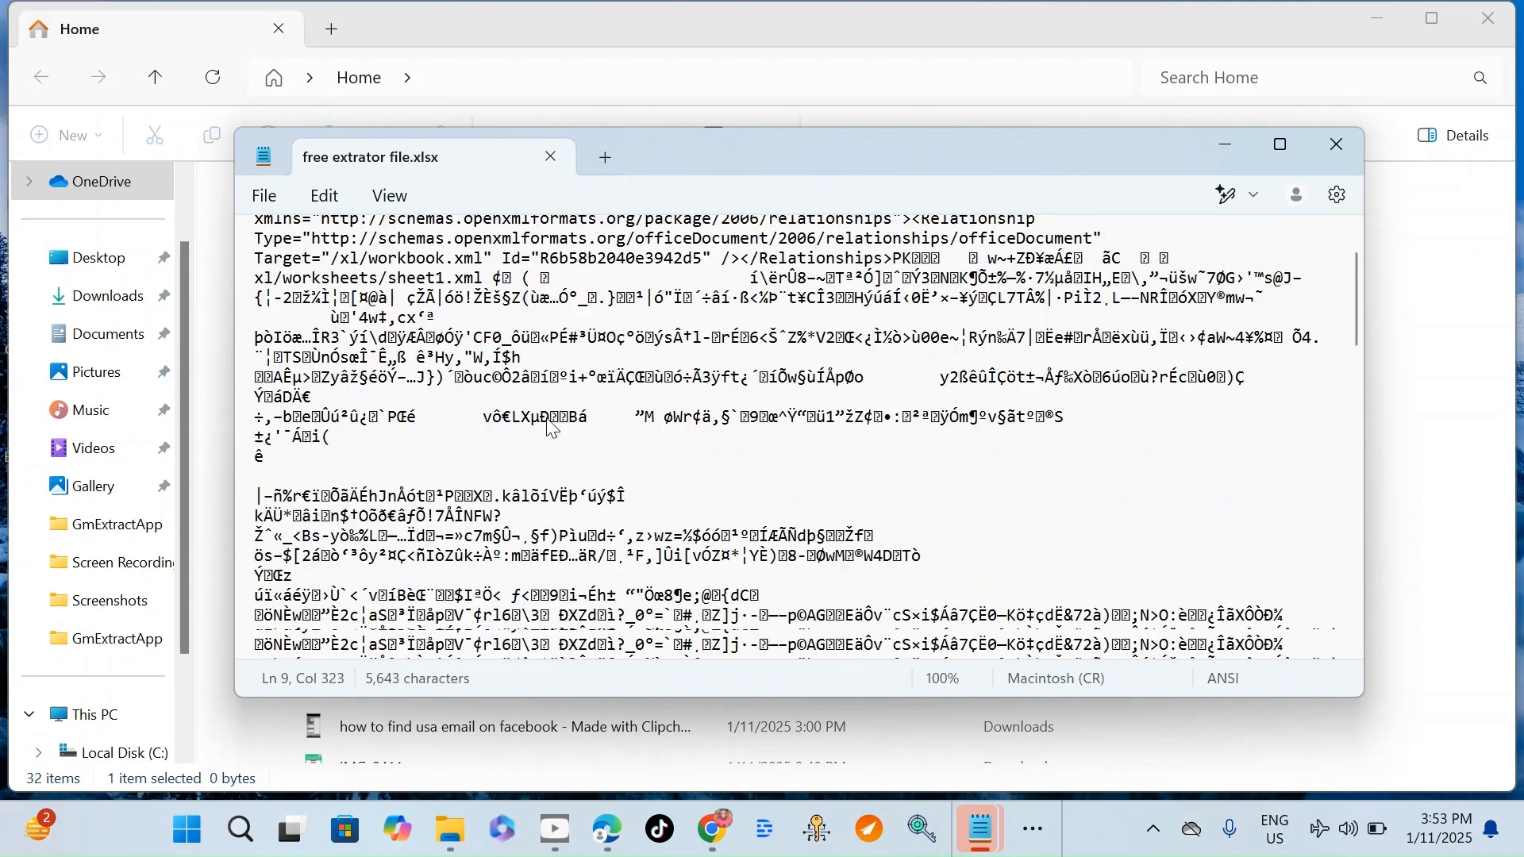
{"action": "scroll", "coordinate": [551, 411], "scroll_direction": "up", "scroll_amount": 15}
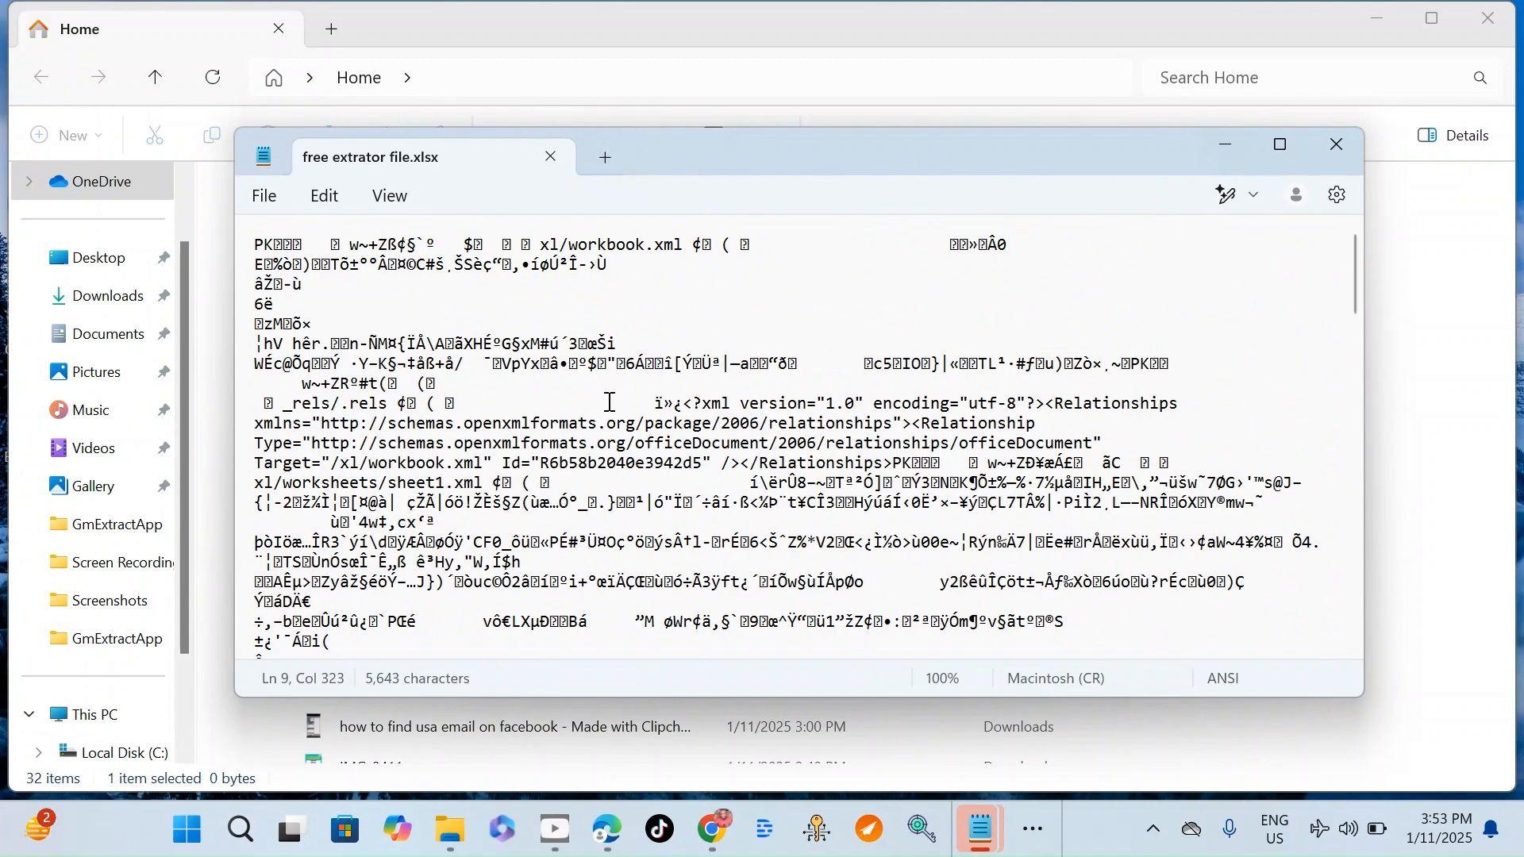
{"action": "scroll", "coordinate": [609, 403], "scroll_direction": "down", "scroll_amount": 4}
{"action": "scroll", "coordinate": [1031, 270], "scroll_direction": "up", "scroll_amount": 4}
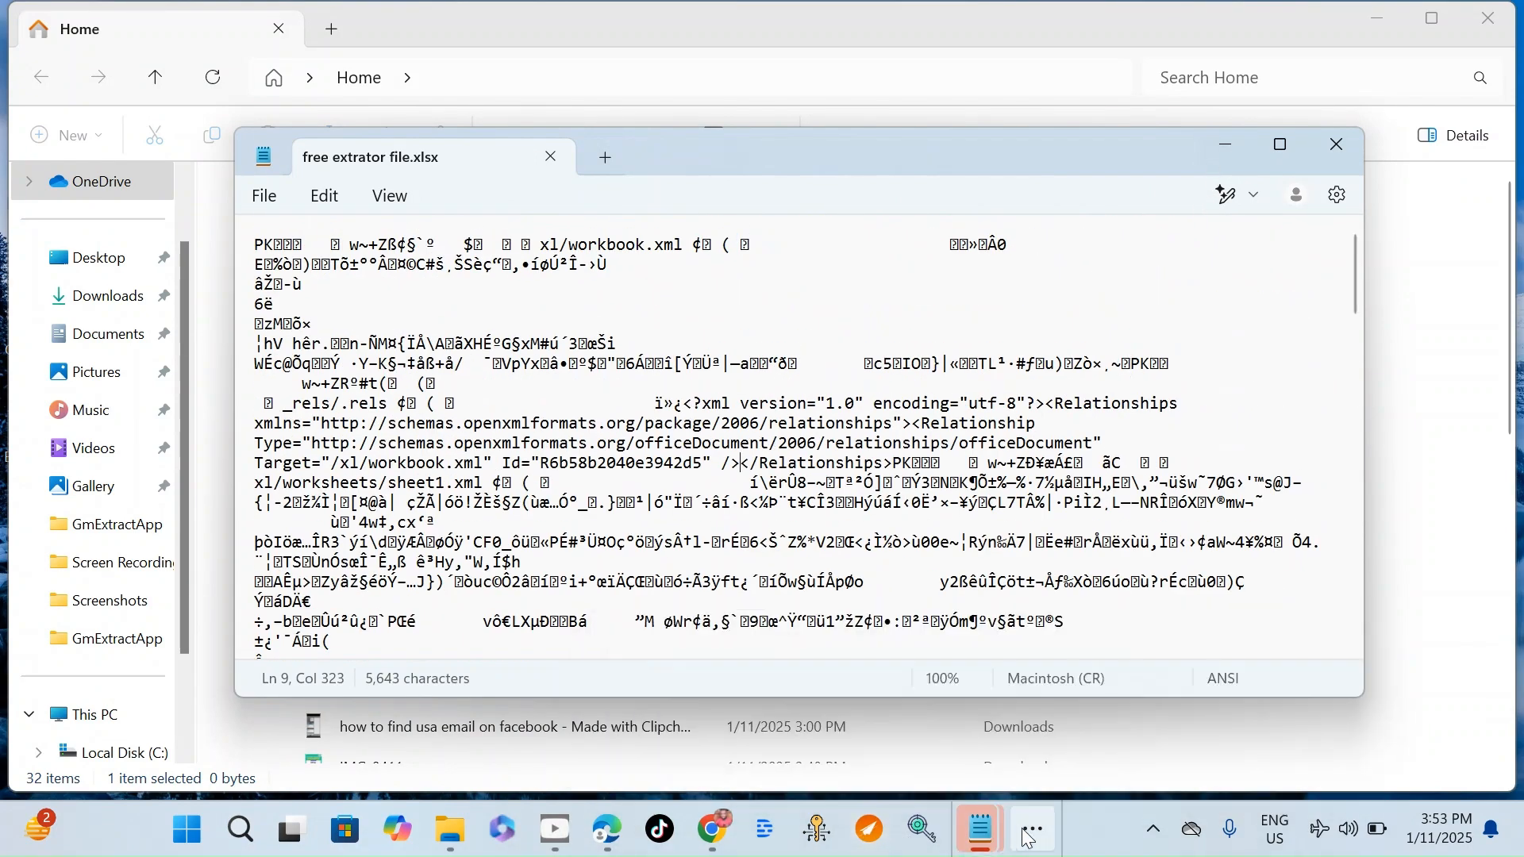
{"action": "left_click", "coordinate": [1035, 833]}
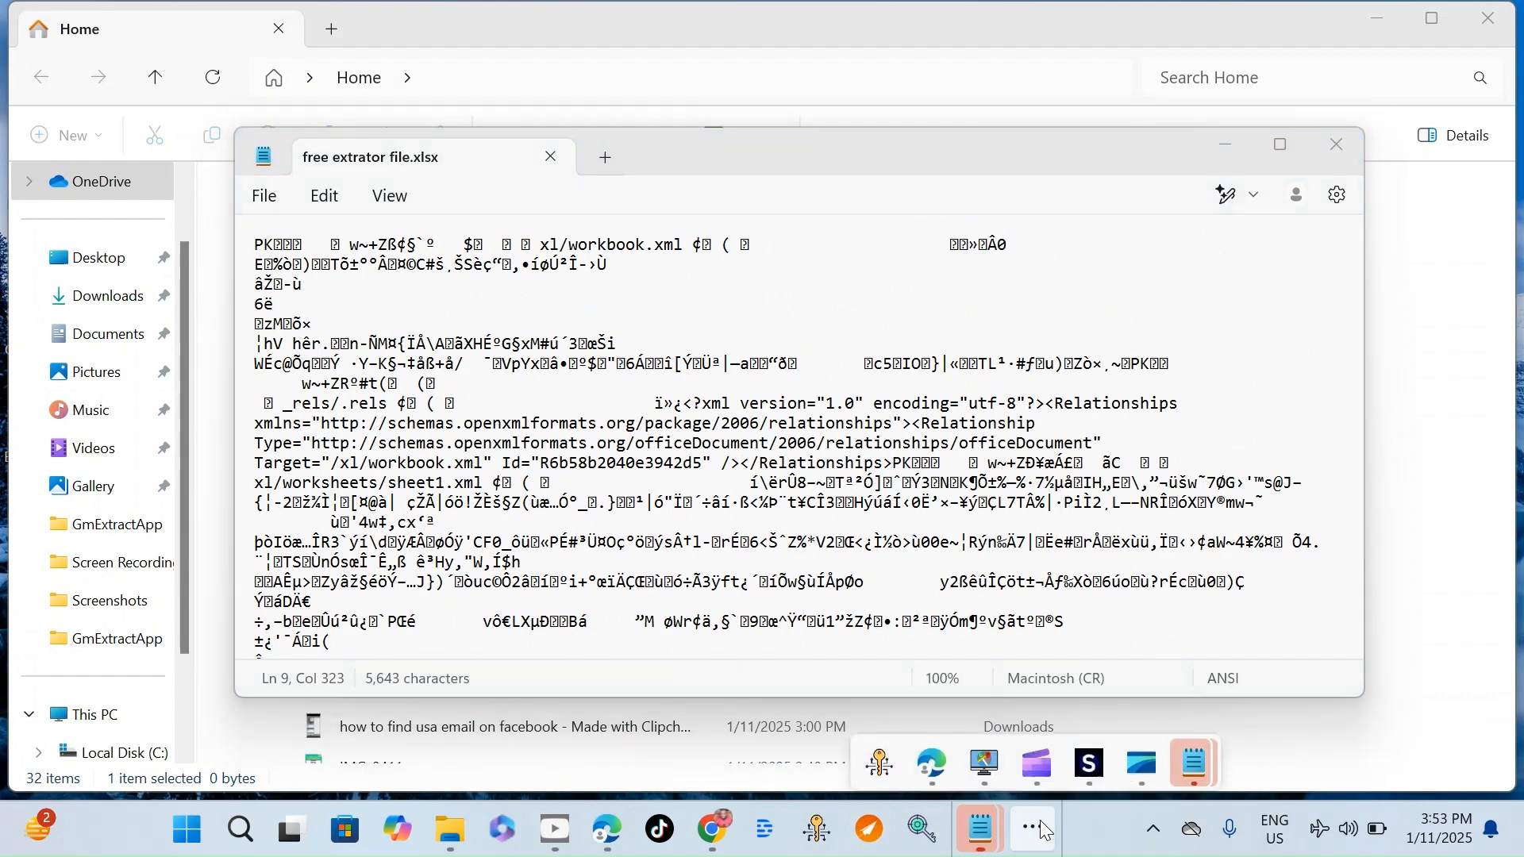
{"action": "left_click", "coordinate": [987, 756]}
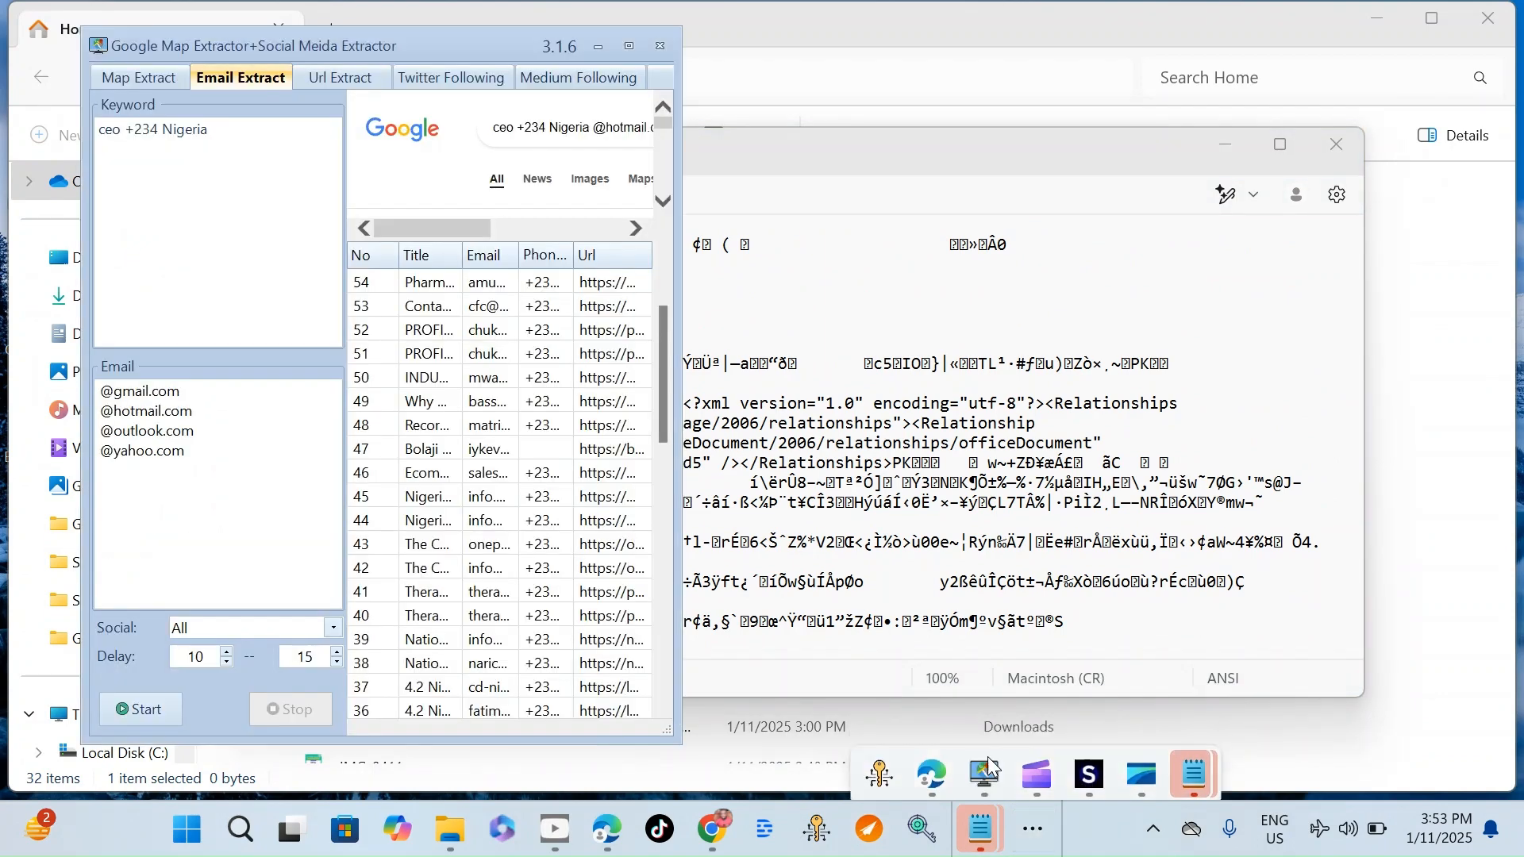
{"action": "left_click", "coordinate": [452, 72]}
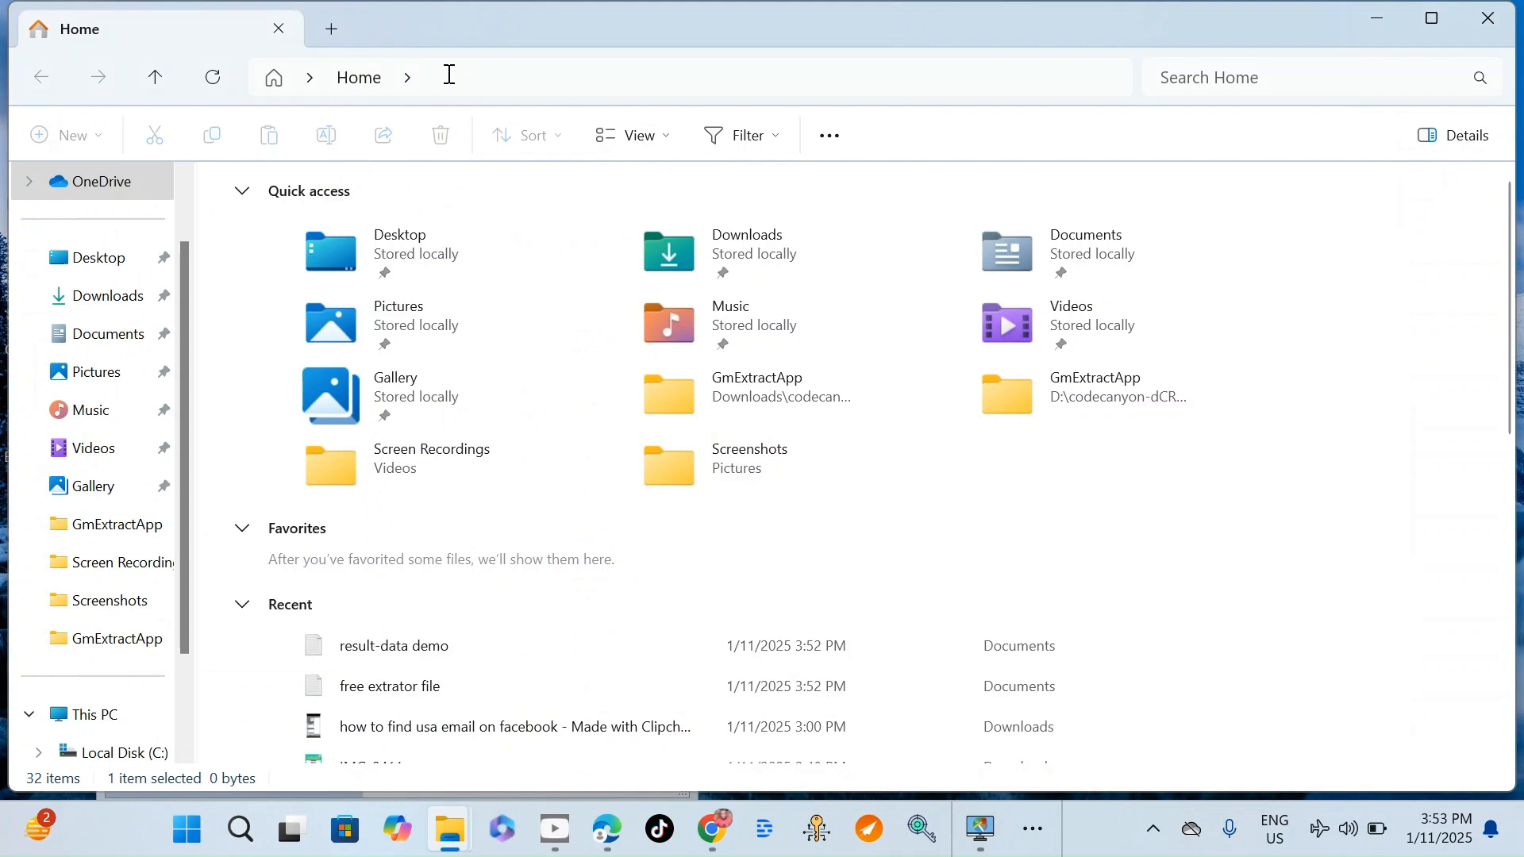
Step: Switch to the Notepad window showing result-data demo.csv
{"action": "left_click", "coordinate": [1034, 833]}
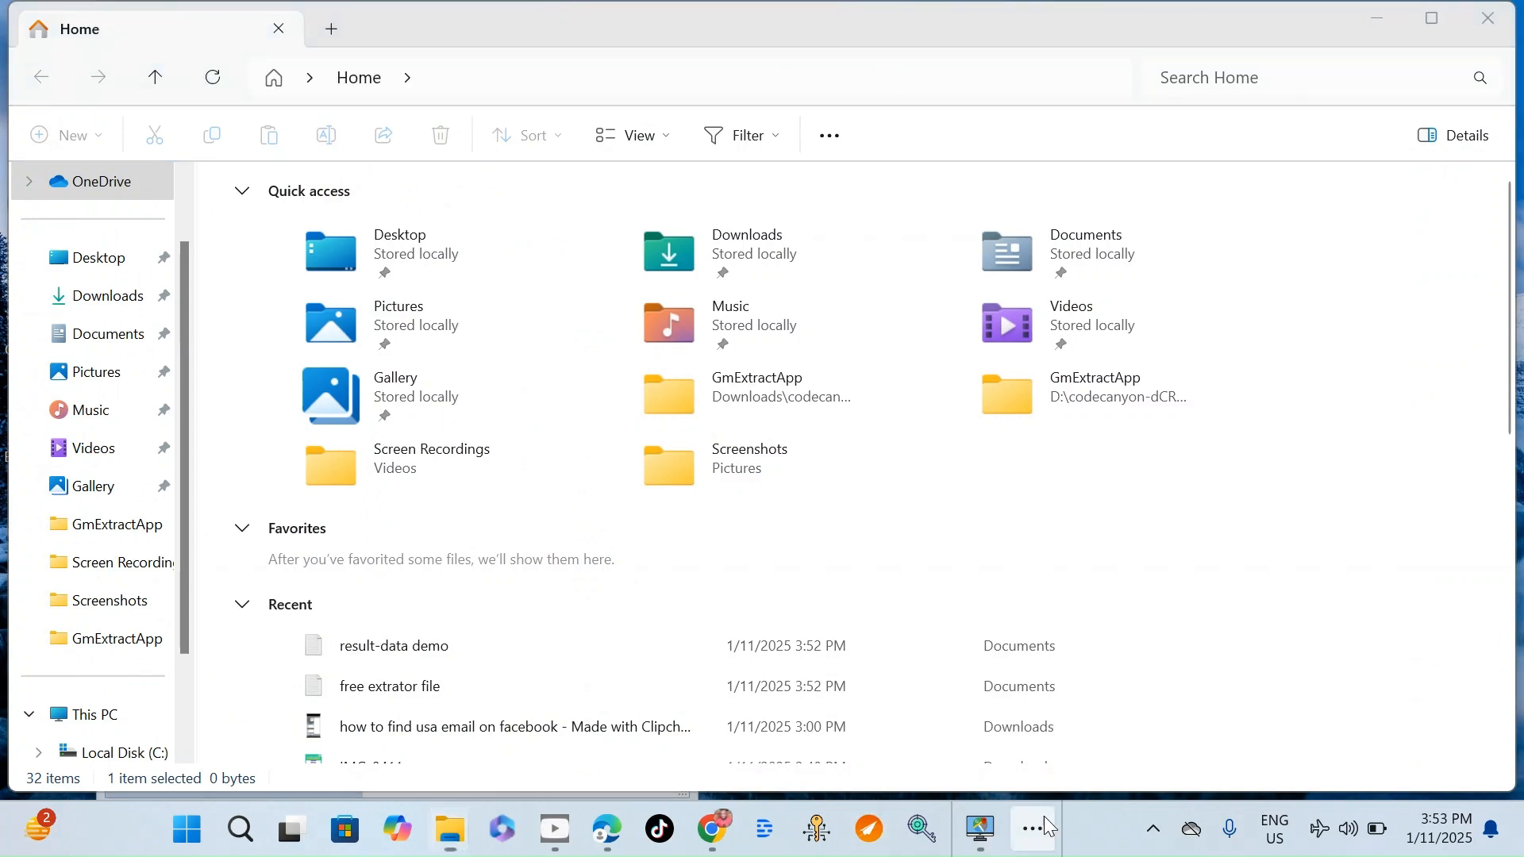
{"action": "left_click", "coordinate": [1194, 763]}
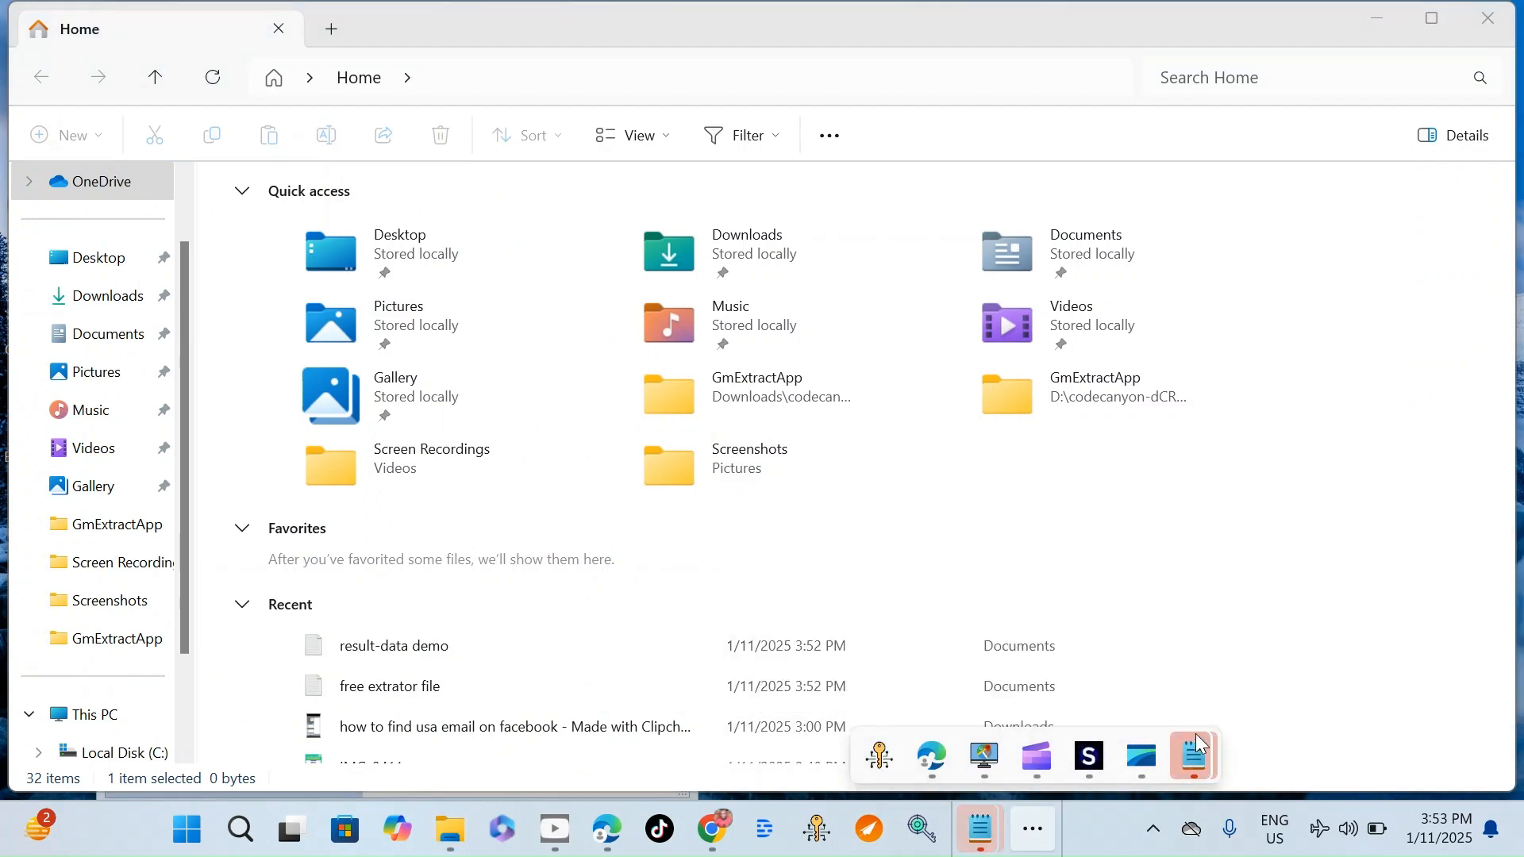
{"action": "left_click", "coordinate": [1200, 752]}
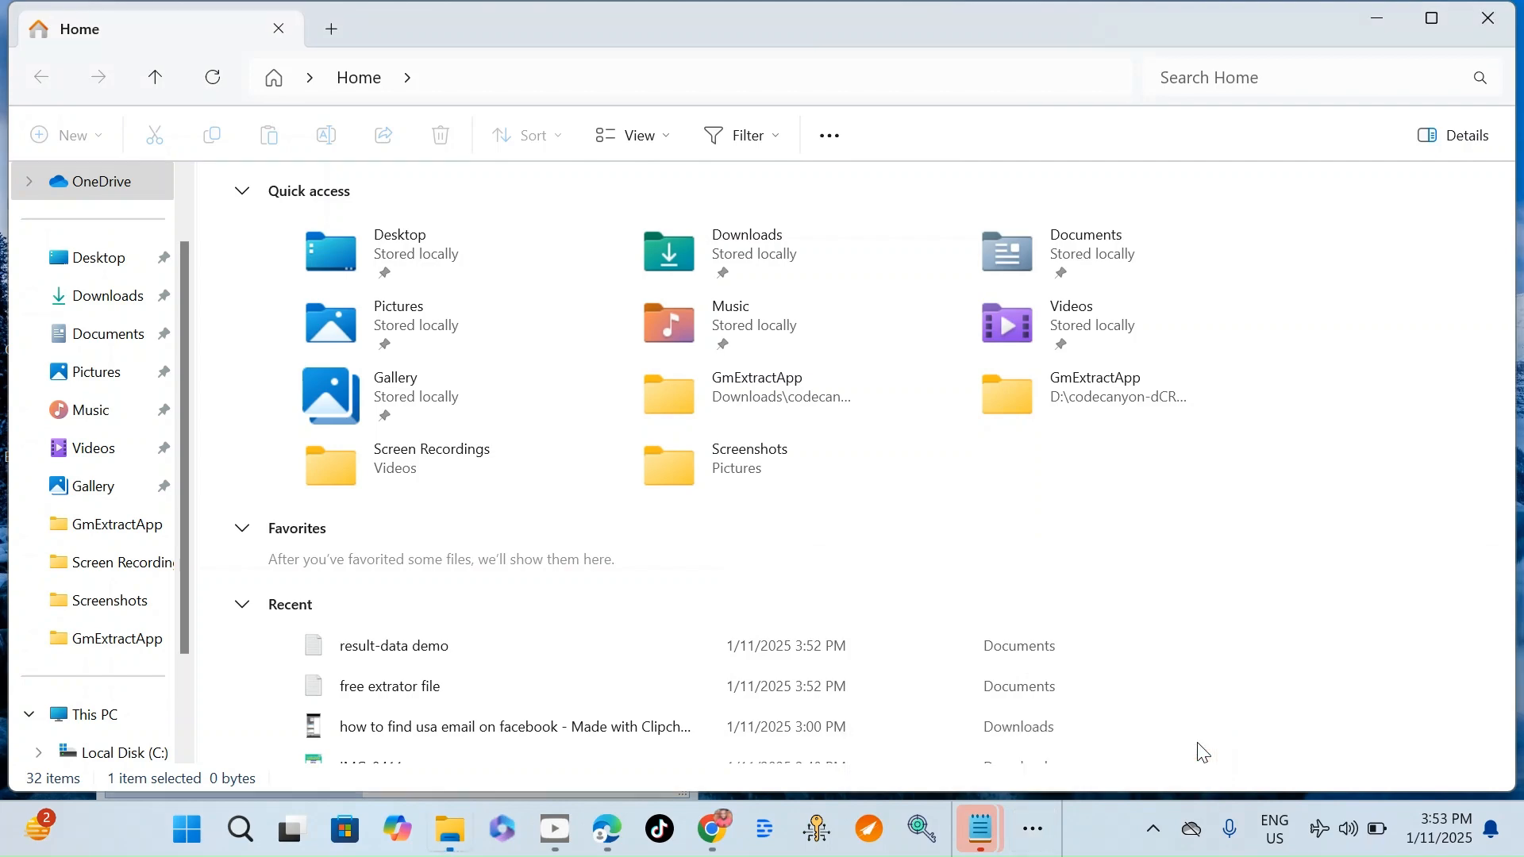
{"action": "left_click", "coordinate": [1032, 830]}
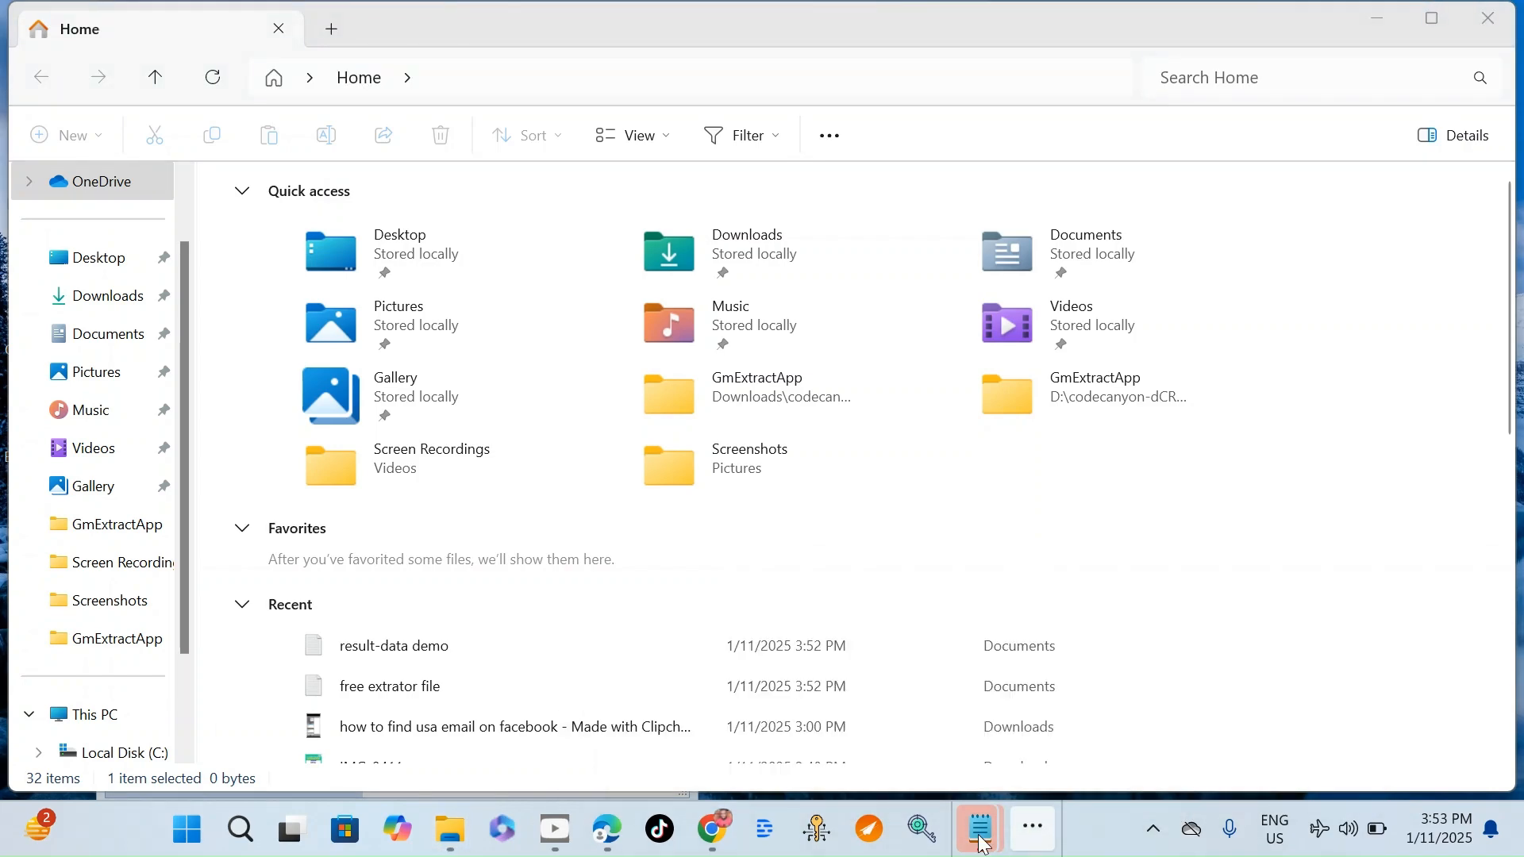
{"action": "mouse_move", "coordinate": [984, 844]}
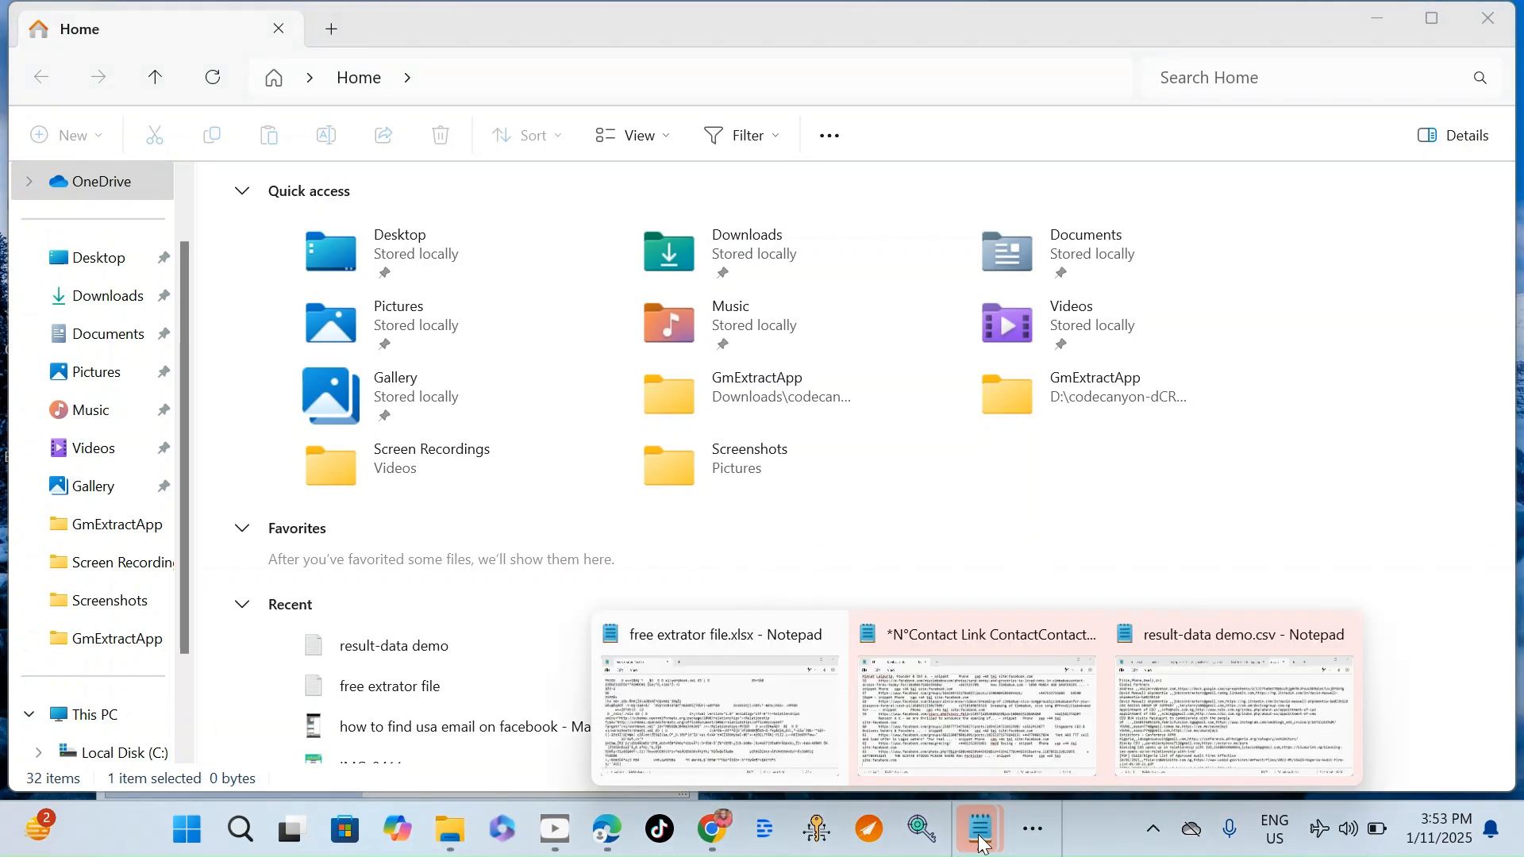
{"action": "left_click", "coordinate": [1188, 697]}
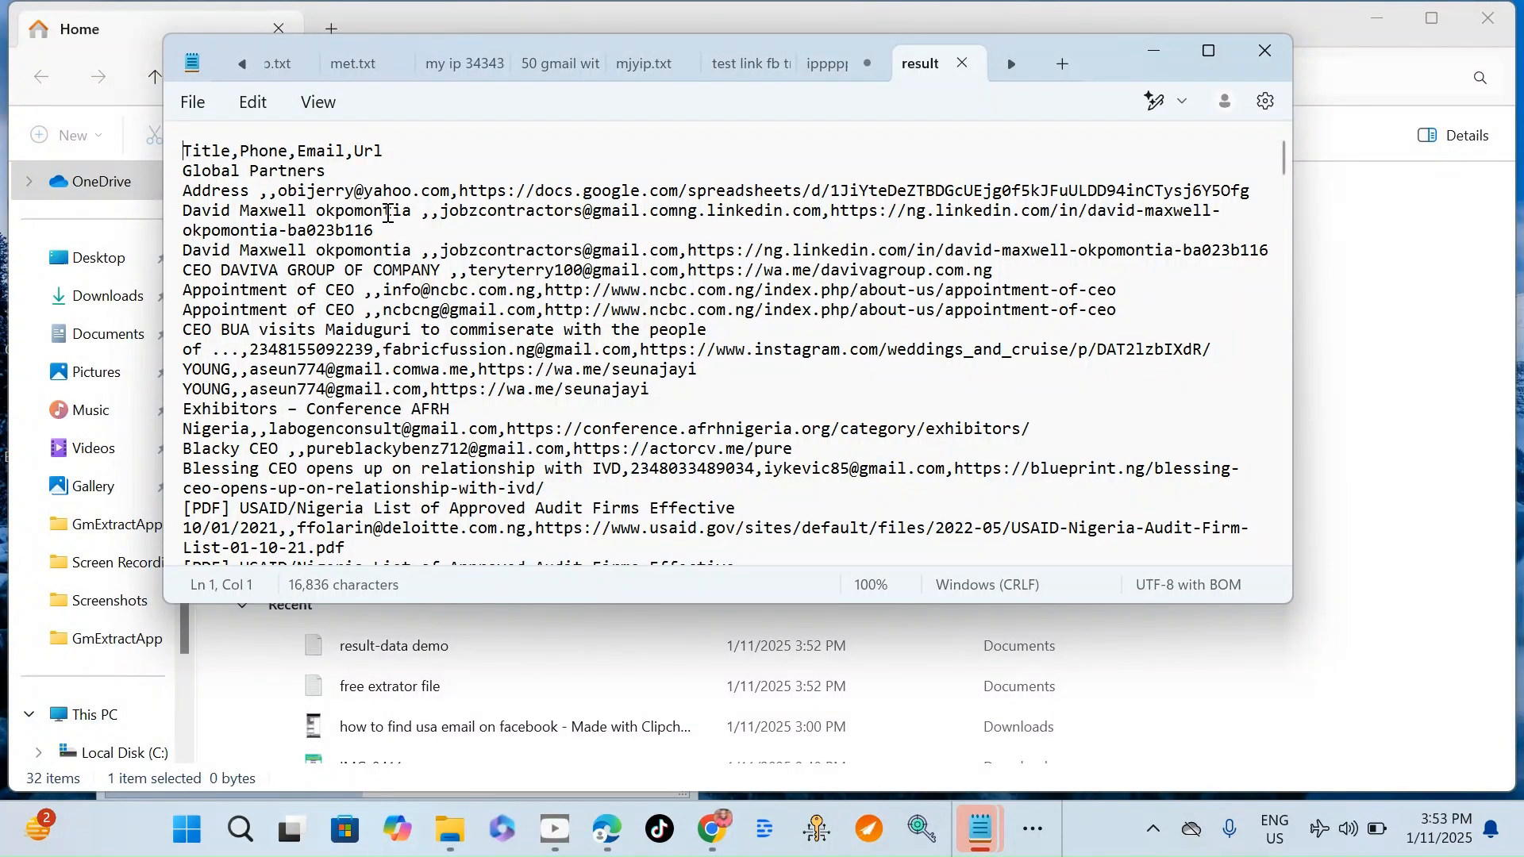
Step: Examine the exported titles, phone numbers, emails and URLs in result-data demo.csv
{"action": "scroll", "coordinate": [388, 215], "scroll_direction": "down", "scroll_amount": 15}
{"action": "scroll", "coordinate": [482, 281], "scroll_direction": "up", "scroll_amount": 10}
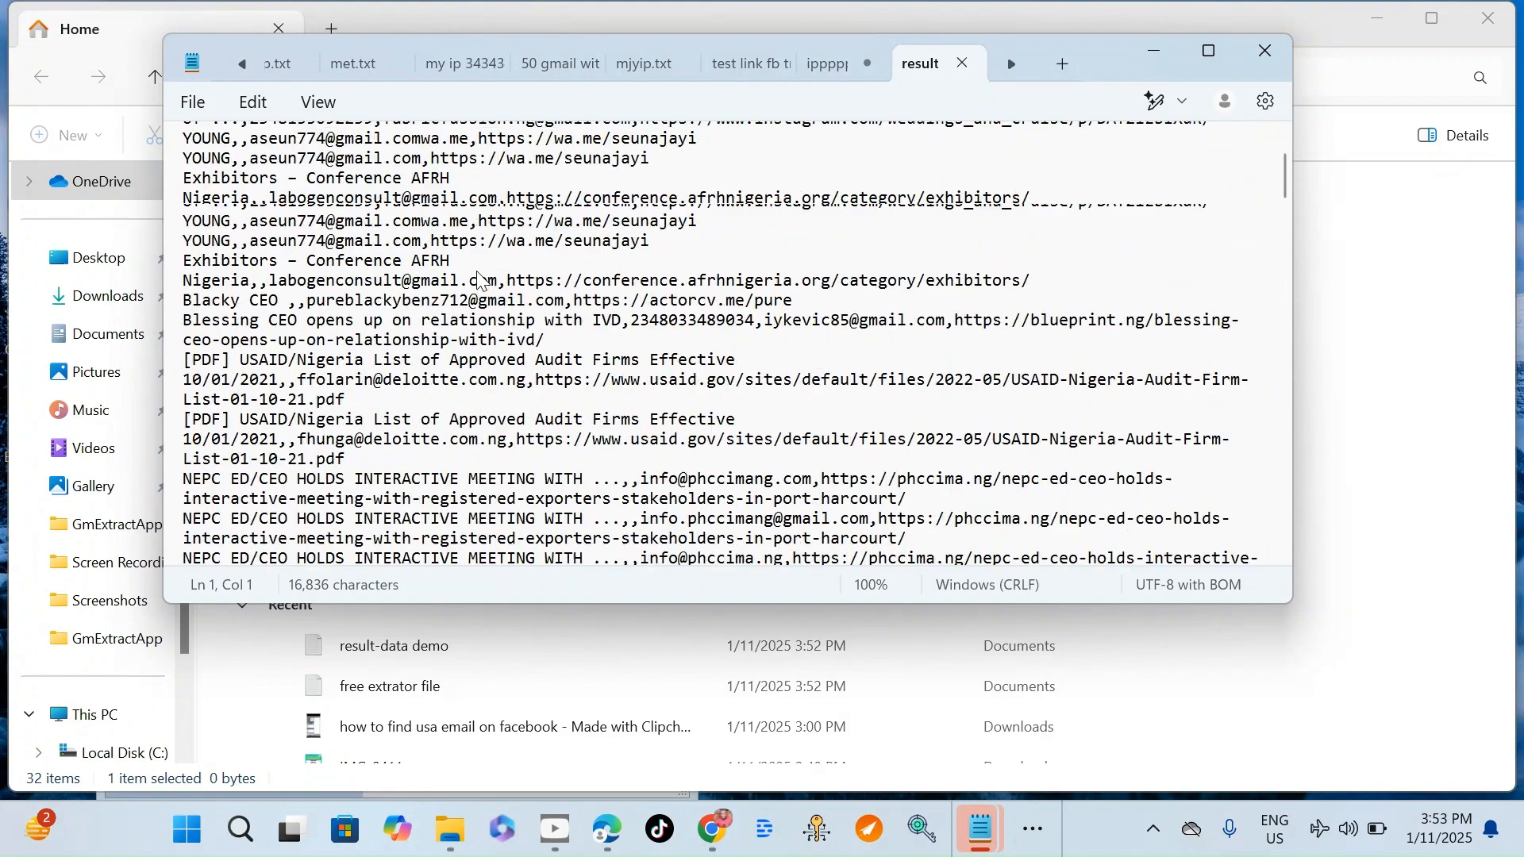
{"action": "scroll", "coordinate": [481, 282], "scroll_direction": "up", "scroll_amount": 3}
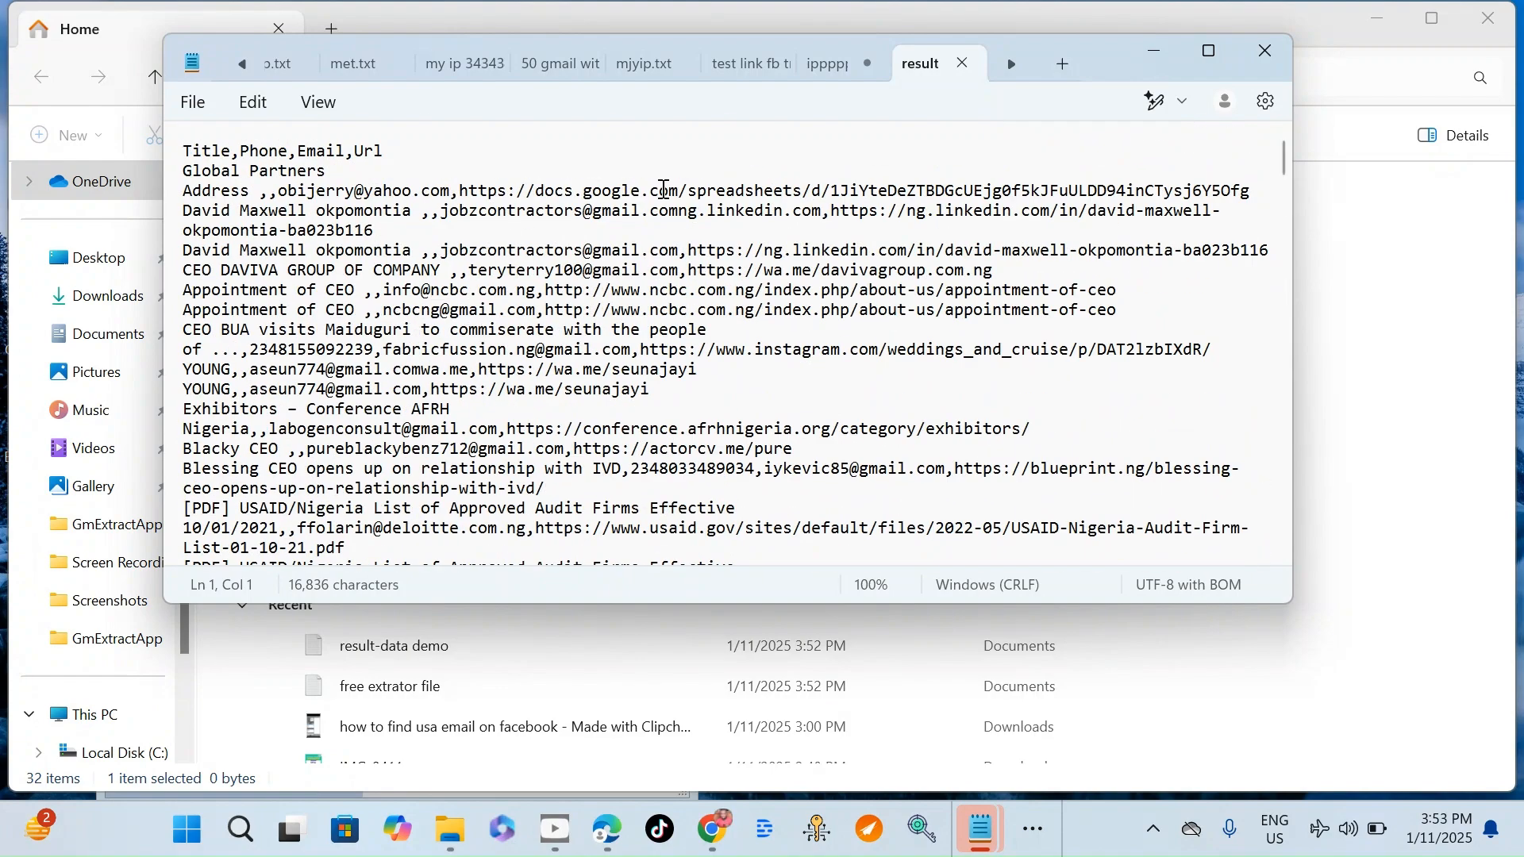
{"action": "scroll", "coordinate": [217, 216], "scroll_direction": "down", "scroll_amount": 5}
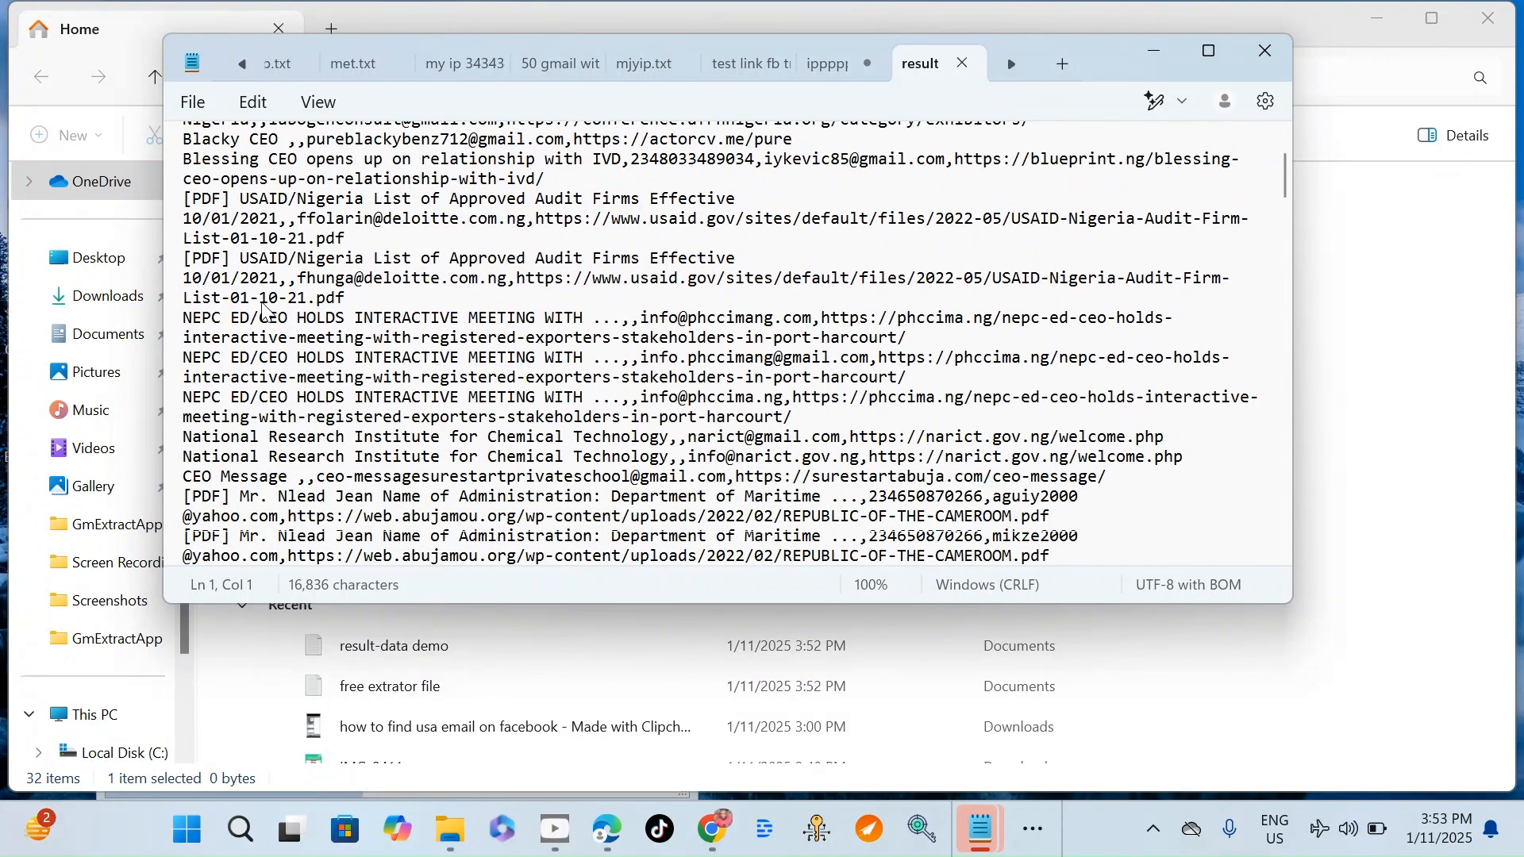
{"action": "scroll", "coordinate": [537, 214], "scroll_direction": "up", "scroll_amount": 5}
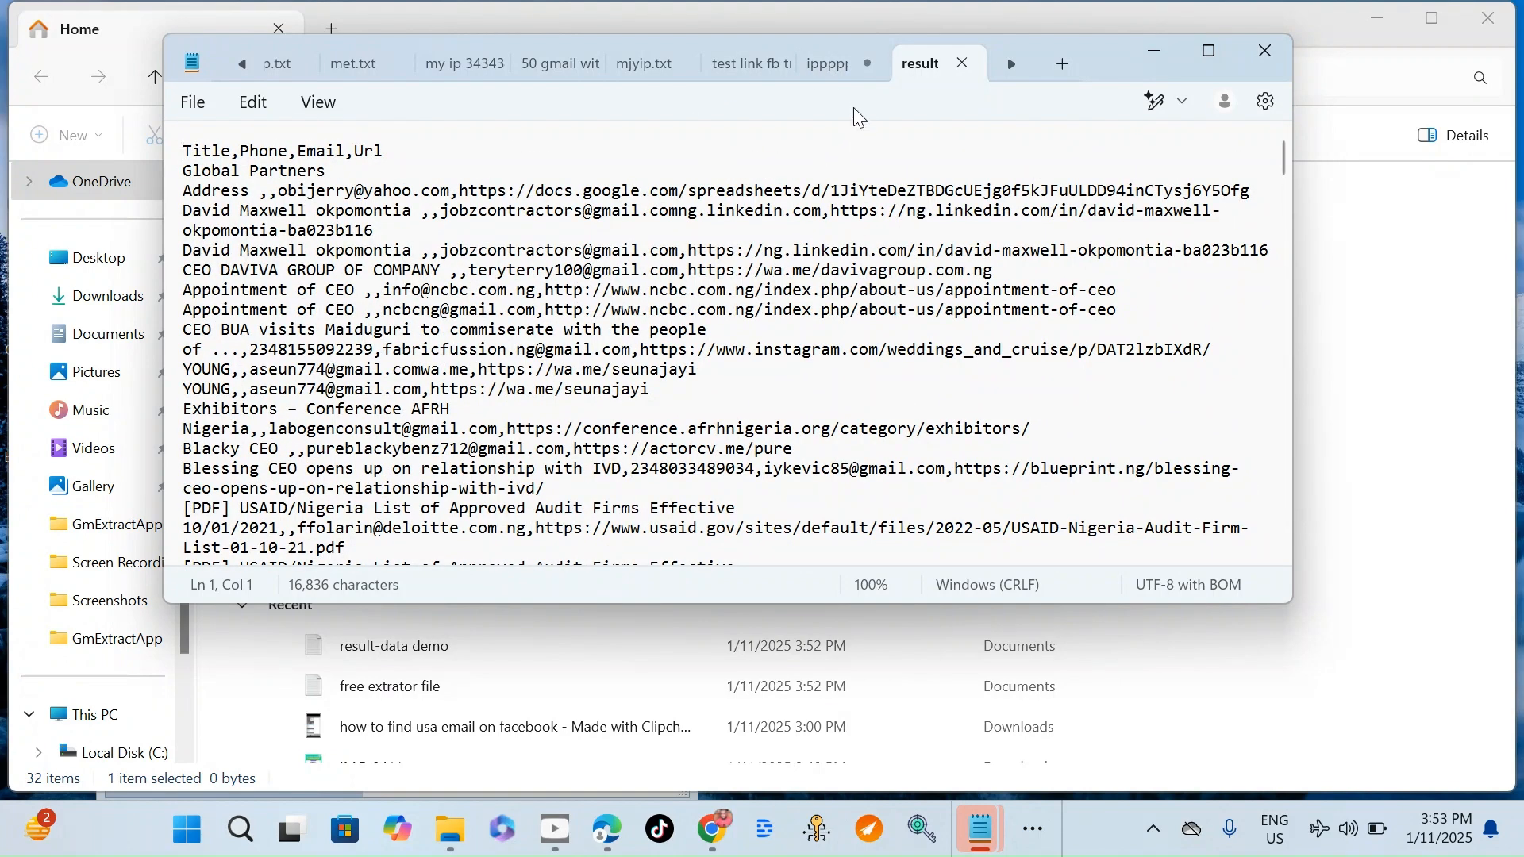
Step: Minimize the result-data demo.csv window and switch back to the Notepad window showing free extrator file.xlsx
{"action": "left_click", "coordinate": [1157, 52]}
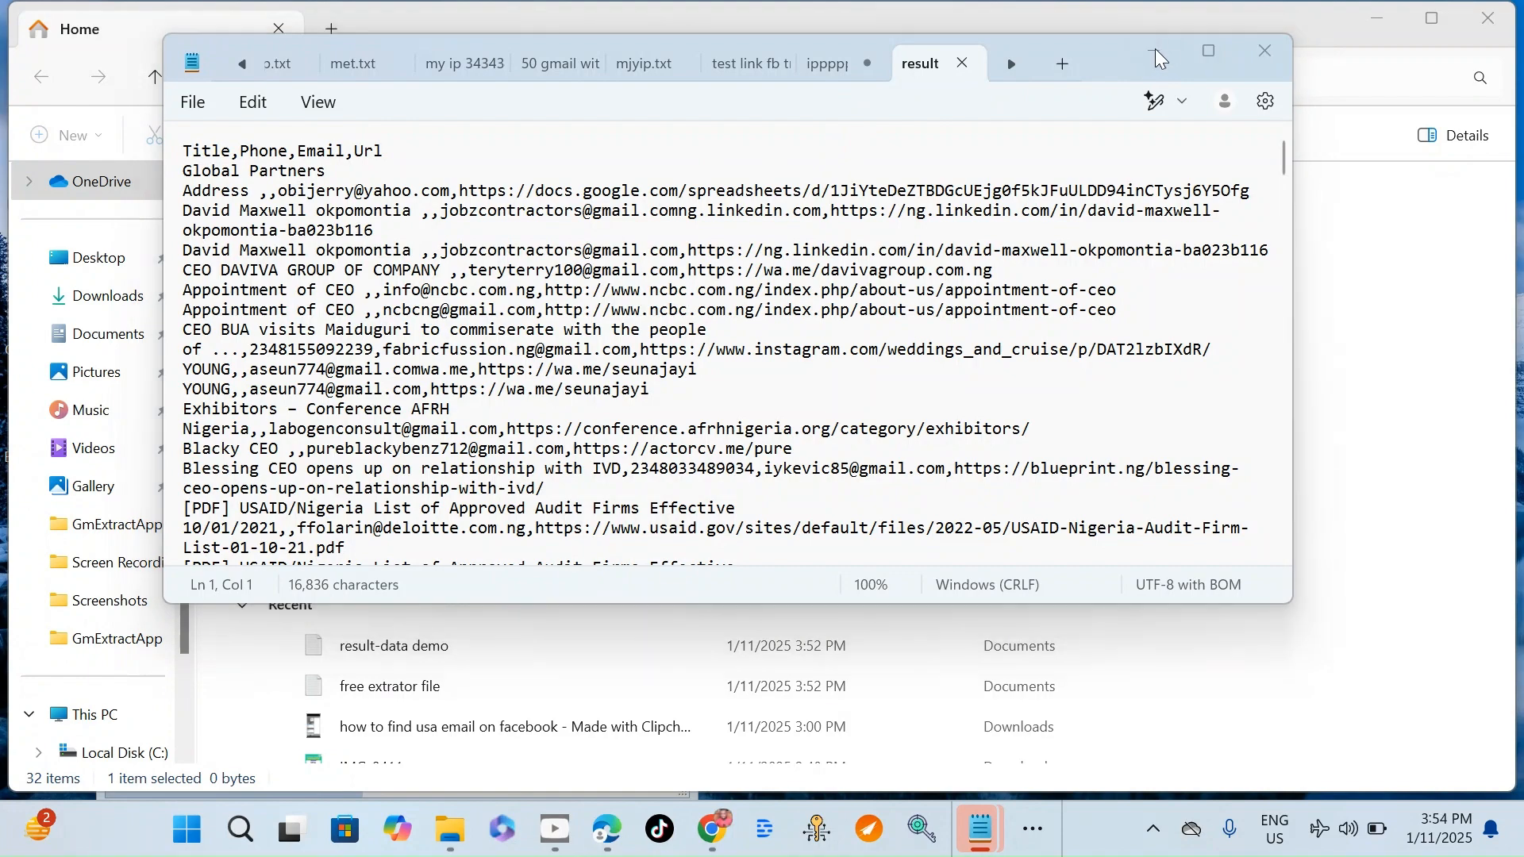
{"action": "mouse_move", "coordinate": [980, 844]}
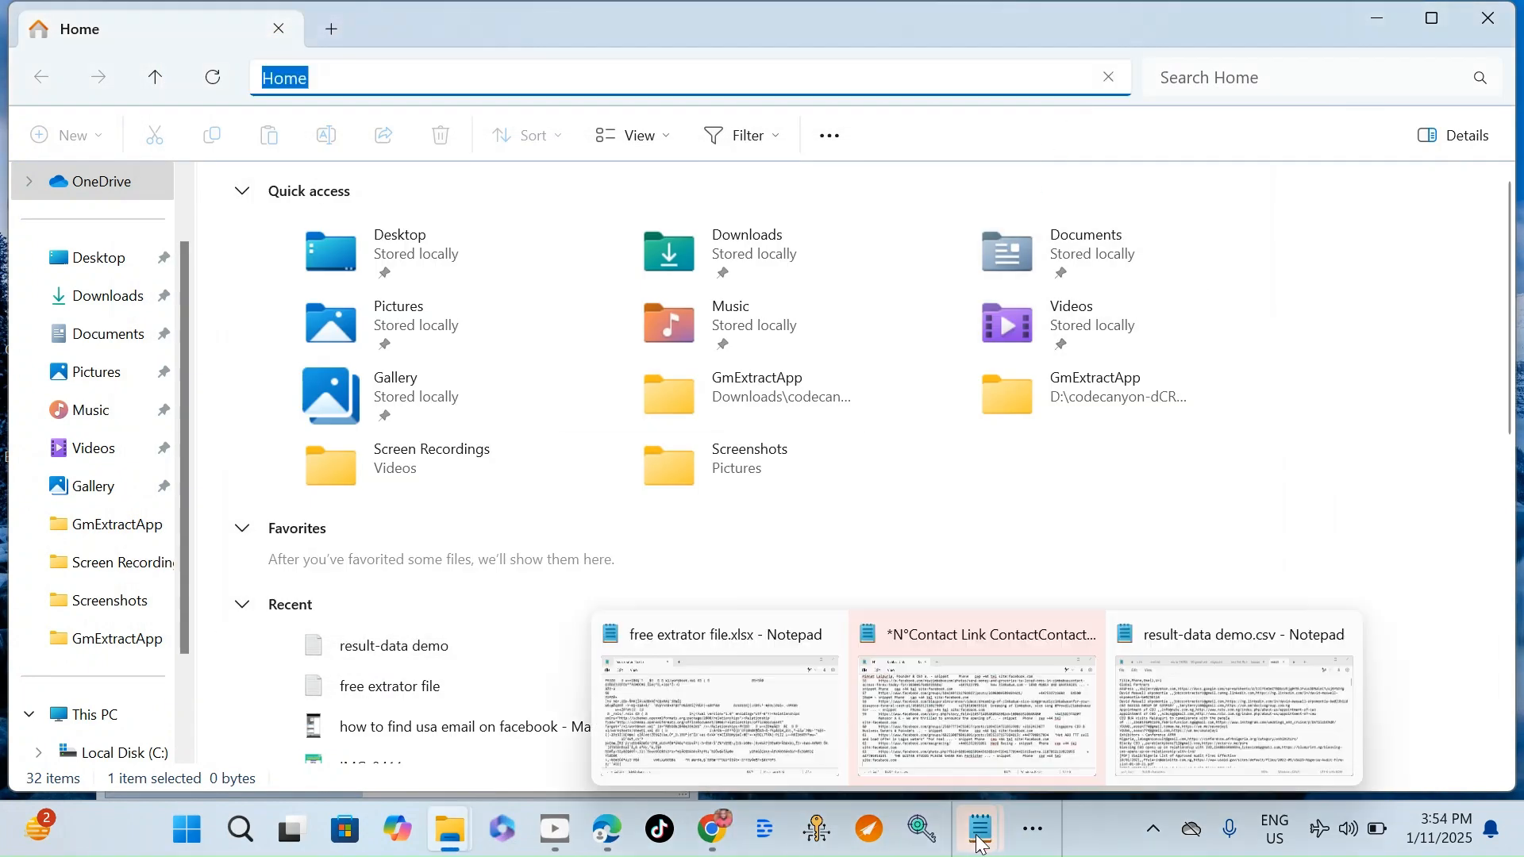
{"action": "left_click", "coordinate": [713, 693]}
Step: Examine free extrator file.xlsx again from its beginning through the later lines to check whether any contact data is legible
{"action": "scroll", "coordinate": [516, 377], "scroll_direction": "down", "scroll_amount": 4}
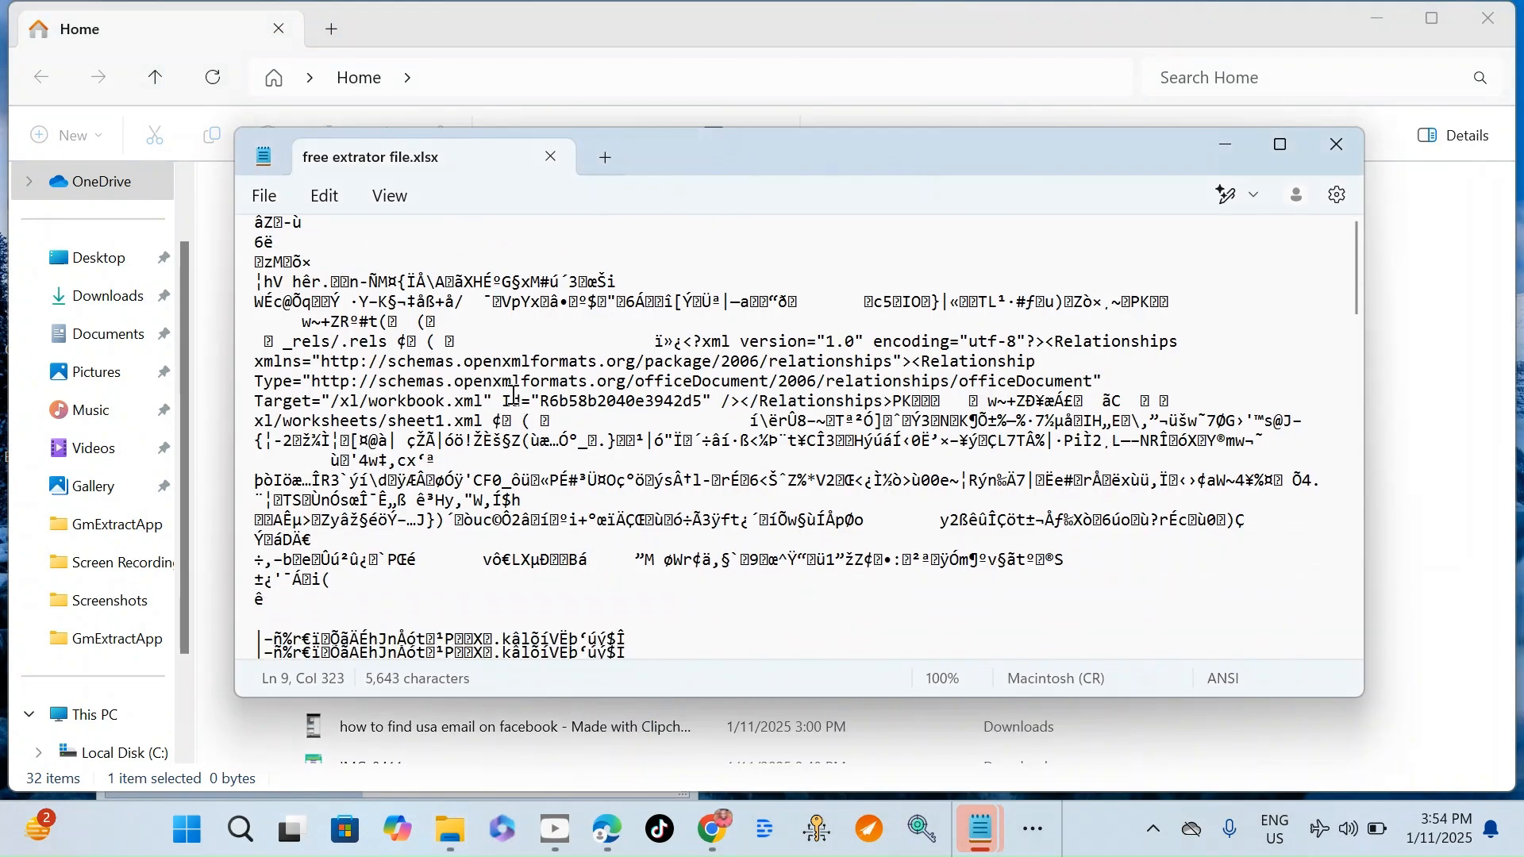
{"action": "scroll", "coordinate": [538, 432], "scroll_direction": "up", "scroll_amount": 4}
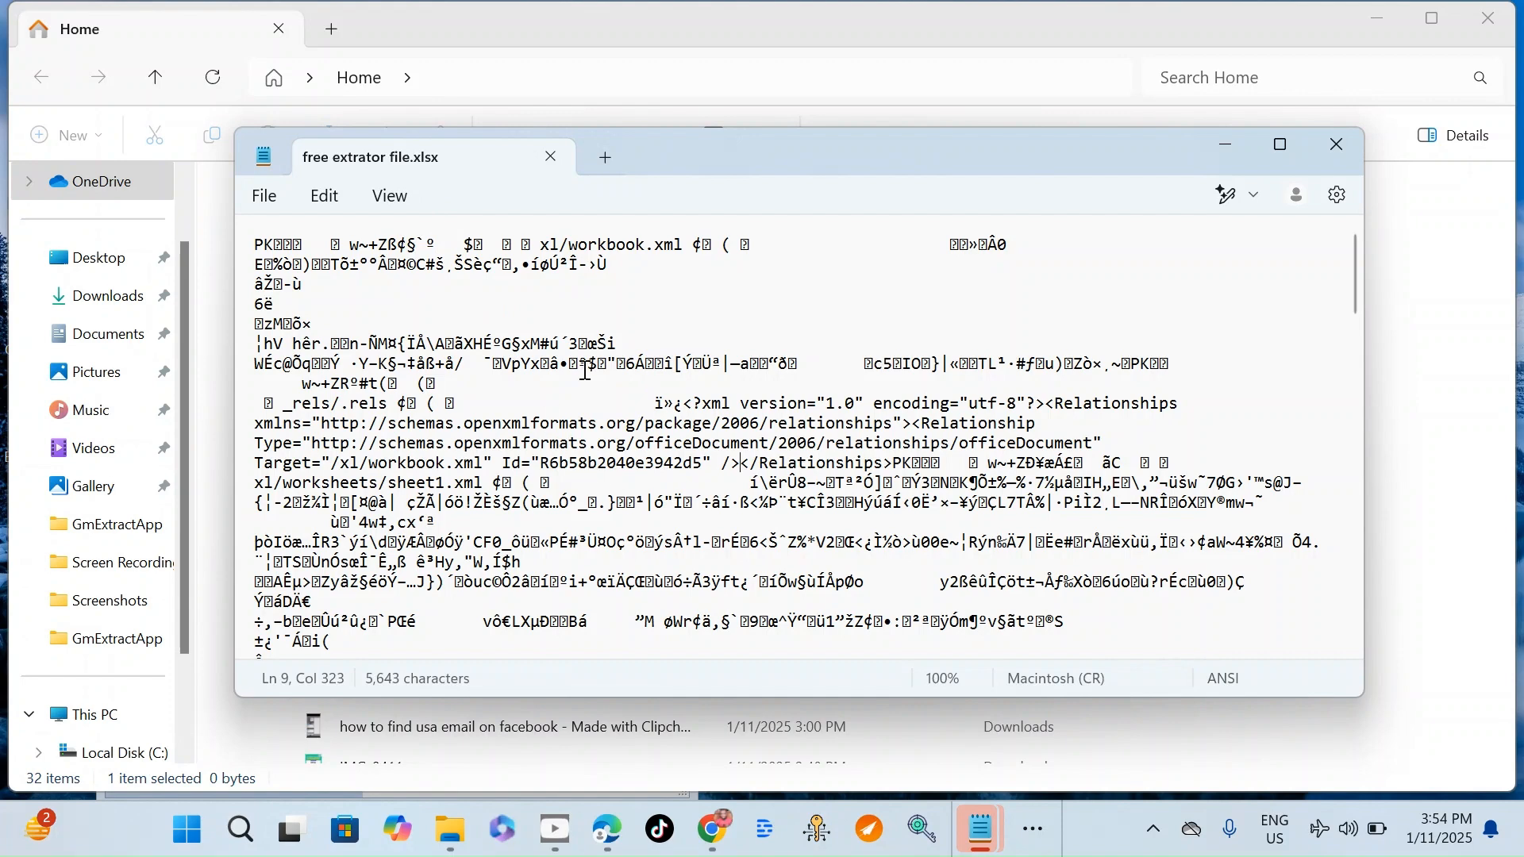
{"action": "scroll", "coordinate": [742, 433], "scroll_direction": "down", "scroll_amount": 5}
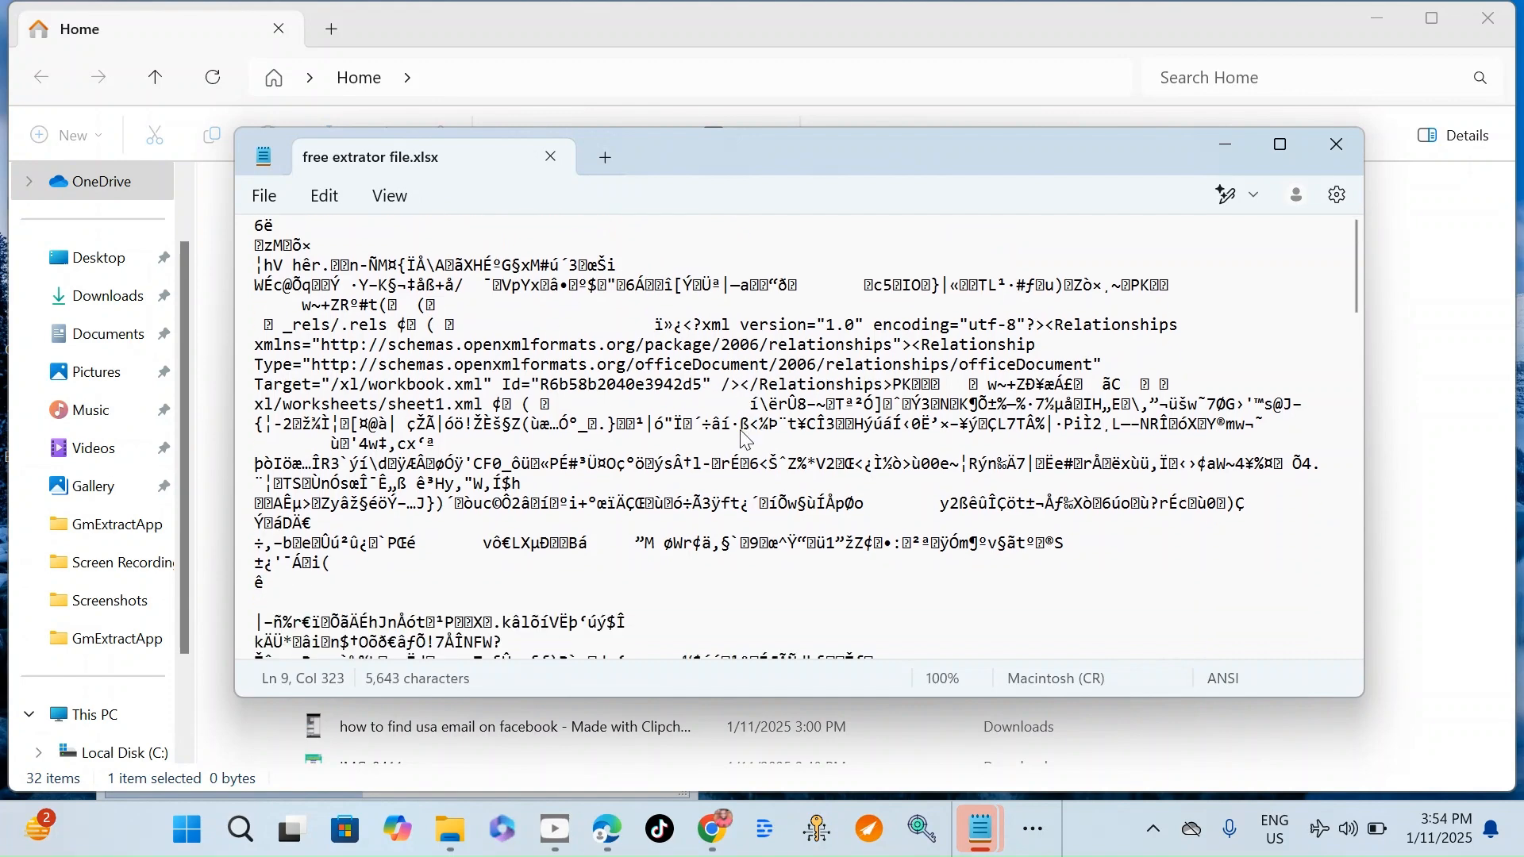
{"action": "scroll", "coordinate": [746, 439], "scroll_direction": "up", "scroll_amount": 3}
{"action": "scroll", "coordinate": [744, 438], "scroll_direction": "up", "scroll_amount": 2}
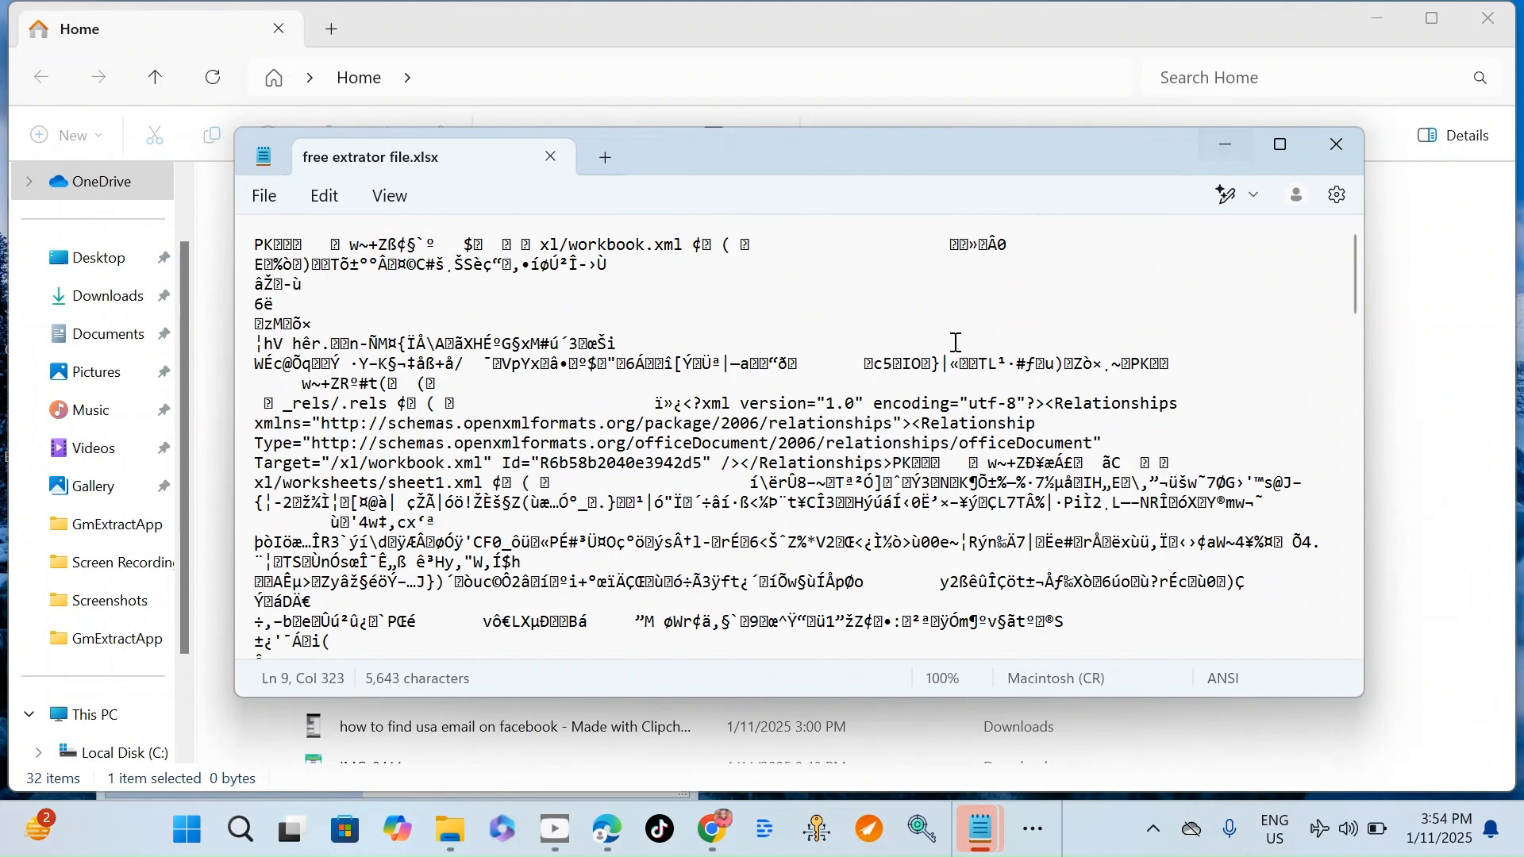
{"action": "scroll", "coordinate": [470, 348], "scroll_direction": "down", "scroll_amount": 6}
{"action": "scroll", "coordinate": [490, 390], "scroll_direction": "up", "scroll_amount": 6}
{"action": "scroll", "coordinate": [702, 439], "scroll_direction": "down", "scroll_amount": 6}
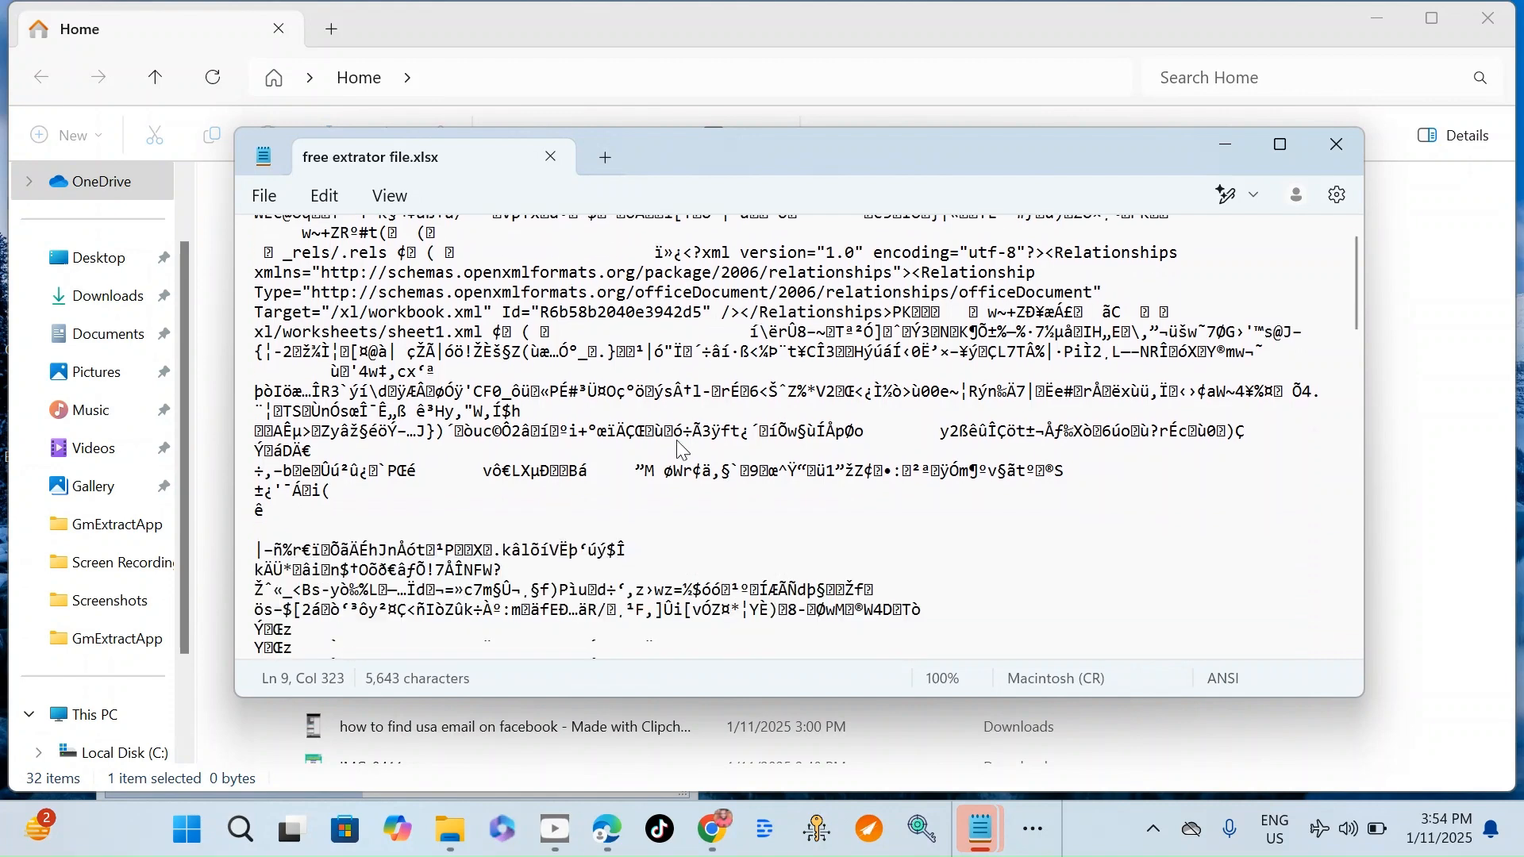
{"action": "scroll", "coordinate": [558, 444], "scroll_direction": "down", "scroll_amount": 4}
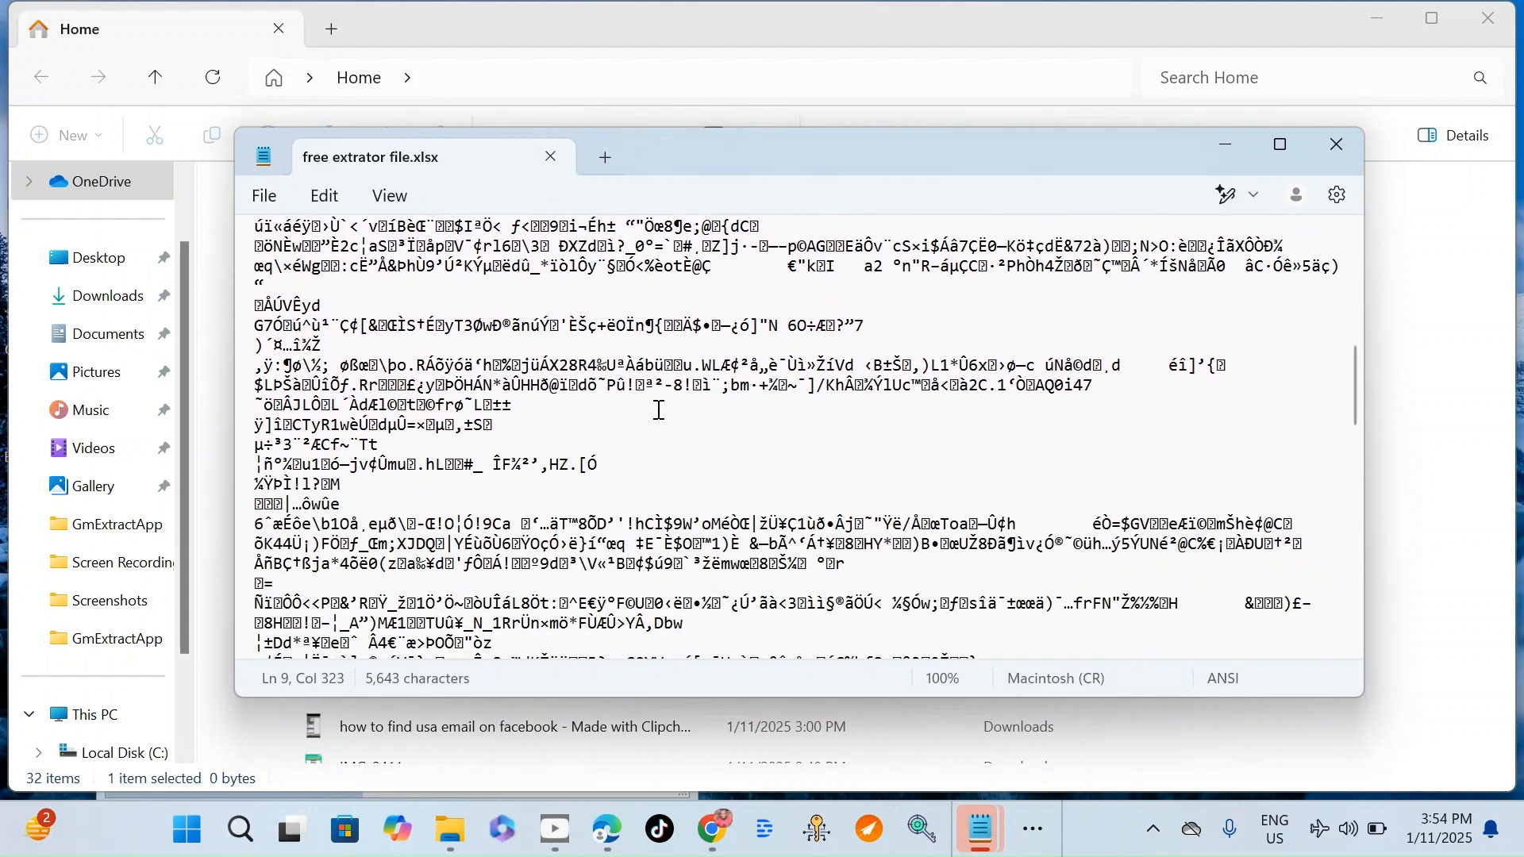
{"action": "left_click", "coordinate": [659, 410]}
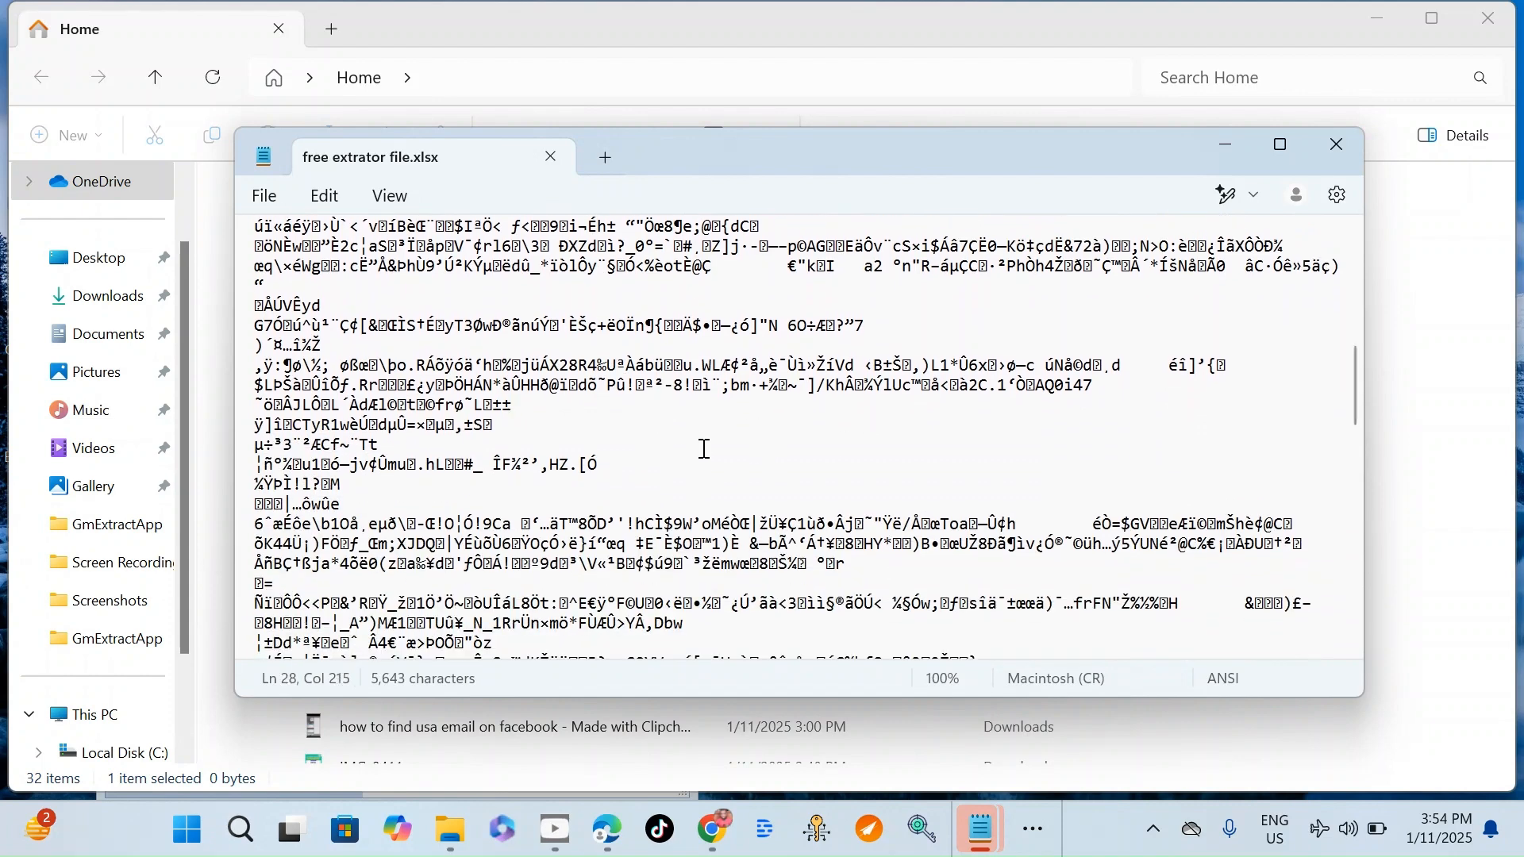
{"action": "scroll", "coordinate": [663, 427], "scroll_direction": "up", "scroll_amount": 3}
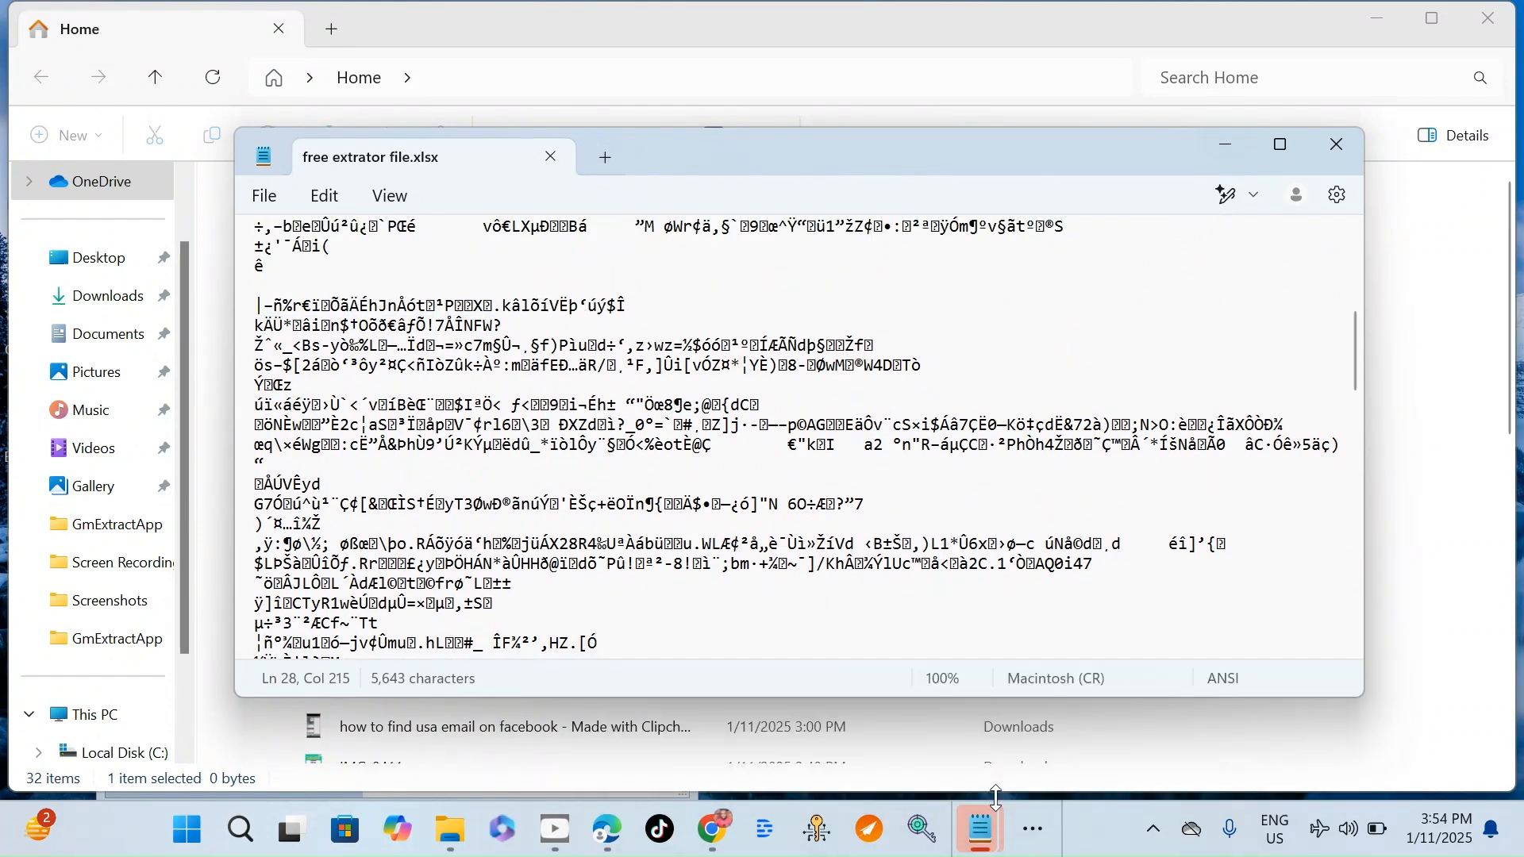
Step: Switch to Email Word and export its extracted results as an HTML file in the Documents folder
{"action": "left_click", "coordinate": [1033, 830]}
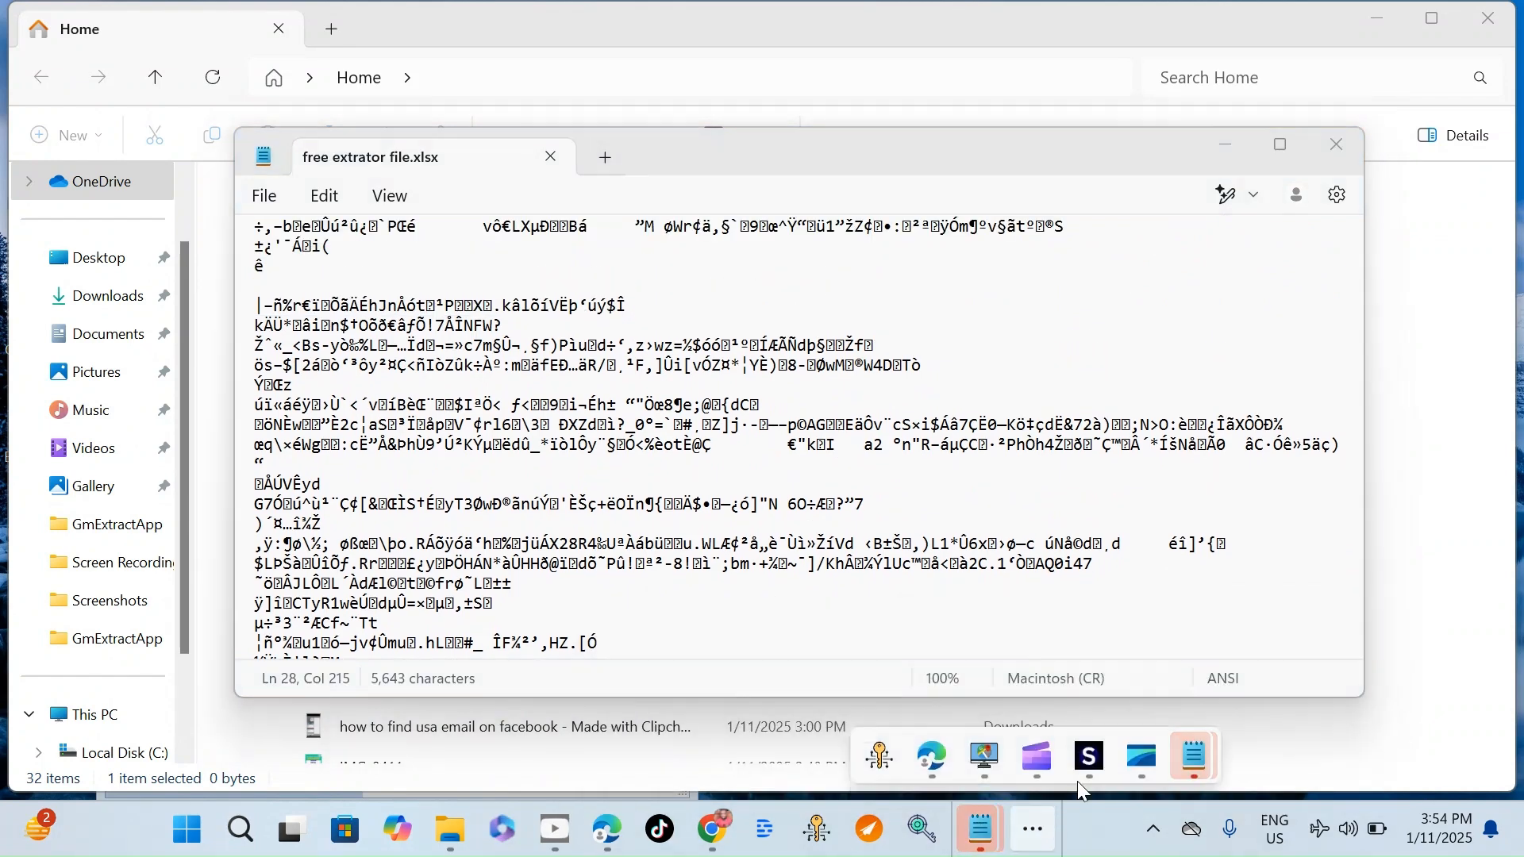
{"action": "left_click", "coordinate": [1088, 757]}
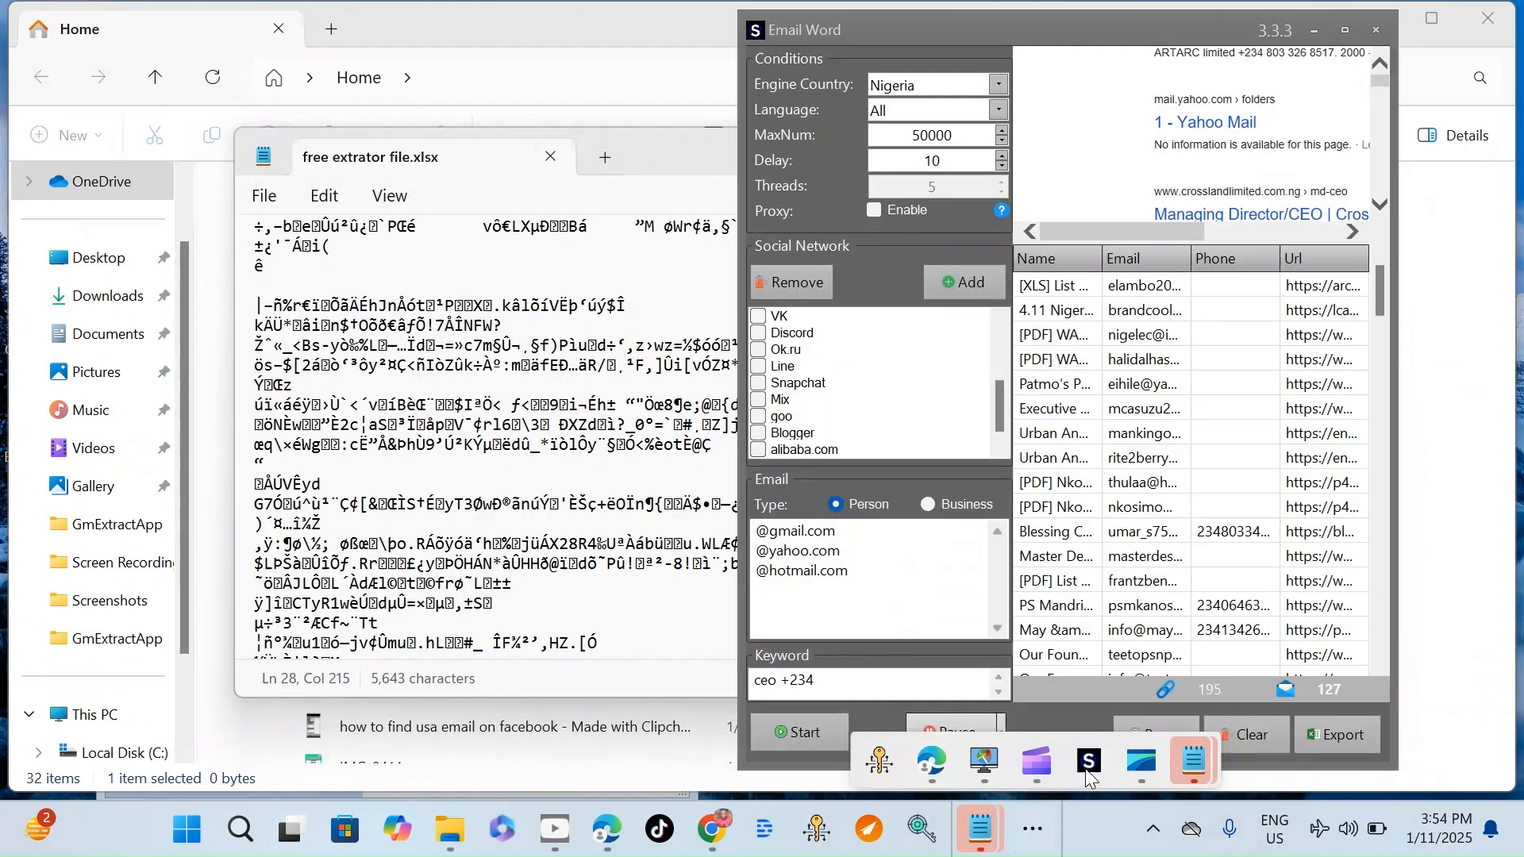
{"action": "right_click", "coordinate": [1143, 403]}
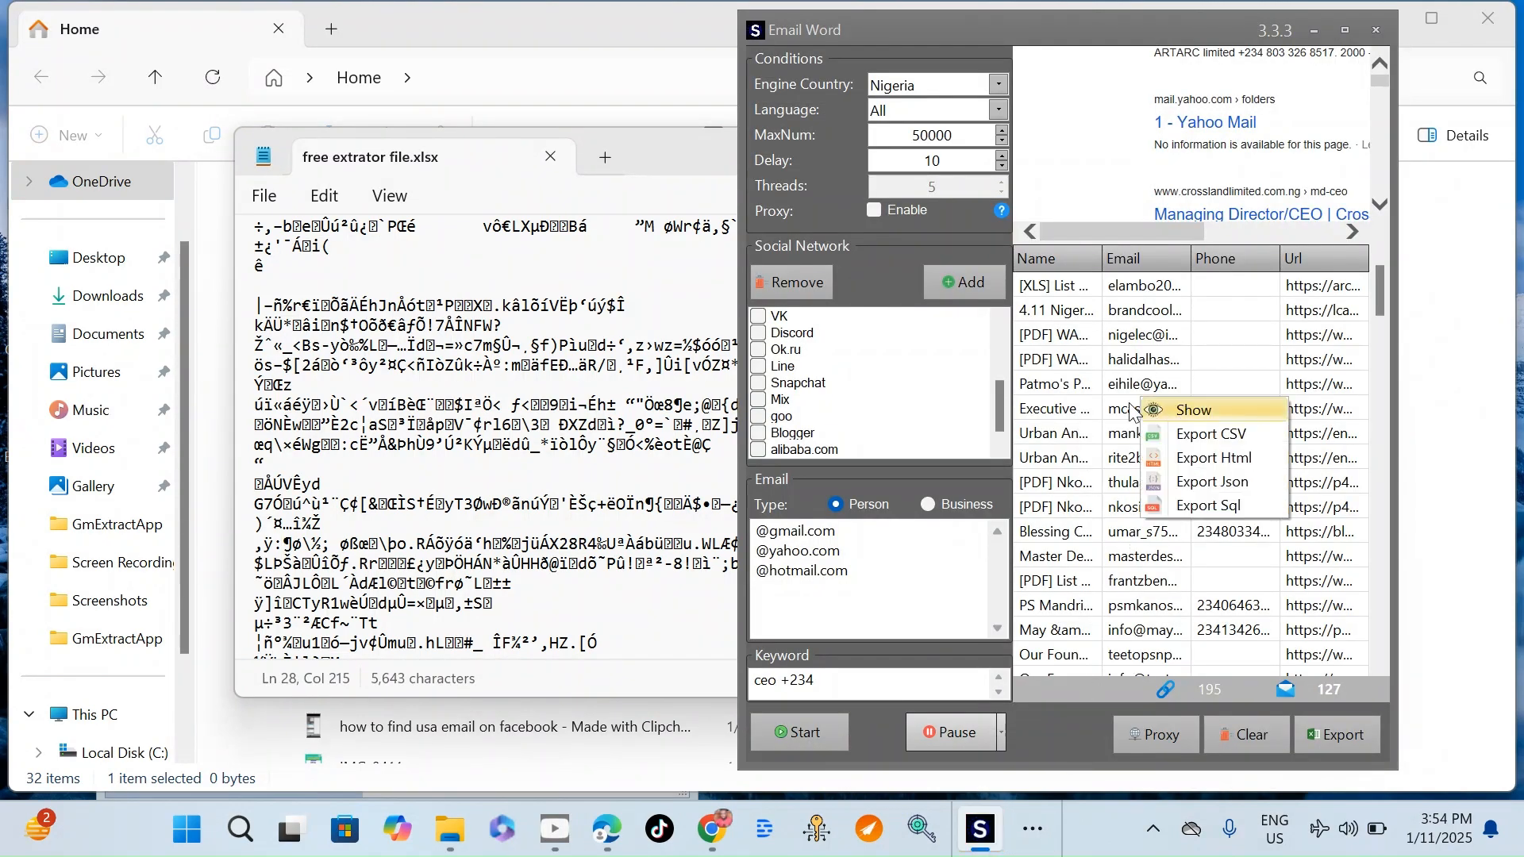
{"action": "left_click", "coordinate": [1219, 459]}
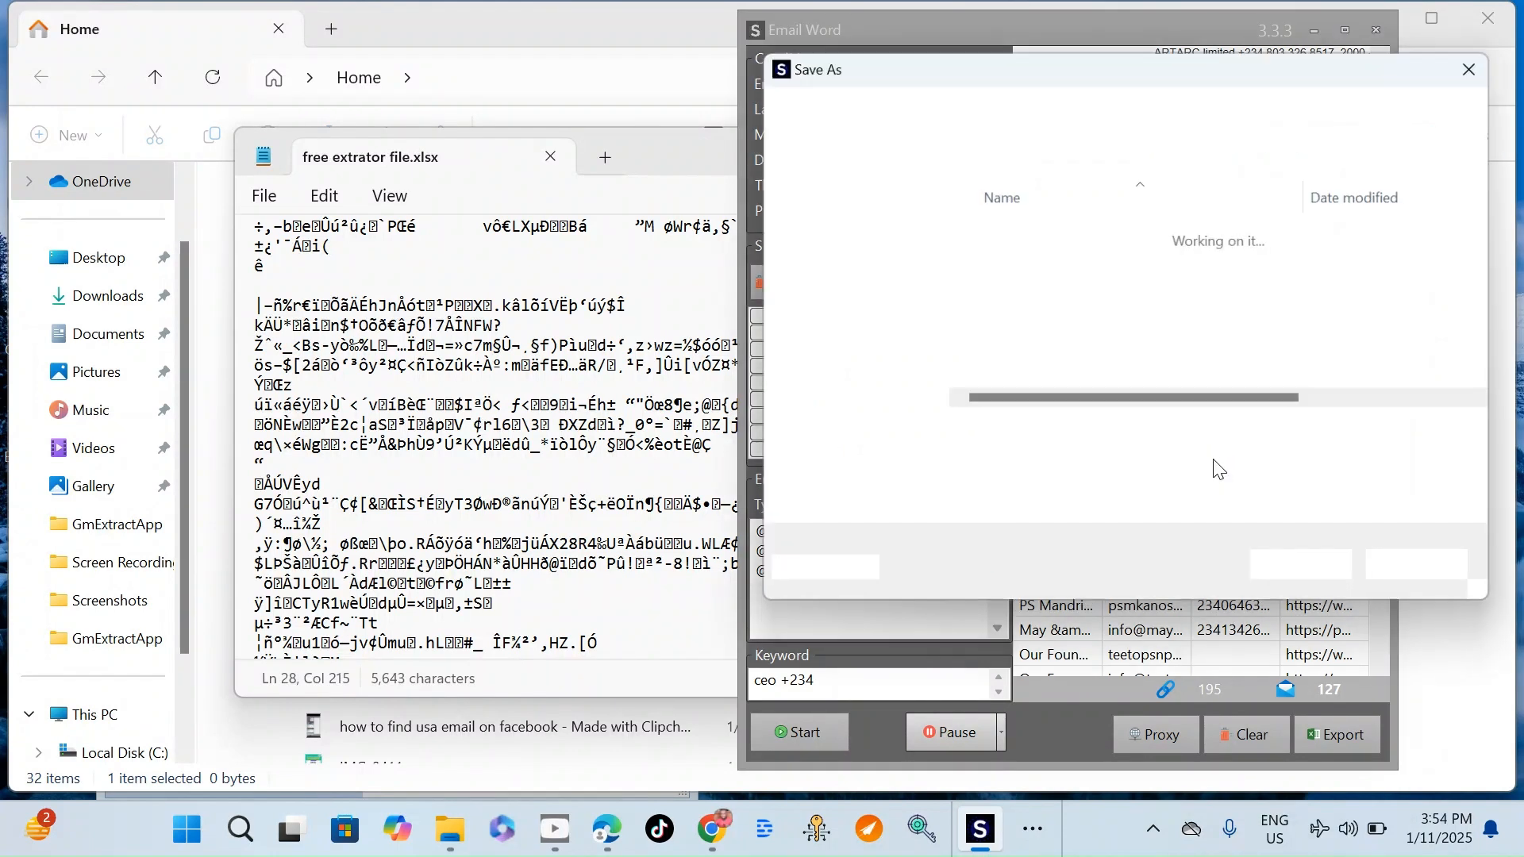
{"action": "left_click", "coordinate": [1339, 585]}
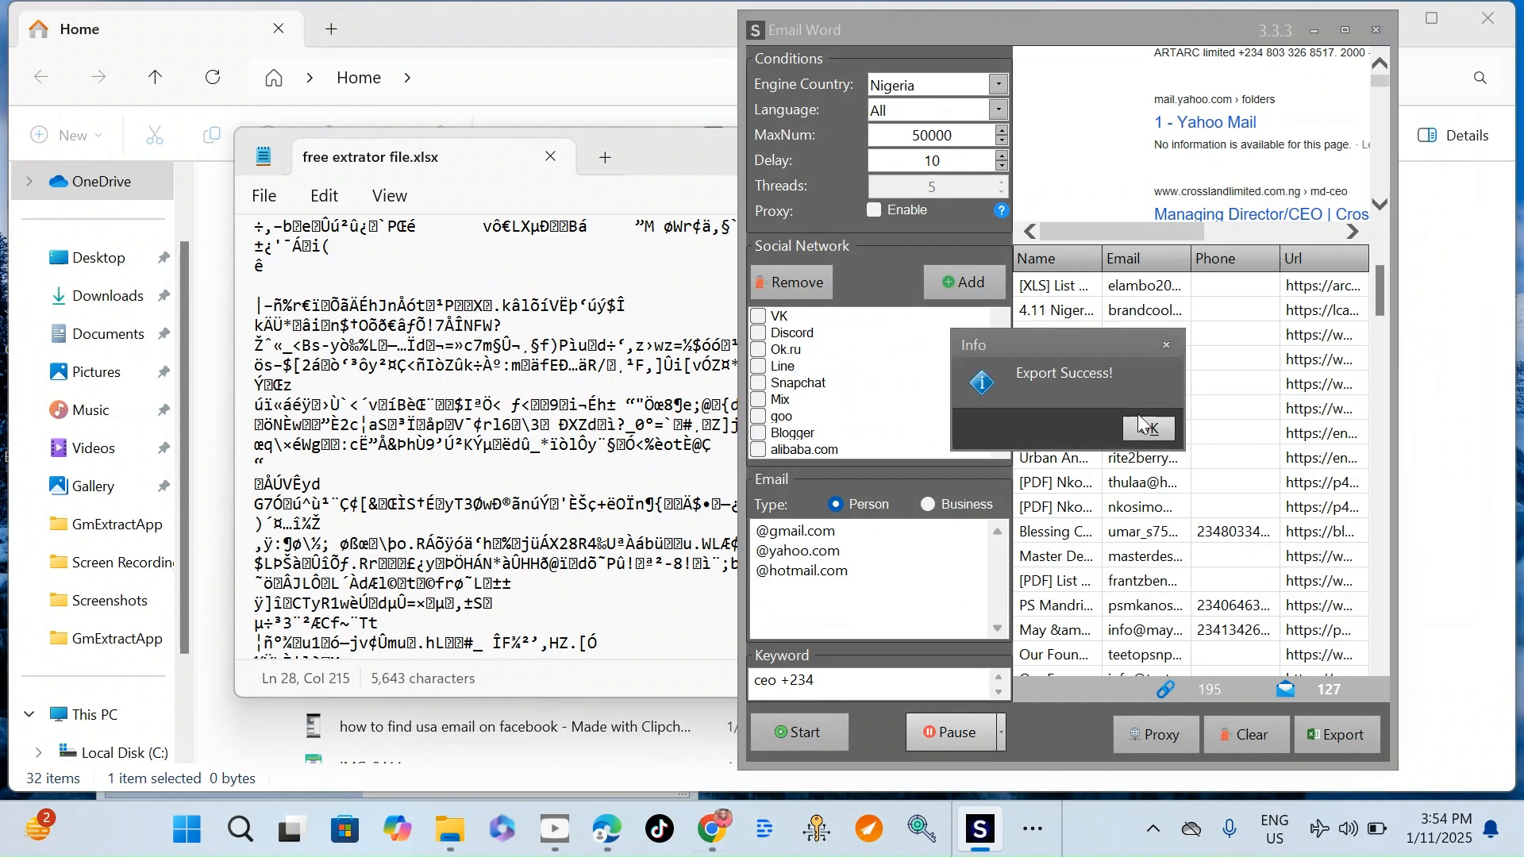
{"action": "key", "text": "Return"}
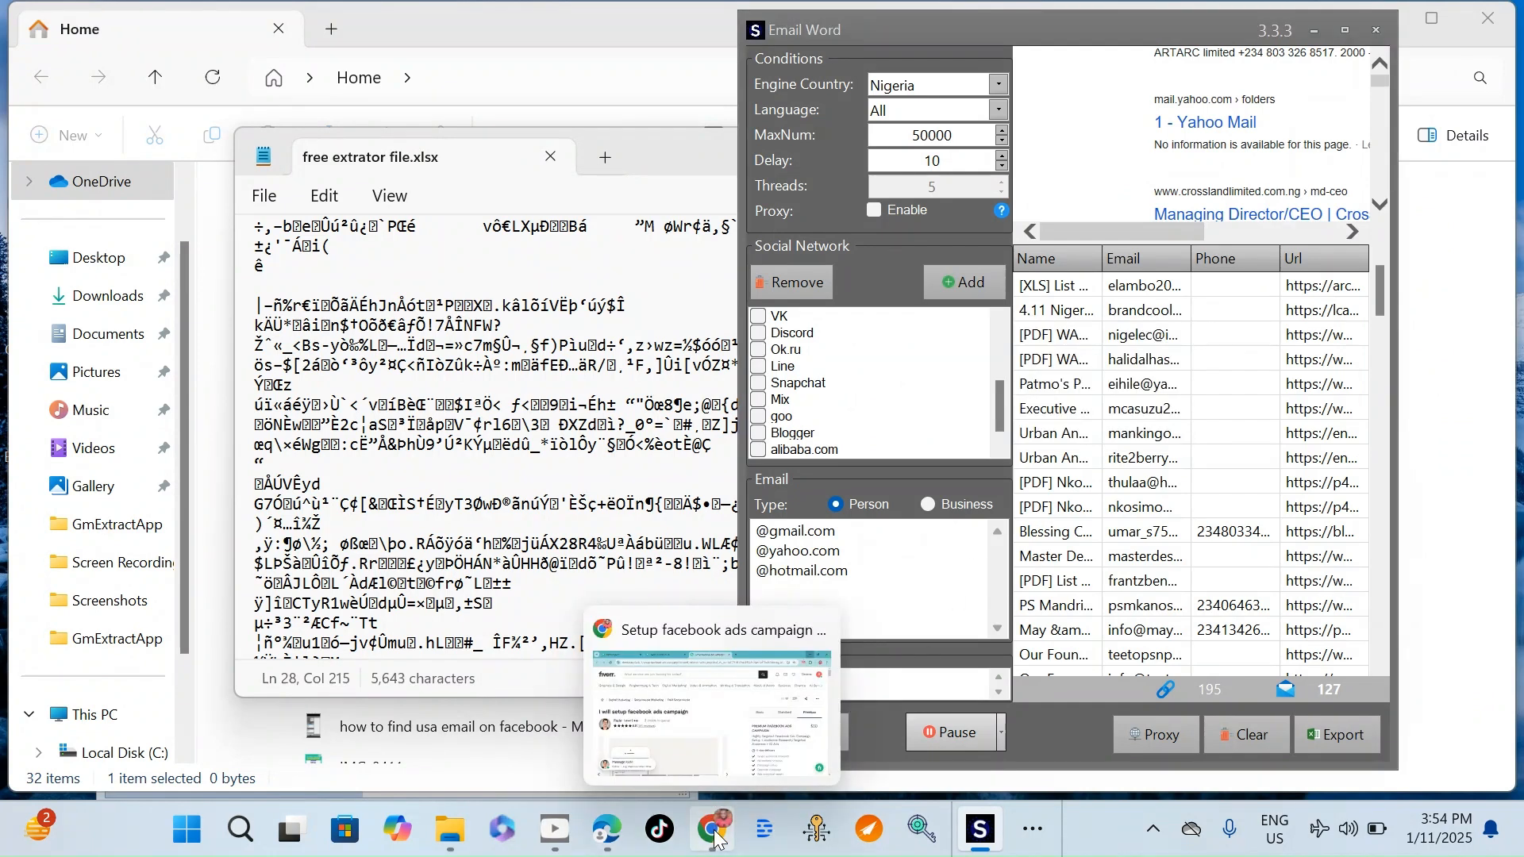
Step: Switch to File Explorer and open the newly exported HTML file 309830453 from the recent files
{"action": "mouse_move", "coordinate": [452, 834]}
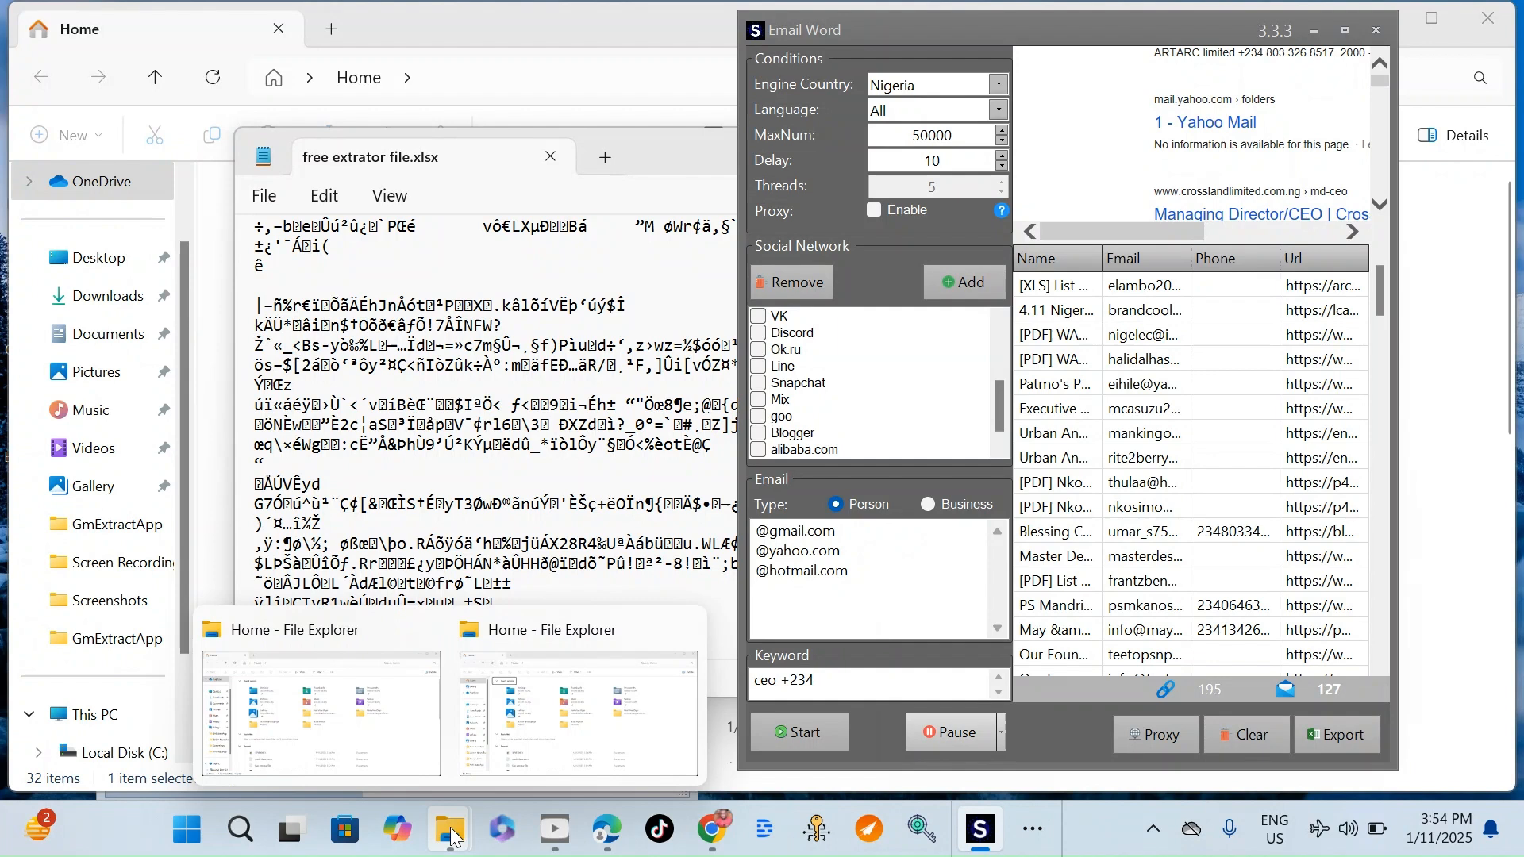
{"action": "left_click", "coordinate": [341, 716]}
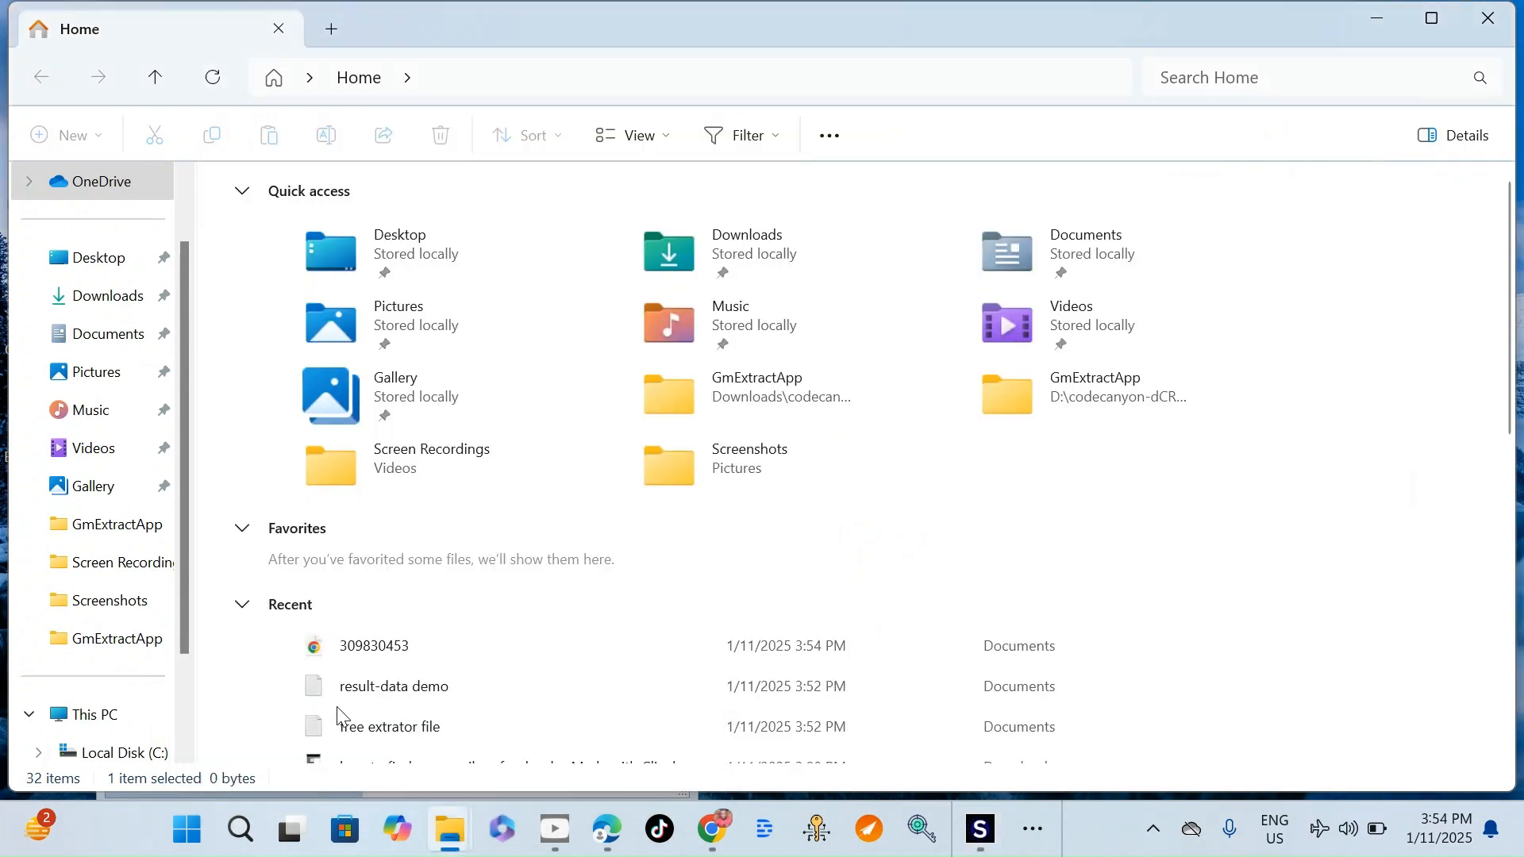
{"action": "double_click", "coordinate": [387, 653]}
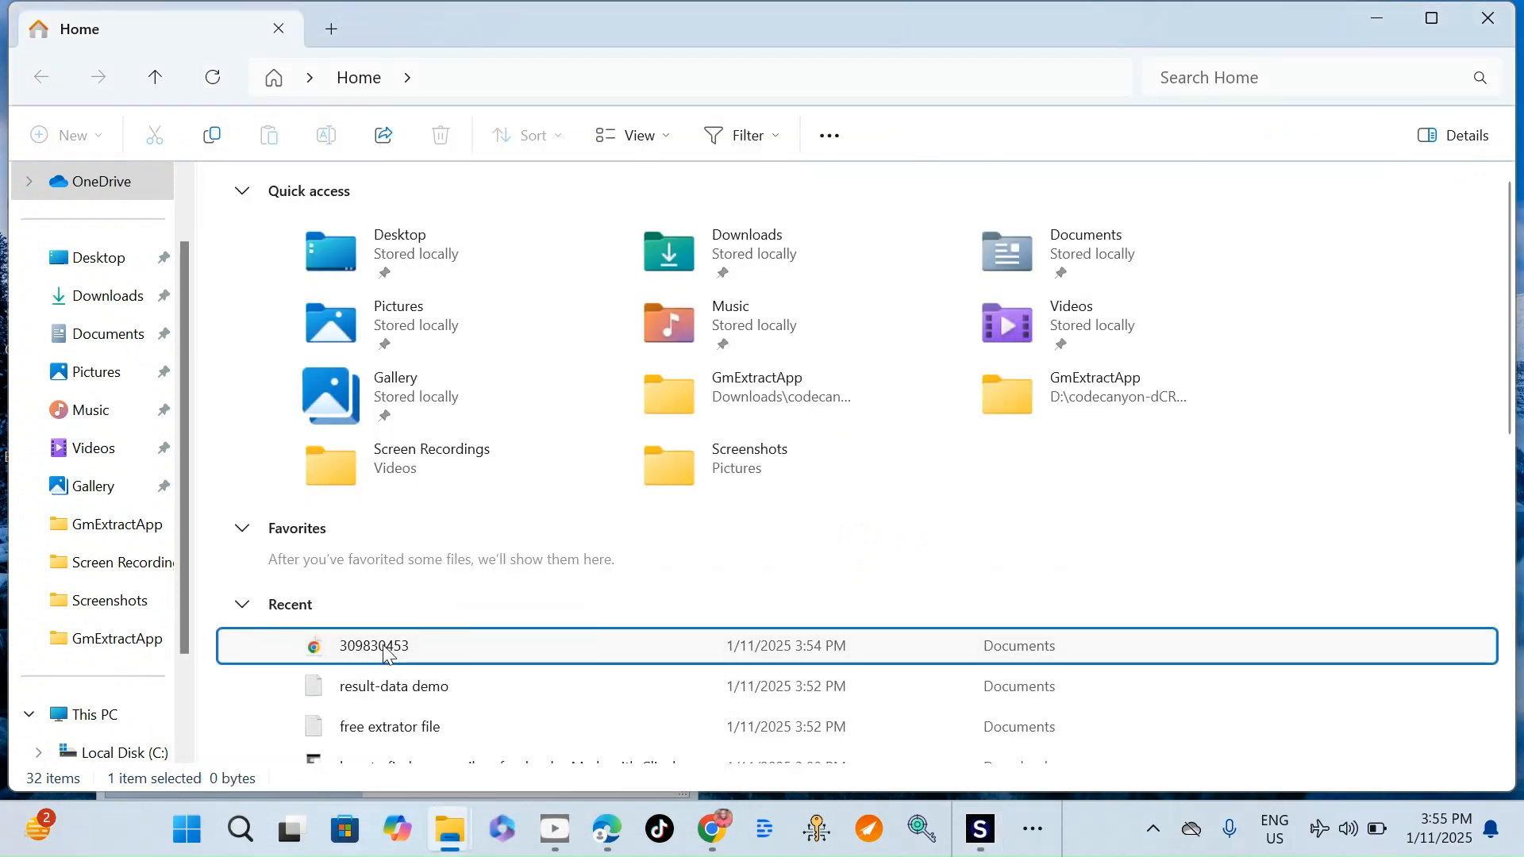
Step: Examine the titles, phone numbers, emails and URLs throughout the exported HTML table, down to its last row
{"action": "scroll", "coordinate": [508, 318], "scroll_direction": "down", "scroll_amount": 20}
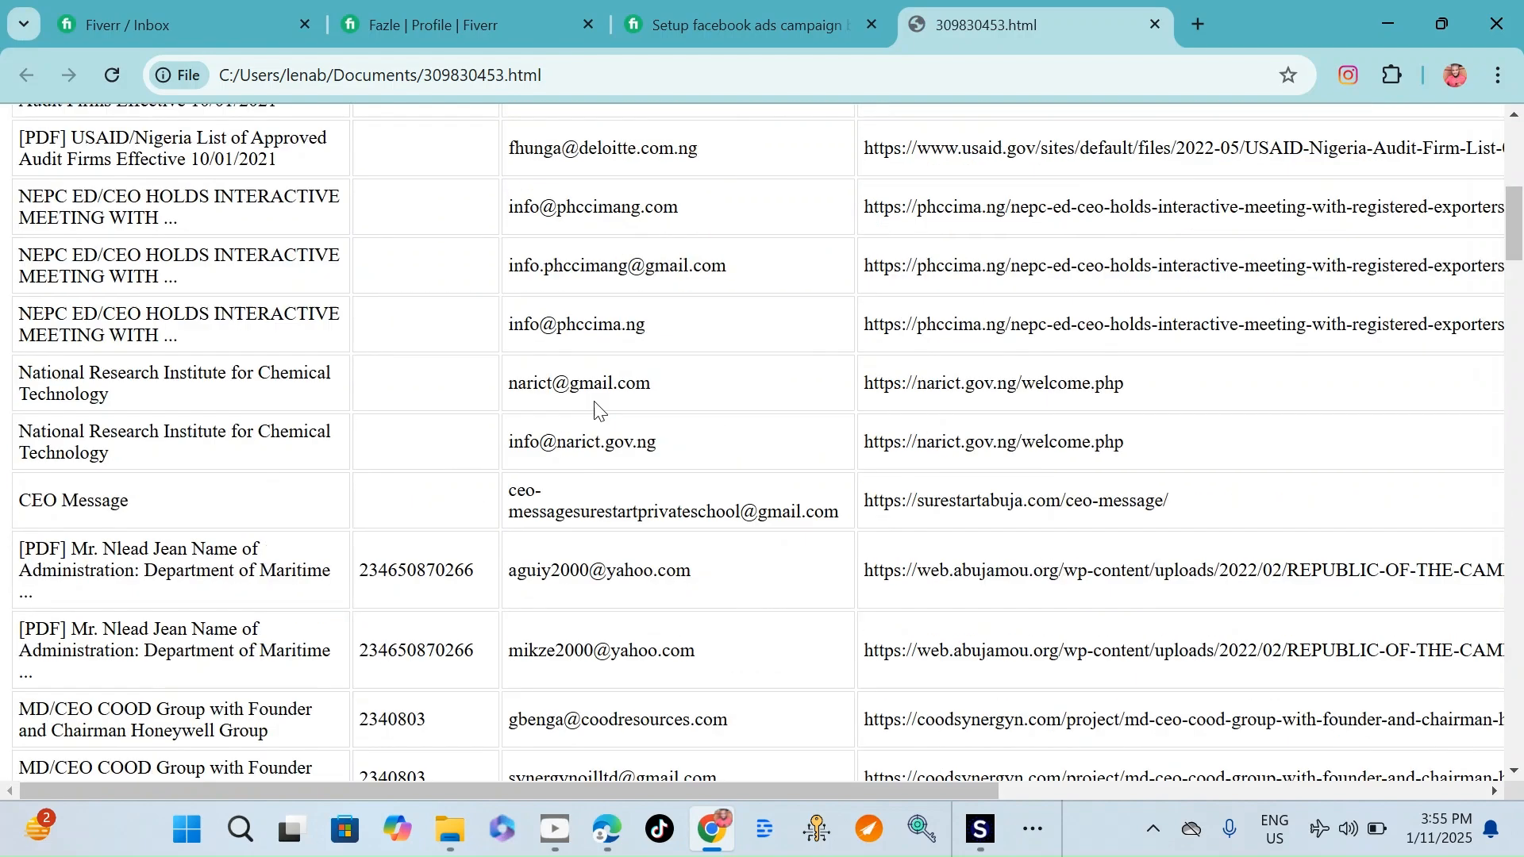
{"action": "scroll", "coordinate": [608, 418], "scroll_direction": "up", "scroll_amount": 20}
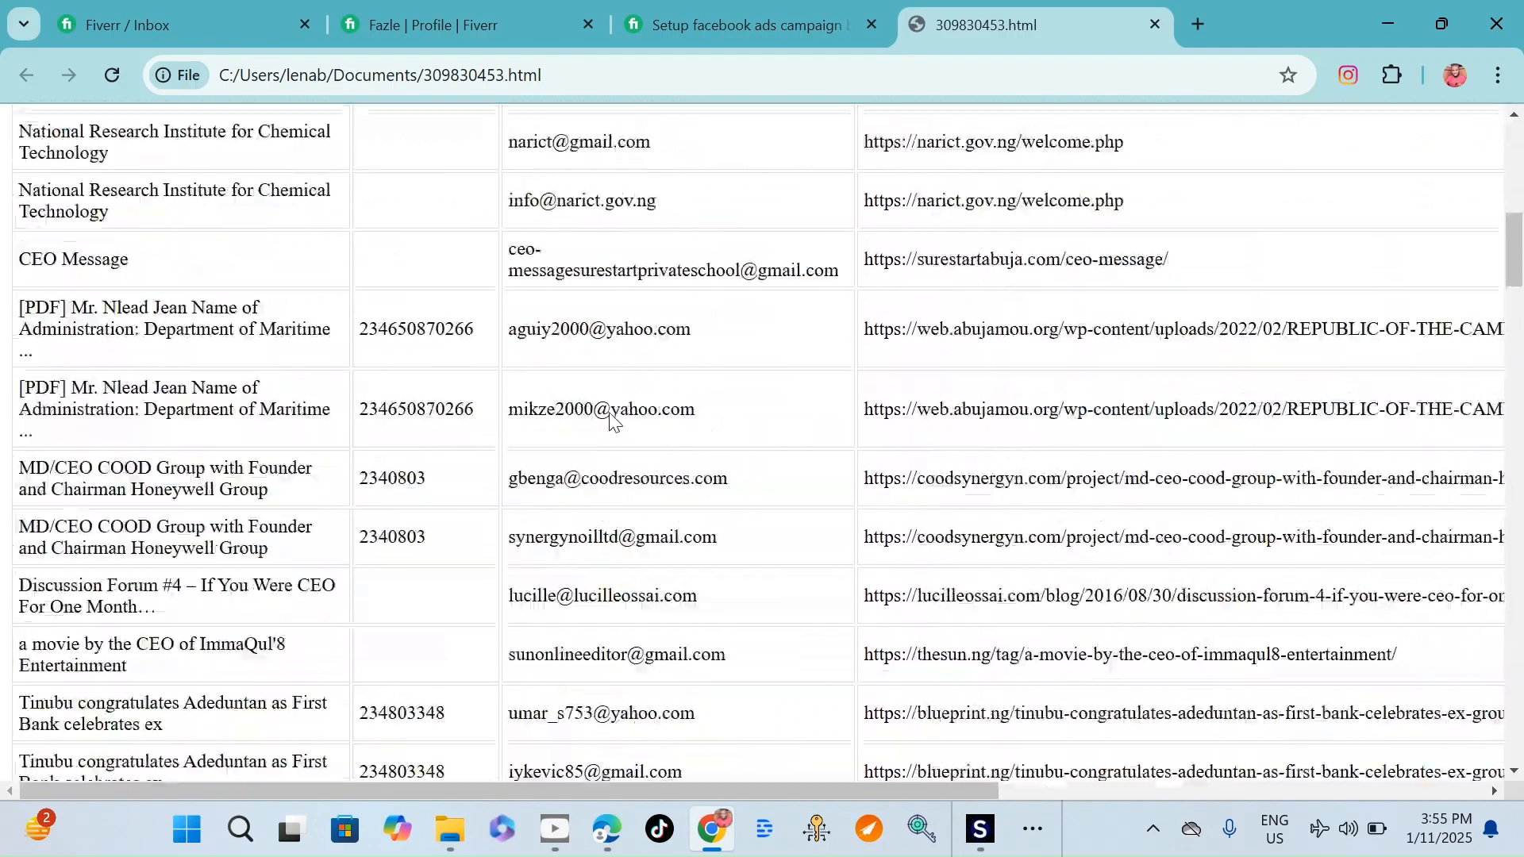
{"action": "scroll", "coordinate": [626, 392], "scroll_direction": "down", "scroll_amount": 14}
{"action": "scroll", "coordinate": [626, 401], "scroll_direction": "down", "scroll_amount": 20}
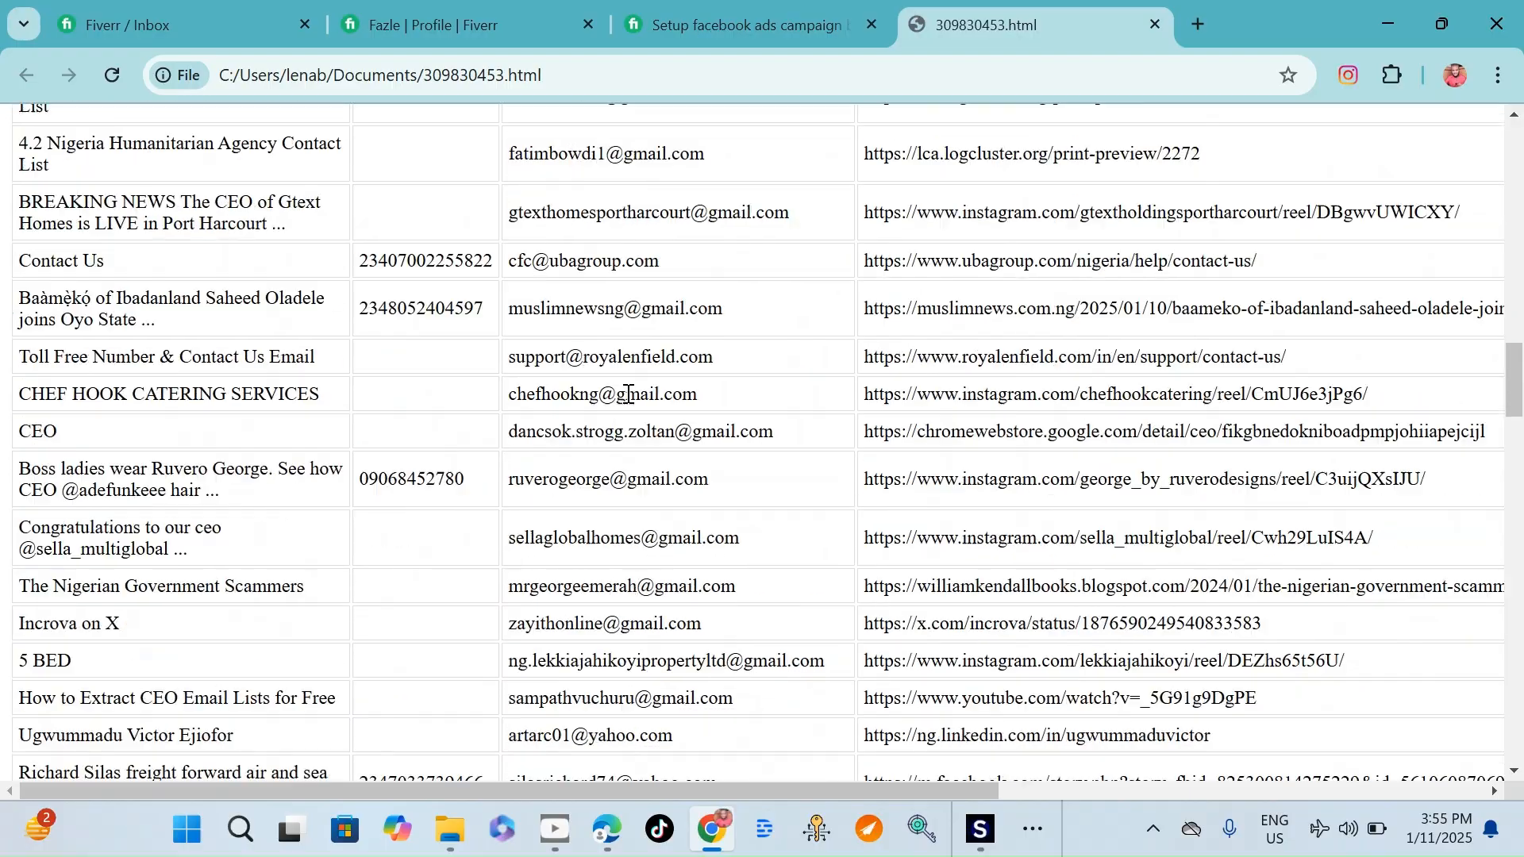
{"action": "scroll", "coordinate": [626, 404], "scroll_direction": "up", "scroll_amount": 9}
{"action": "scroll", "coordinate": [626, 405], "scroll_direction": "up", "scroll_amount": 15}
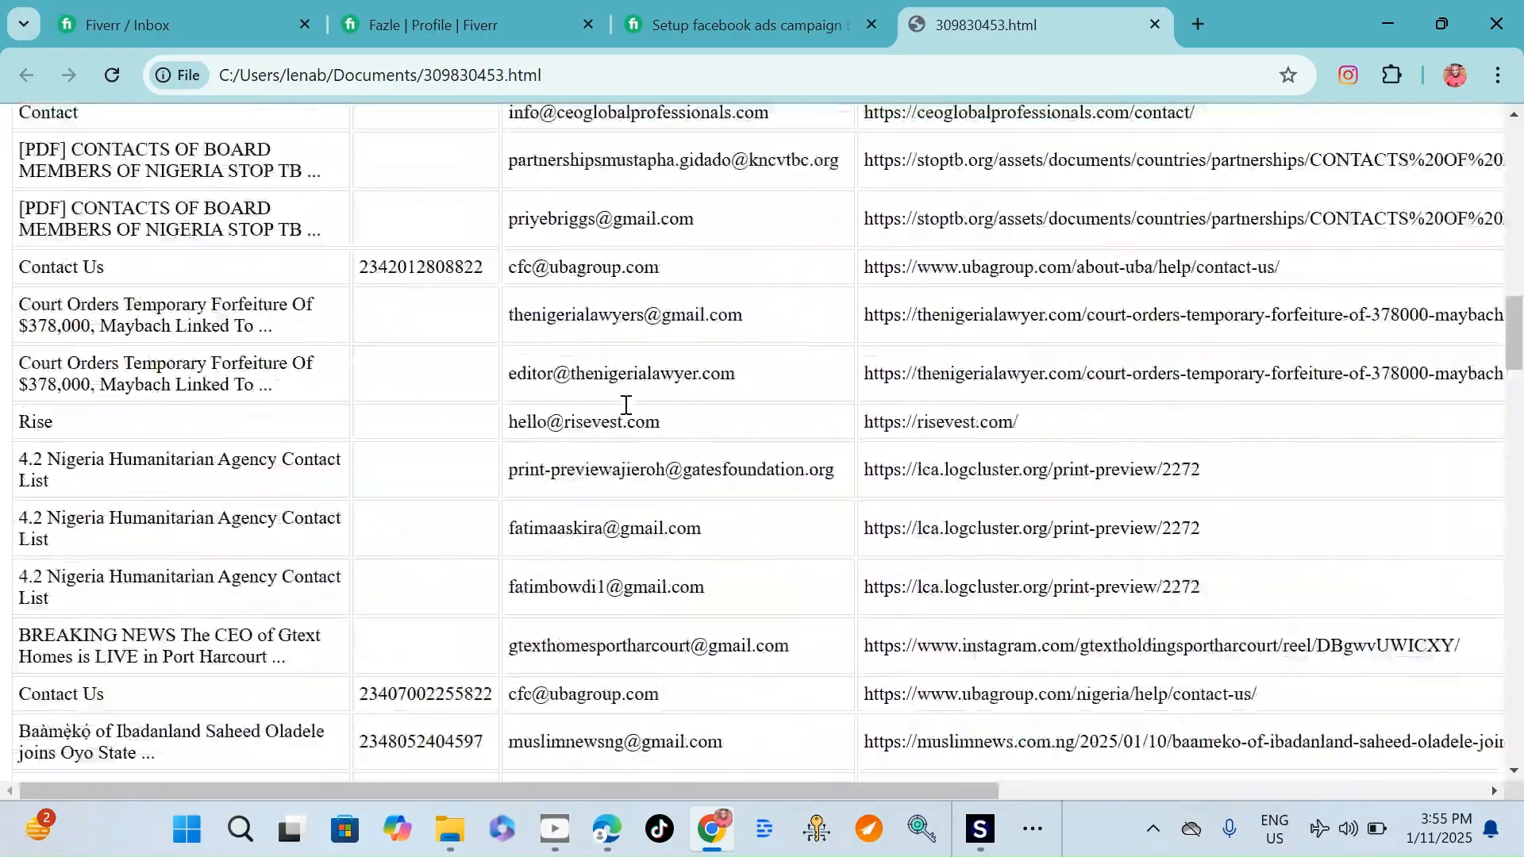
{"action": "scroll", "coordinate": [626, 405], "scroll_direction": "down", "scroll_amount": 8}
{"action": "scroll", "coordinate": [626, 405], "scroll_direction": "up", "scroll_amount": 1}
{"action": "scroll", "coordinate": [626, 404], "scroll_direction": "down", "scroll_amount": 20}
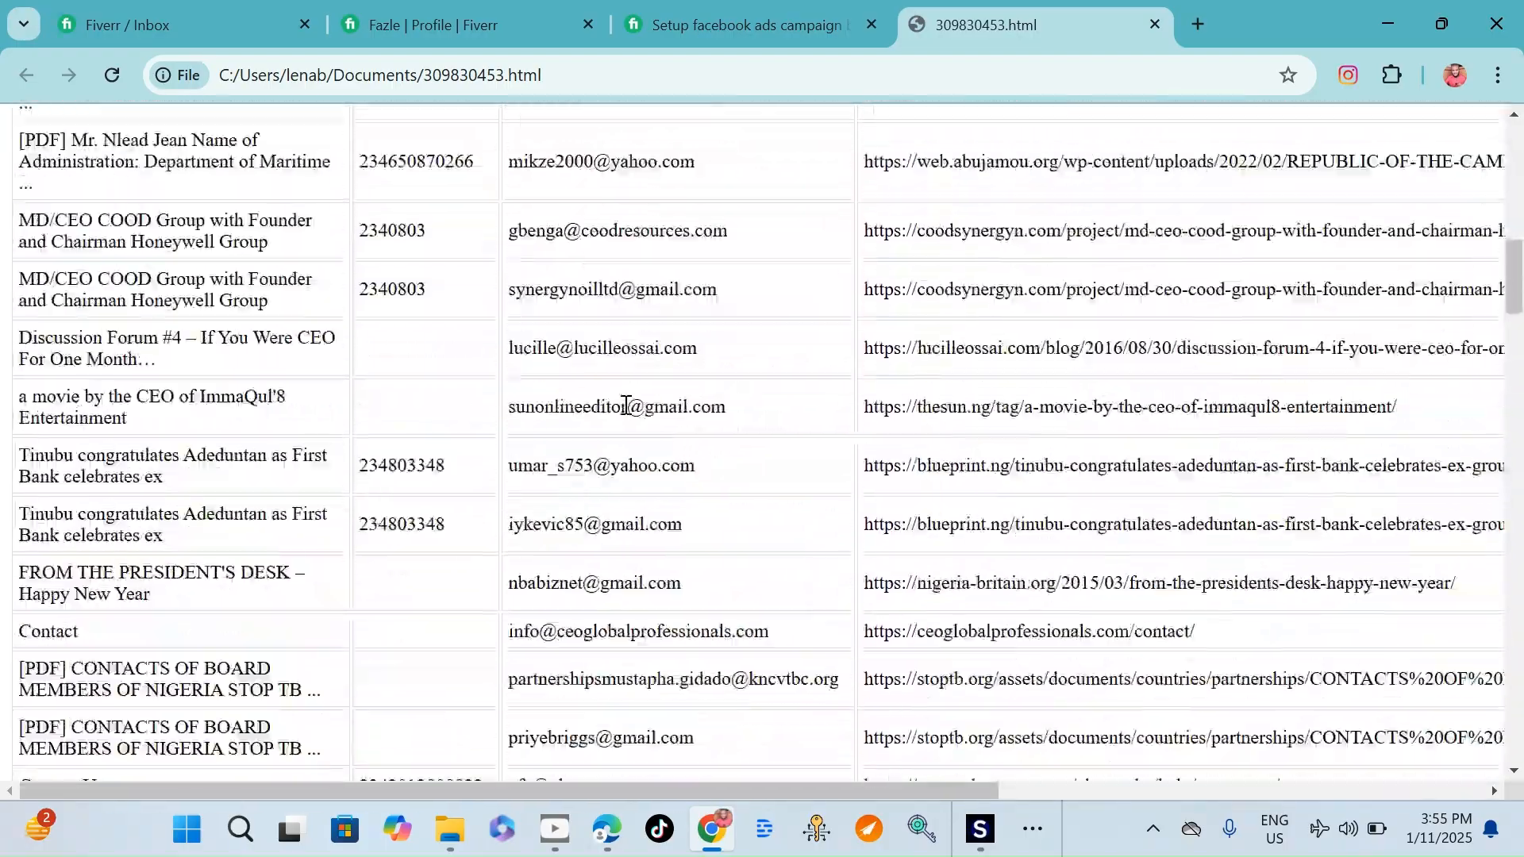
{"action": "scroll", "coordinate": [626, 411], "scroll_direction": "up", "scroll_amount": 20}
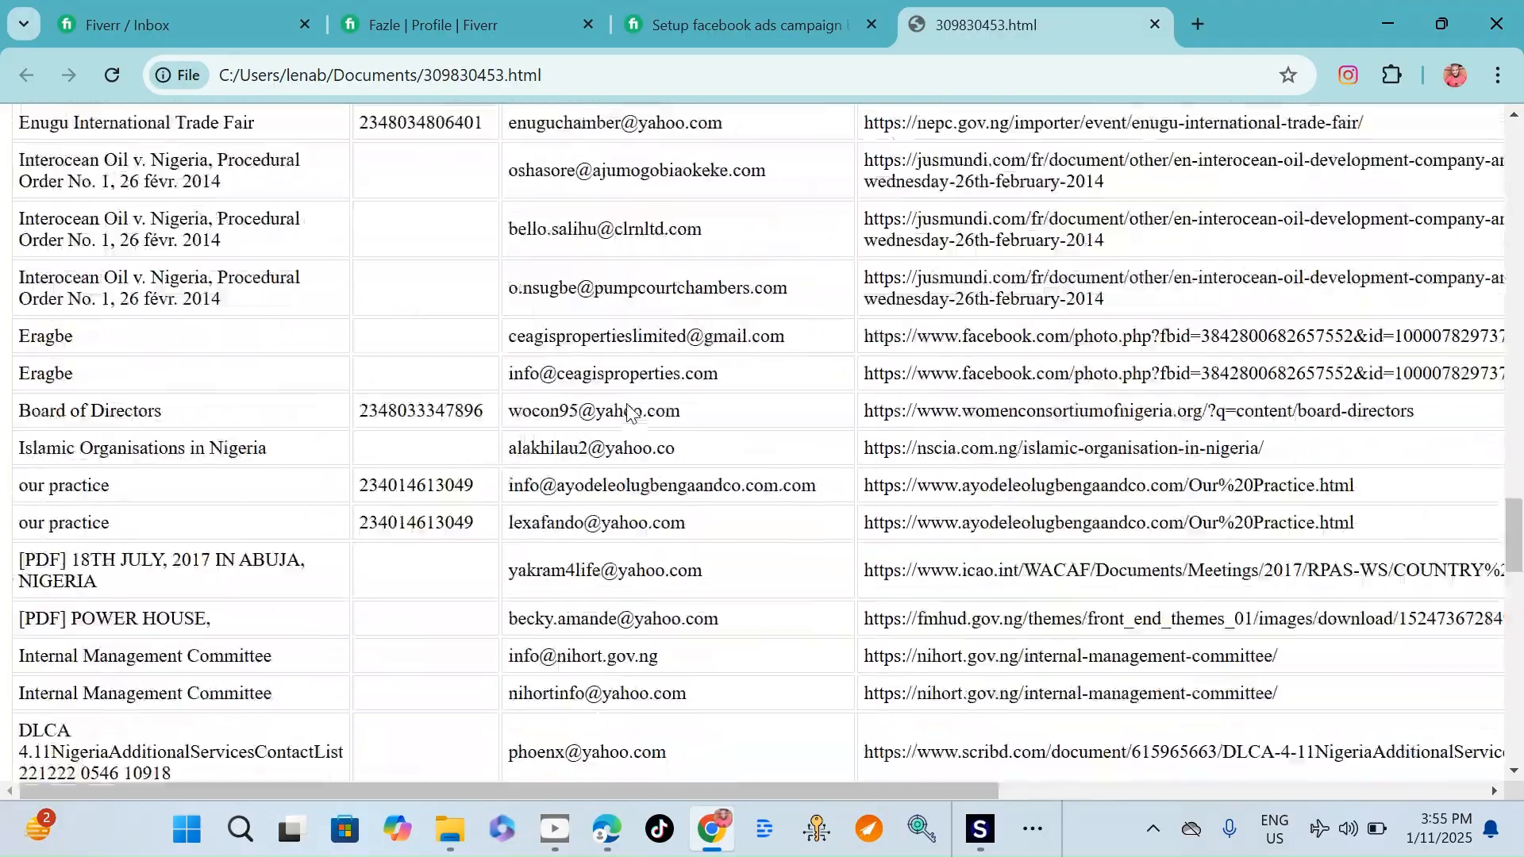
{"action": "scroll", "coordinate": [627, 411], "scroll_direction": "down", "scroll_amount": 7}
{"action": "scroll", "coordinate": [626, 407], "scroll_direction": "down", "scroll_amount": 20}
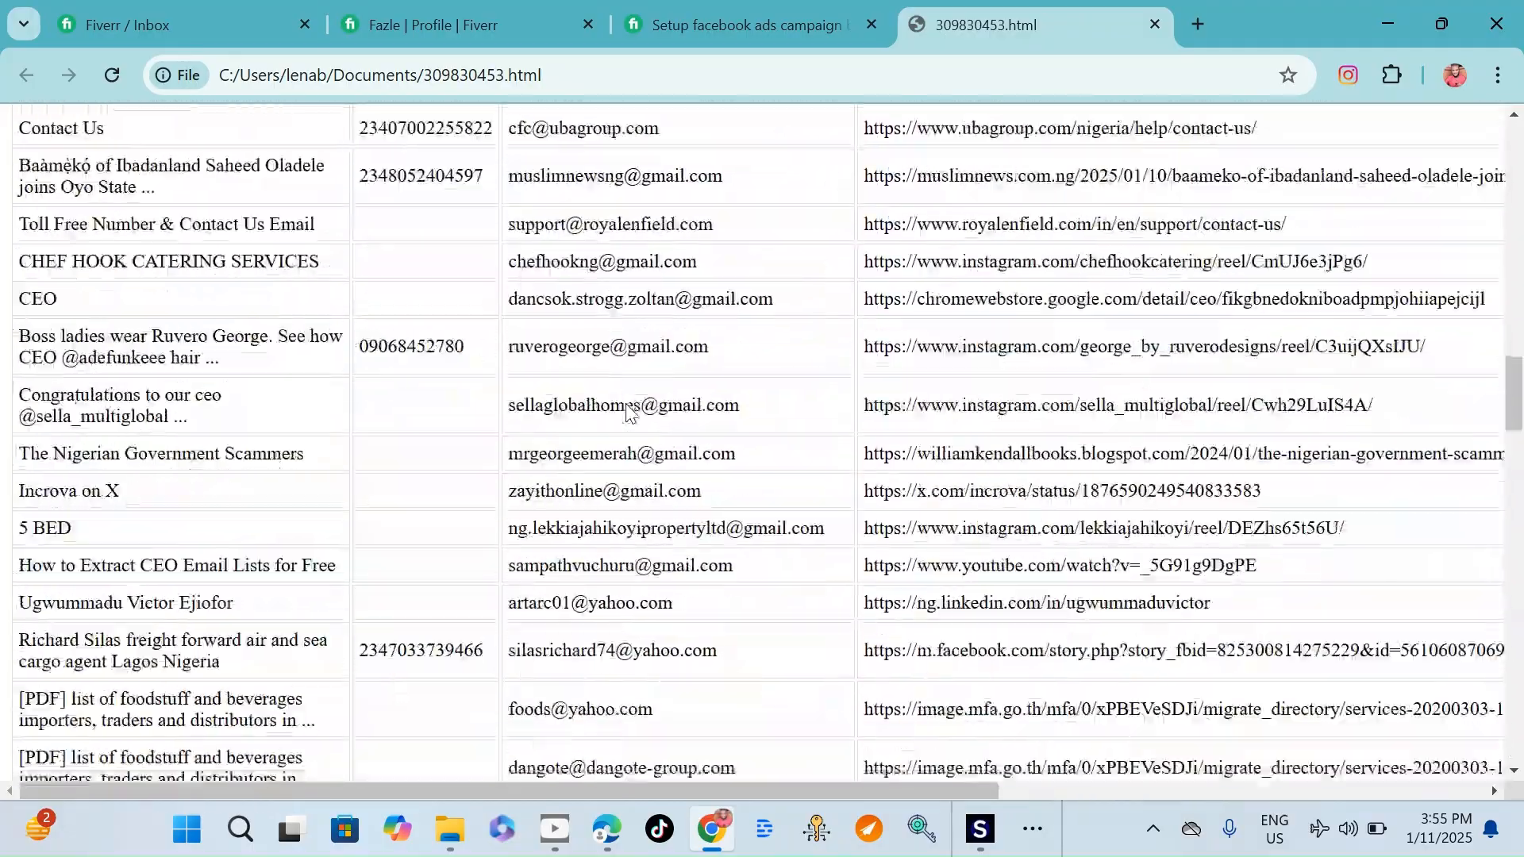
{"action": "scroll", "coordinate": [626, 407], "scroll_direction": "down", "scroll_amount": 10}
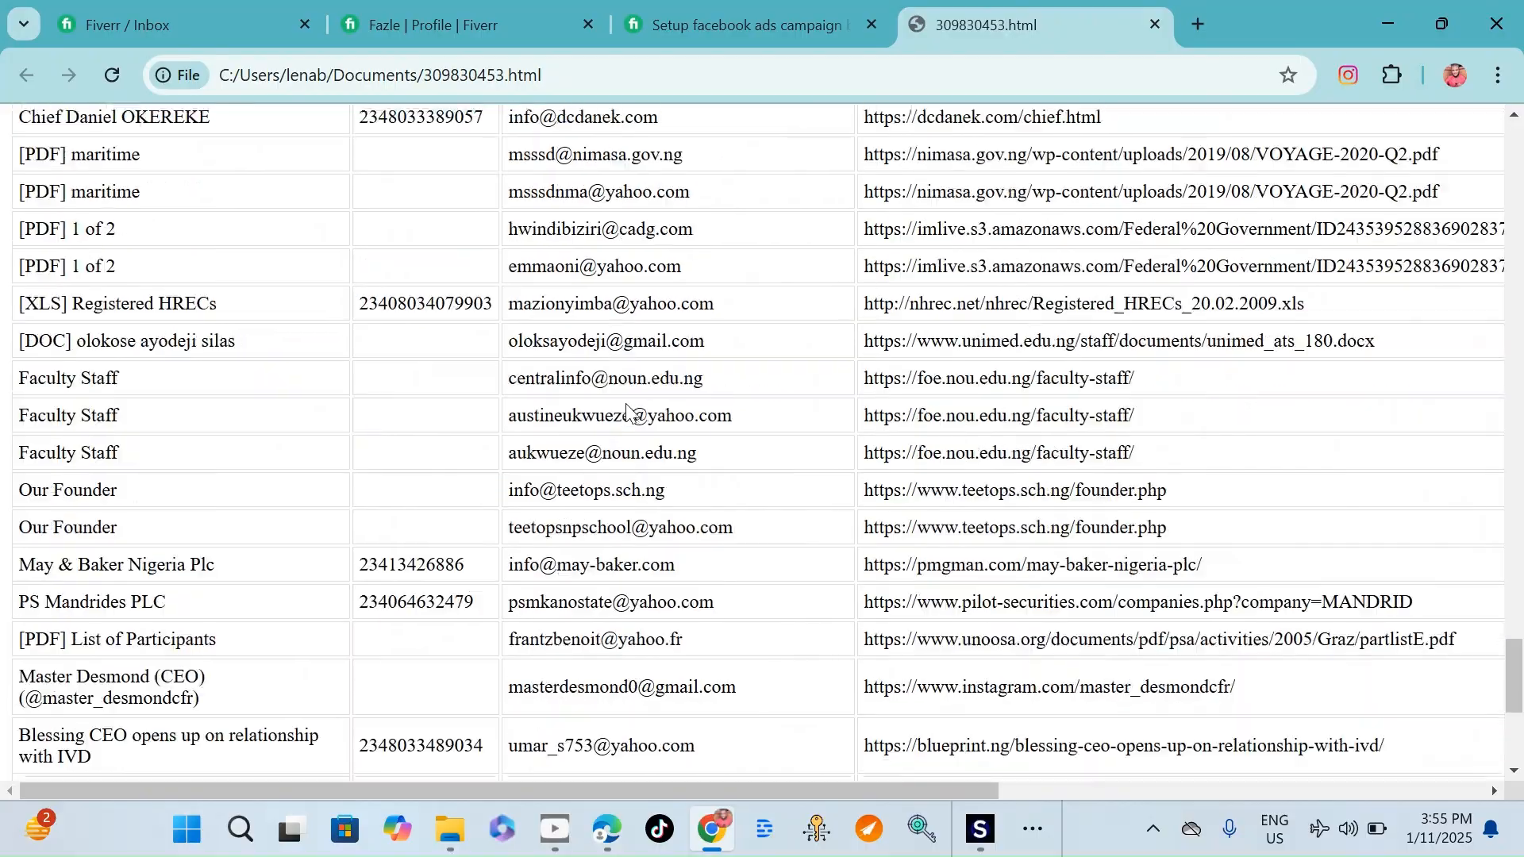
{"action": "scroll", "coordinate": [627, 405], "scroll_direction": "up", "scroll_amount": 20}
{"action": "scroll", "coordinate": [629, 403], "scroll_direction": "up", "scroll_amount": 10}
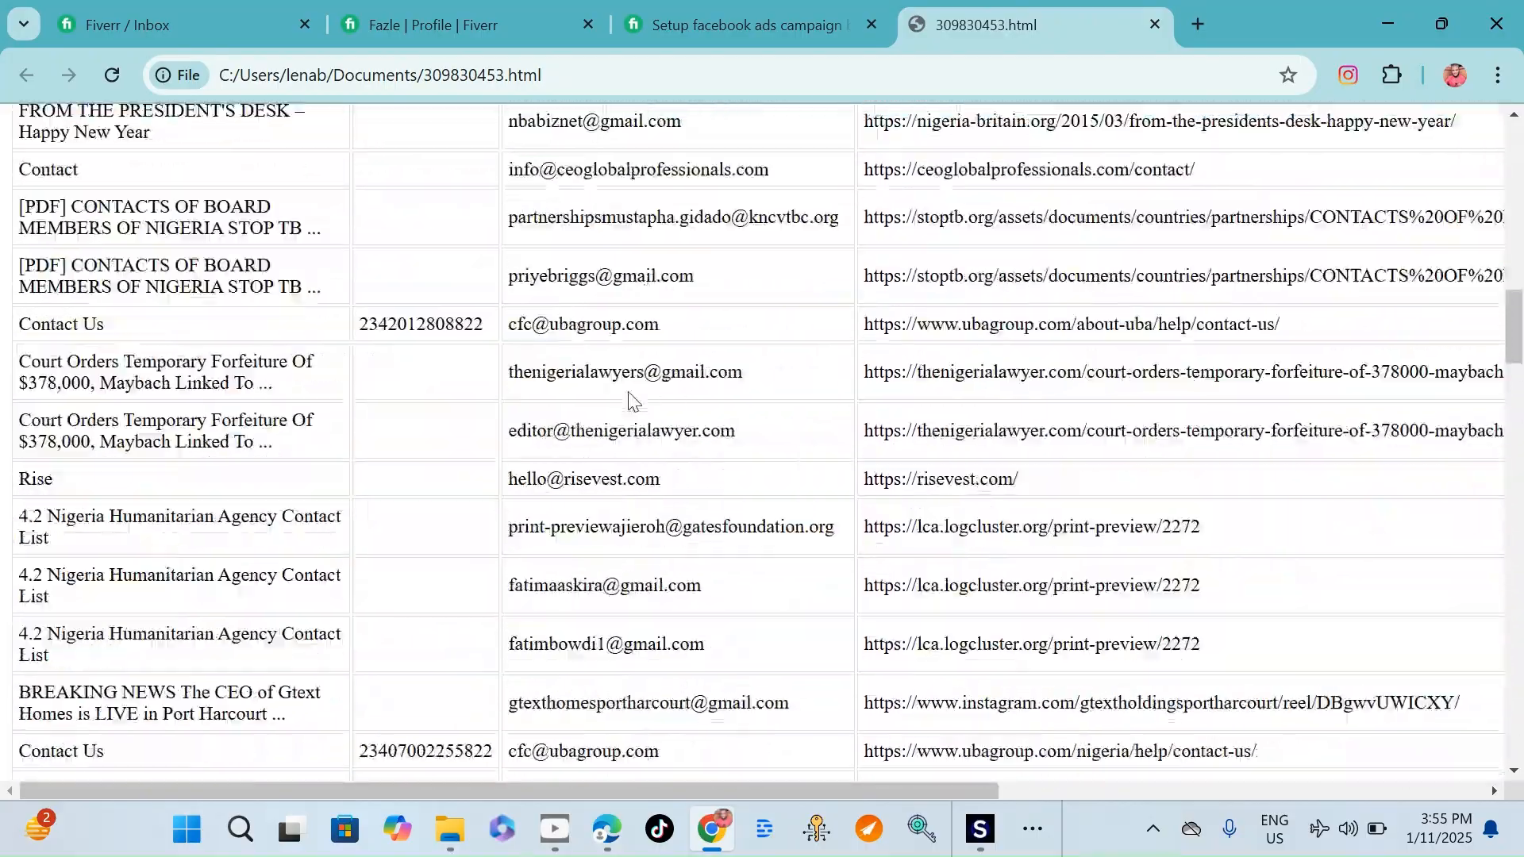
{"action": "scroll", "coordinate": [627, 400], "scroll_direction": "down", "scroll_amount": 20}
{"action": "scroll", "coordinate": [628, 398], "scroll_direction": "up", "scroll_amount": 15}
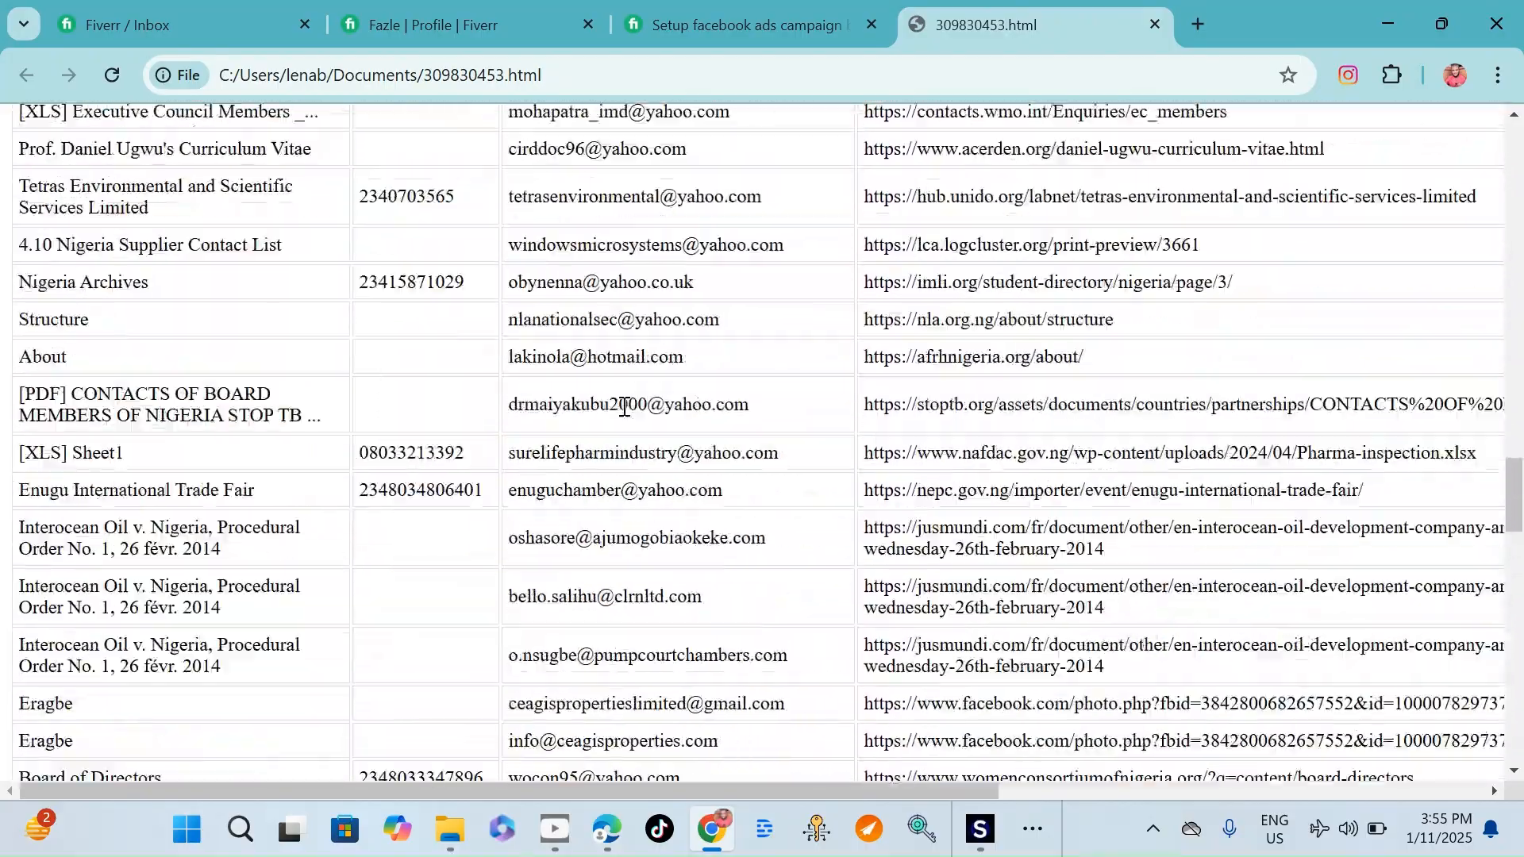
{"action": "scroll", "coordinate": [631, 403], "scroll_direction": "down", "scroll_amount": 5}
{"action": "scroll", "coordinate": [631, 403], "scroll_direction": "down", "scroll_amount": 20}
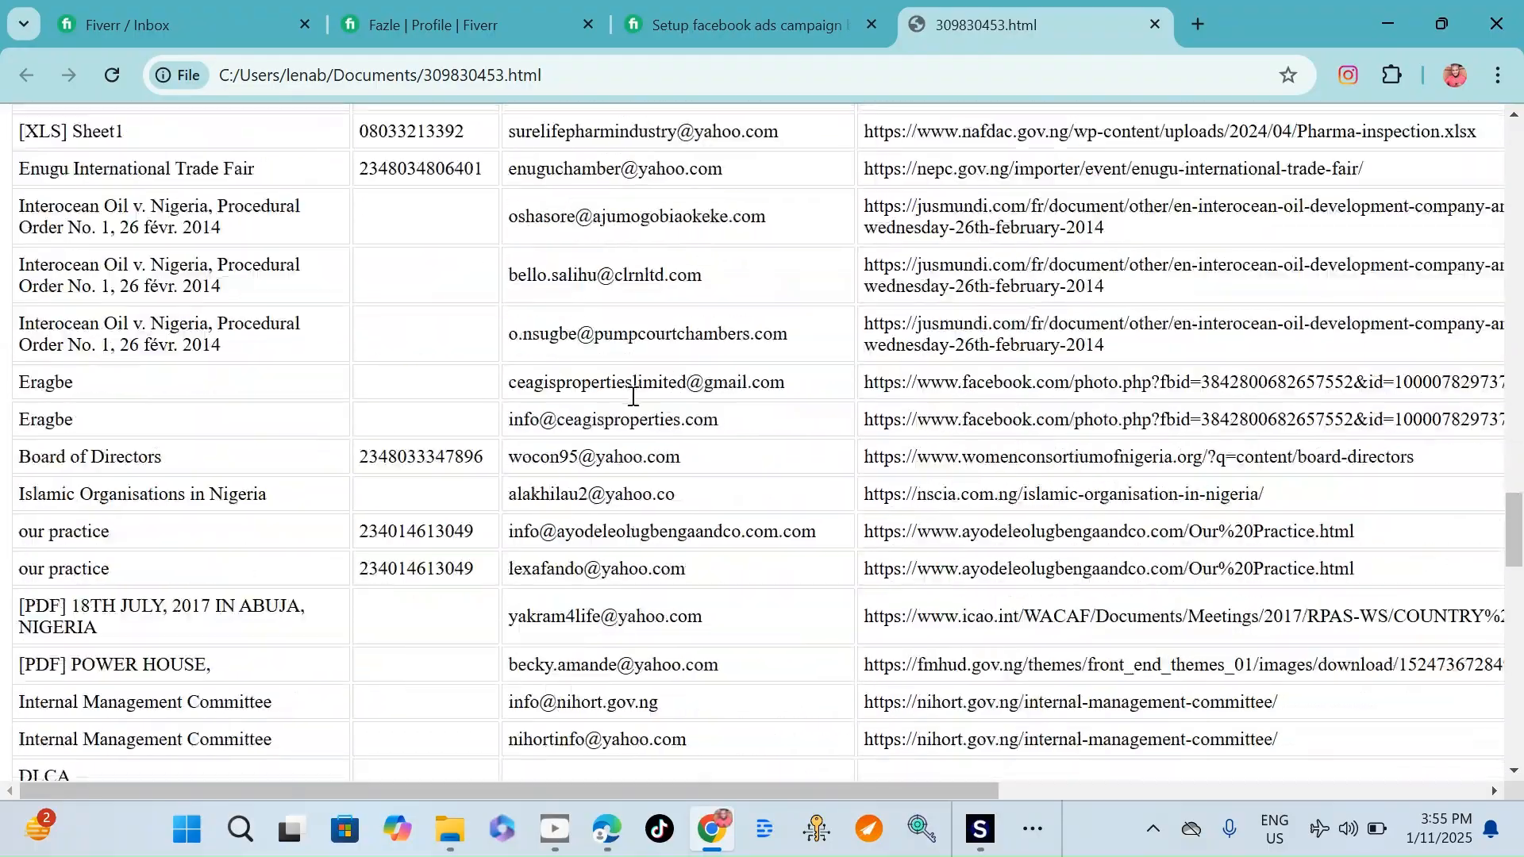
{"action": "scroll", "coordinate": [643, 408], "scroll_direction": "up", "scroll_amount": 5}
{"action": "scroll", "coordinate": [642, 408], "scroll_direction": "up", "scroll_amount": 10}
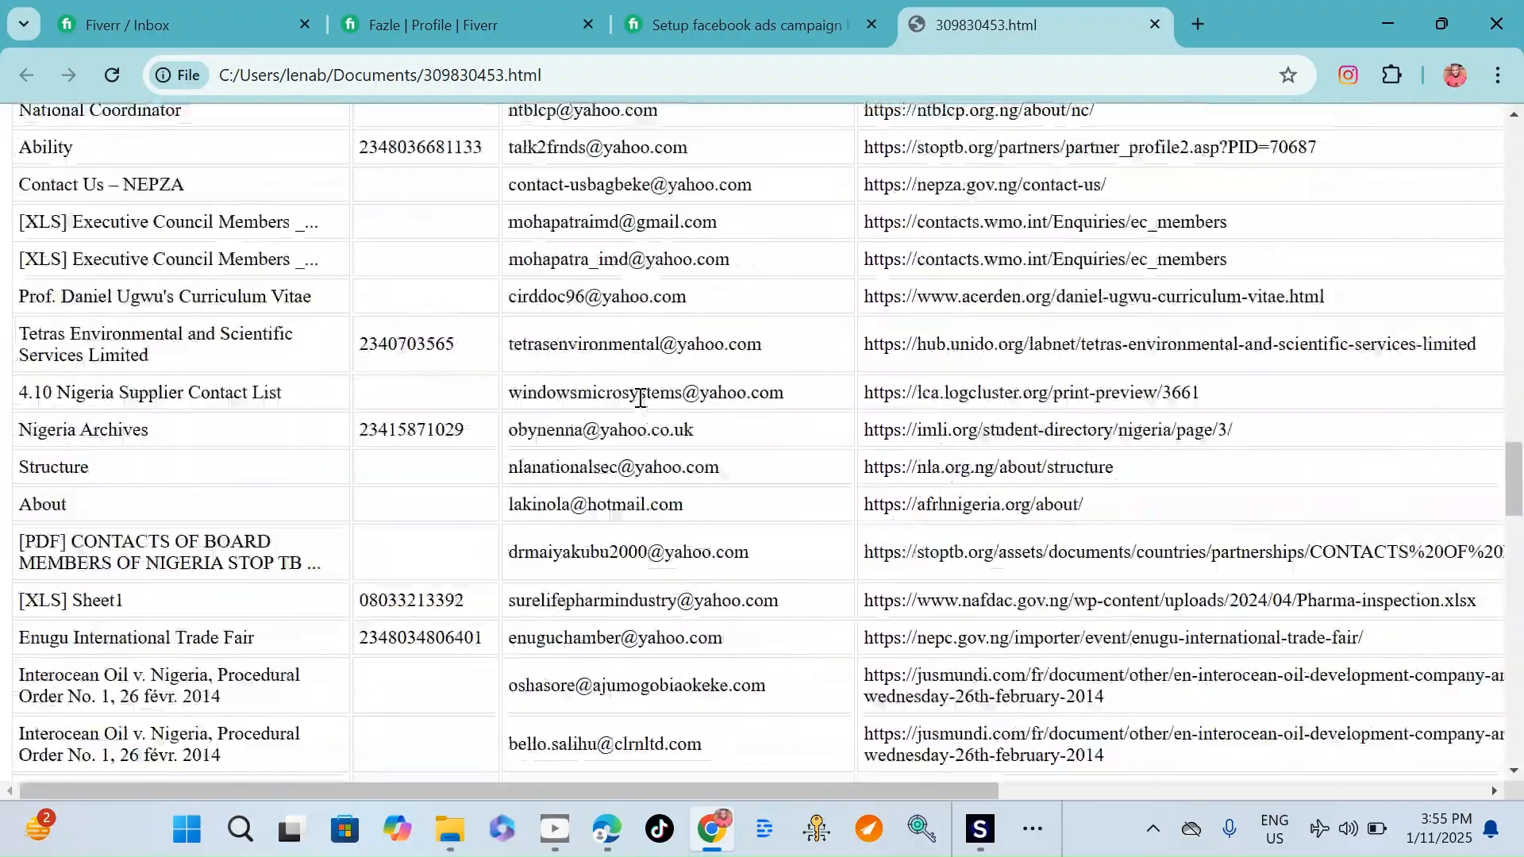
{"action": "scroll", "coordinate": [646, 400], "scroll_direction": "down", "scroll_amount": 10}
{"action": "scroll", "coordinate": [645, 400], "scroll_direction": "down", "scroll_amount": 10}
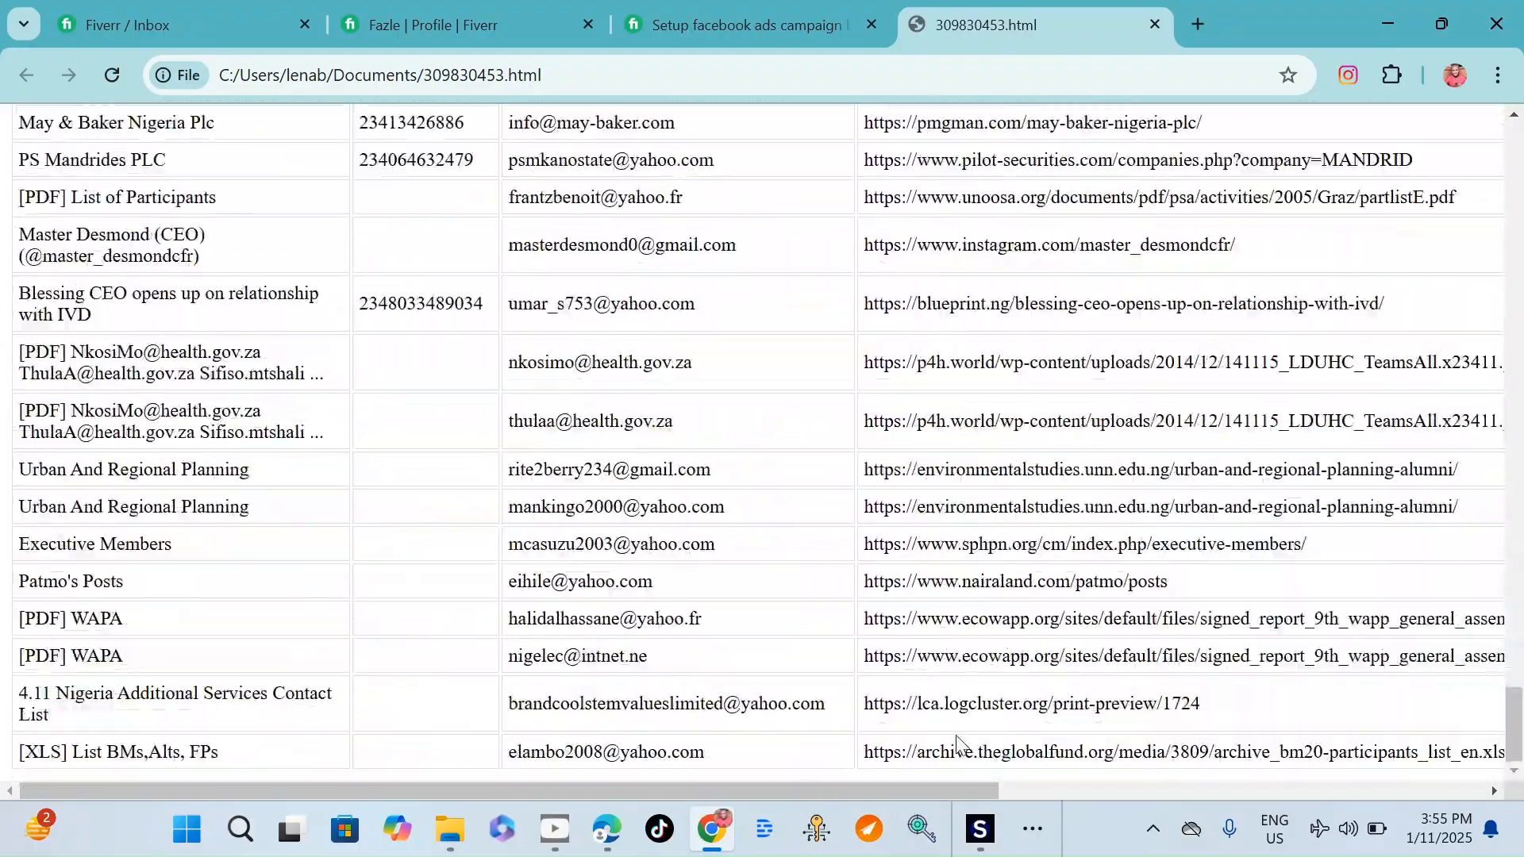
Step: Switch to Email Word and move its window beside the Google Map Extractor window for comparison
{"action": "left_click", "coordinate": [980, 829]}
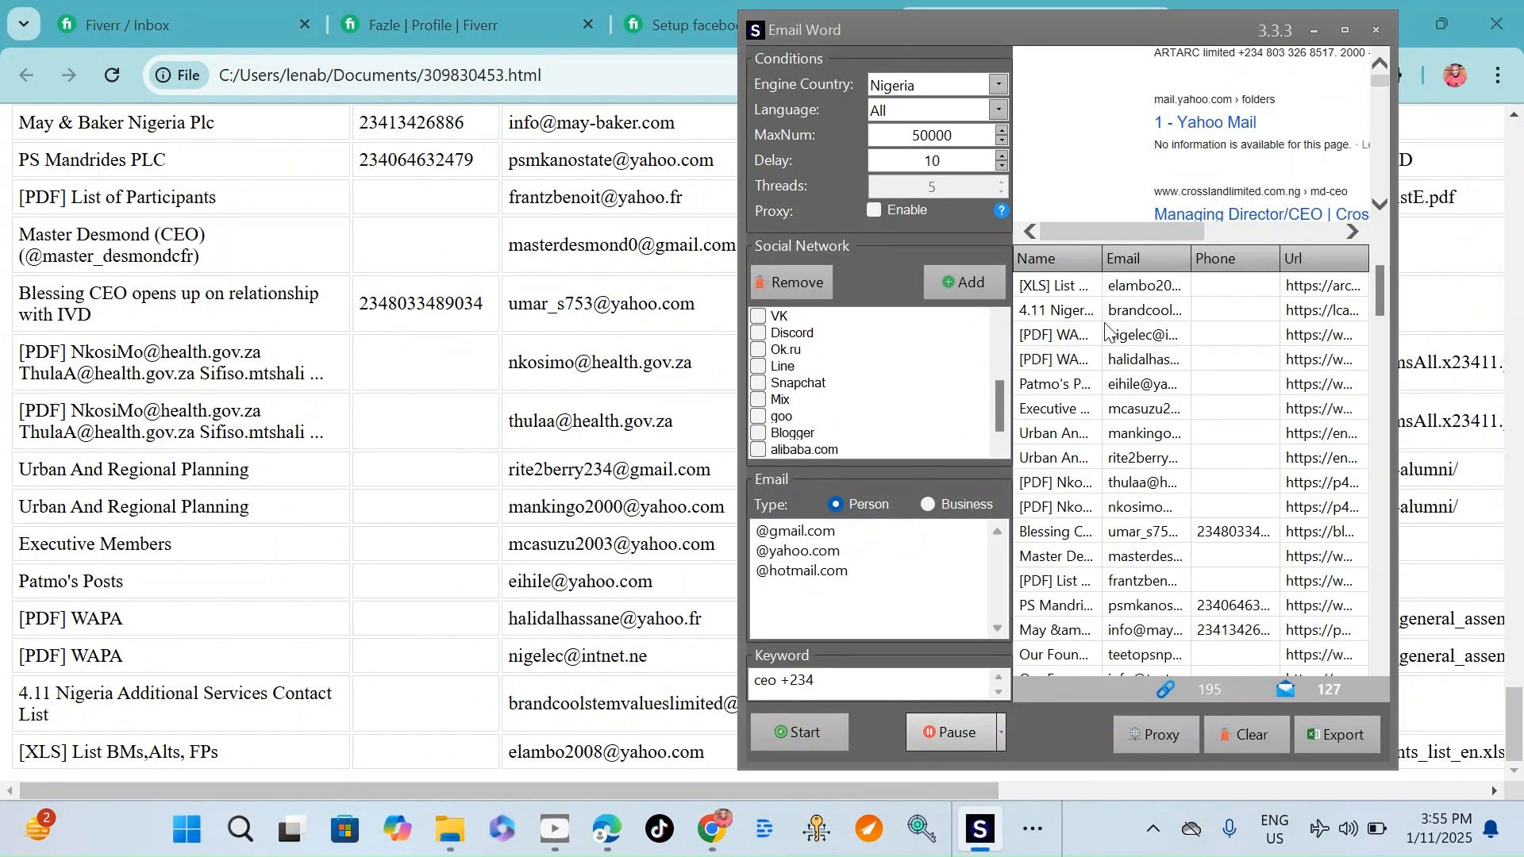
{"action": "left_click_drag", "start_coordinate": [1189, 30], "coordinate": [931, 41]}
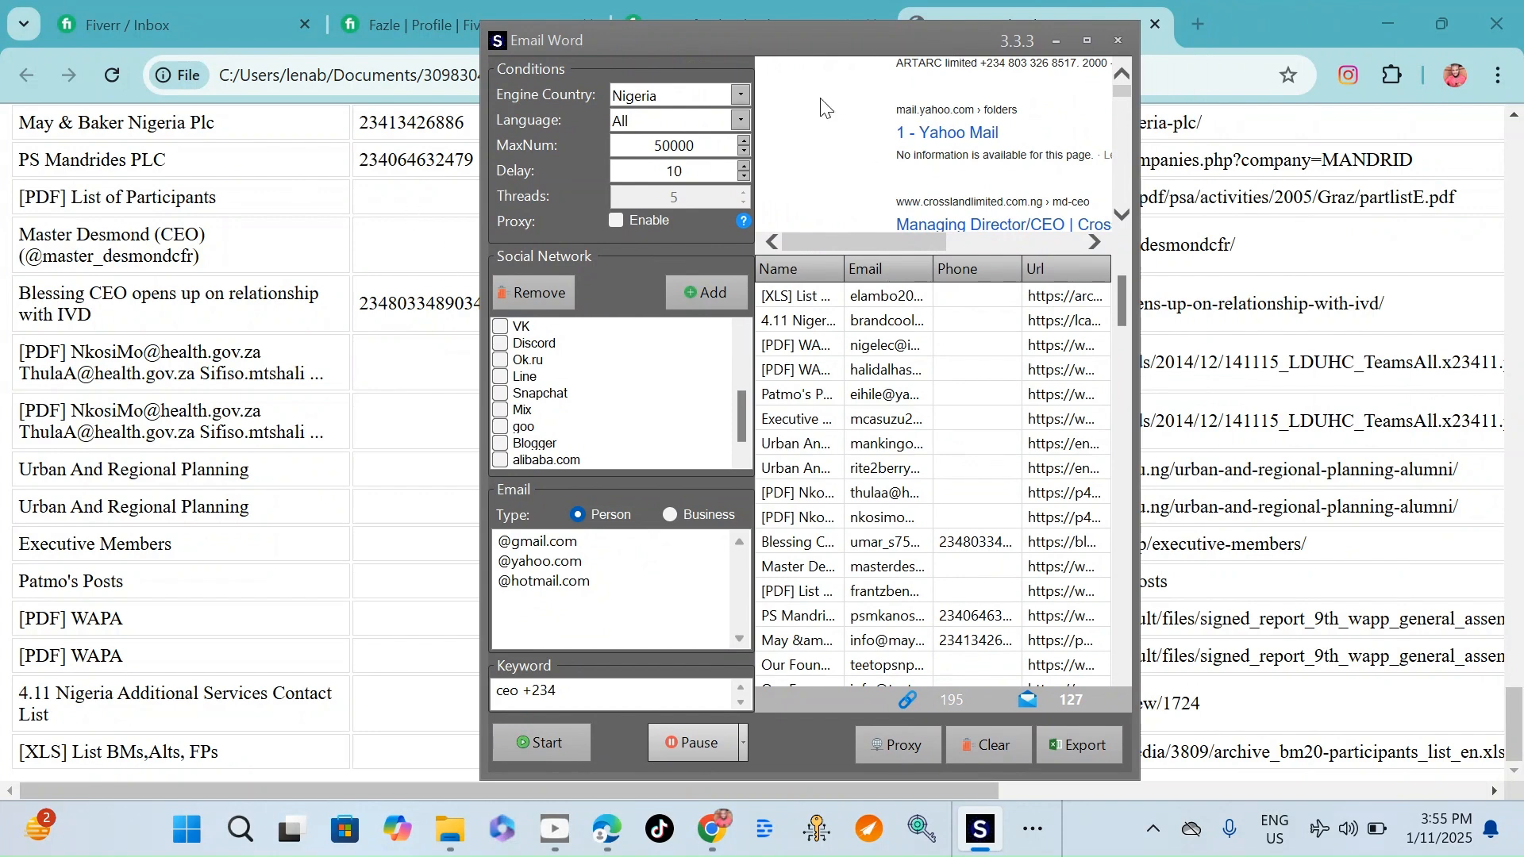
{"action": "left_click_drag", "start_coordinate": [734, 38], "coordinate": [846, 70]}
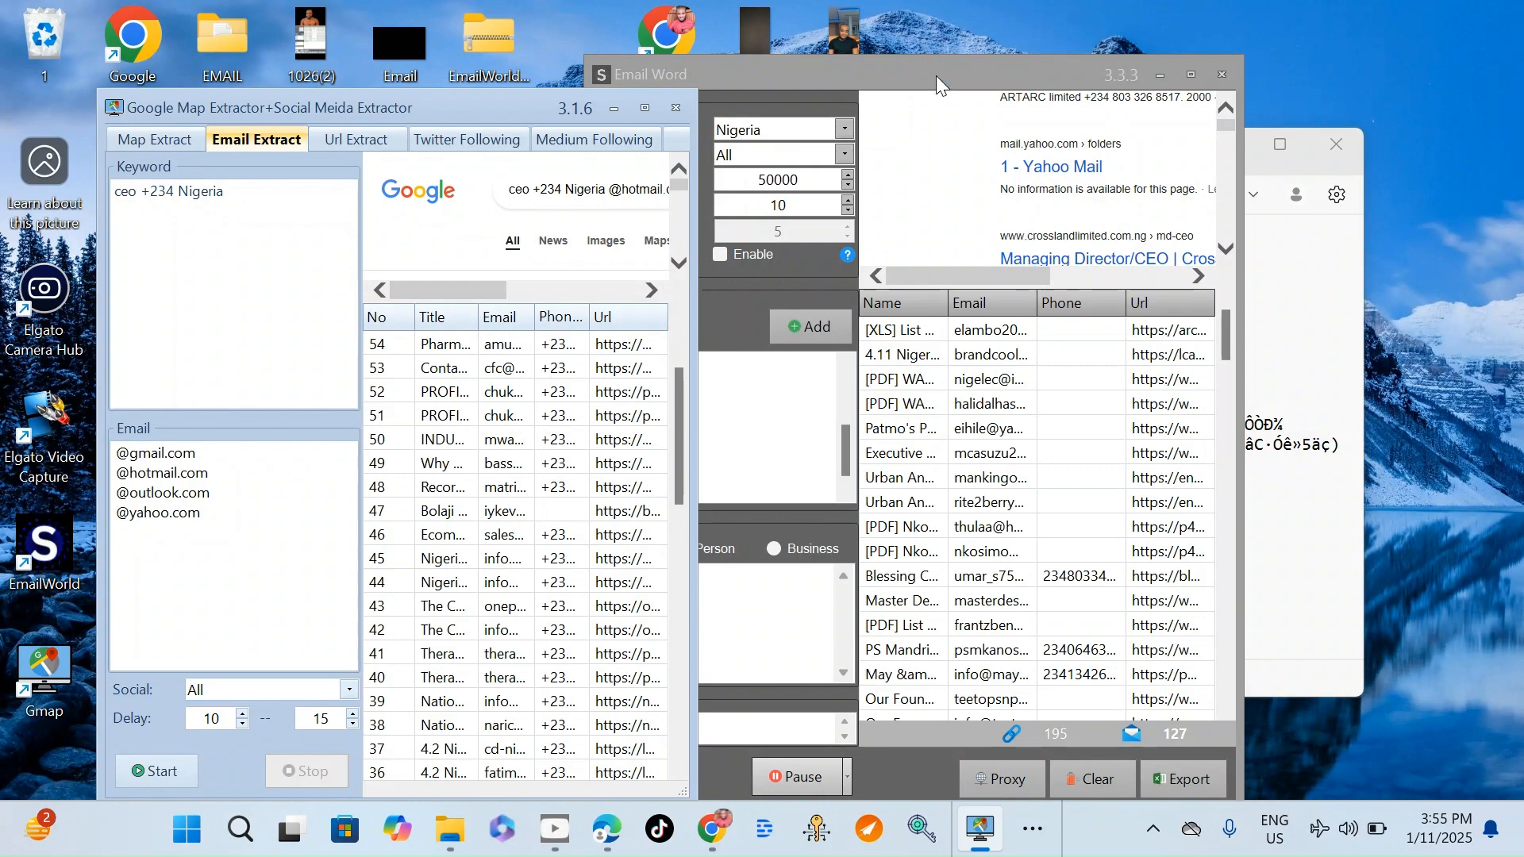
Step: Place the Email Word window clear of Google Map Extractor and enlarge its results table
{"action": "left_click_drag", "start_coordinate": [936, 74], "coordinate": [1111, 66]}
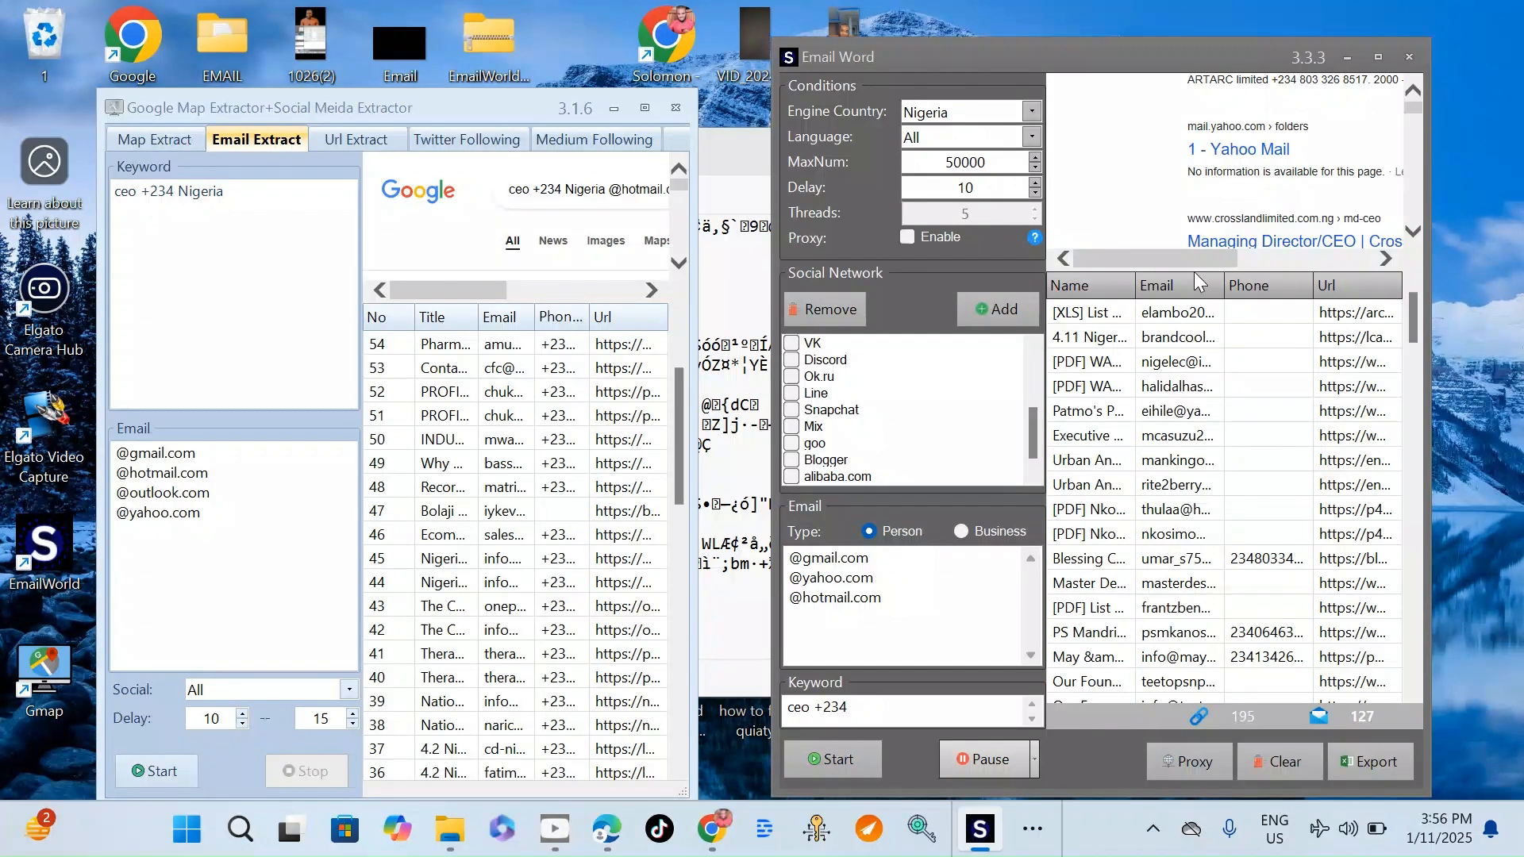
{"action": "left_click_drag", "start_coordinate": [1195, 92], "coordinate": [1195, 97]}
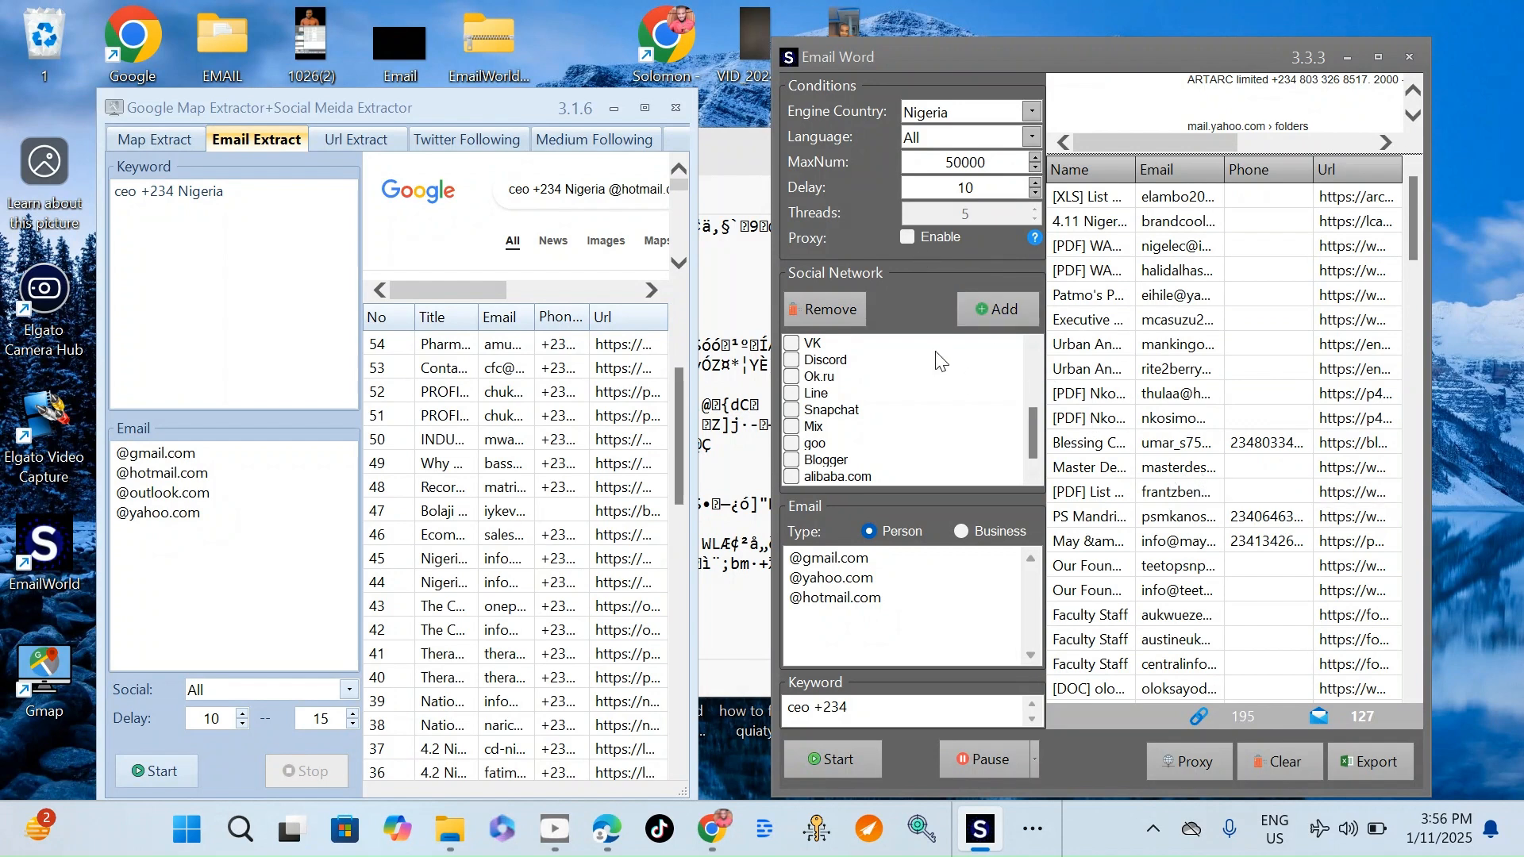
Step: Enable the proxy option in Email Word and open its HTTP proxy test window
{"action": "left_click", "coordinate": [908, 240]}
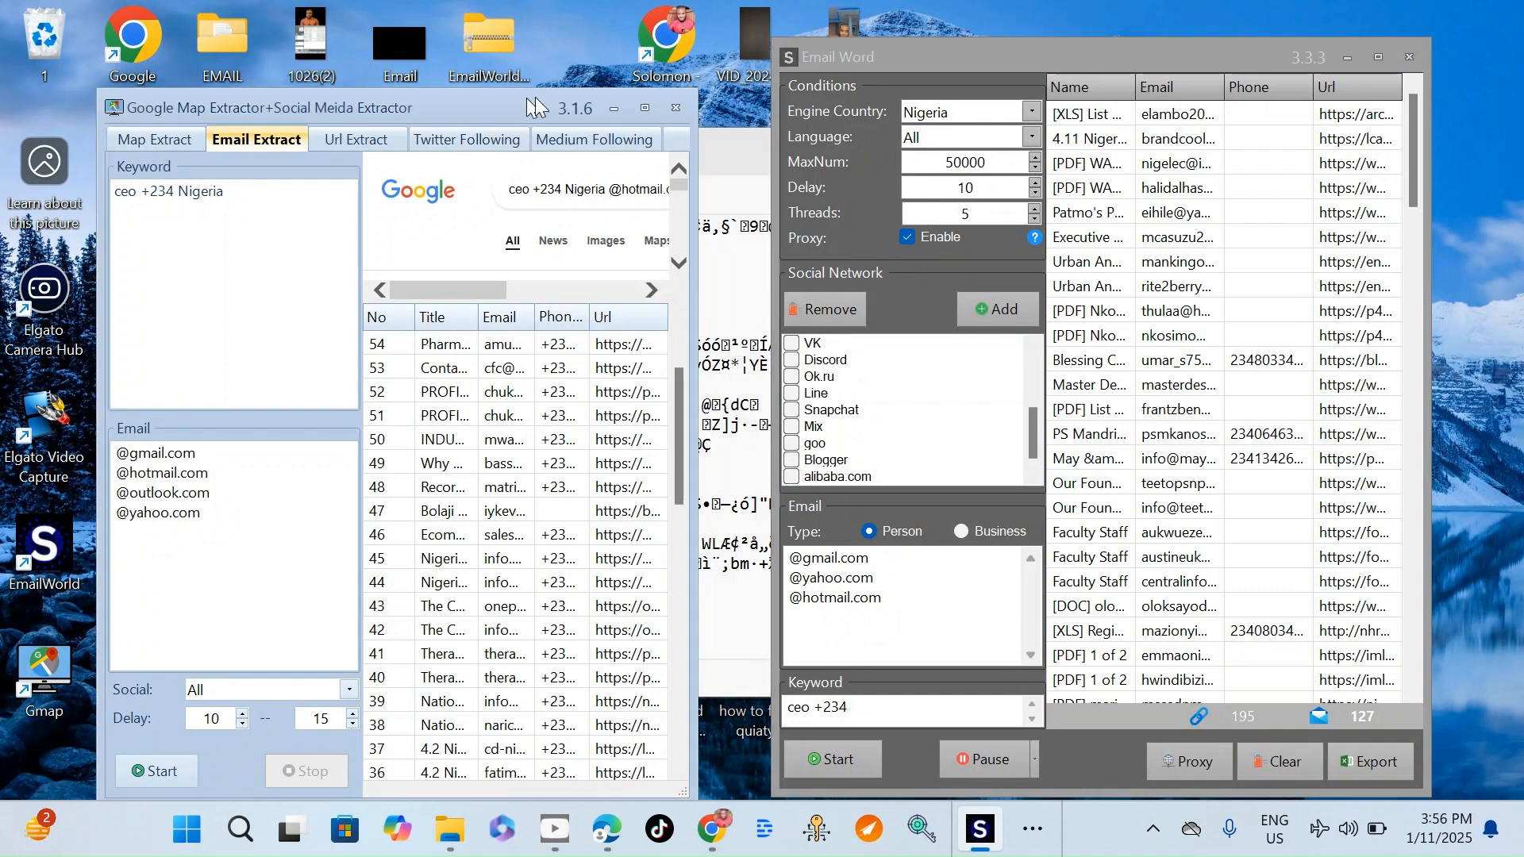
{"action": "left_click_drag", "start_coordinate": [473, 107], "coordinate": [479, 72]}
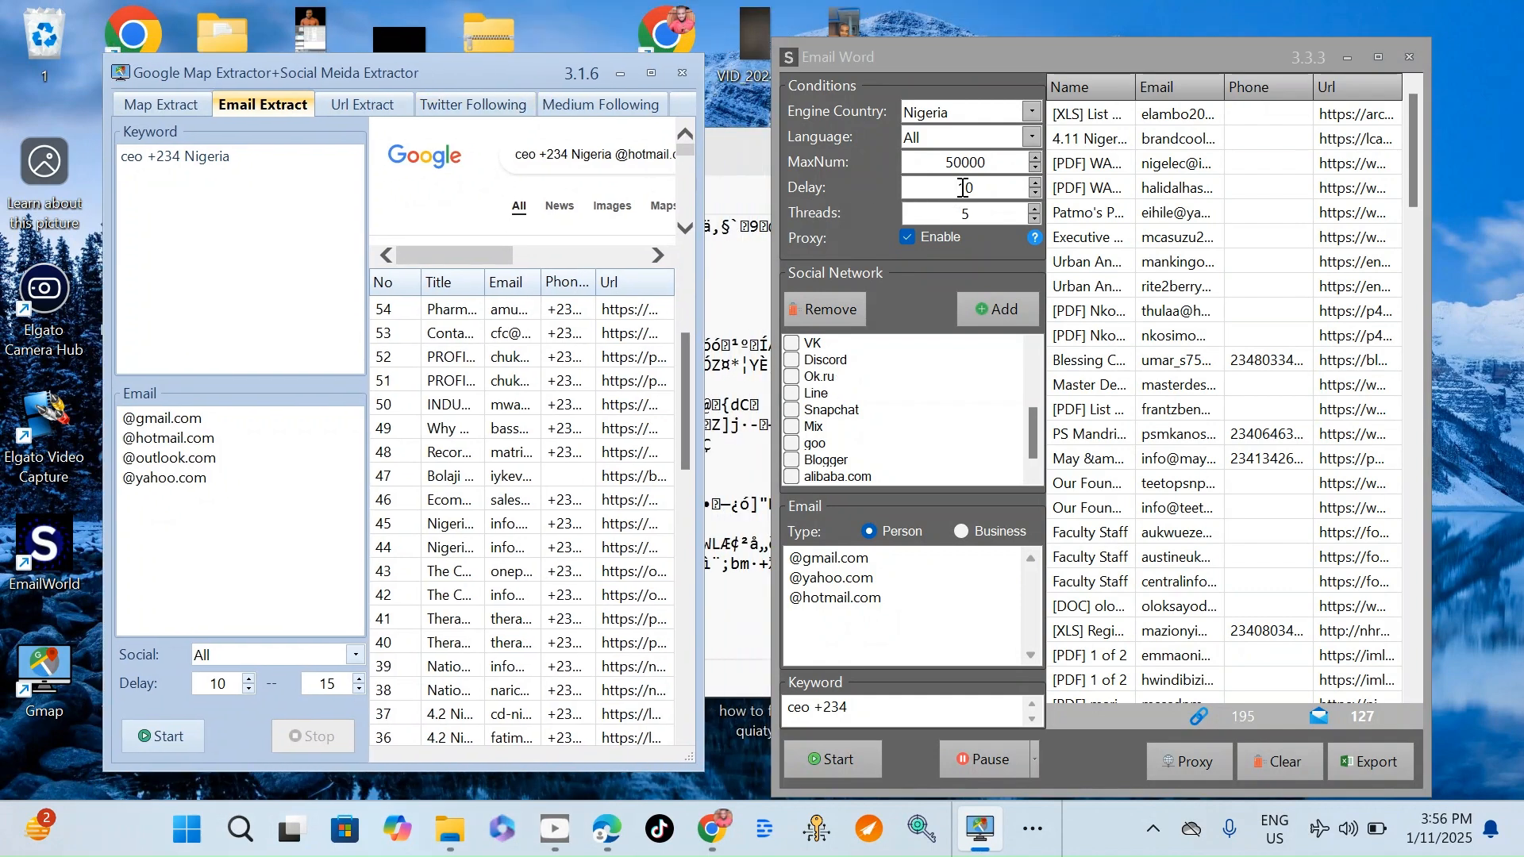
{"action": "mouse_move", "coordinate": [1122, 54]}
{"action": "left_mouse_down"}
{"action": "mouse_move", "coordinate": [1102, 59]}
{"action": "mouse_move", "coordinate": [1126, 54]}
{"action": "left_mouse_up"}
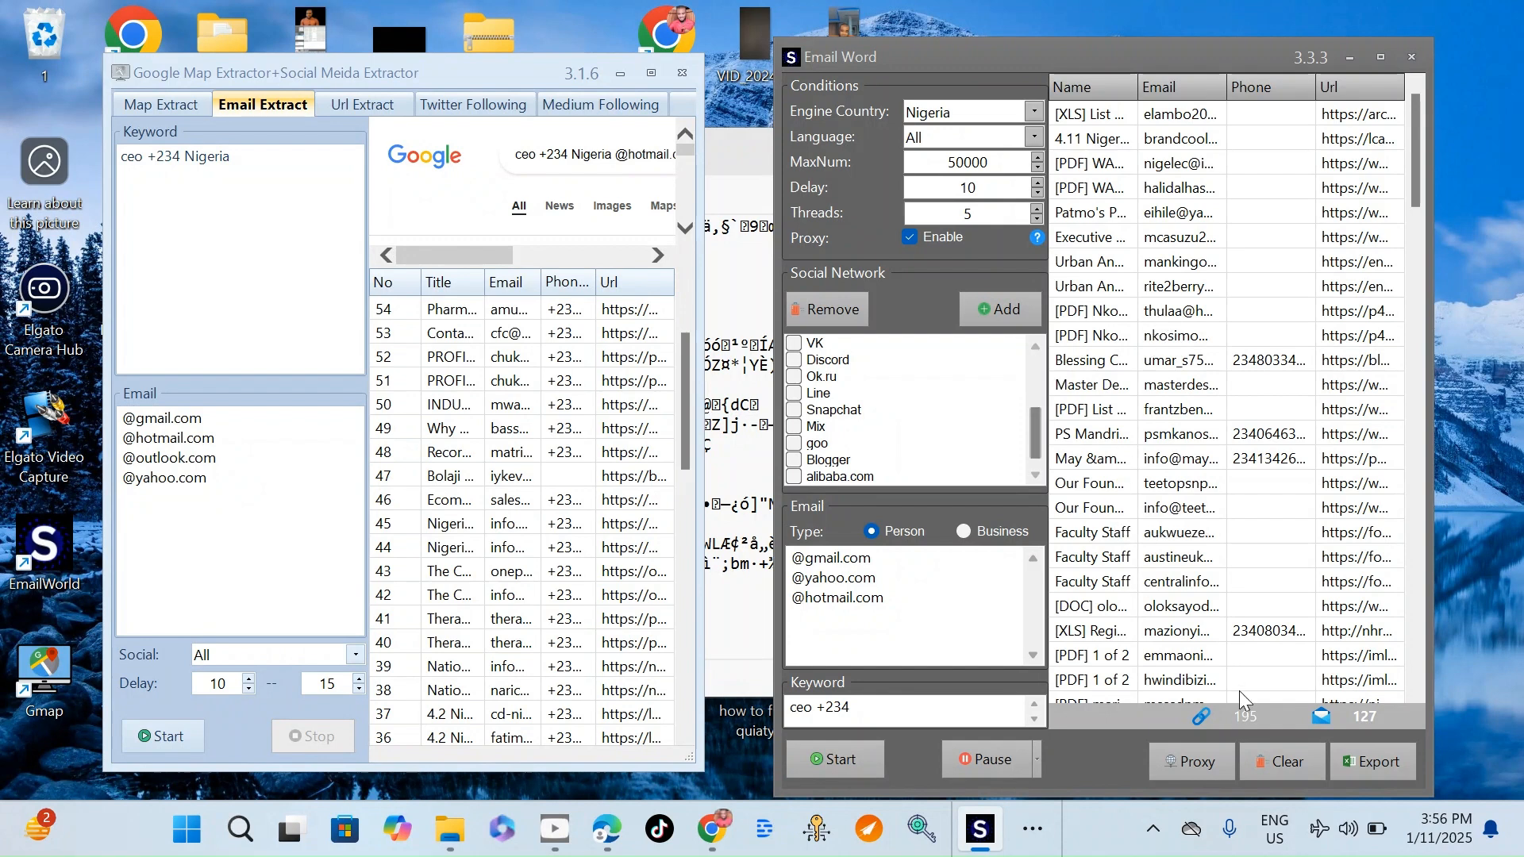
{"action": "left_click", "coordinate": [1193, 766]}
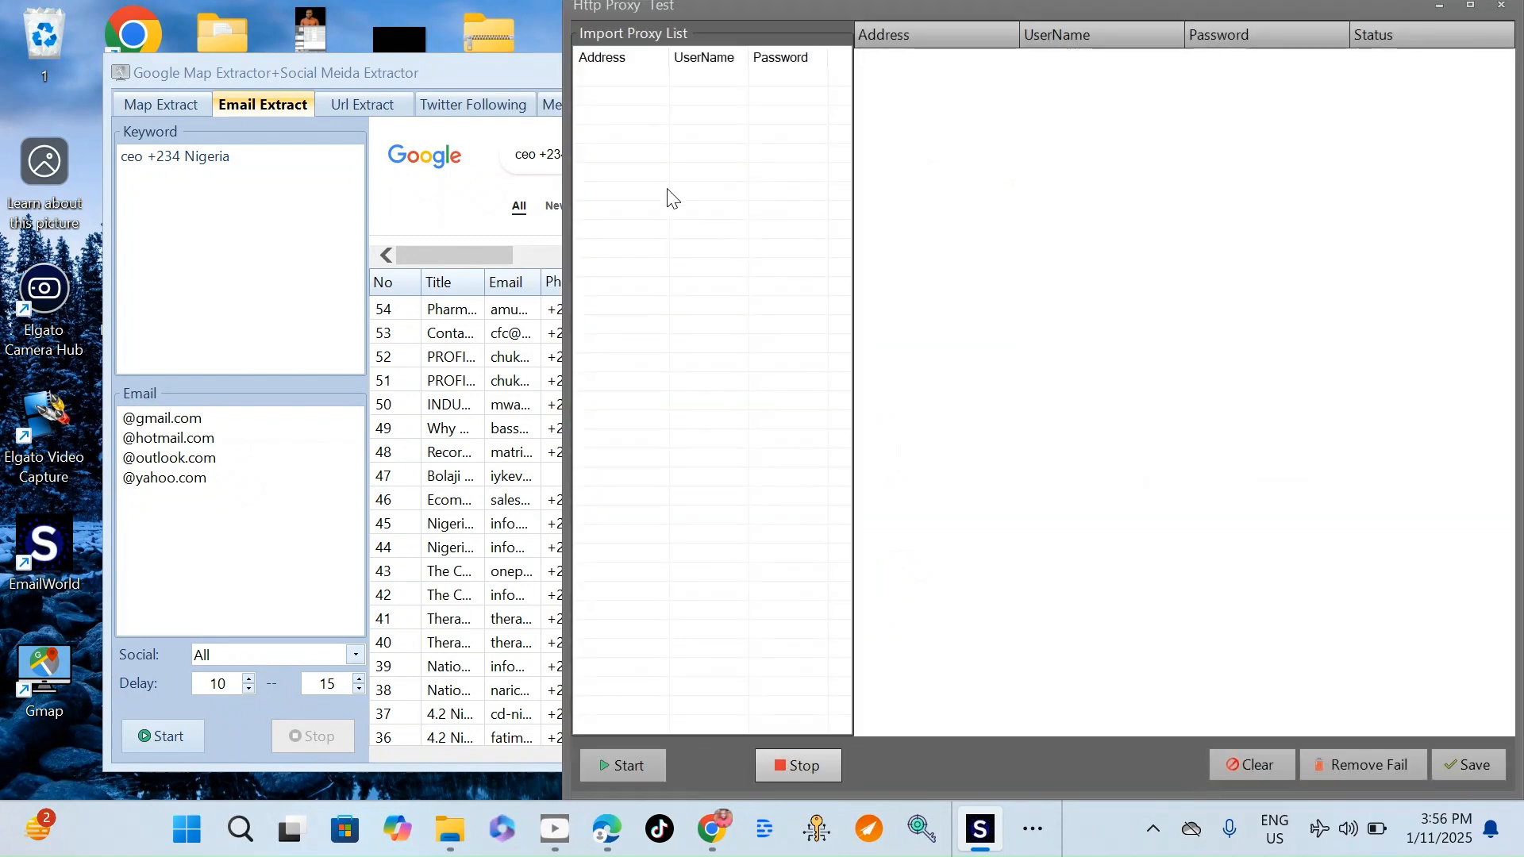
Step: Switch to LunaProxy in Edge and set the proxy generator's count to 39, keeping the Global region
{"action": "left_click", "coordinate": [605, 835]}
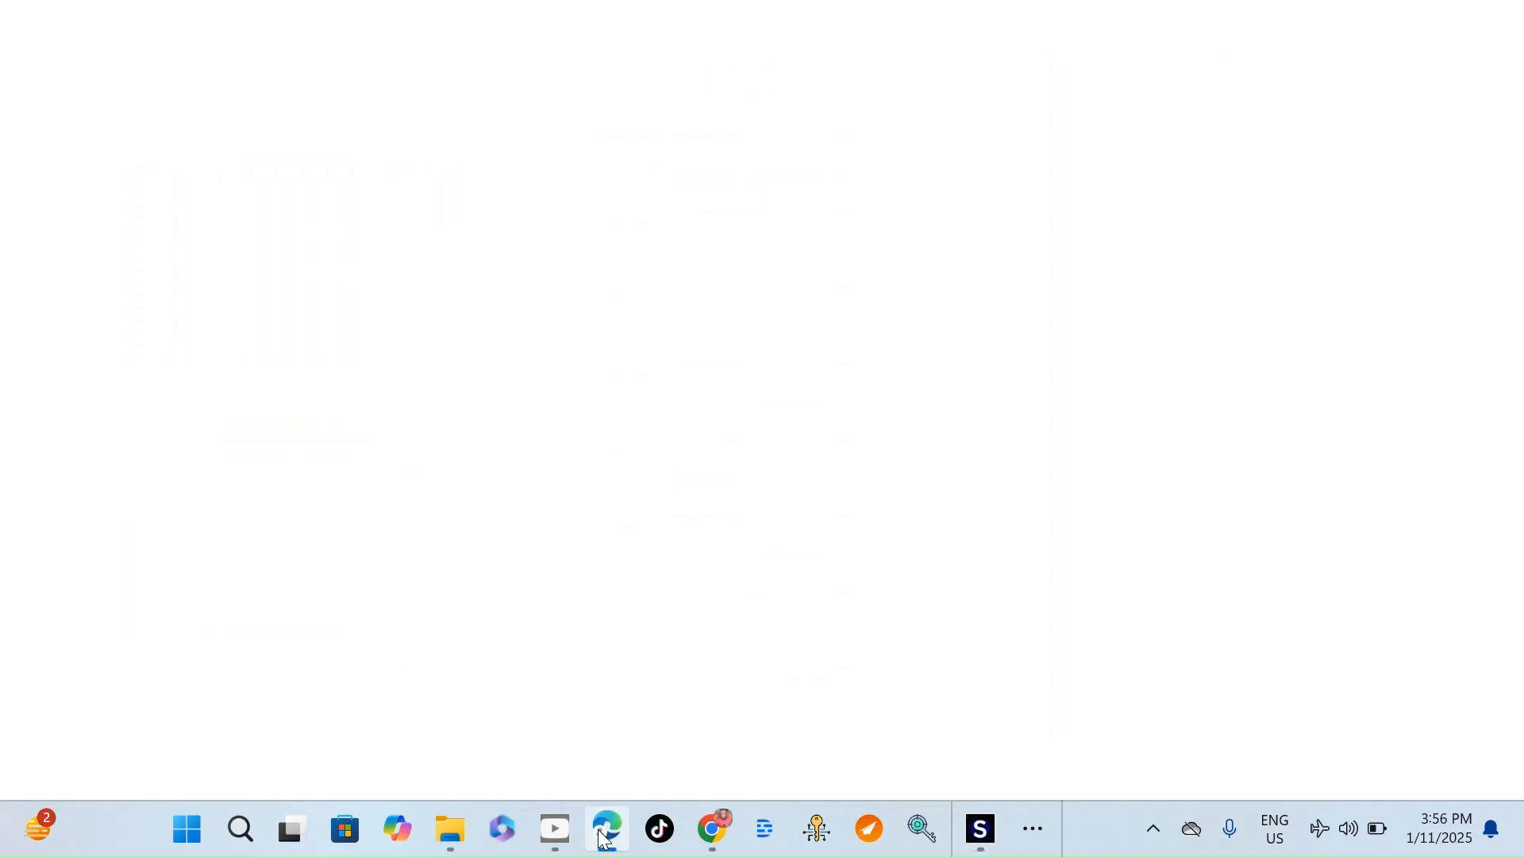
{"action": "left_click_drag", "start_coordinate": [376, 442], "coordinate": [360, 450]}
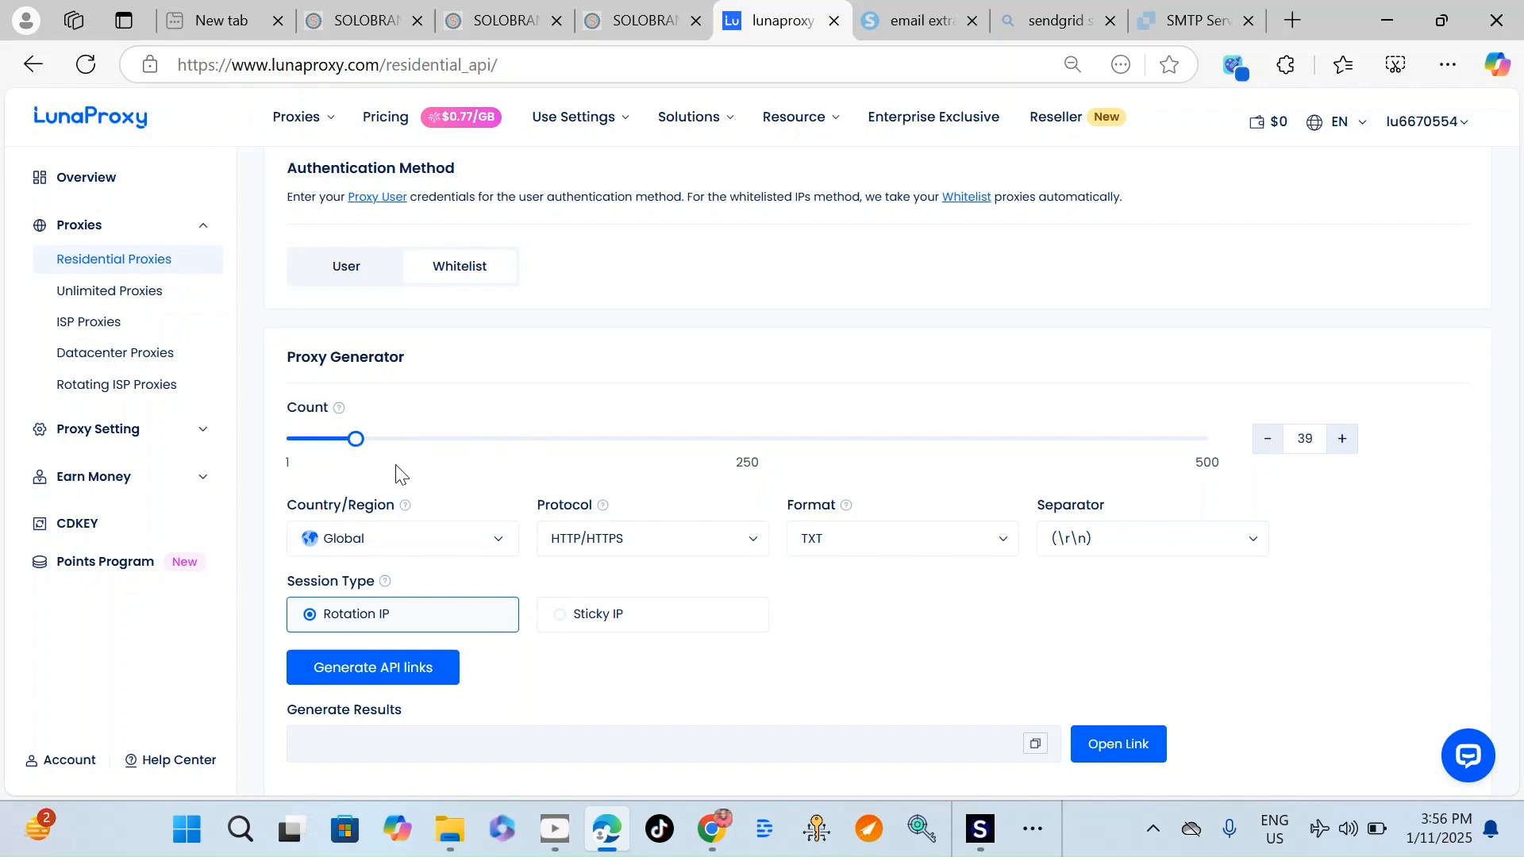
{"action": "left_click", "coordinate": [460, 543]}
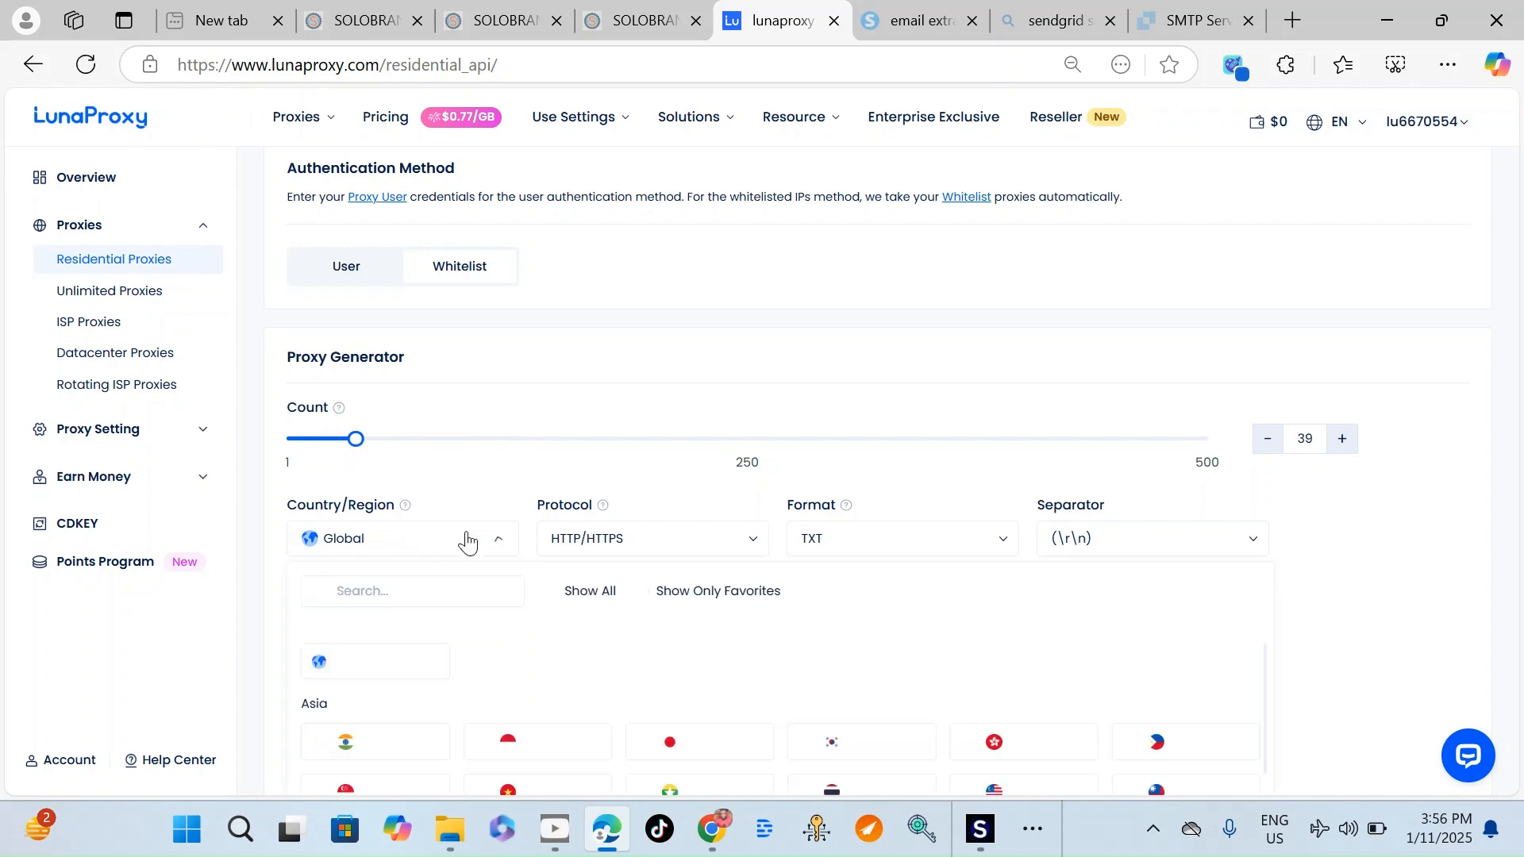
{"action": "scroll", "coordinate": [690, 627], "scroll_direction": "down", "scroll_amount": 4}
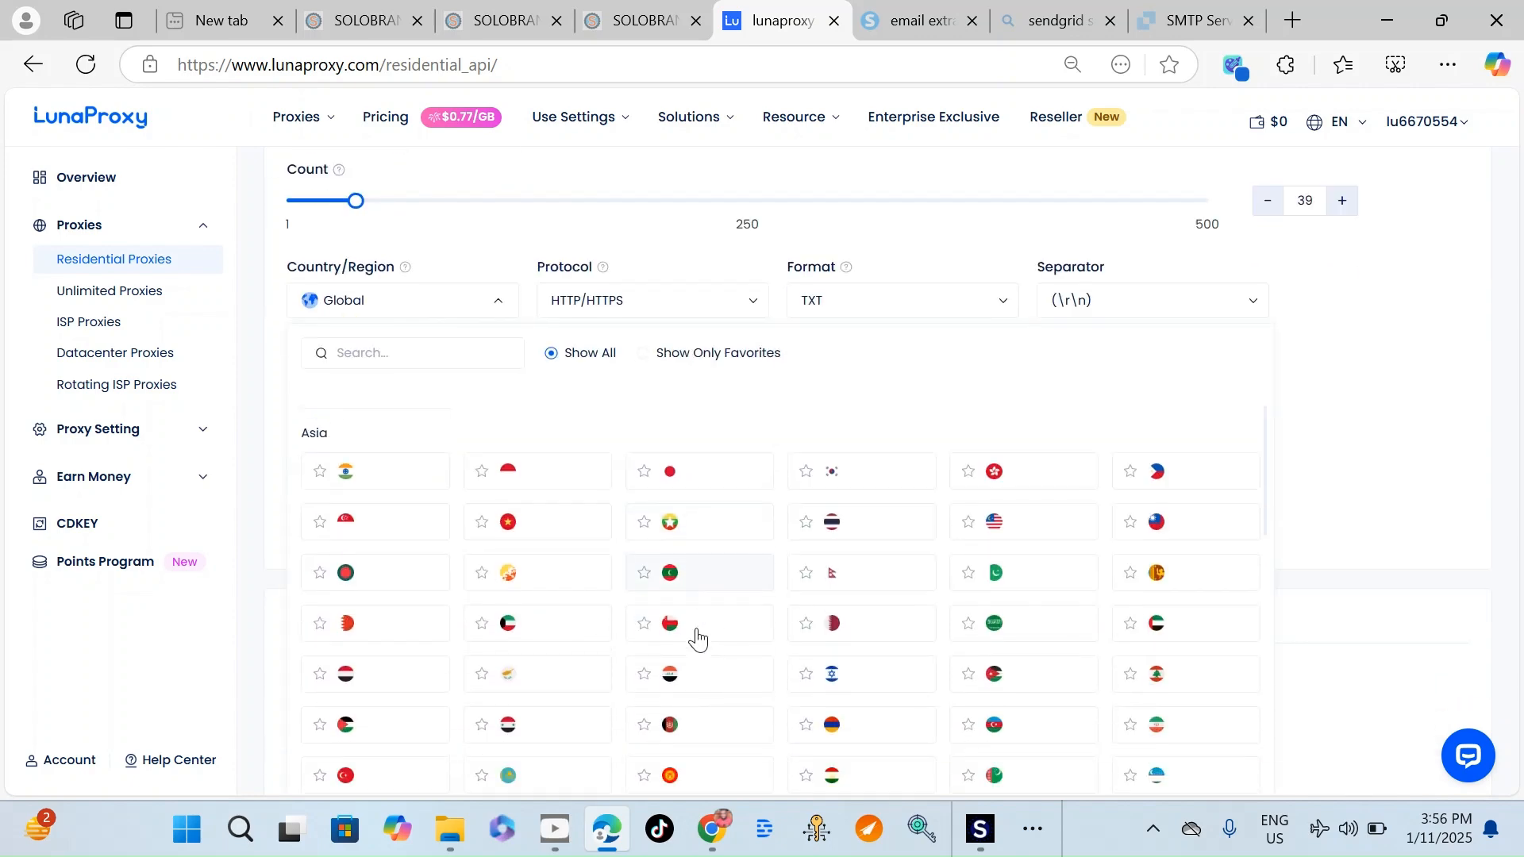
{"action": "left_click", "coordinate": [397, 308]}
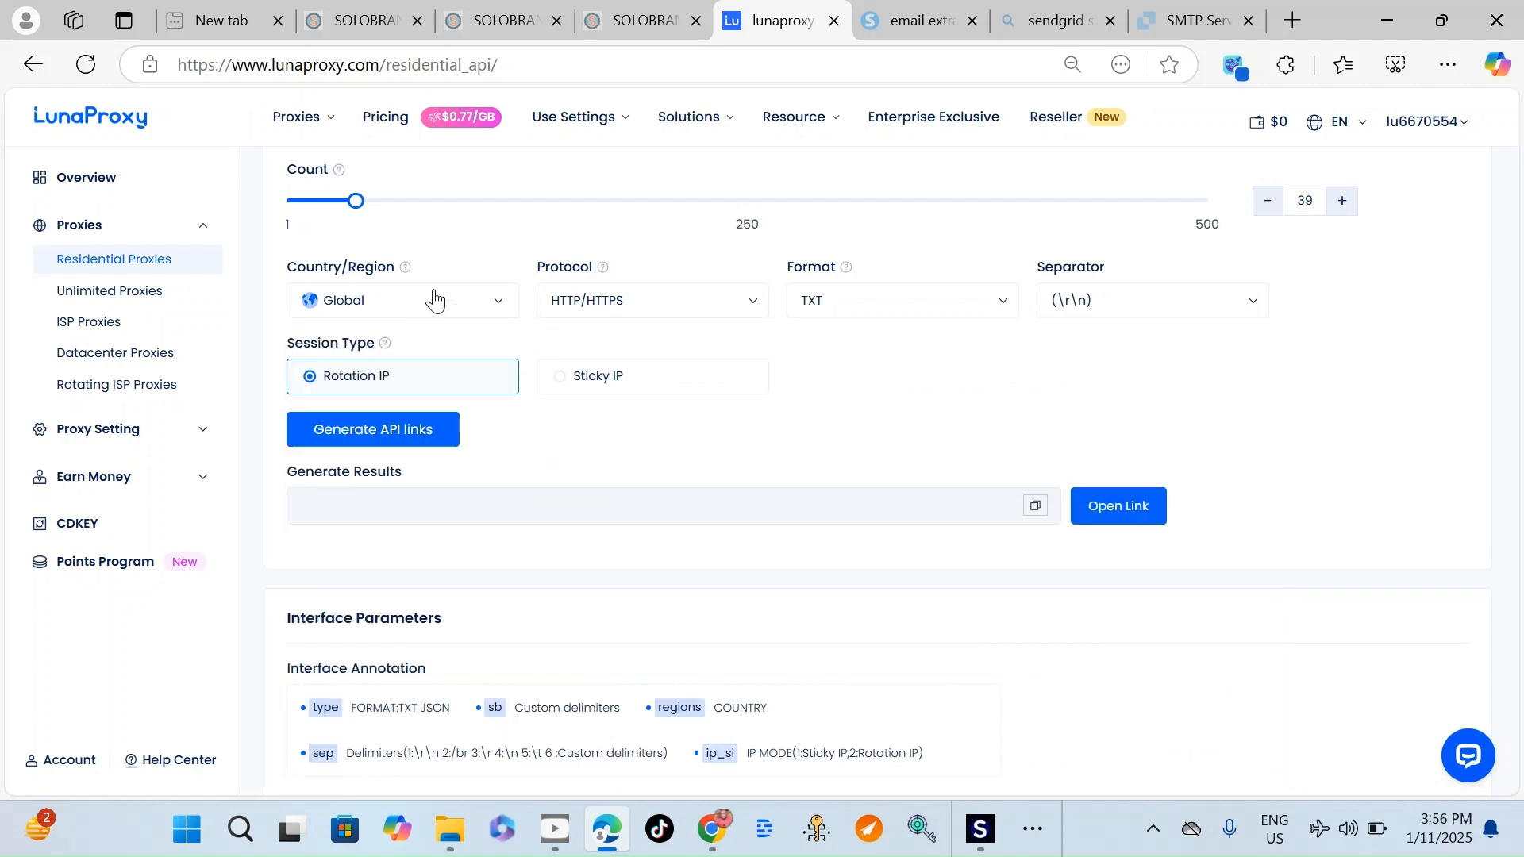
Step: Choose the Sticky IP session type, generate the API link and open it
{"action": "left_click", "coordinate": [613, 378]}
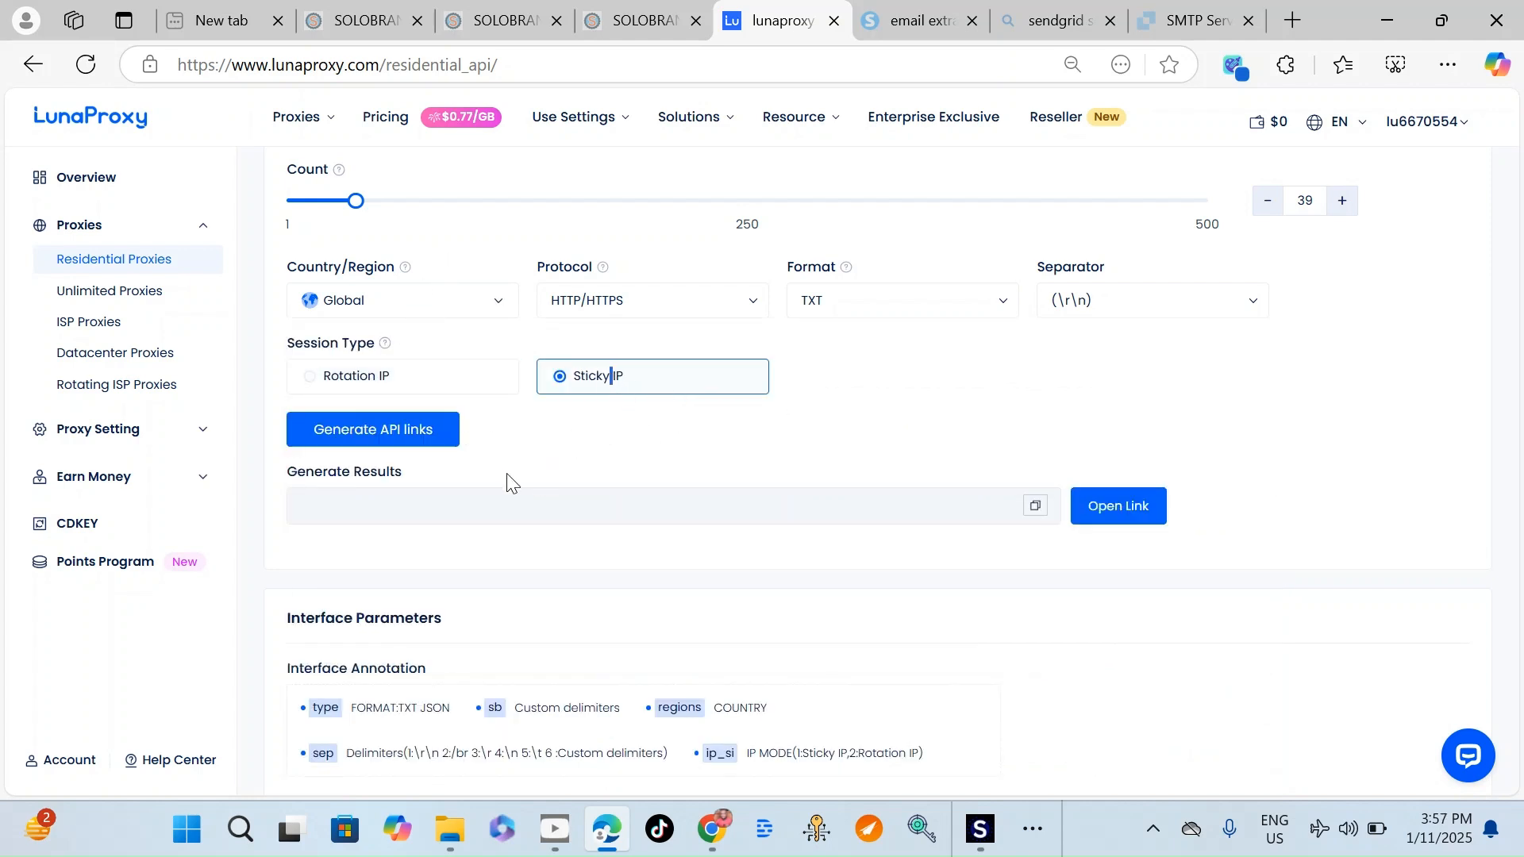
{"action": "left_click", "coordinate": [398, 432]}
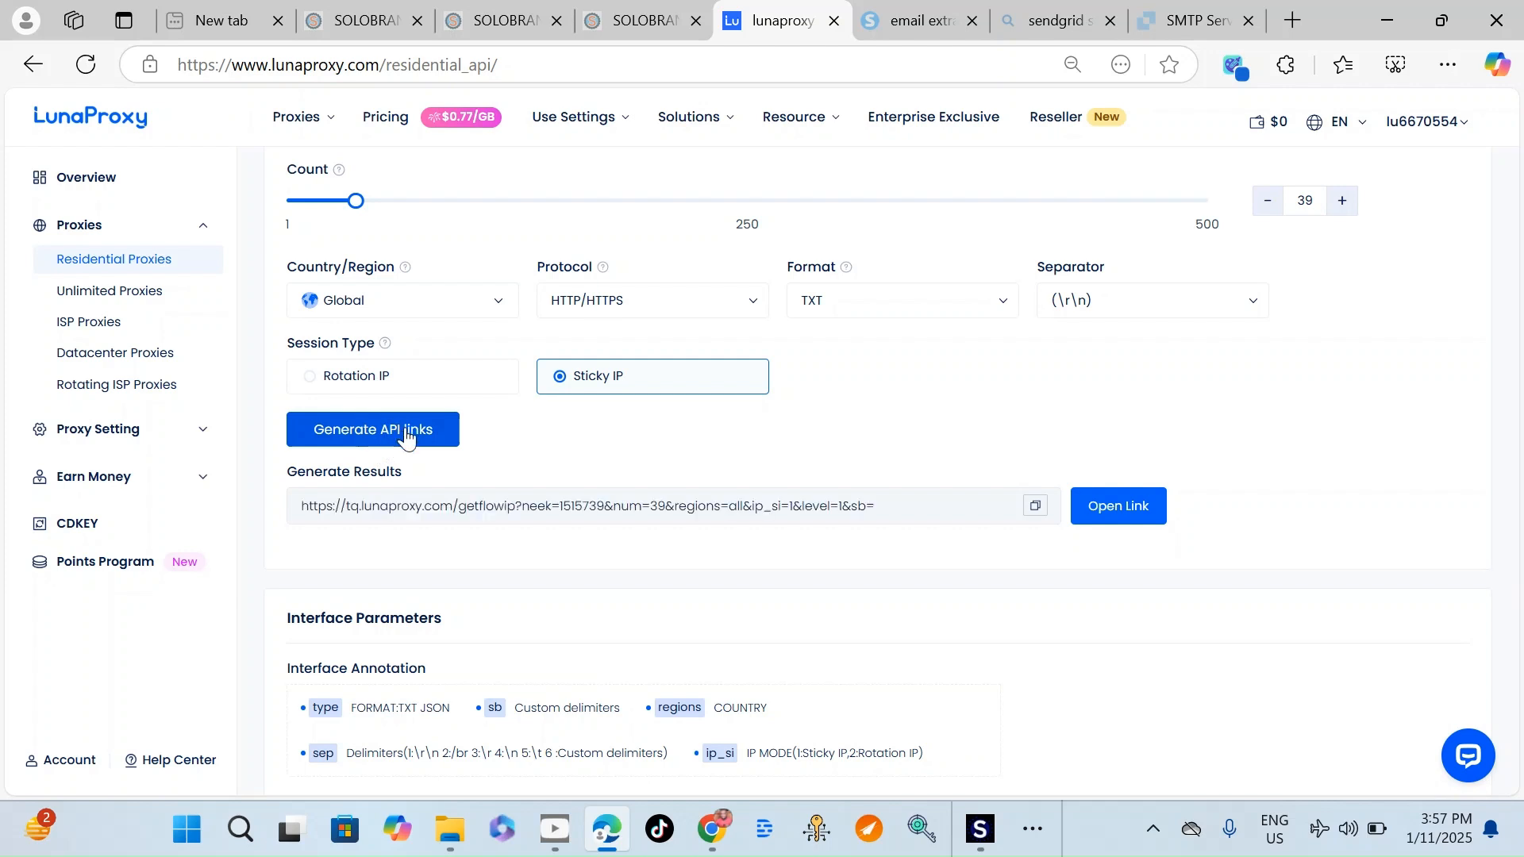
{"action": "left_click", "coordinate": [1119, 503]}
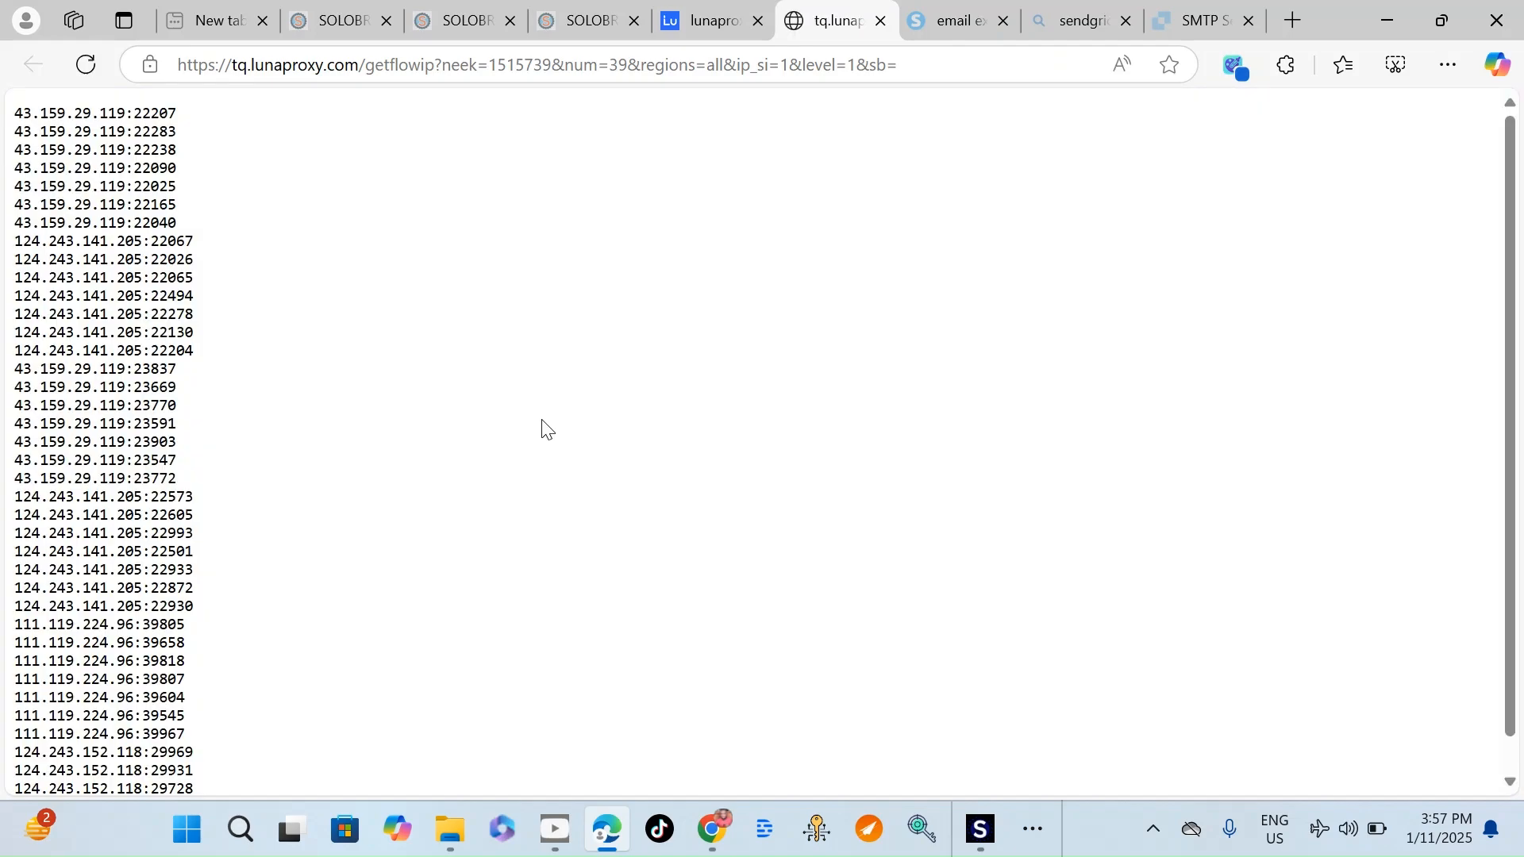
Step: Copy the entire generated proxy list and paste it into Notepad in place of the result file's content
{"action": "key", "text": "ctrl+a"}
{"action": "right_click", "coordinate": [318, 432]}
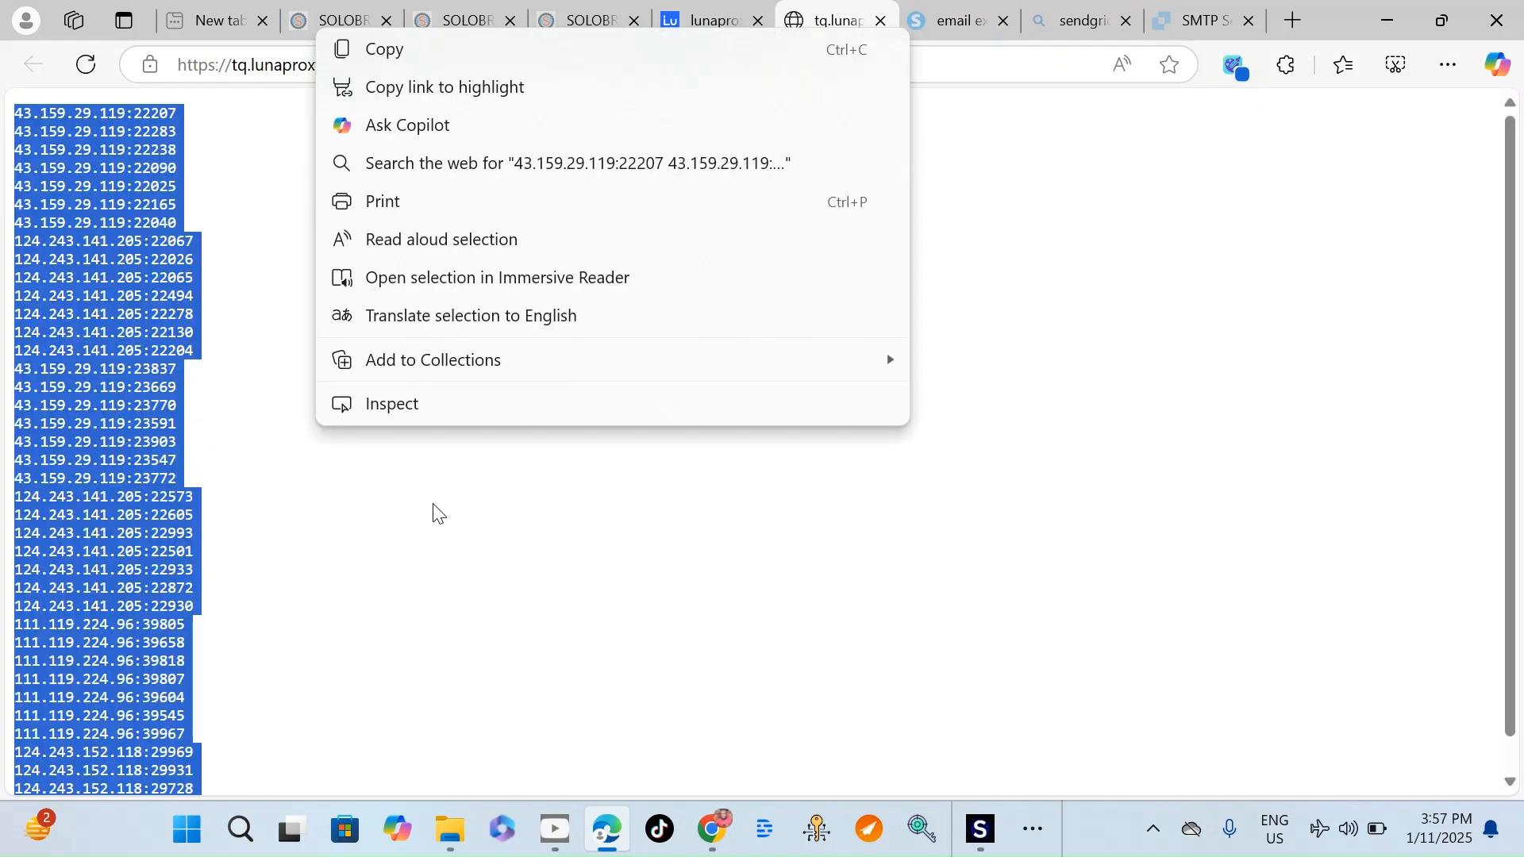
{"action": "left_click", "coordinate": [403, 61]}
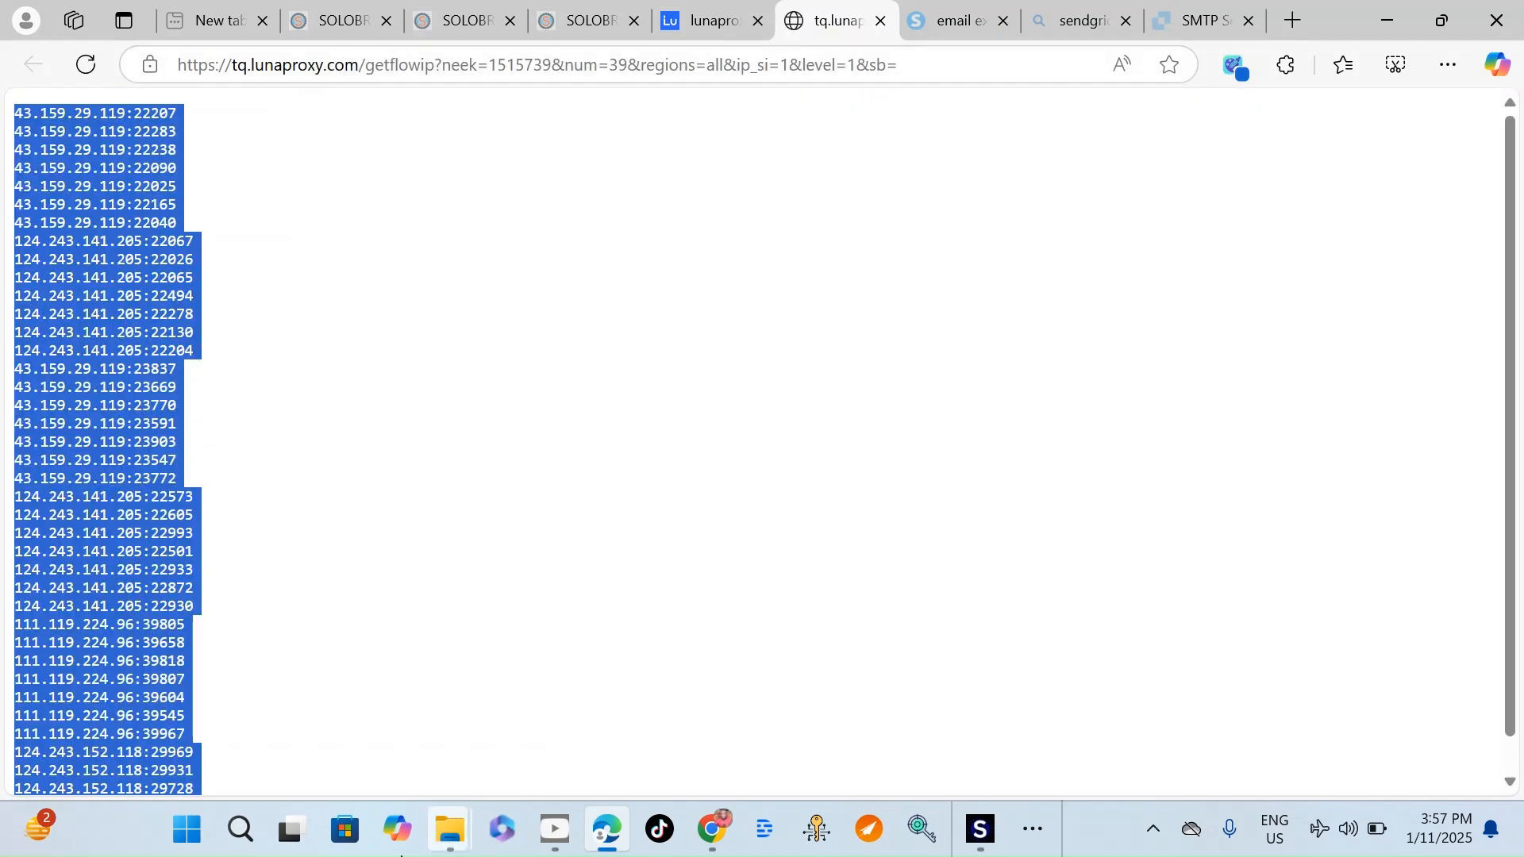
{"action": "left_click", "coordinate": [1033, 835]}
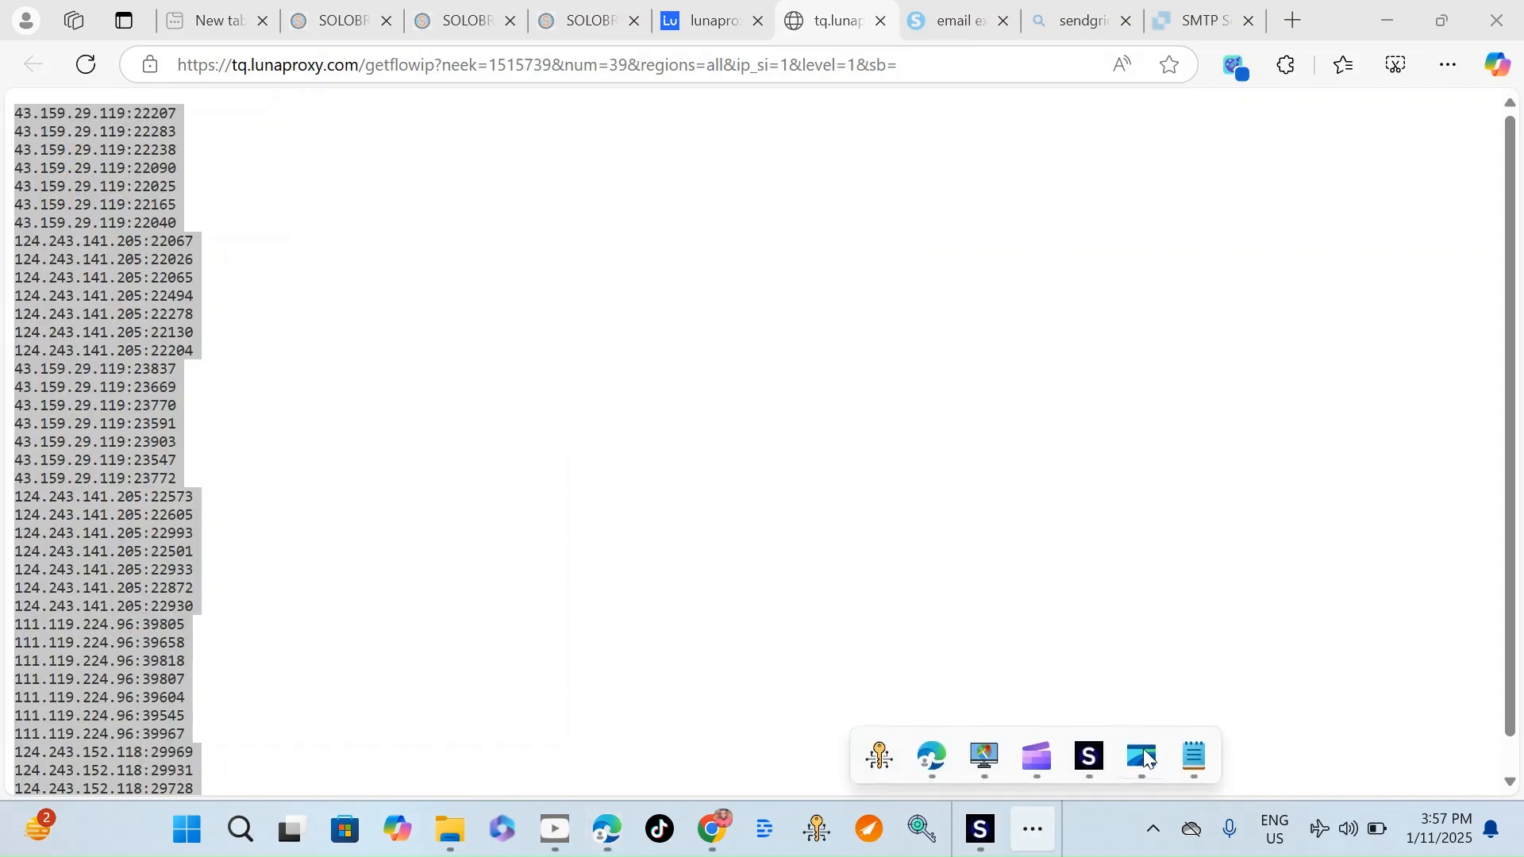
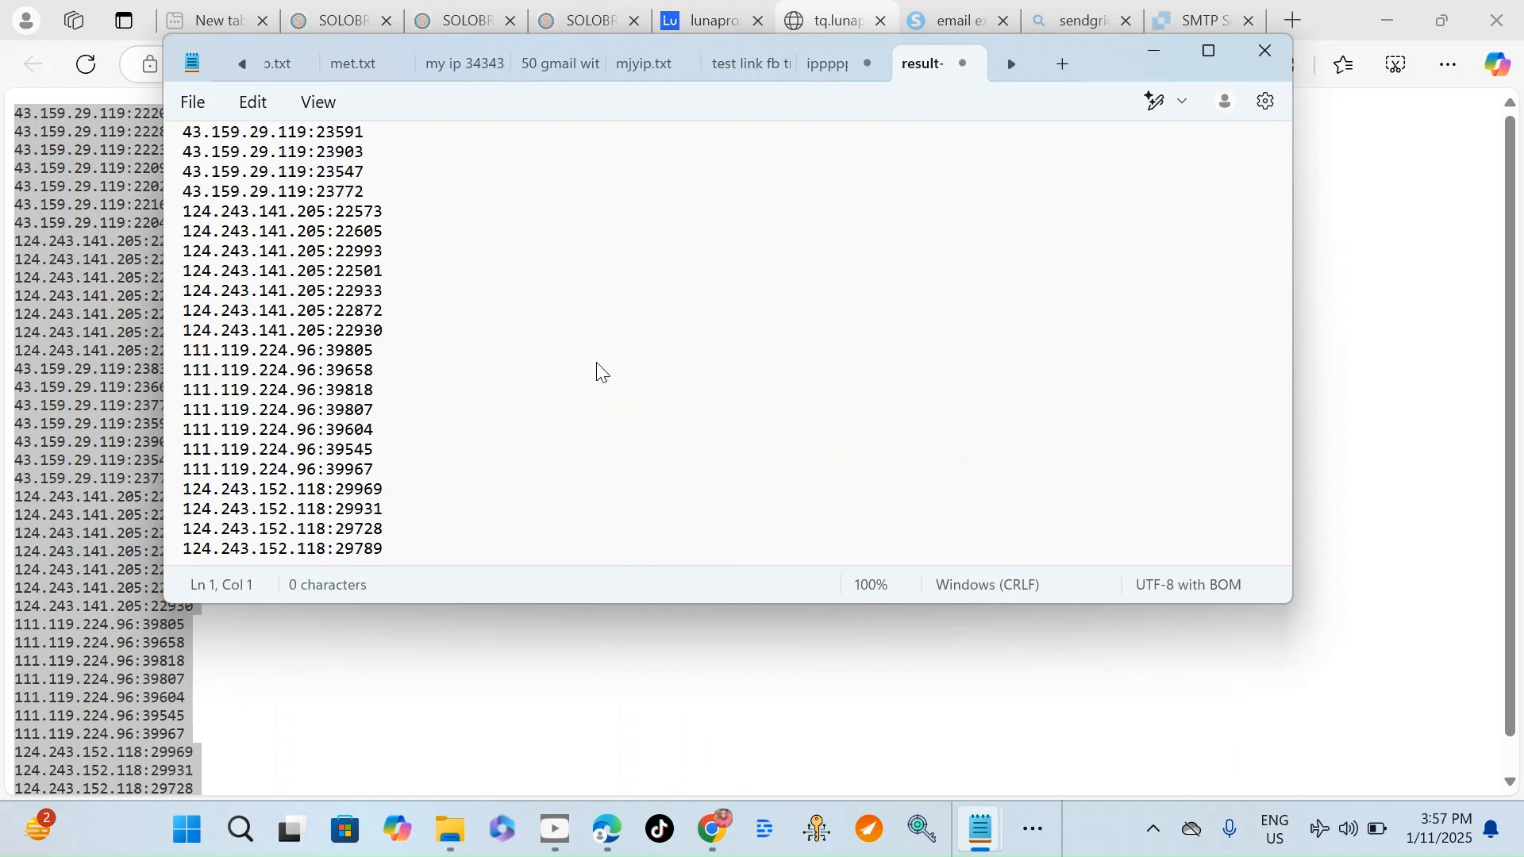
{"action": "left_click", "coordinate": [253, 101]}
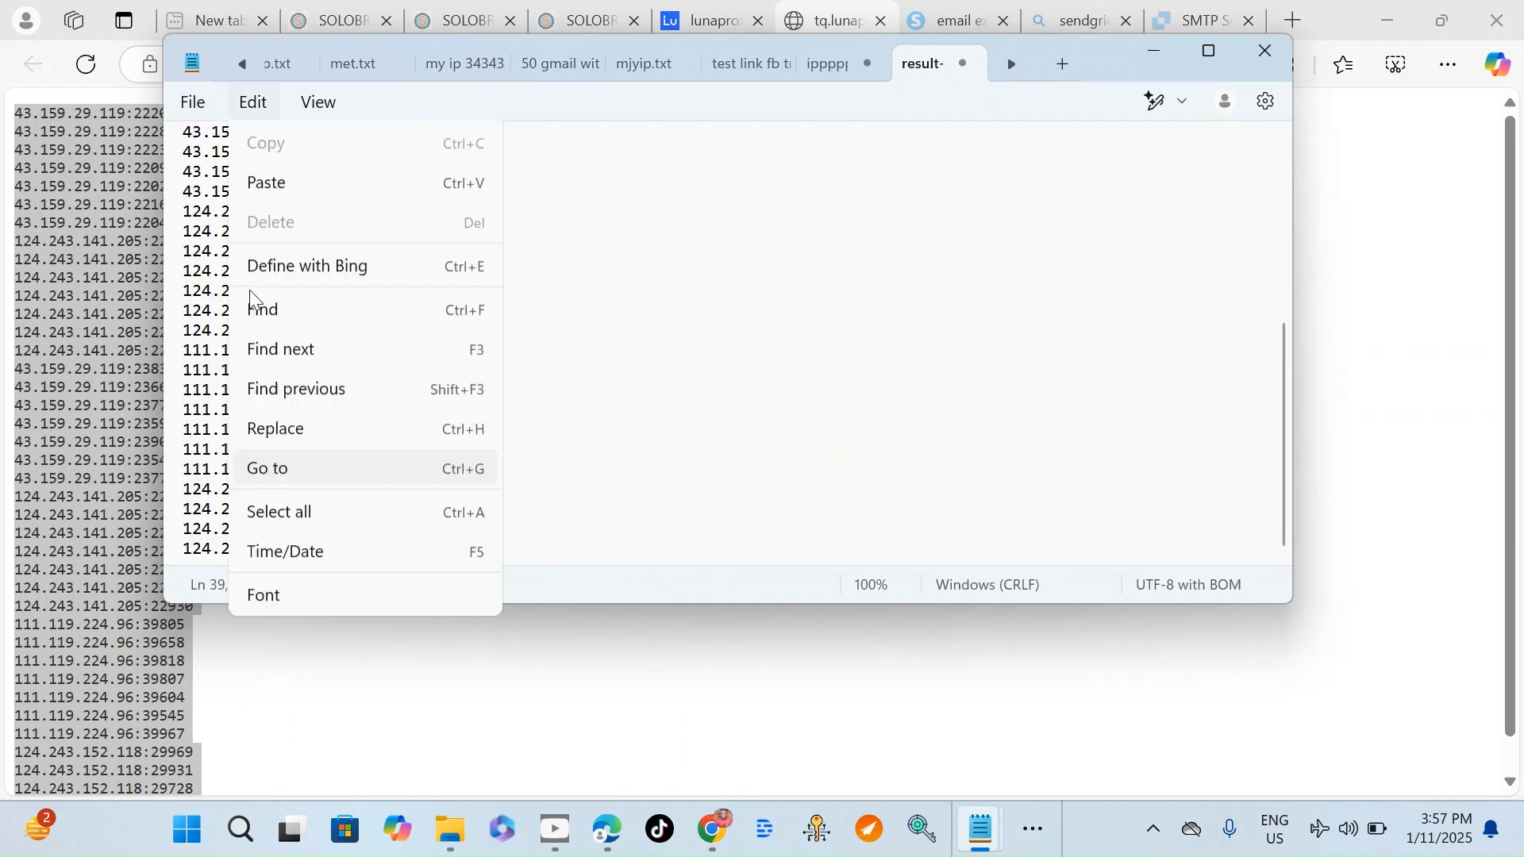
Step: Save the pasted proxy list as a text file named ippprx in the Downloads folder
{"action": "left_click", "coordinate": [193, 103]}
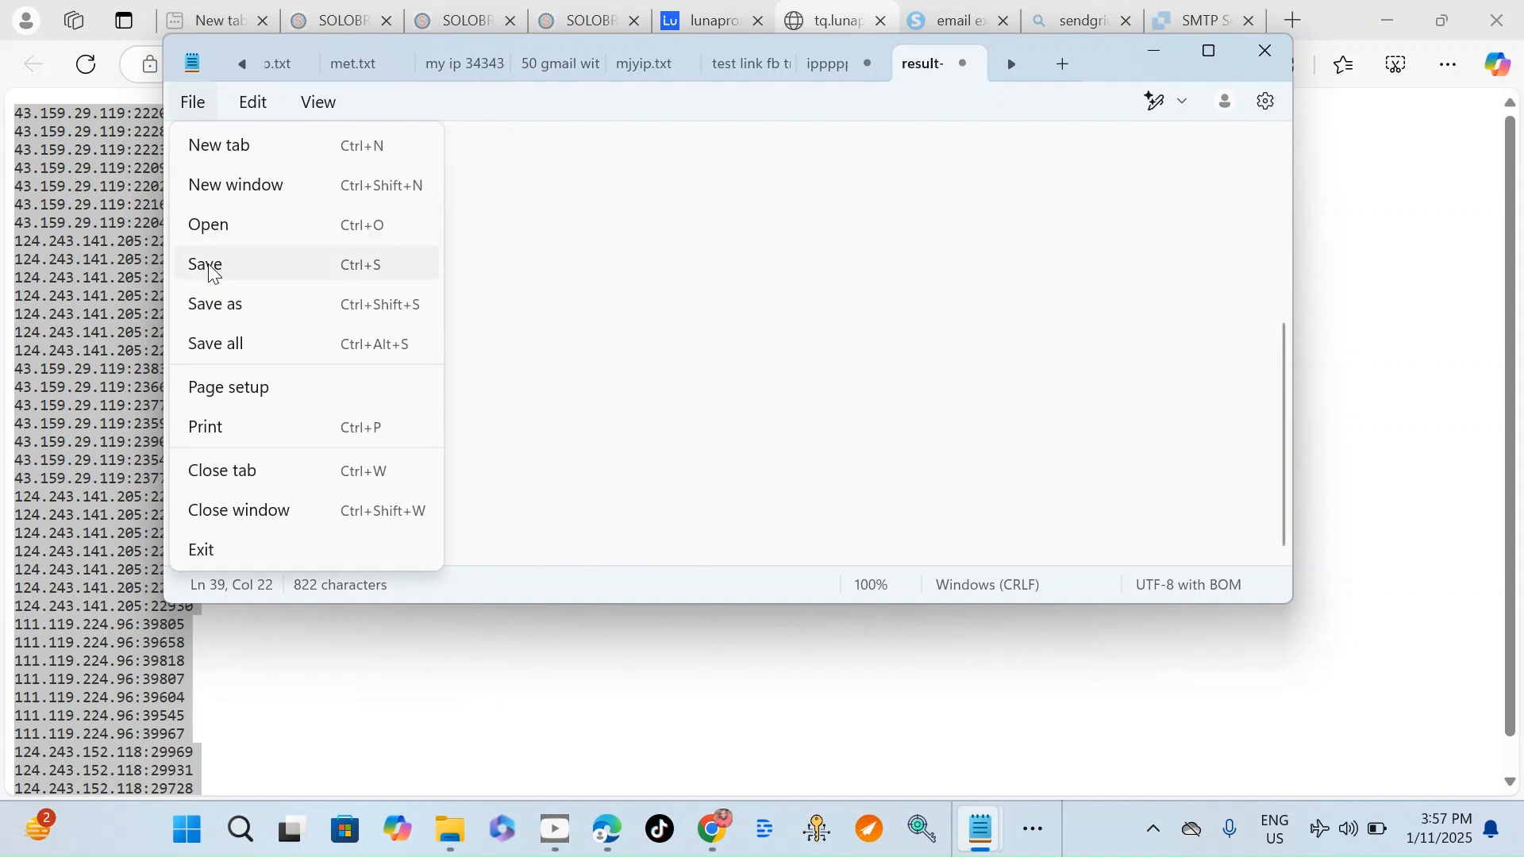
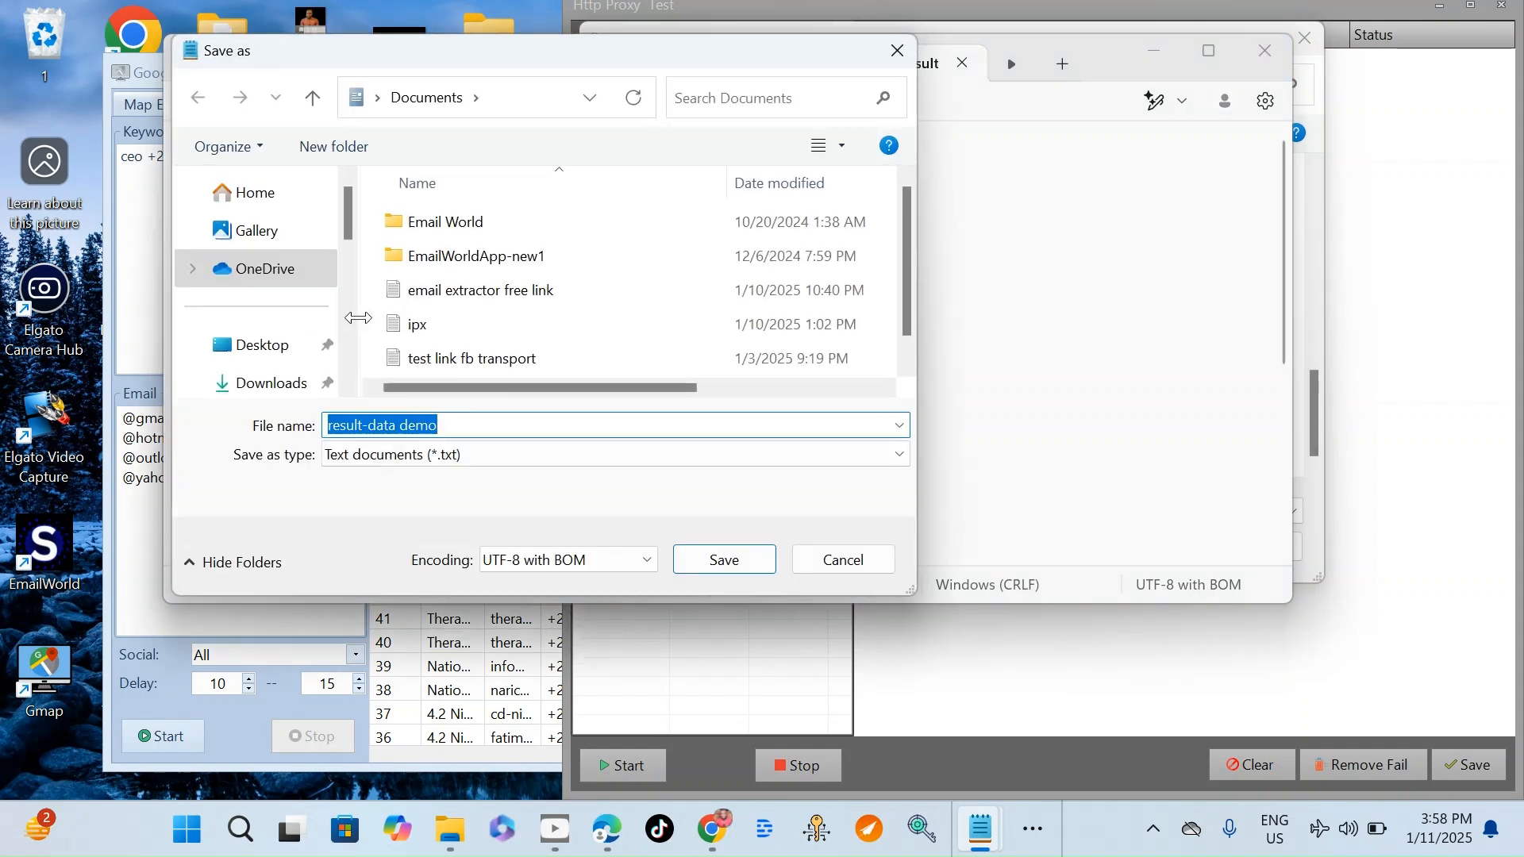
{"action": "type", "text": "ippp"}
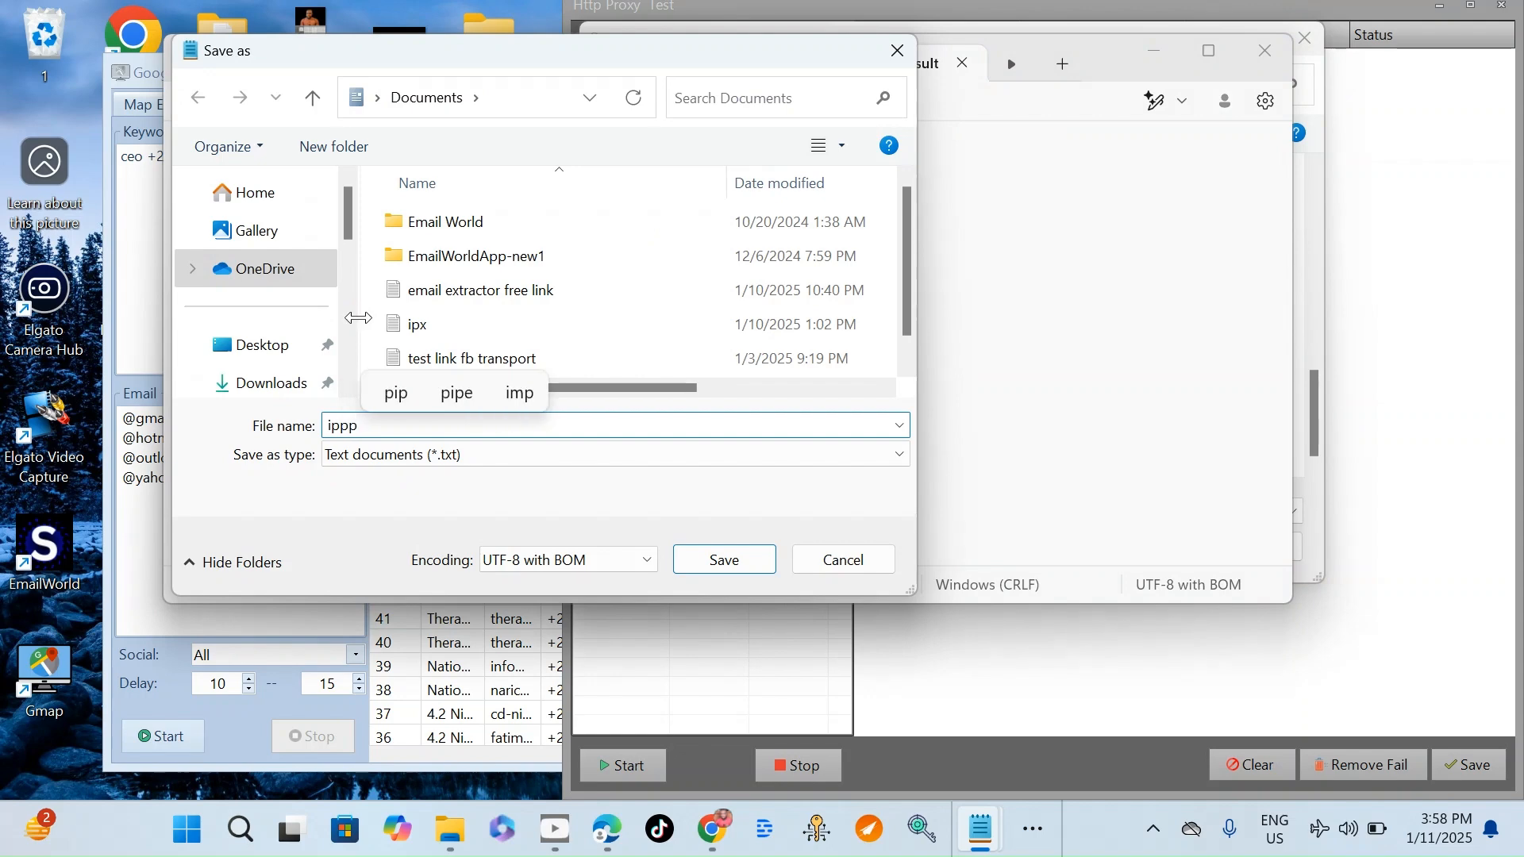
{"action": "type", "text": "rx"}
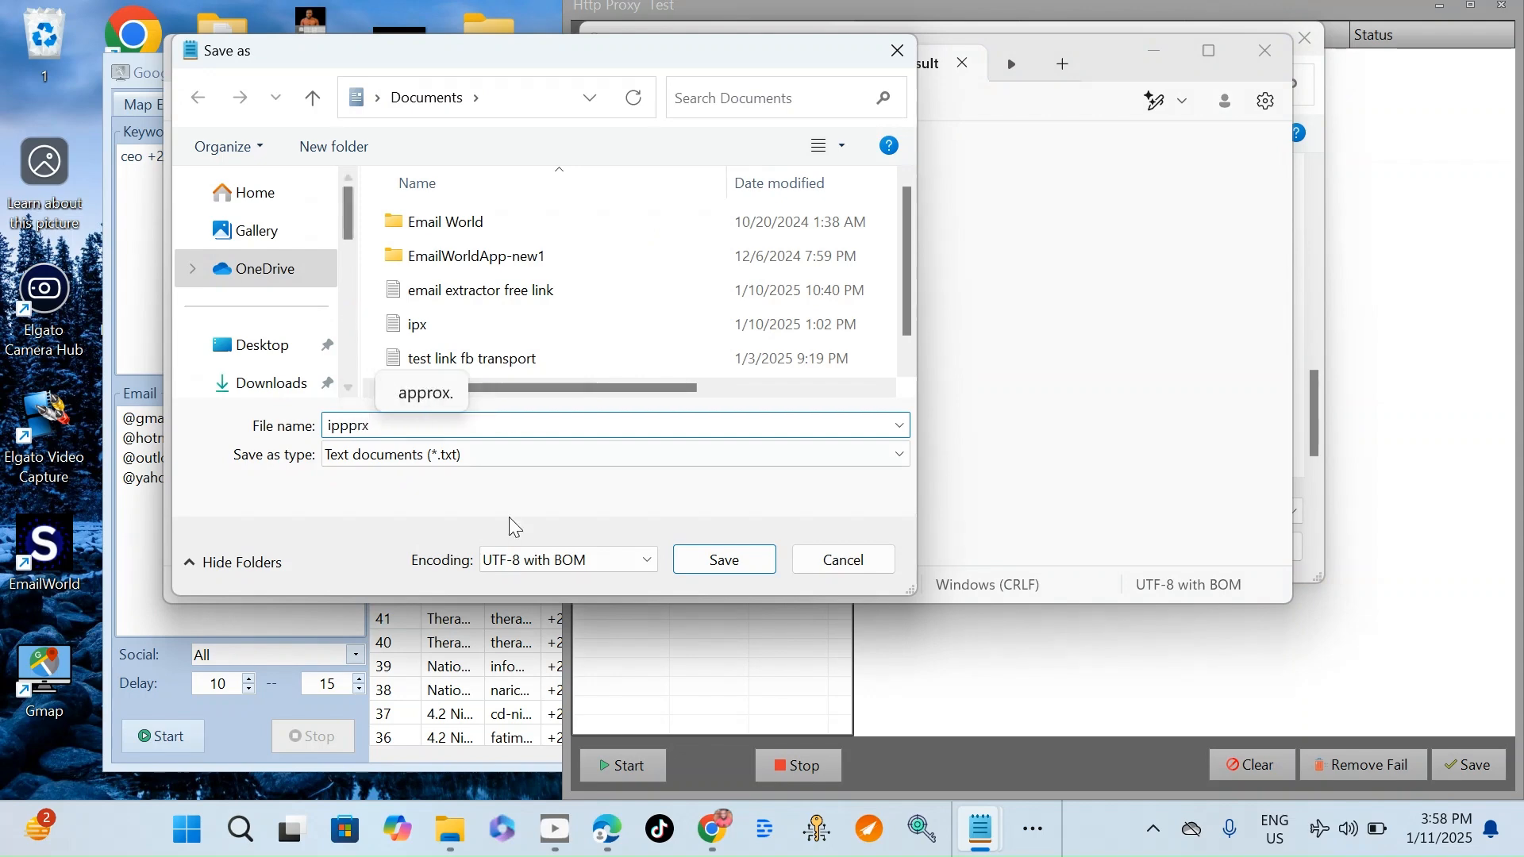
{"action": "left_click", "coordinate": [277, 205]}
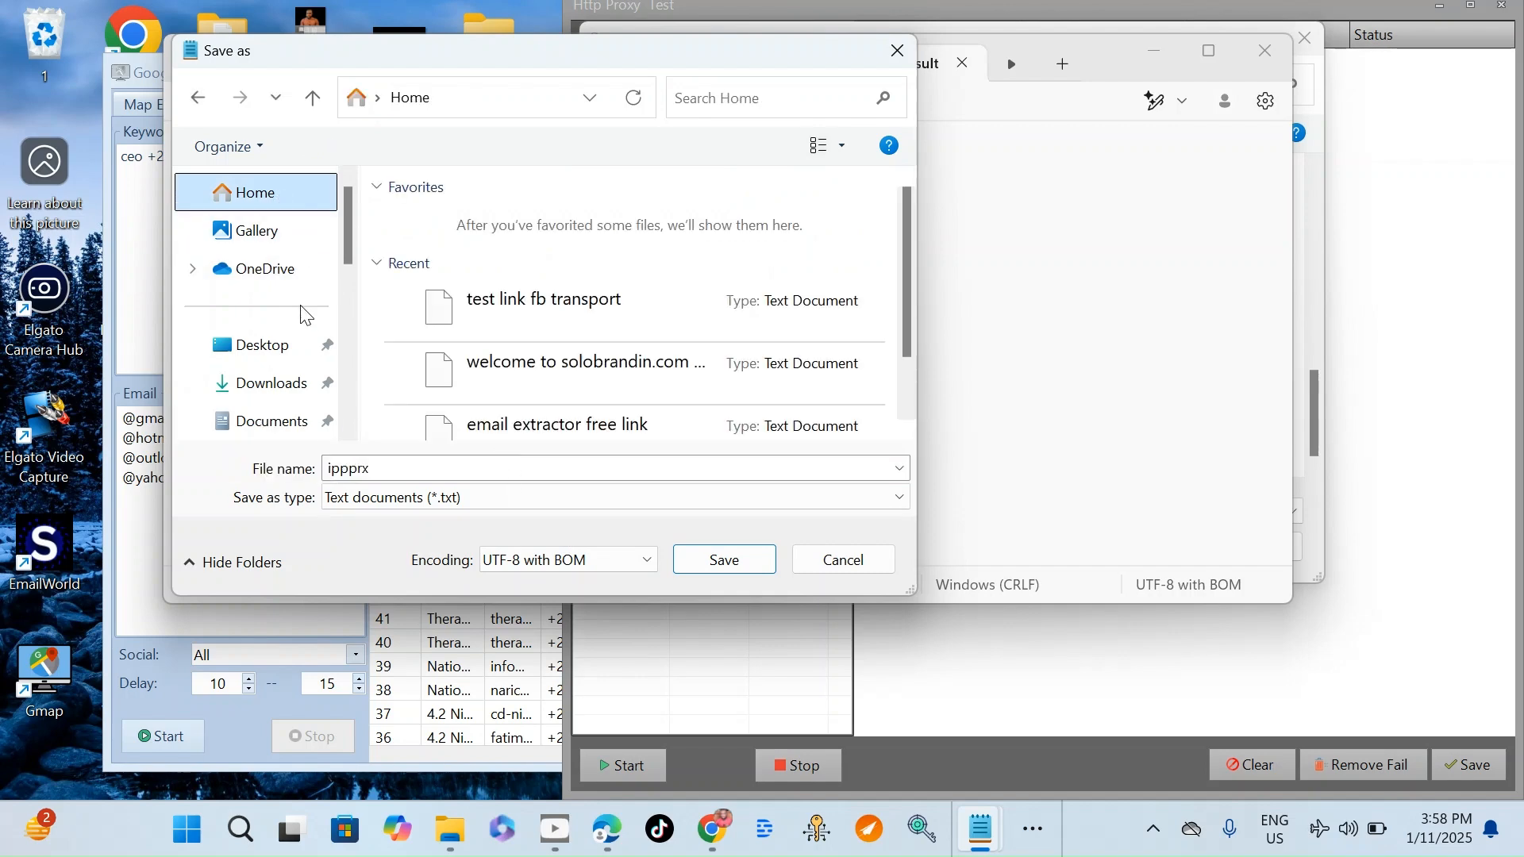
{"action": "left_click", "coordinate": [739, 574]}
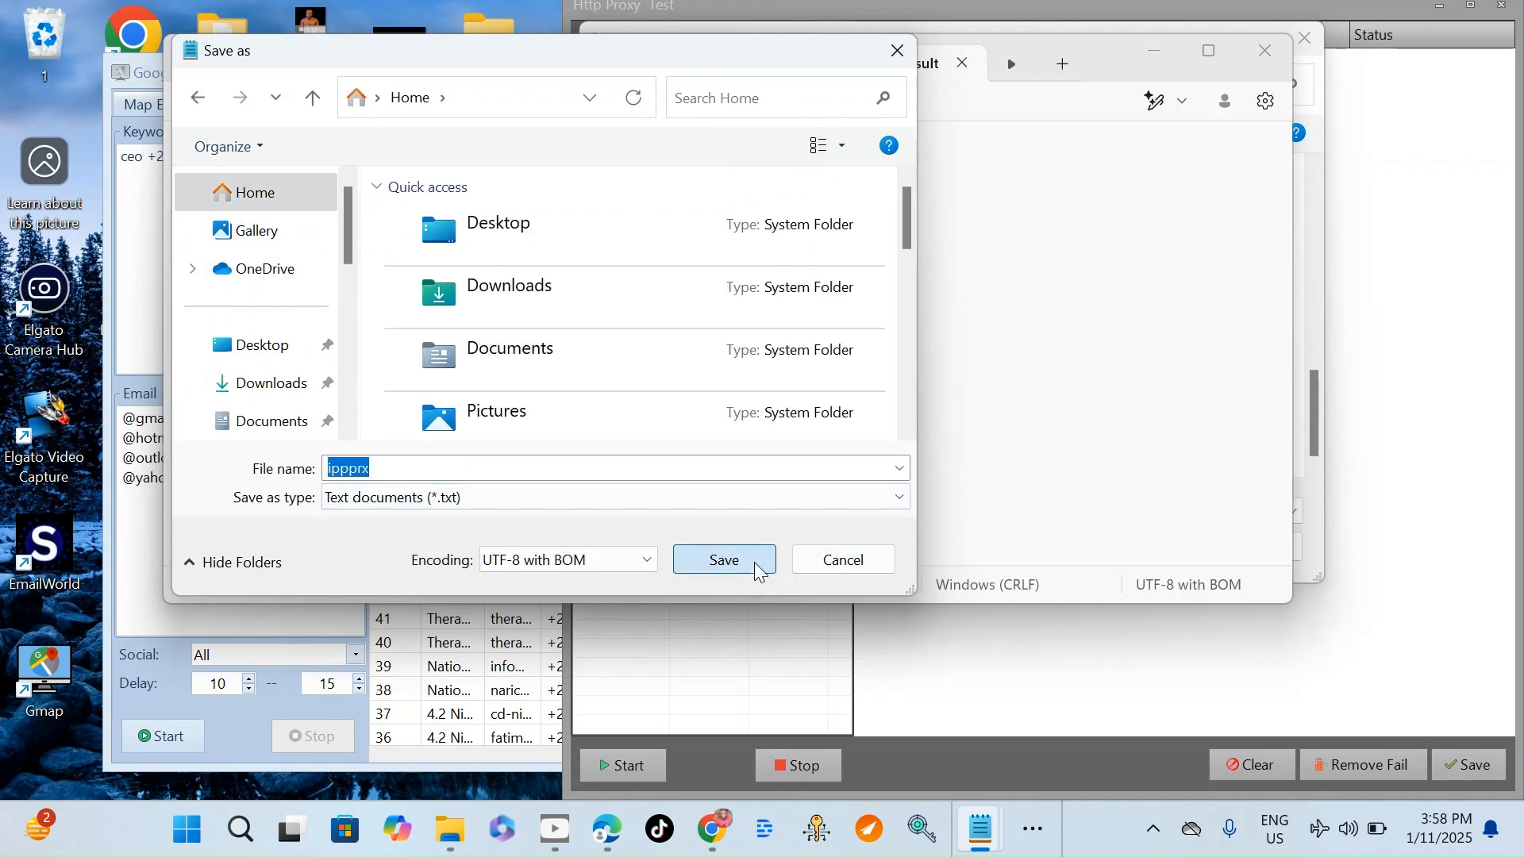
{"action": "left_click", "coordinate": [881, 409]}
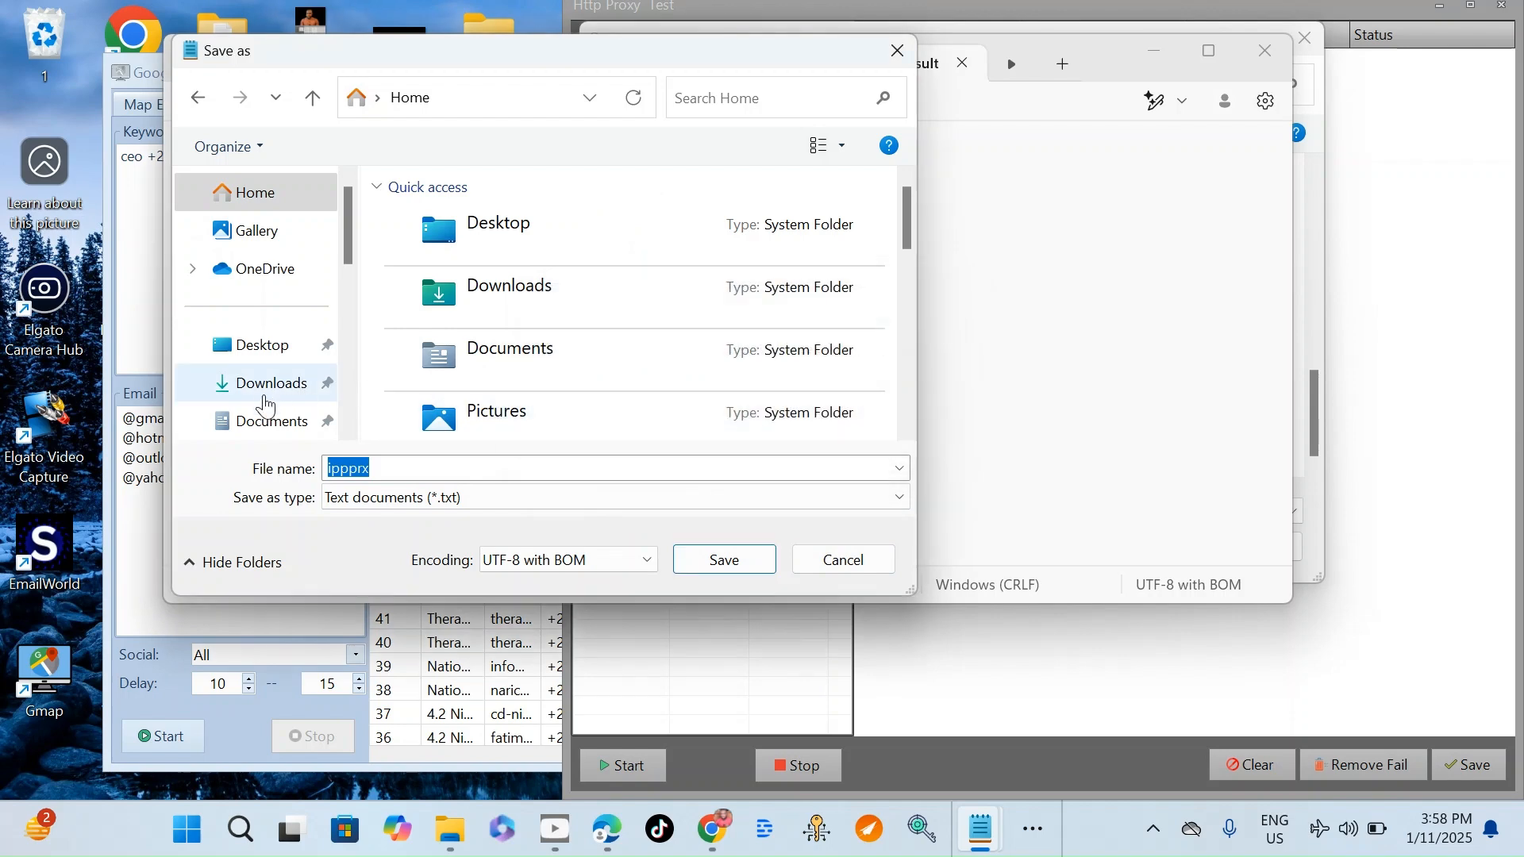
{"action": "left_click", "coordinate": [265, 384]}
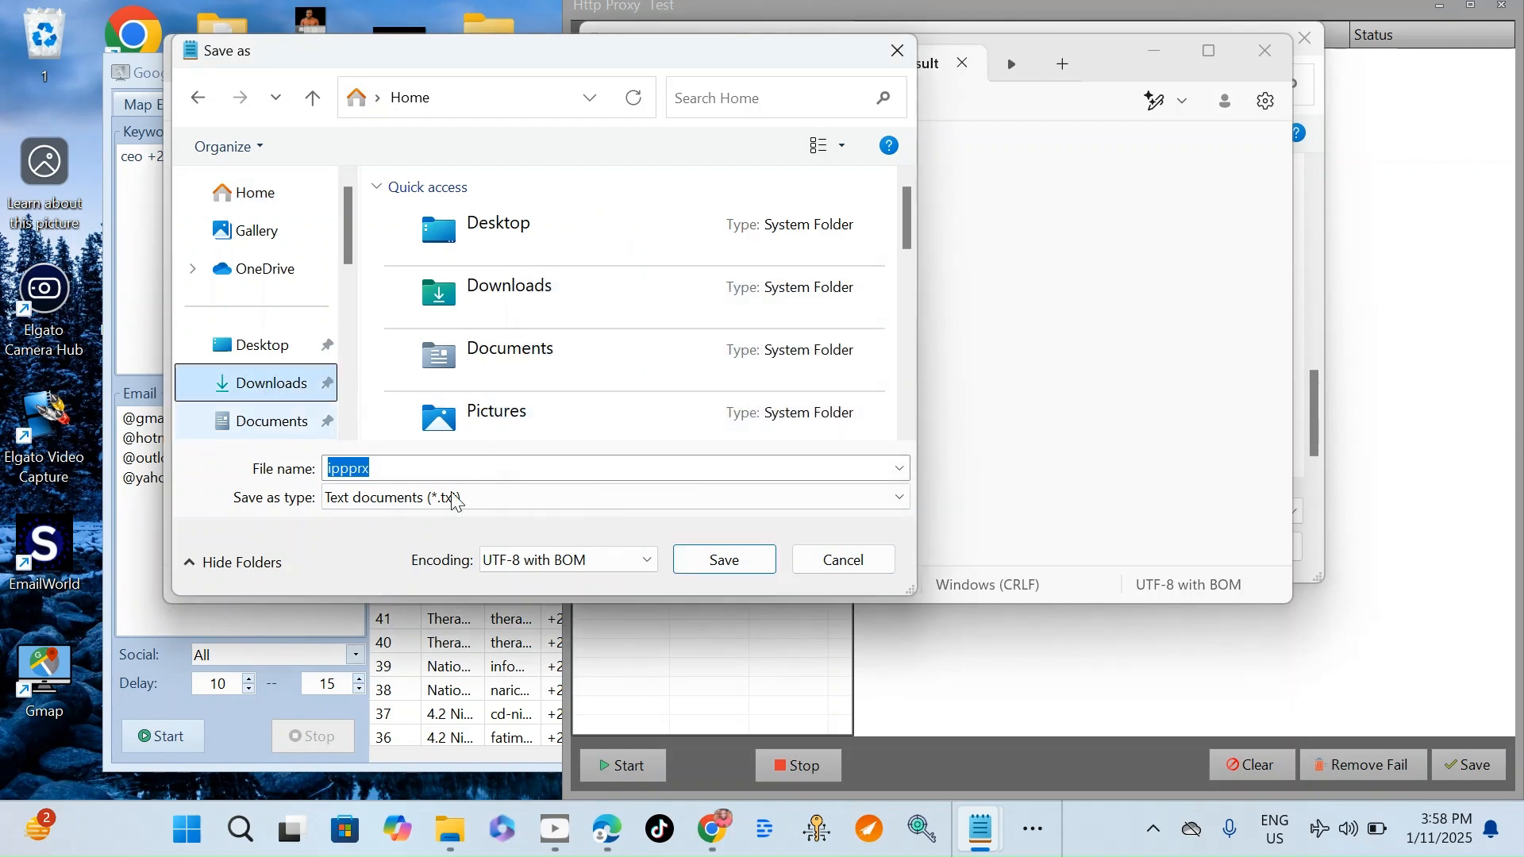
{"action": "left_click", "coordinate": [727, 560]}
Step: Import the ippprx text file from Downloads into Email Word's proxy list
{"action": "left_click", "coordinate": [1135, 659]}
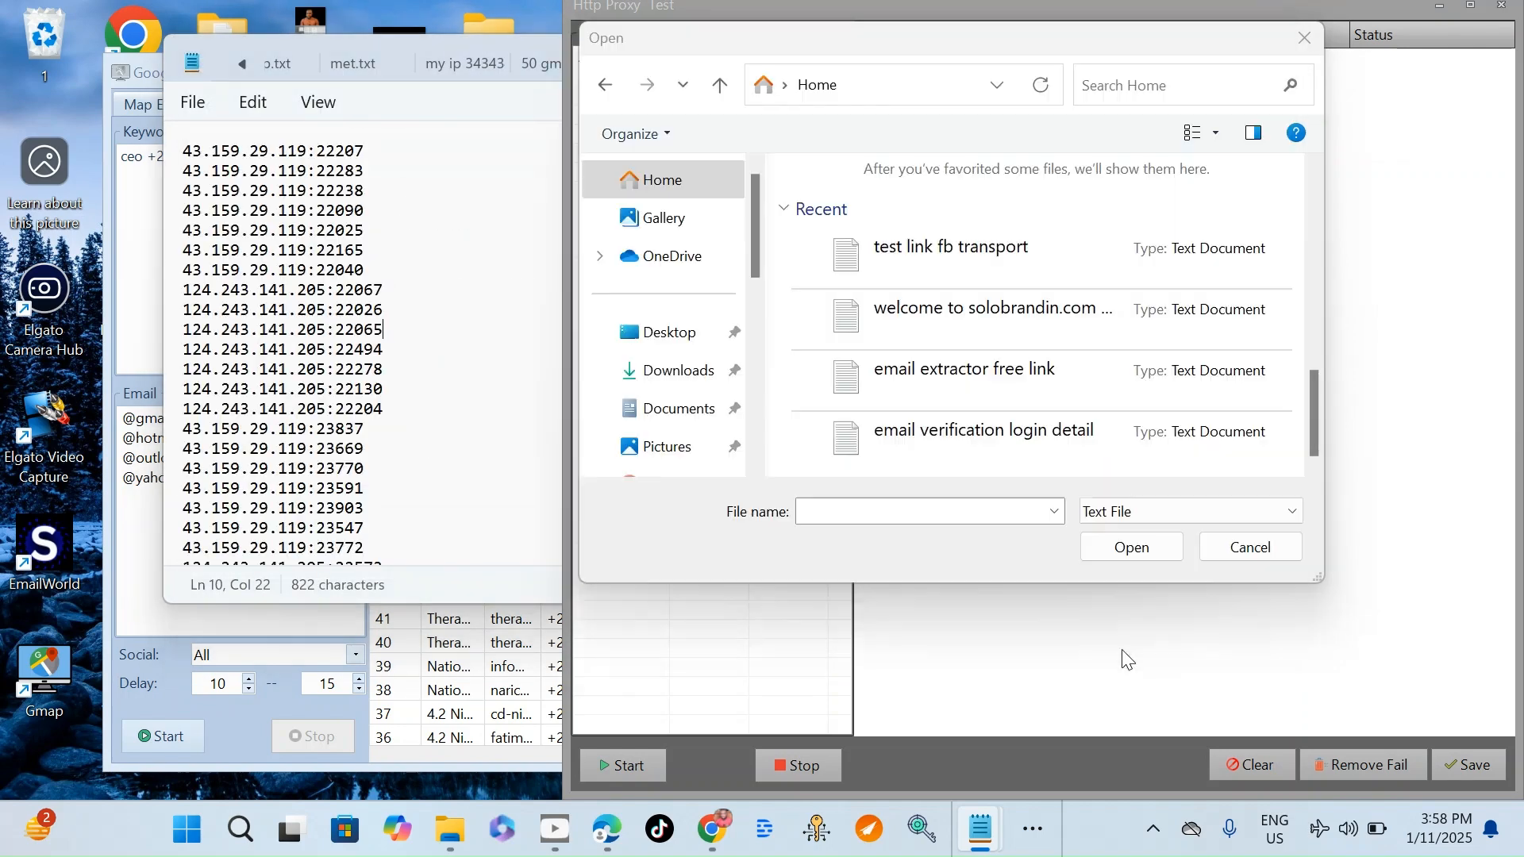
{"action": "scroll", "coordinate": [912, 361], "scroll_direction": "up", "scroll_amount": 5}
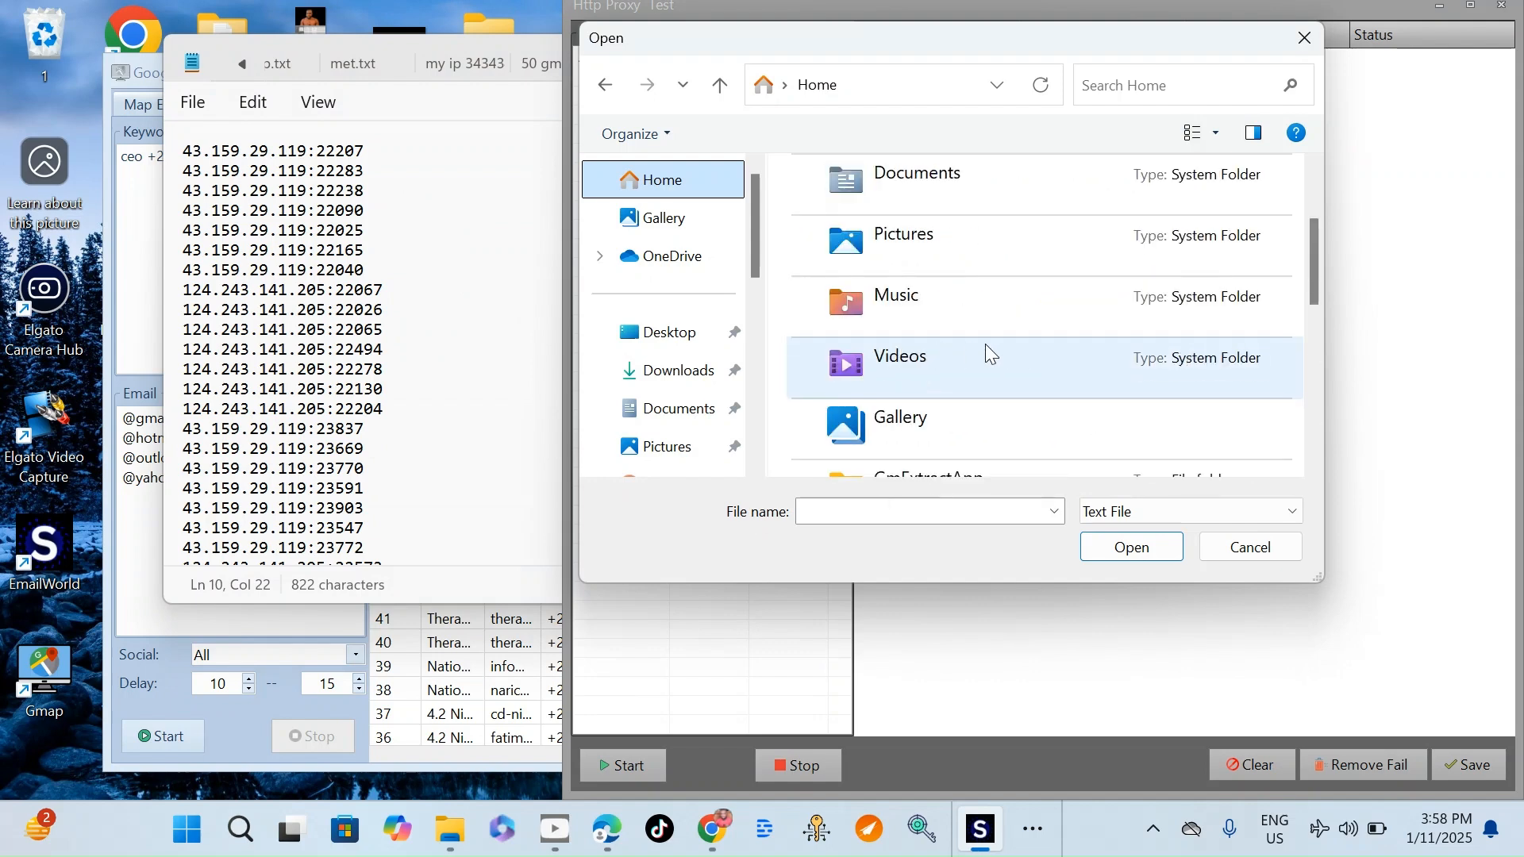
{"action": "scroll", "coordinate": [987, 349], "scroll_direction": "down", "scroll_amount": 3}
{"action": "left_click", "coordinate": [673, 387]}
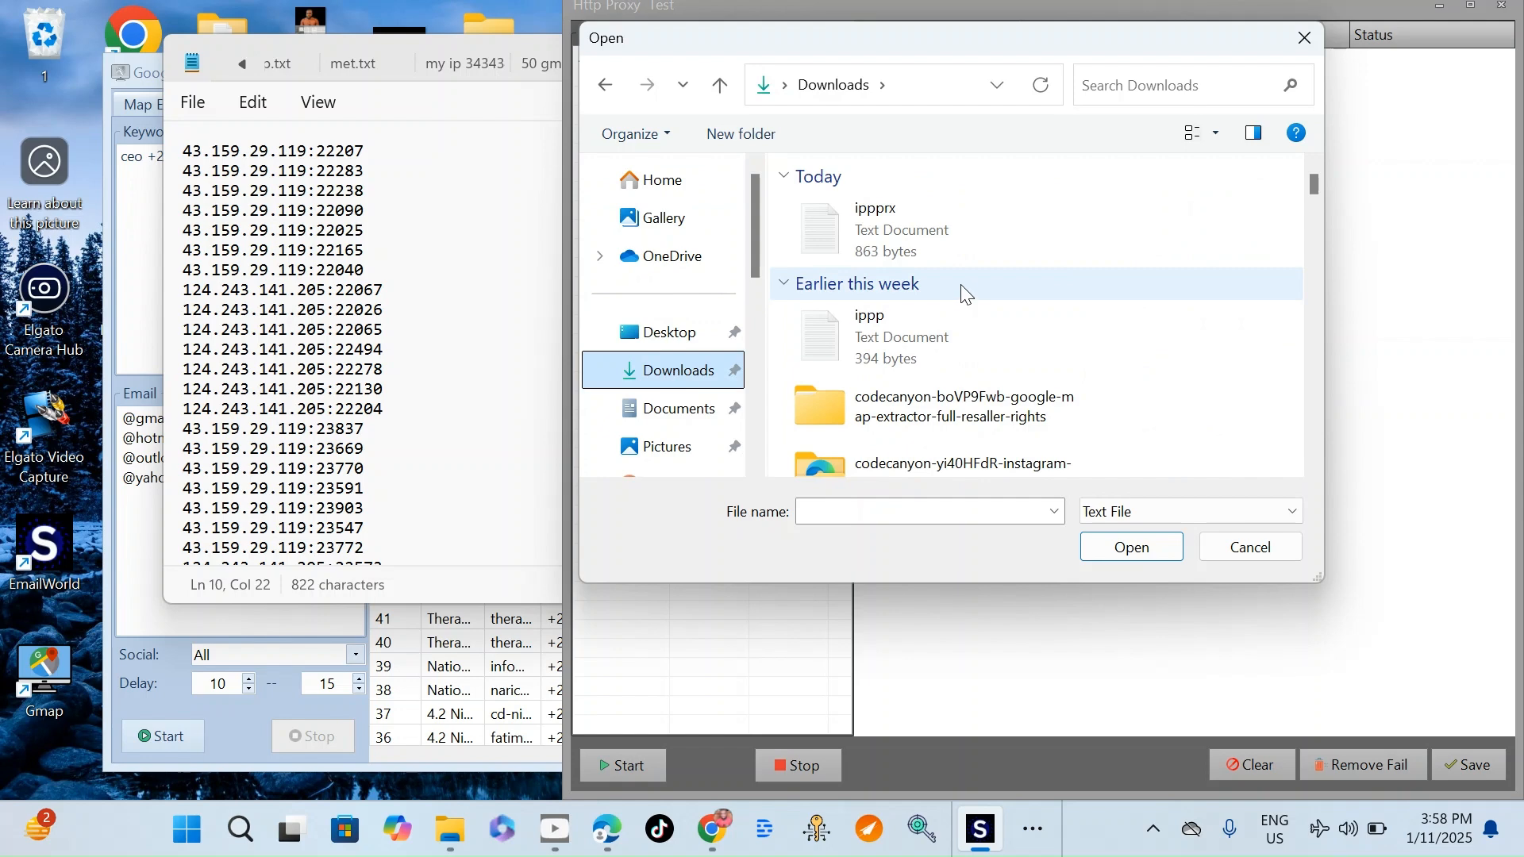
{"action": "left_click", "coordinate": [881, 230]}
{"action": "left_click", "coordinate": [1139, 550]}
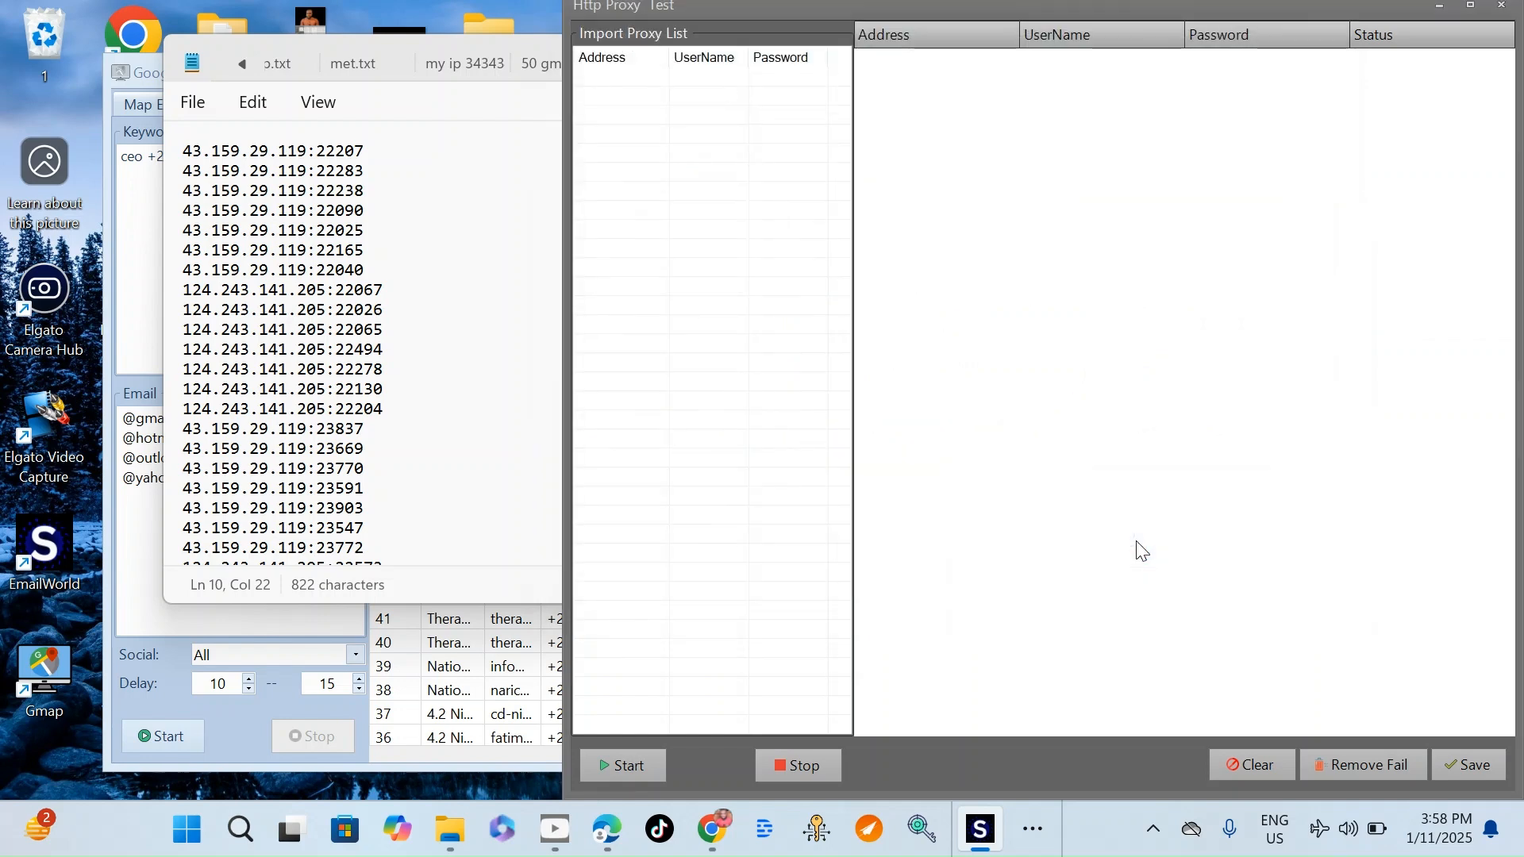
Step: Test the imported proxies, check their Ok and Fail statuses, and stop the test
{"action": "scroll", "coordinate": [643, 468], "scroll_direction": "down", "scroll_amount": 2}
{"action": "scroll", "coordinate": [640, 692], "scroll_direction": "up", "scroll_amount": 1}
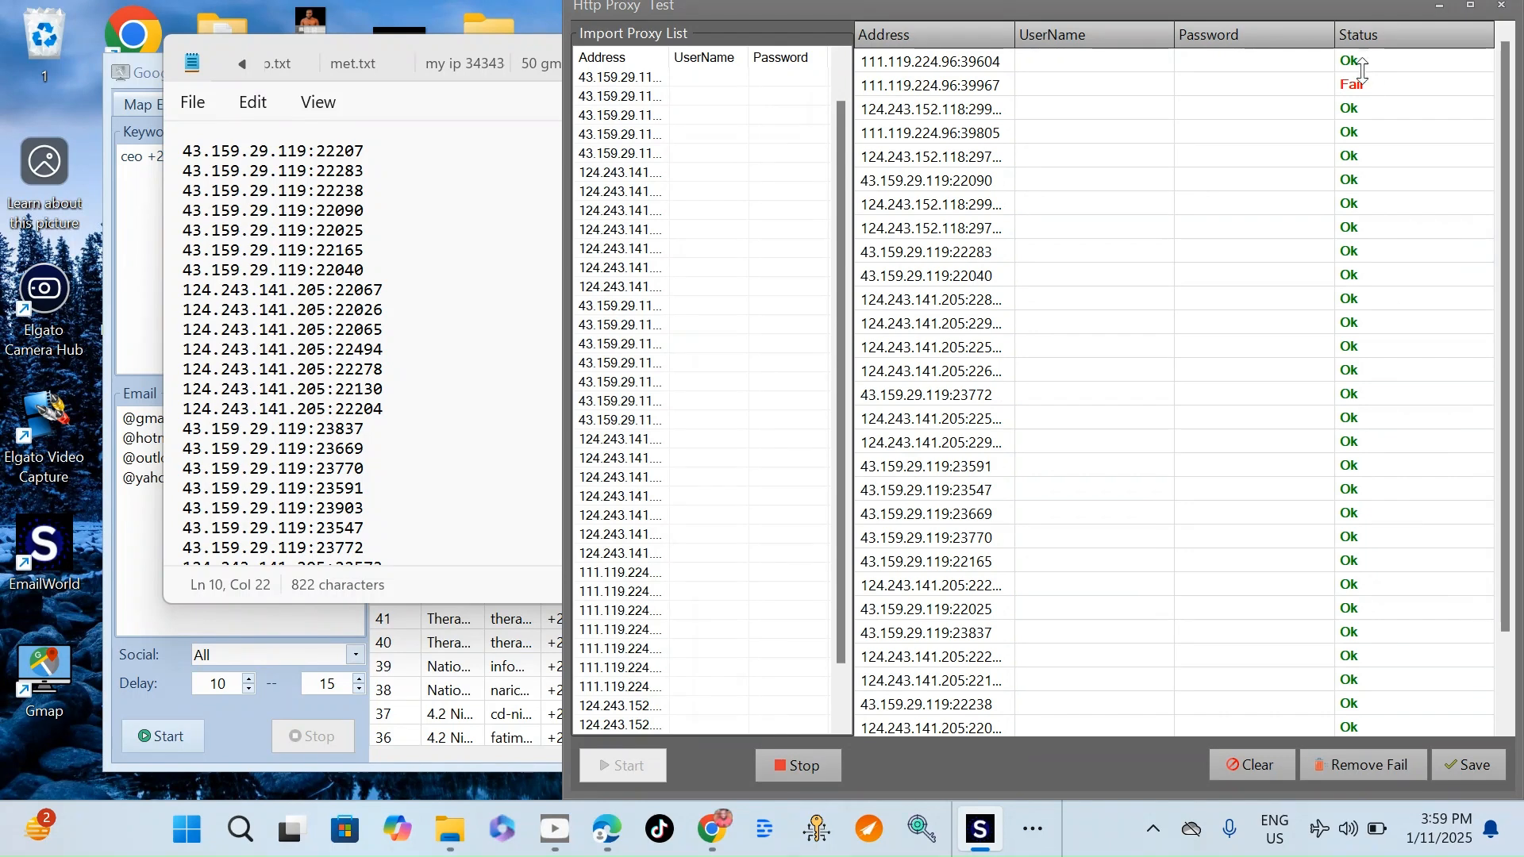
{"action": "left_click", "coordinate": [1358, 141]}
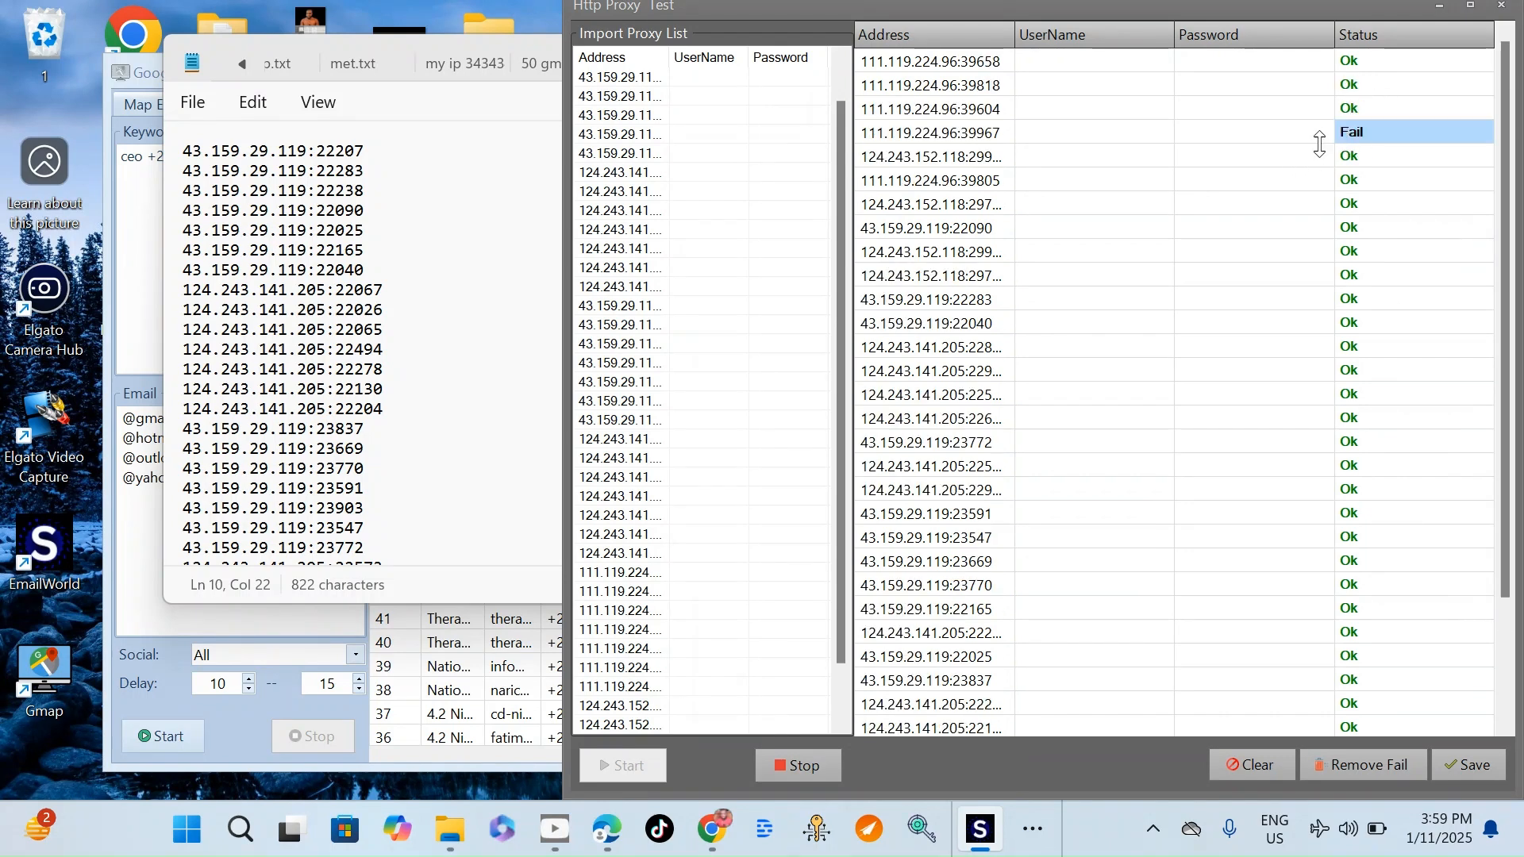
{"action": "scroll", "coordinate": [1135, 204], "scroll_direction": "down", "scroll_amount": 3}
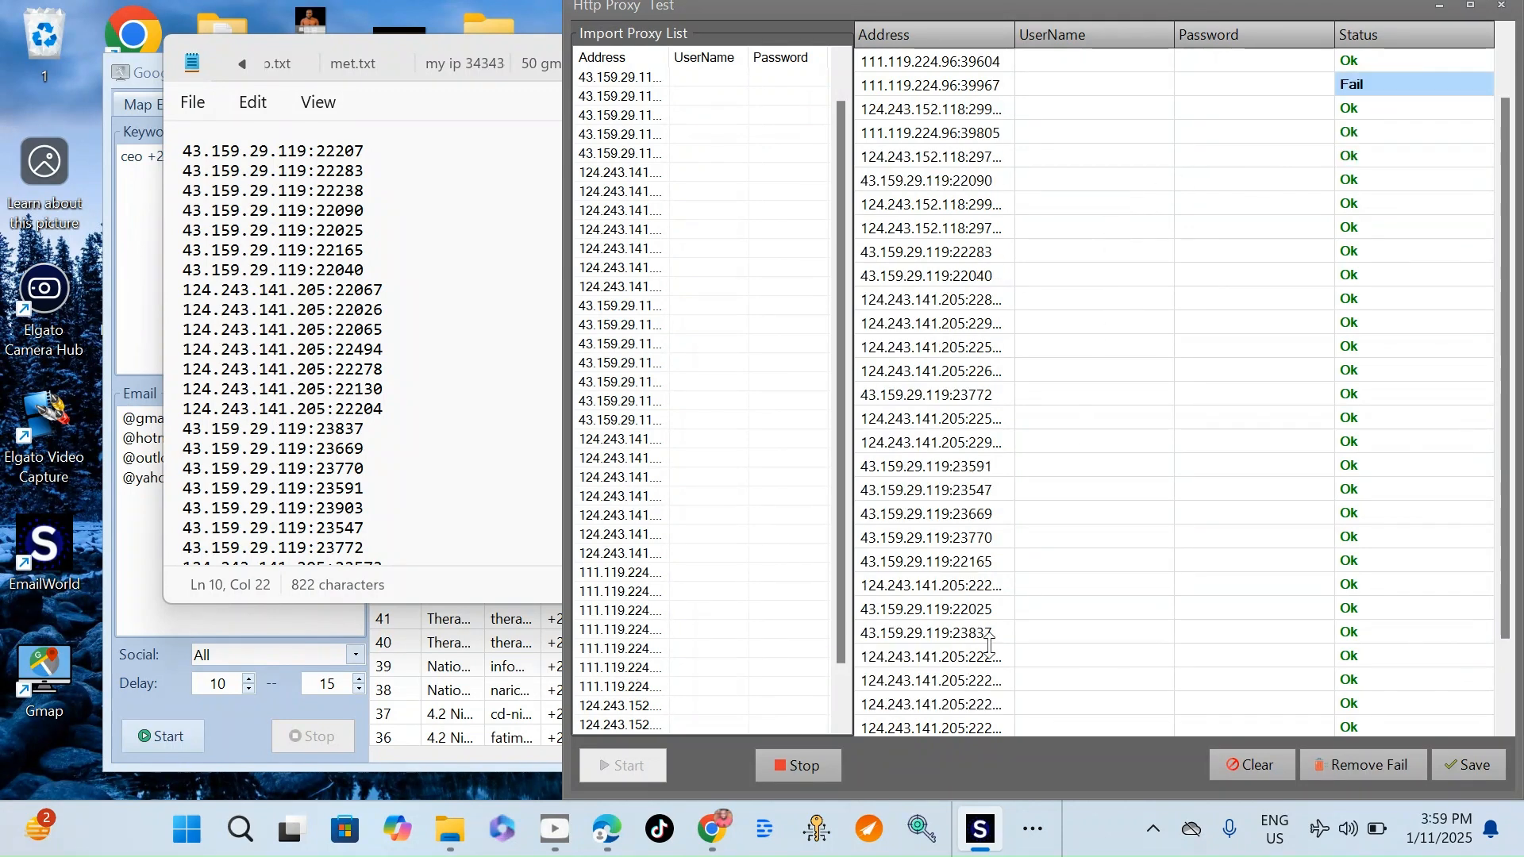
{"action": "left_click", "coordinate": [800, 771]}
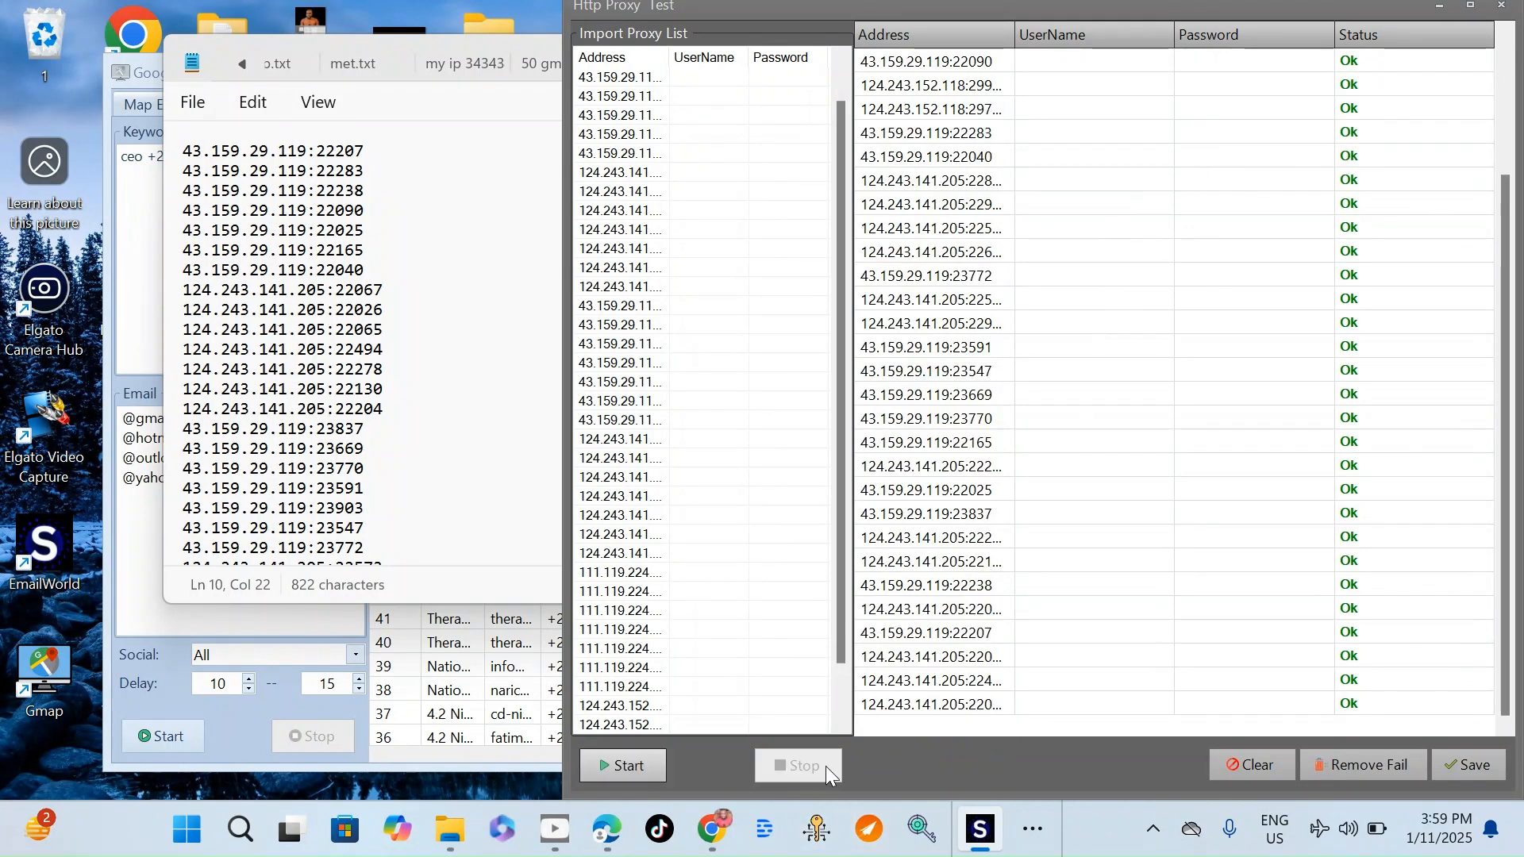
Step: Remove the failed proxies from the test results, save the working proxy list, and close the proxy test window
{"action": "left_click", "coordinate": [1367, 764]}
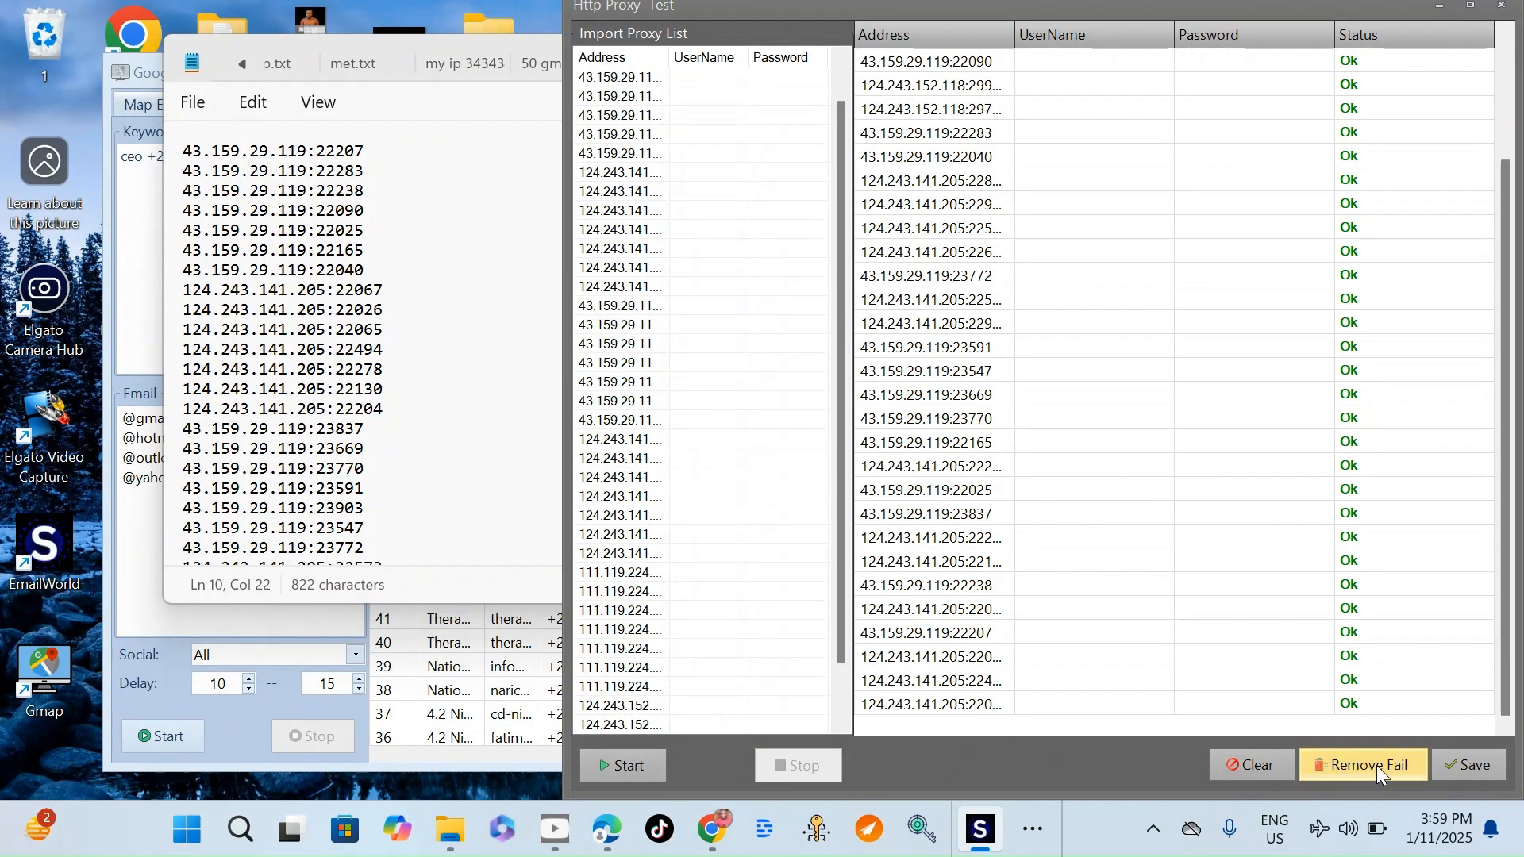
{"action": "left_click", "coordinate": [1478, 771]}
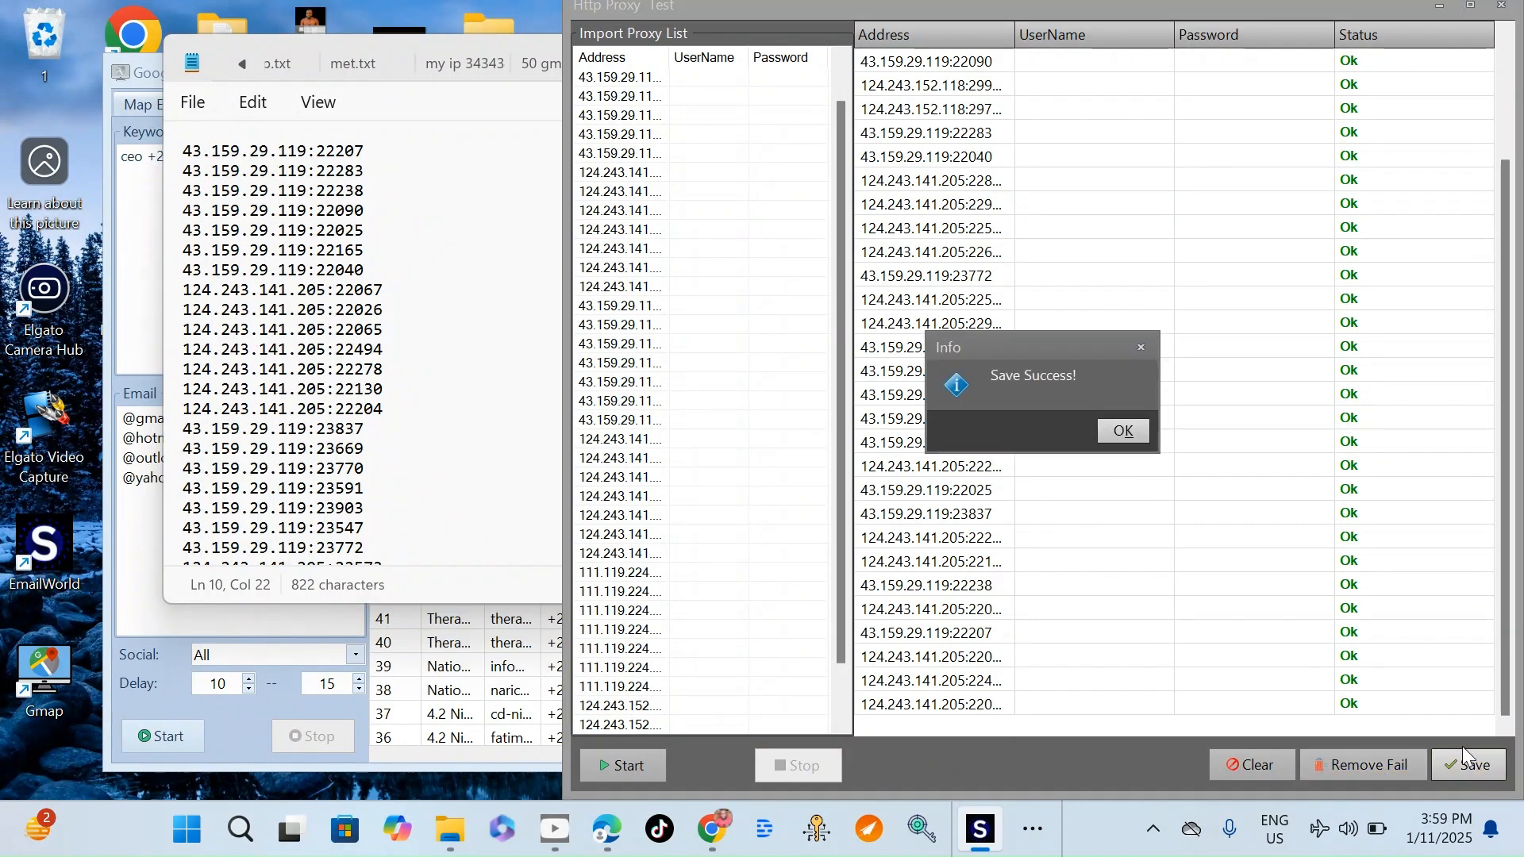
{"action": "left_click", "coordinate": [1123, 434]}
{"action": "left_click", "coordinate": [1501, 5]}
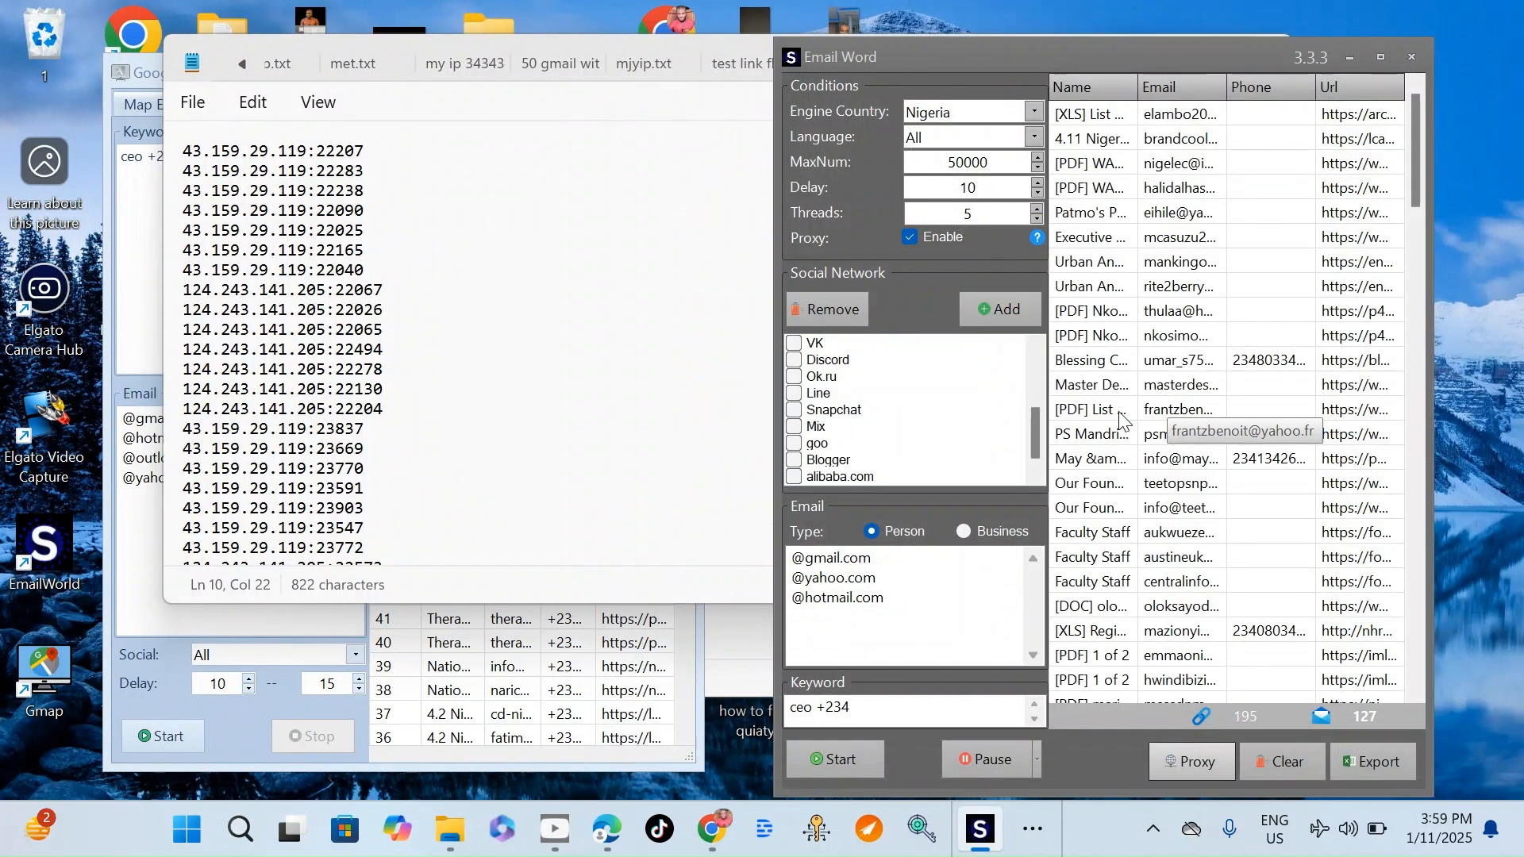
Step: Clear the previous Email Word results, change the keyword to mark +234, and start a new extraction with the proxy enabled
{"action": "left_click", "coordinate": [1283, 760]}
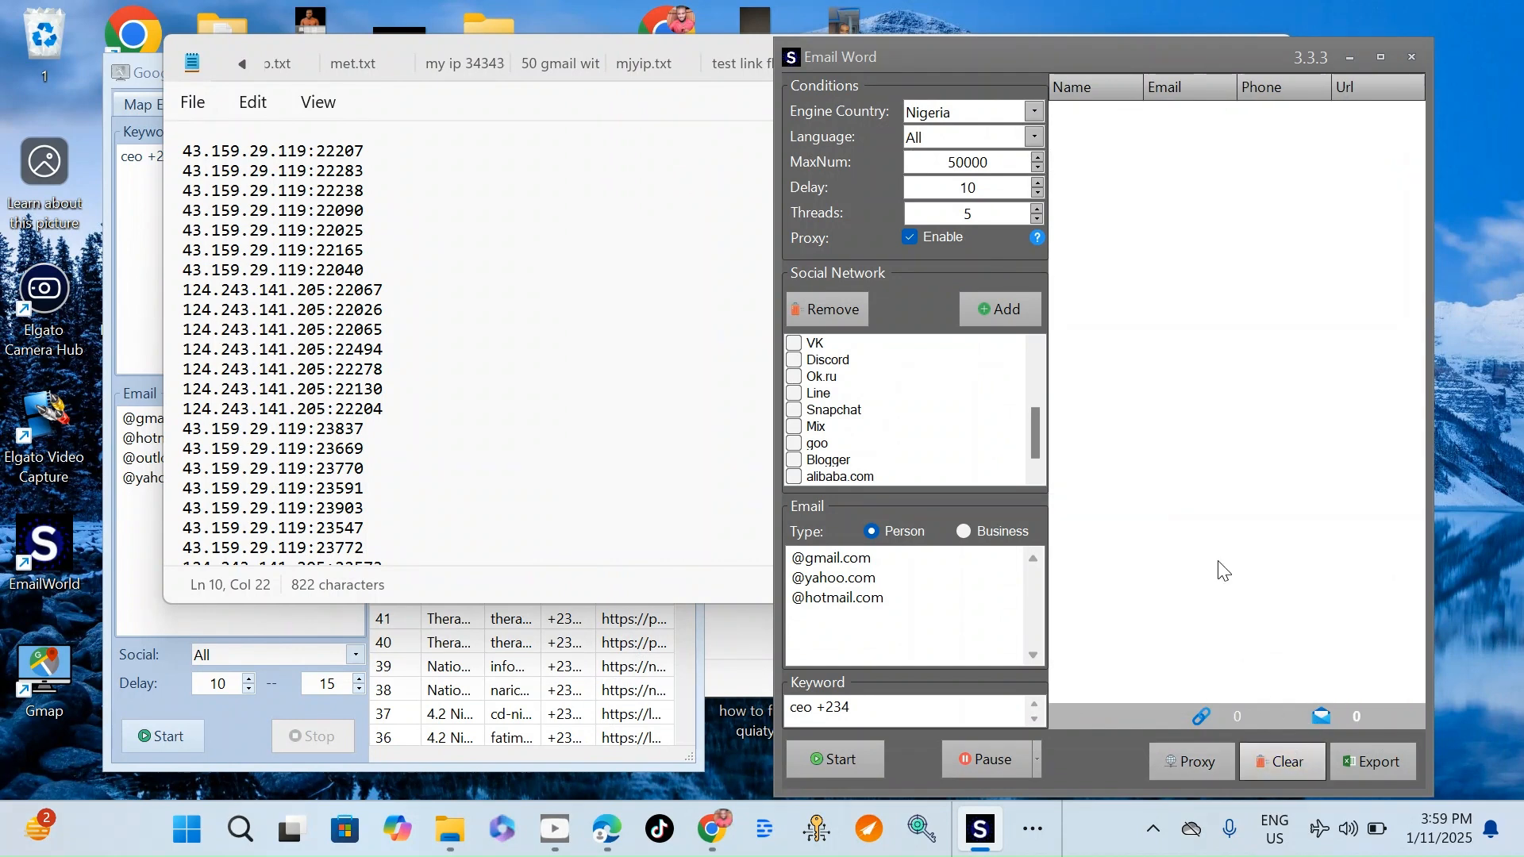
{"action": "left_click", "coordinate": [861, 707]}
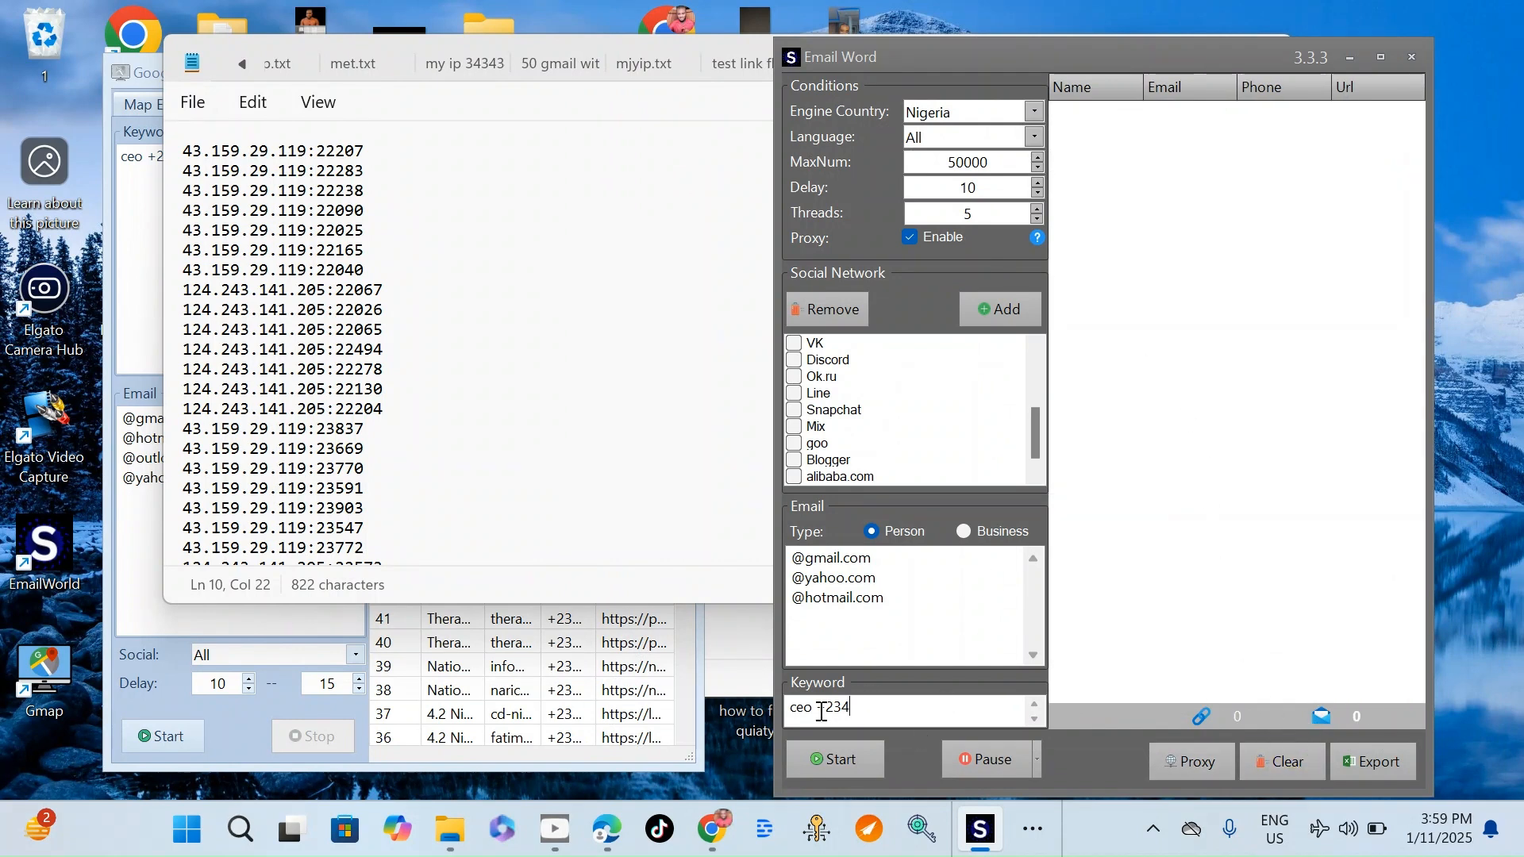
{"action": "left_click_drag", "start_coordinate": [821, 712], "coordinate": [799, 711]}
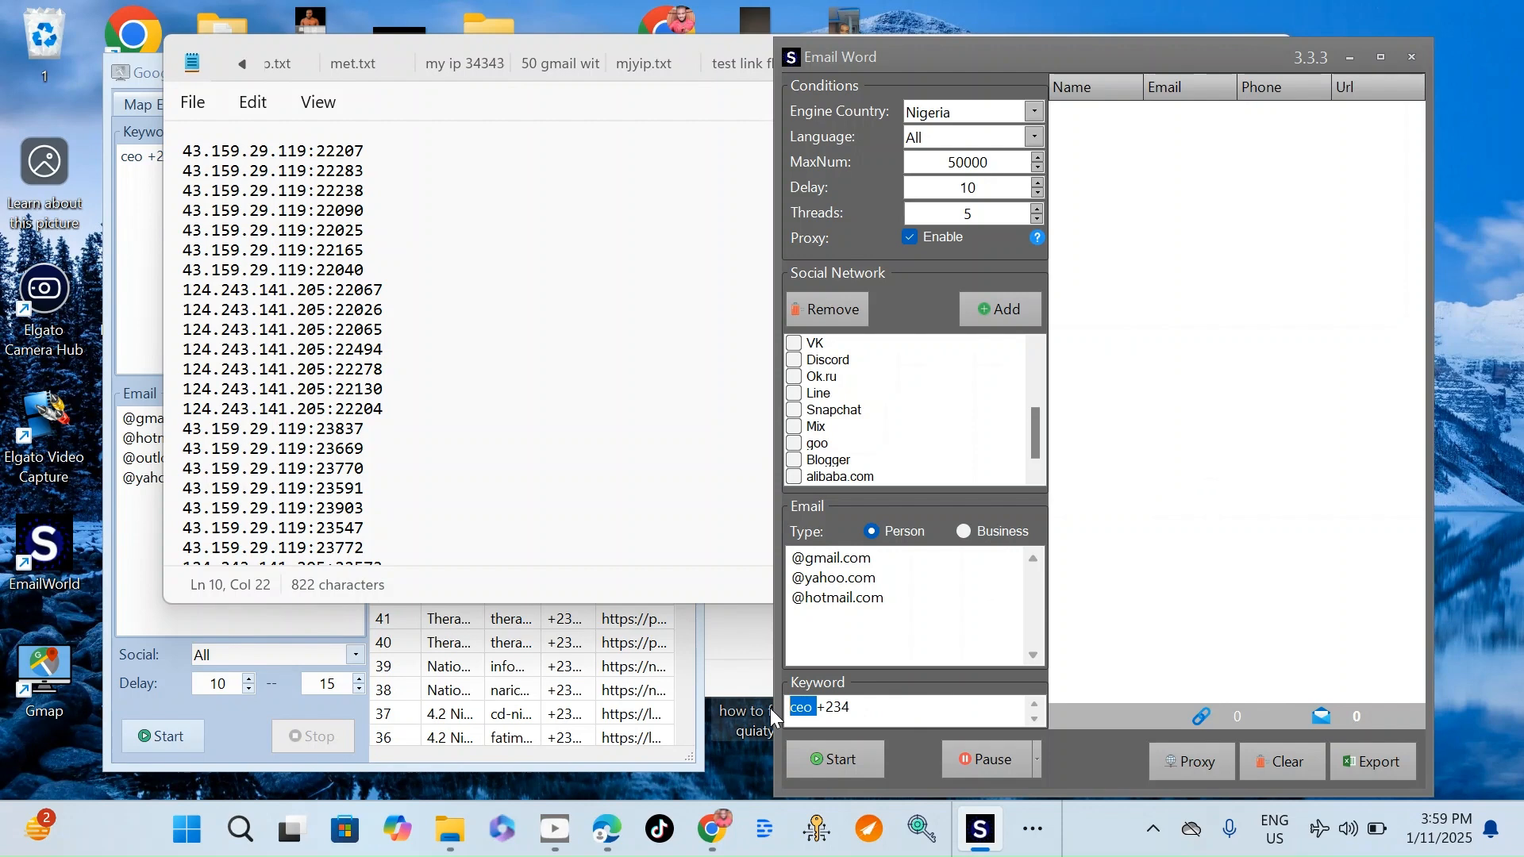
{"action": "type", "text": "mark"}
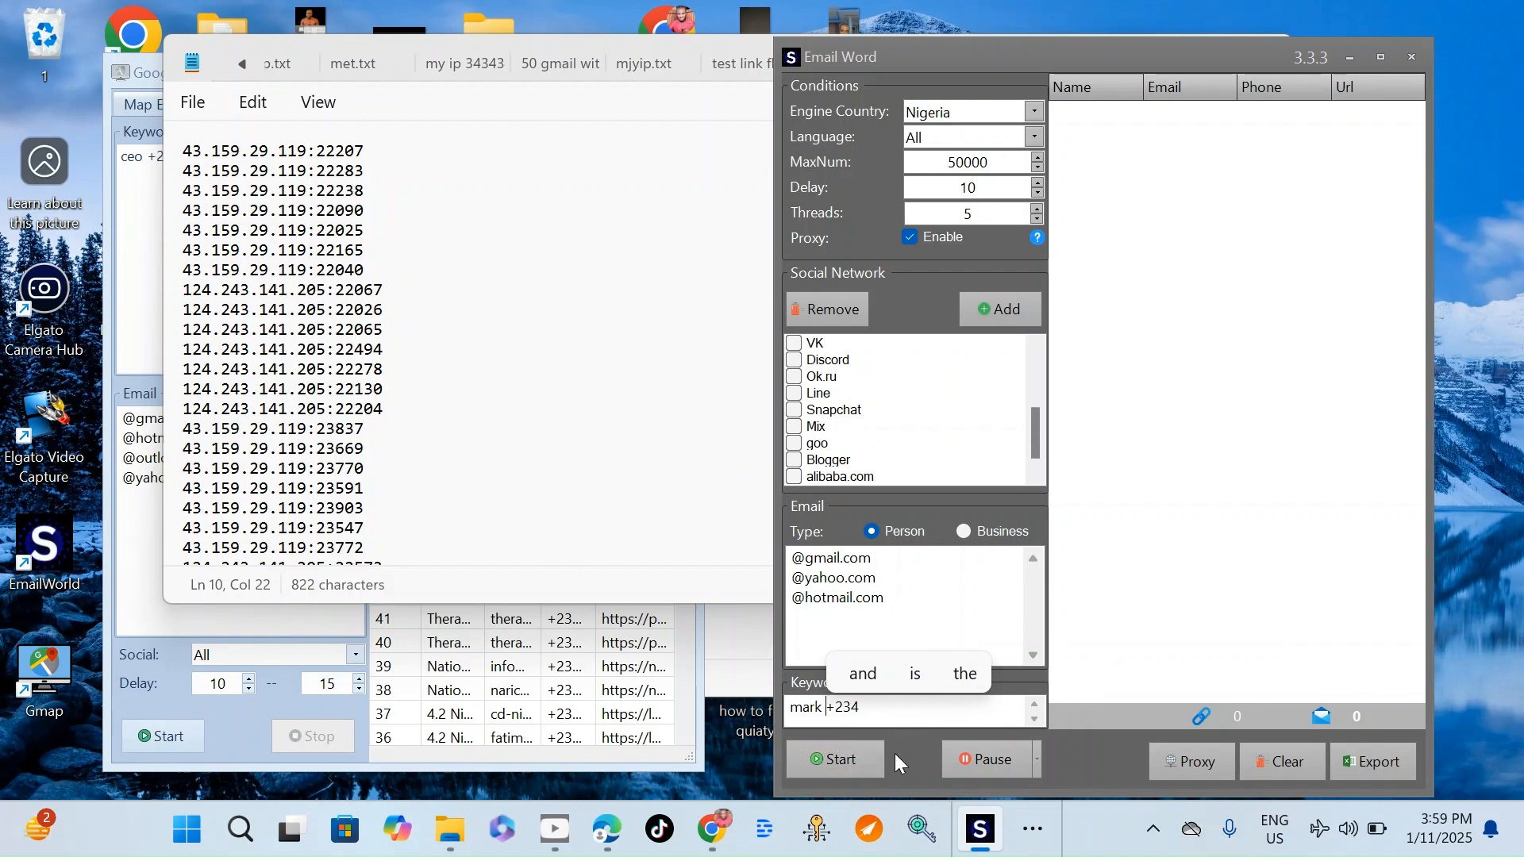
{"action": "left_click", "coordinate": [851, 758]}
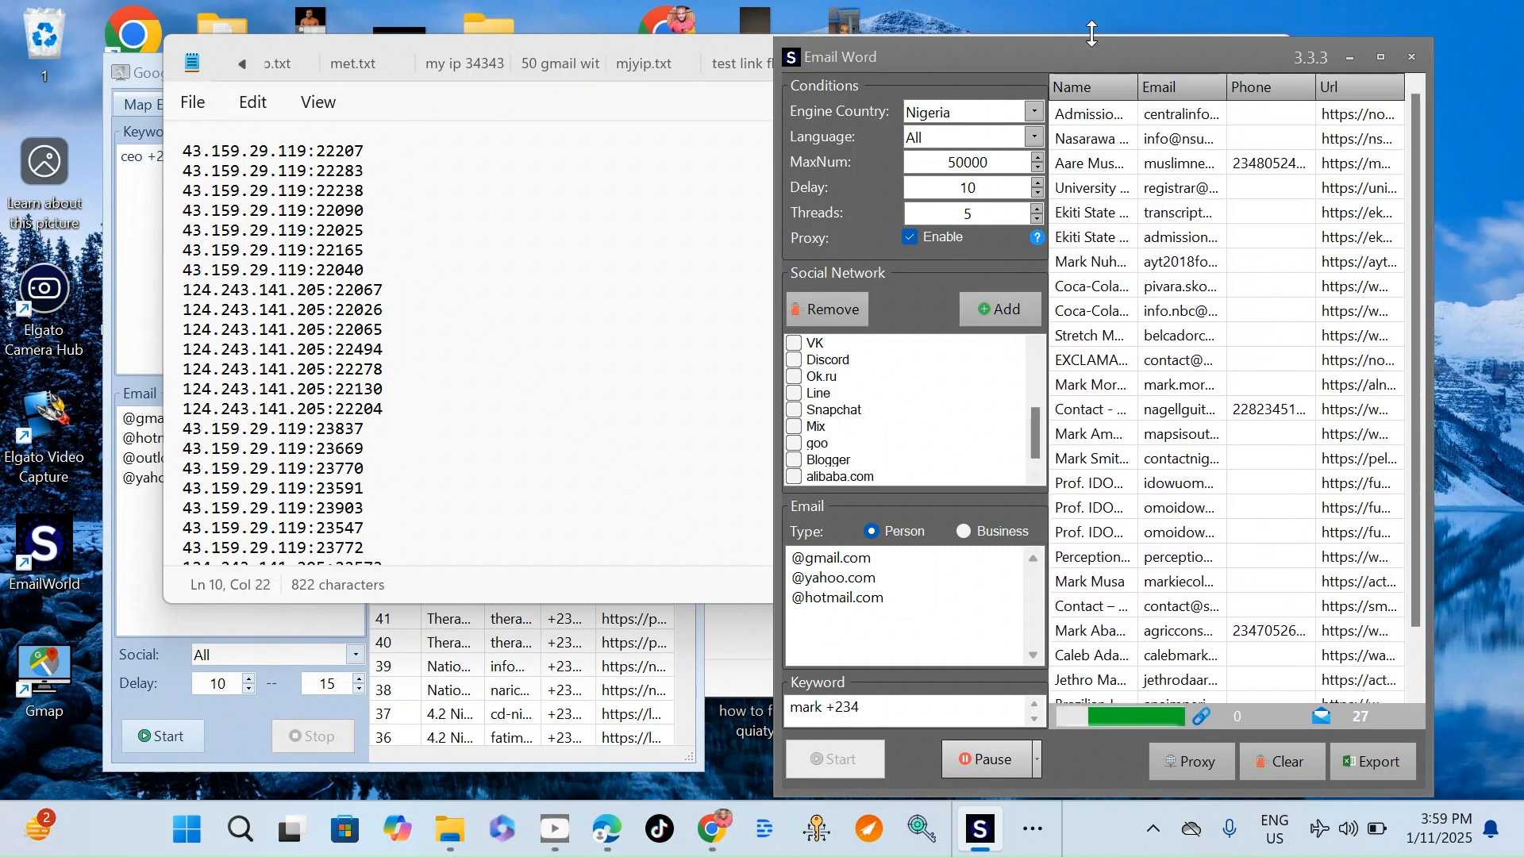
{"action": "left_click_drag", "start_coordinate": [1108, 51], "coordinate": [1066, 41]}
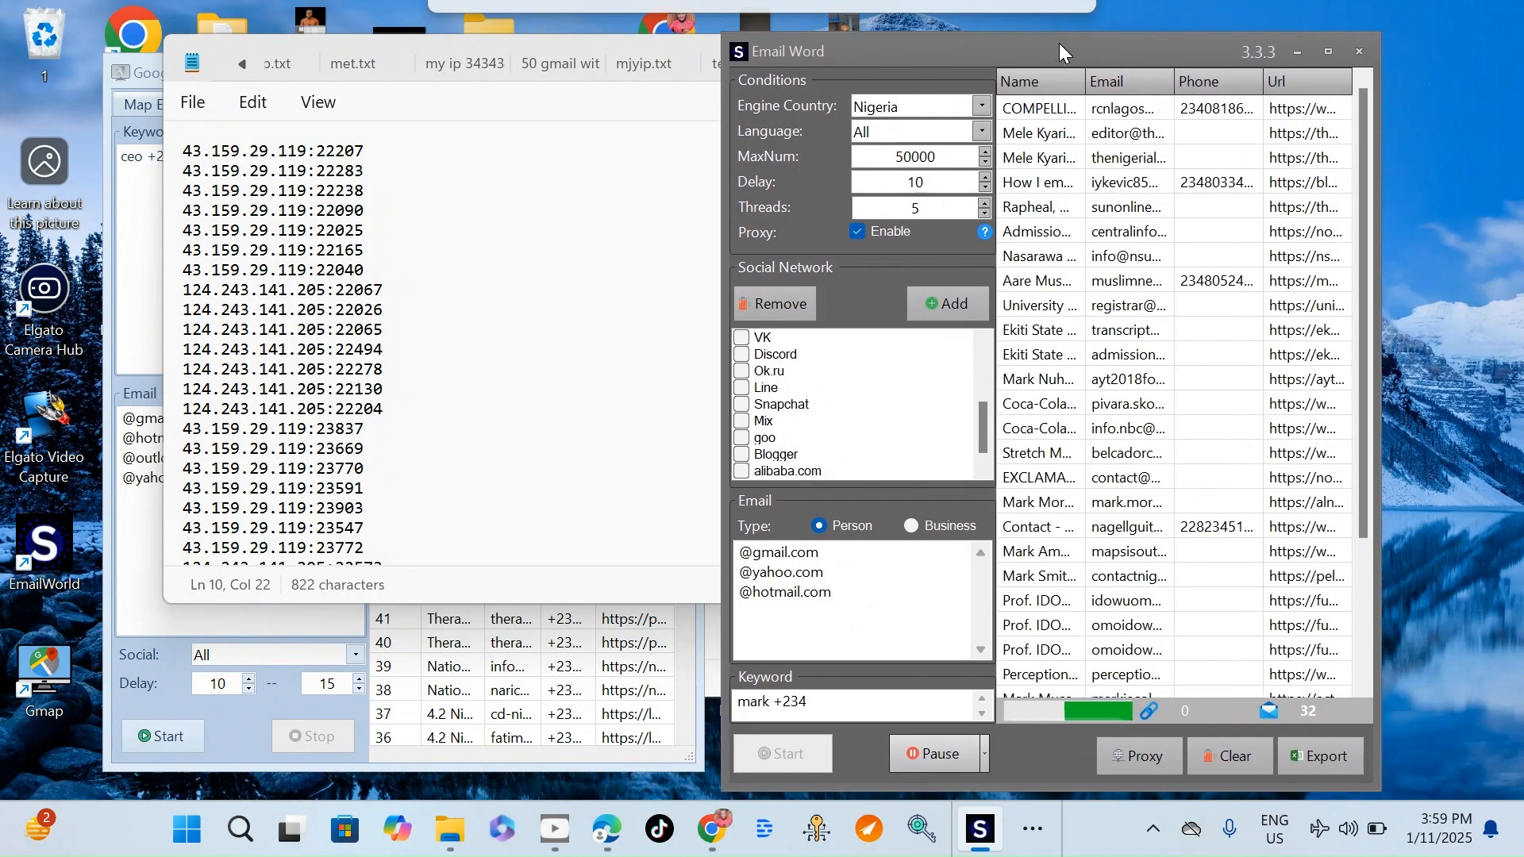
Step: Switch to Edge and check the price, download count and rating on the Email Extract VISSION 6 product page
{"action": "left_click", "coordinate": [599, 843]}
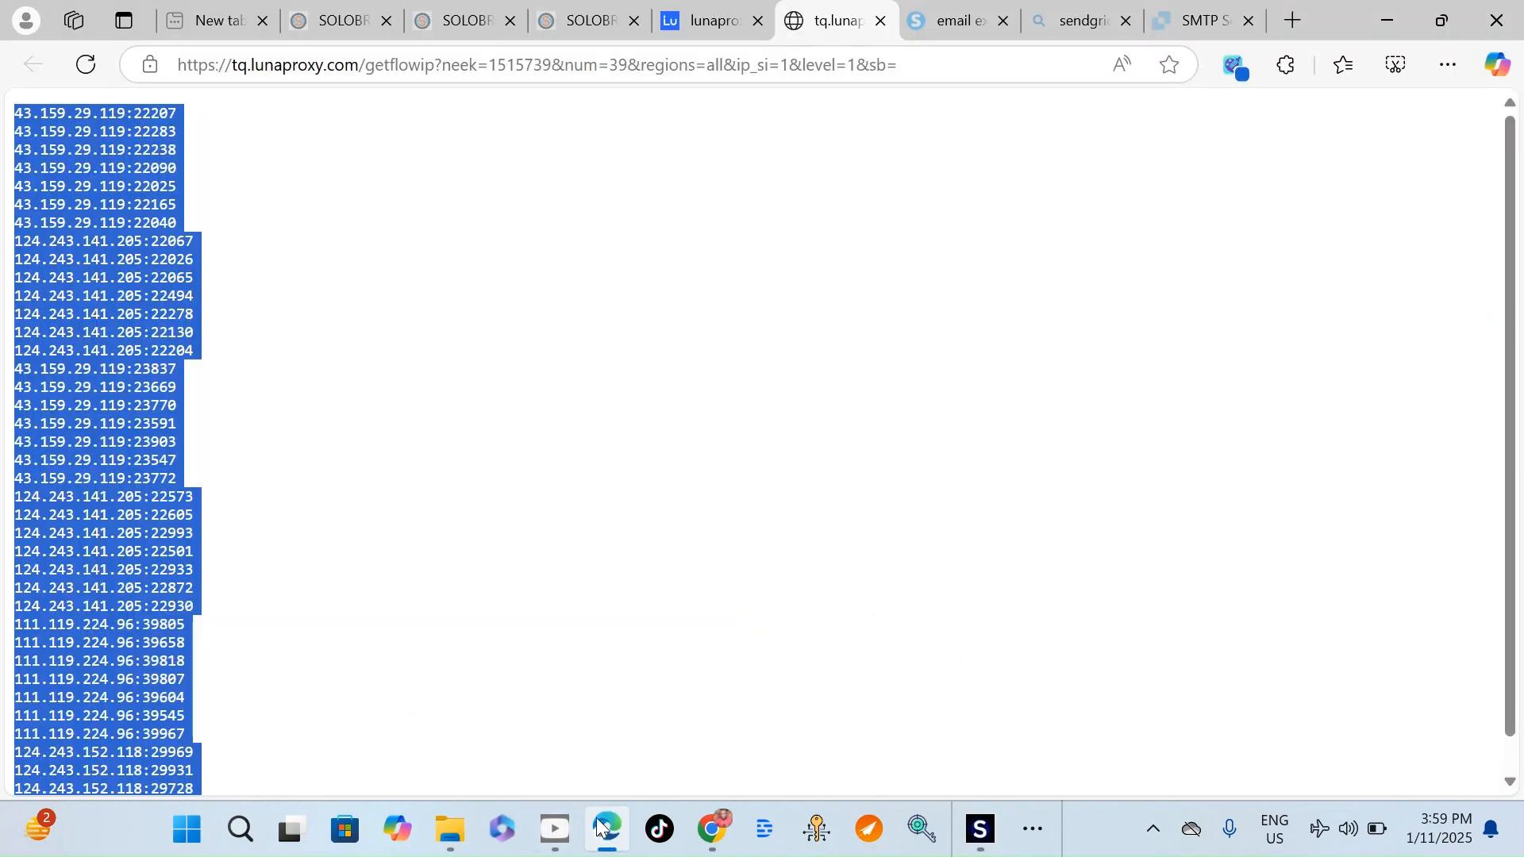
{"action": "left_click", "coordinate": [446, 27]}
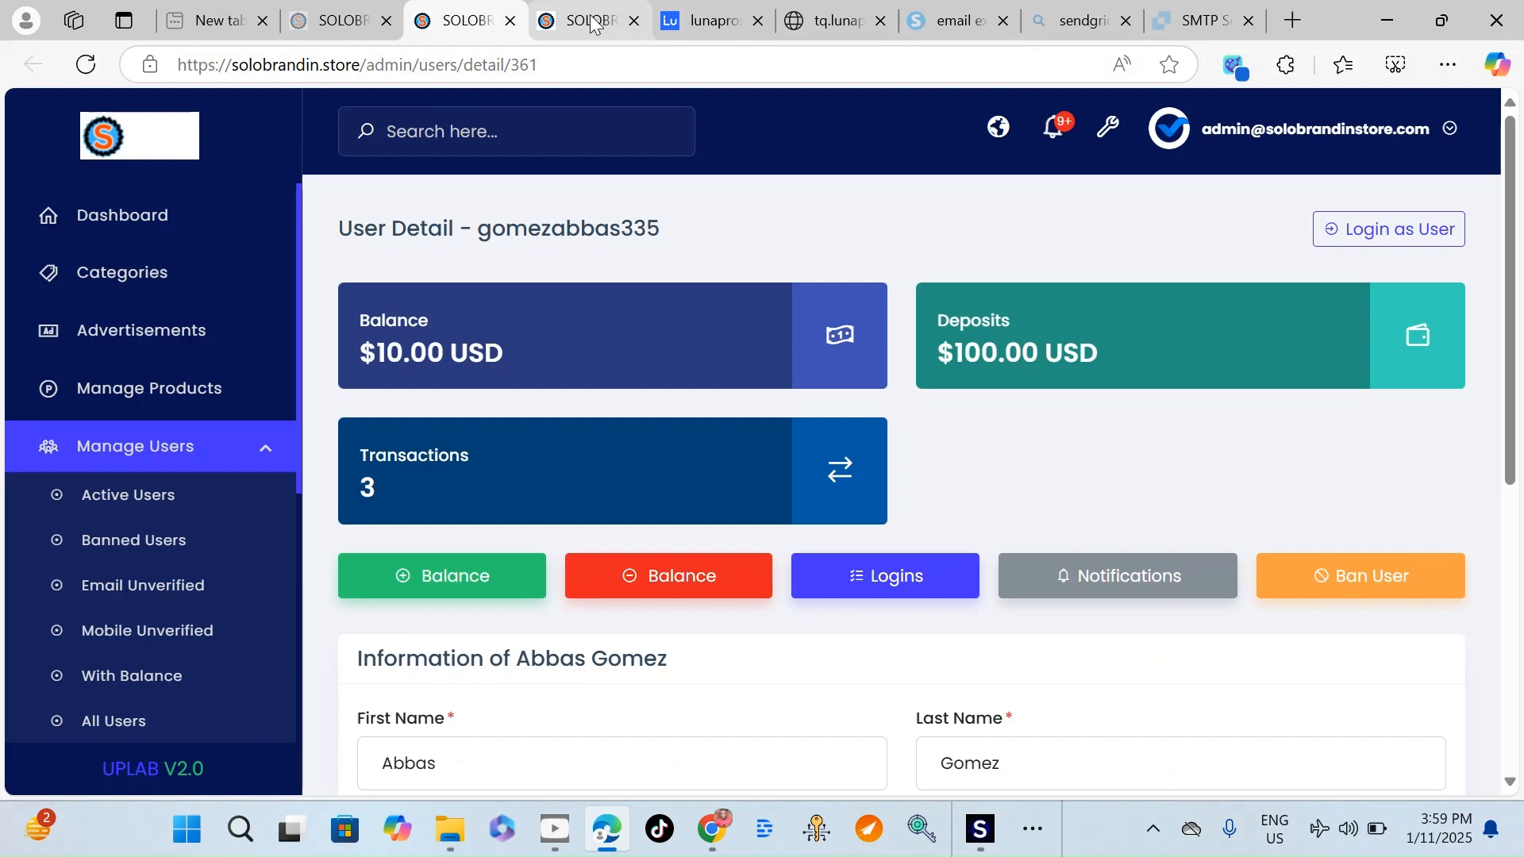
{"action": "left_click", "coordinate": [595, 27]}
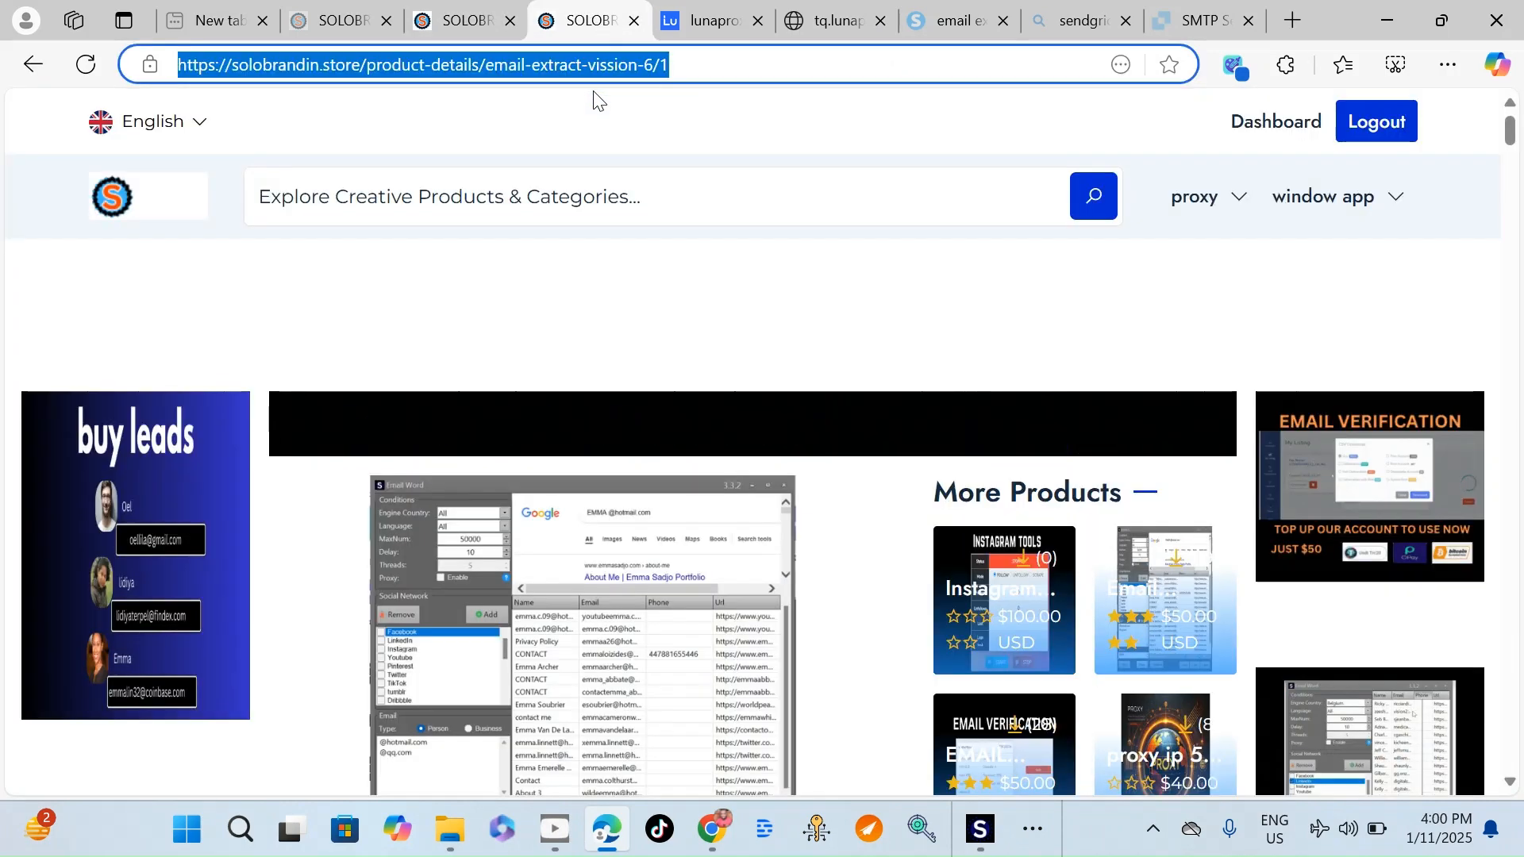
{"action": "scroll", "coordinate": [698, 638], "scroll_direction": "down", "scroll_amount": 7}
{"action": "scroll", "coordinate": [699, 638], "scroll_direction": "up", "scroll_amount": 1}
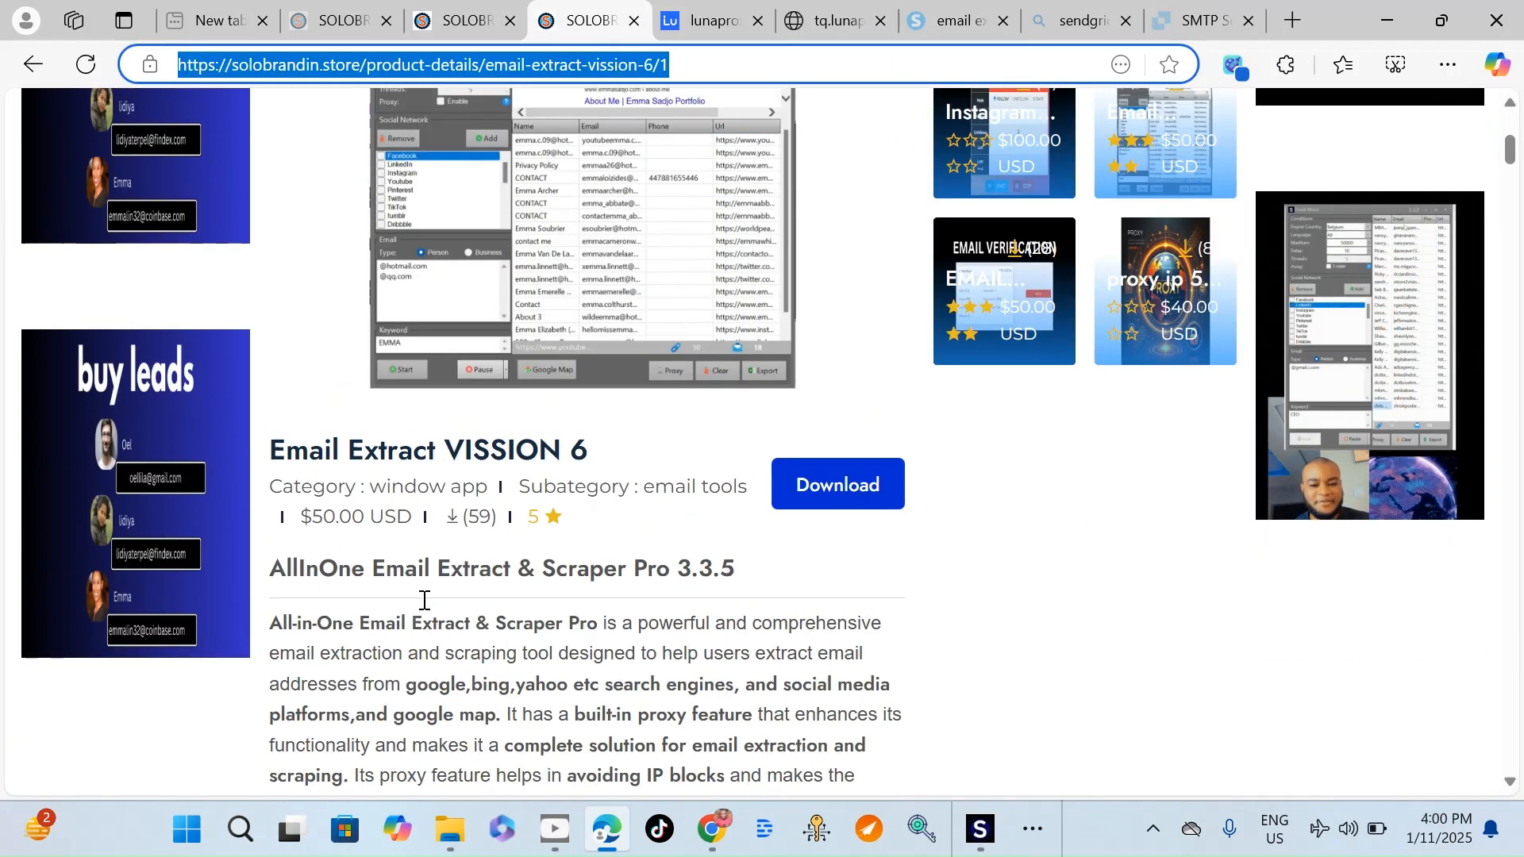
{"action": "triple_click", "coordinate": [323, 517]}
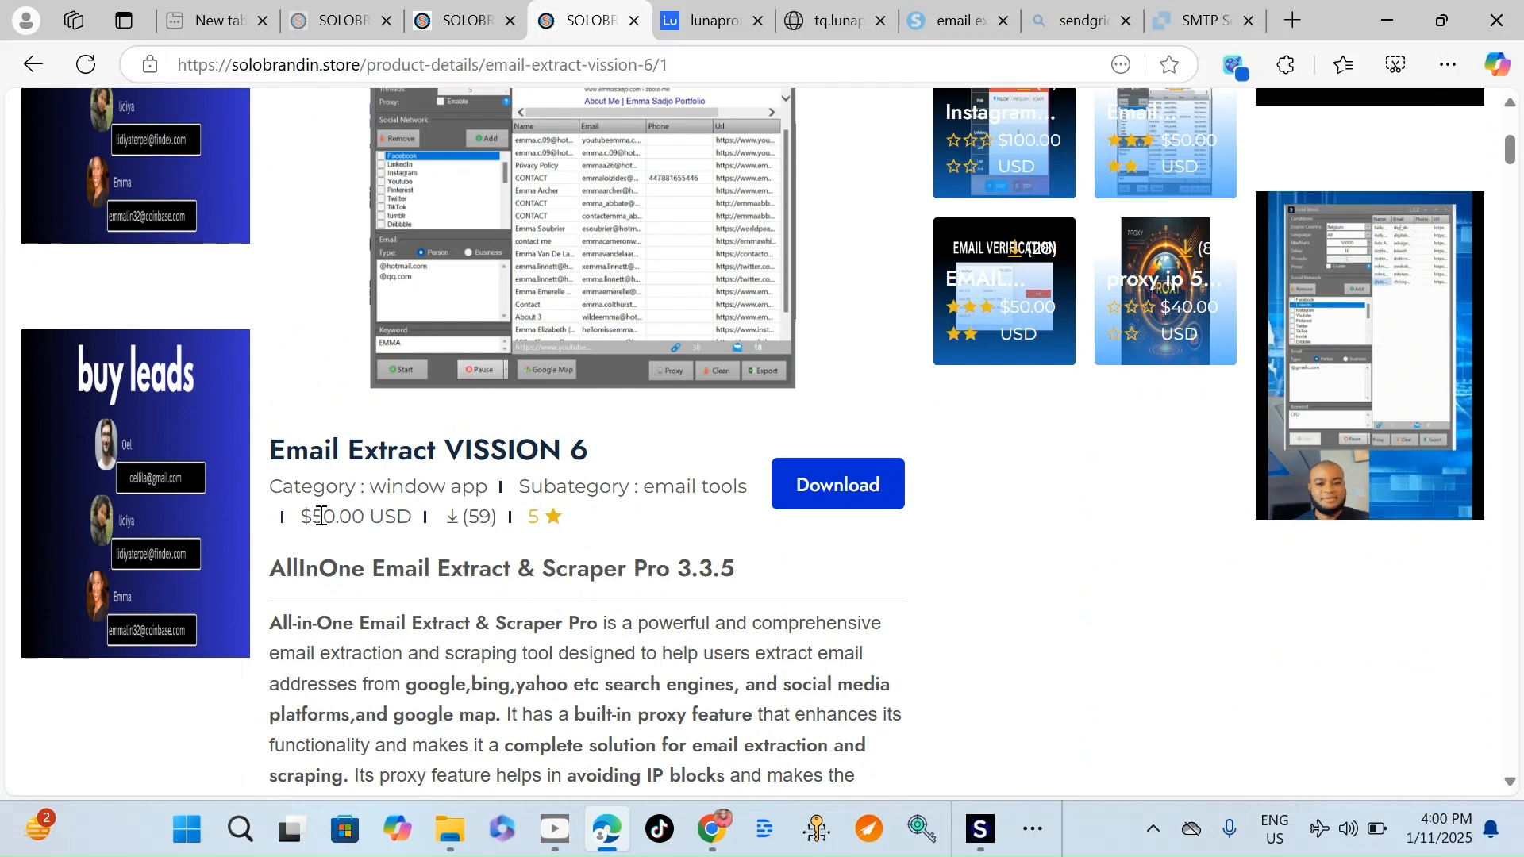
{"action": "left_click", "coordinate": [469, 524]}
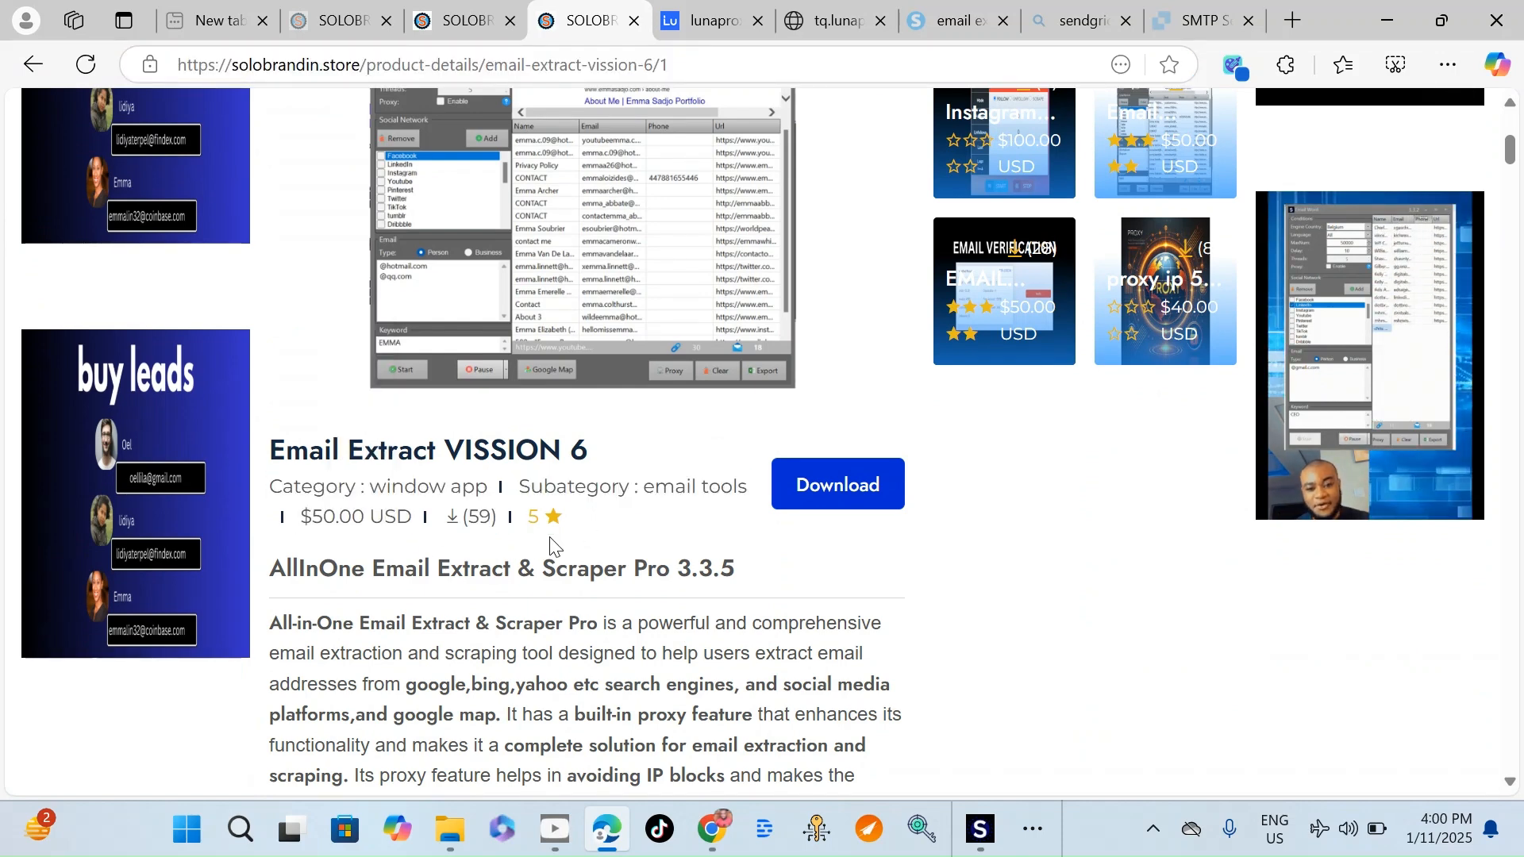
{"action": "double_click", "coordinate": [473, 523]}
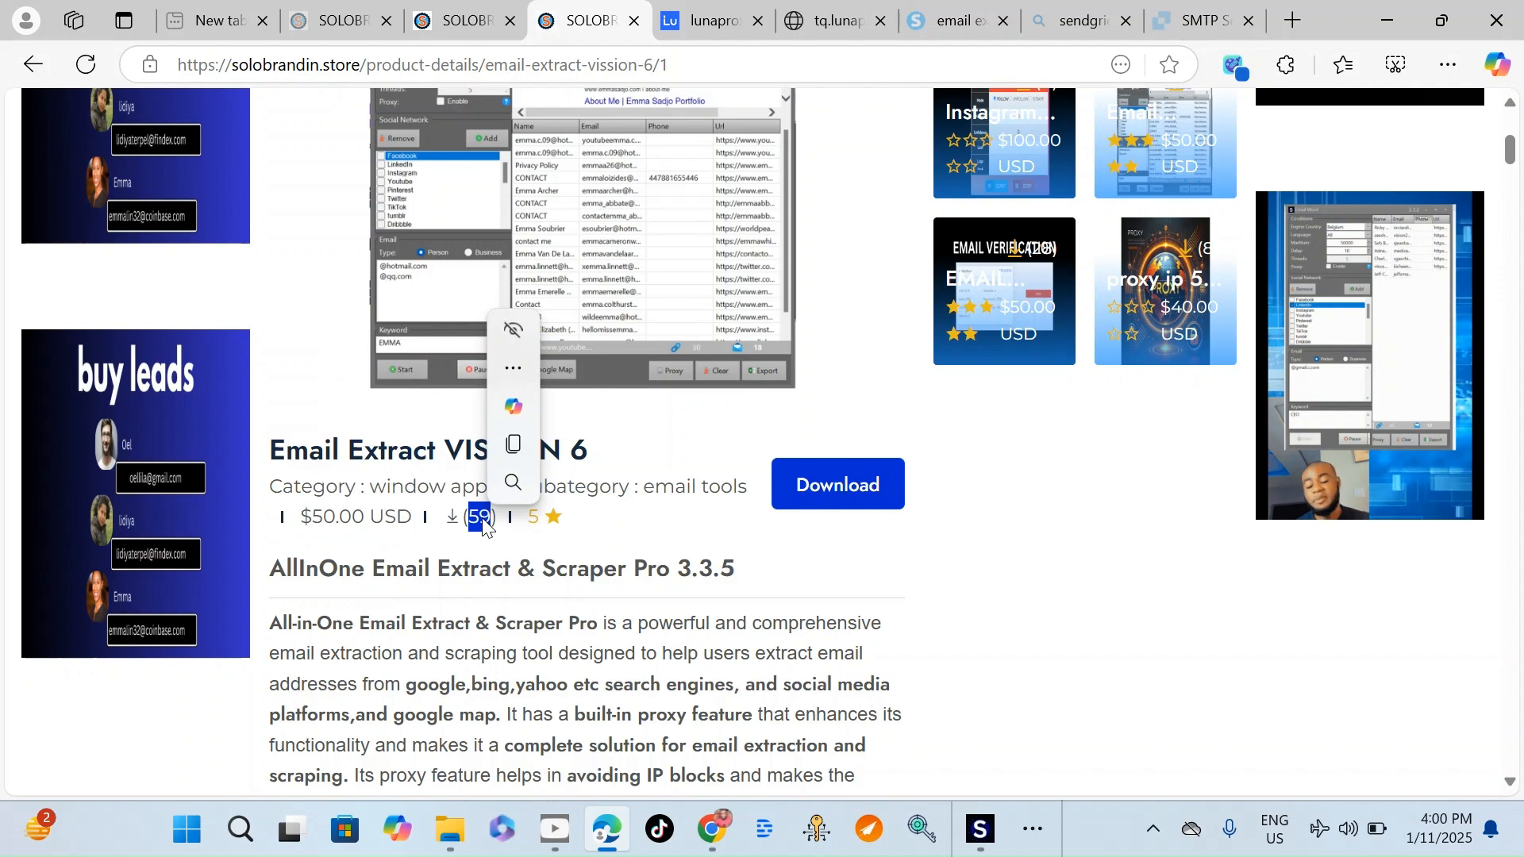
{"action": "left_click", "coordinate": [591, 534]}
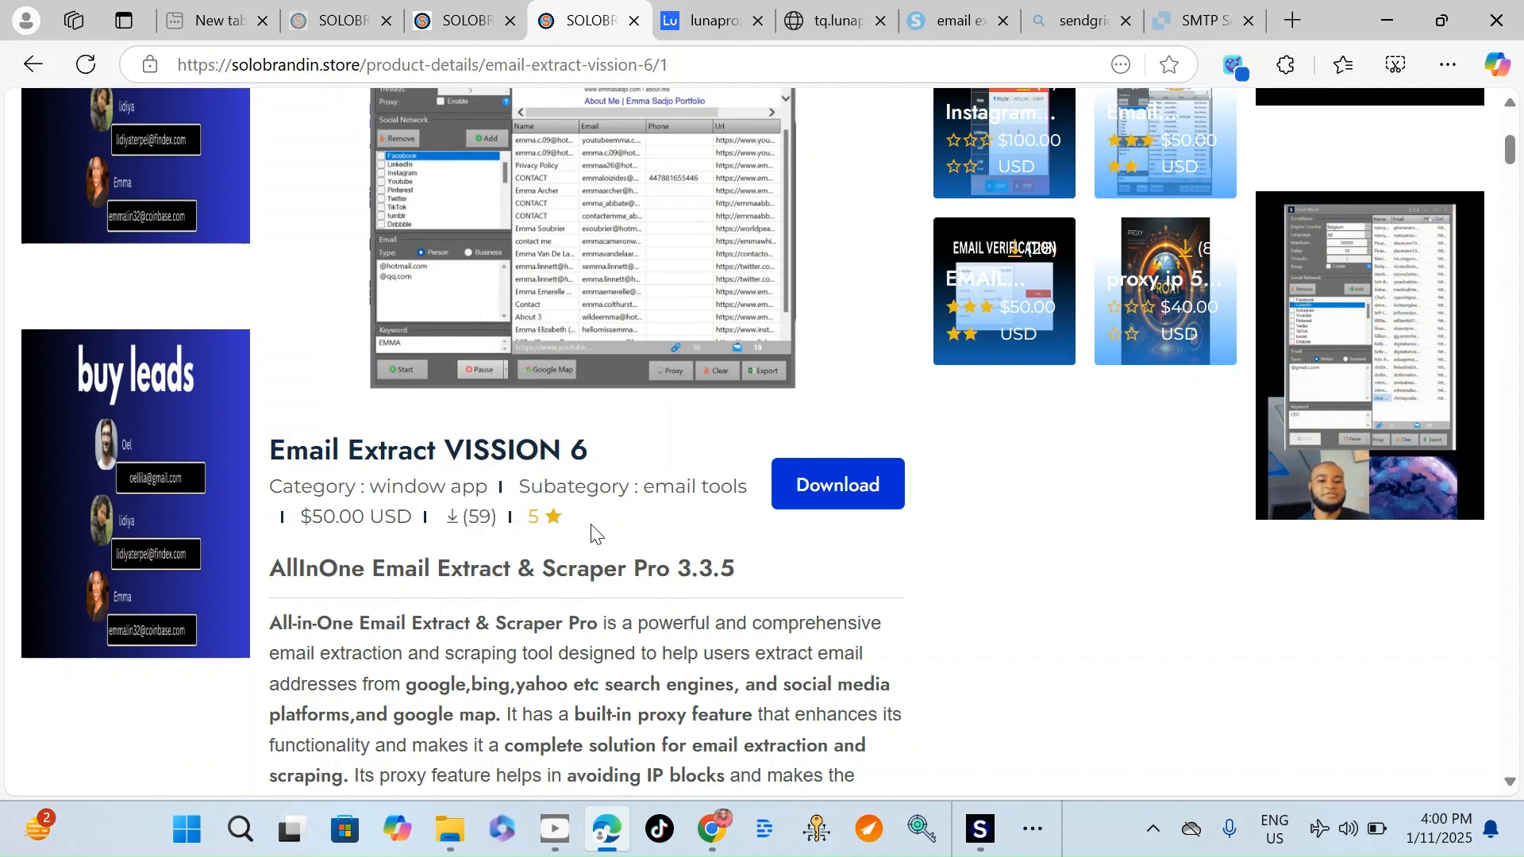
Step: Read through the Email Extract VISSION 6 description, covering its main features, Google Maps scraper section and option screenshots
{"action": "scroll", "coordinate": [595, 532], "scroll_direction": "down", "scroll_amount": 5}
{"action": "scroll", "coordinate": [600, 534], "scroll_direction": "down", "scroll_amount": 15}
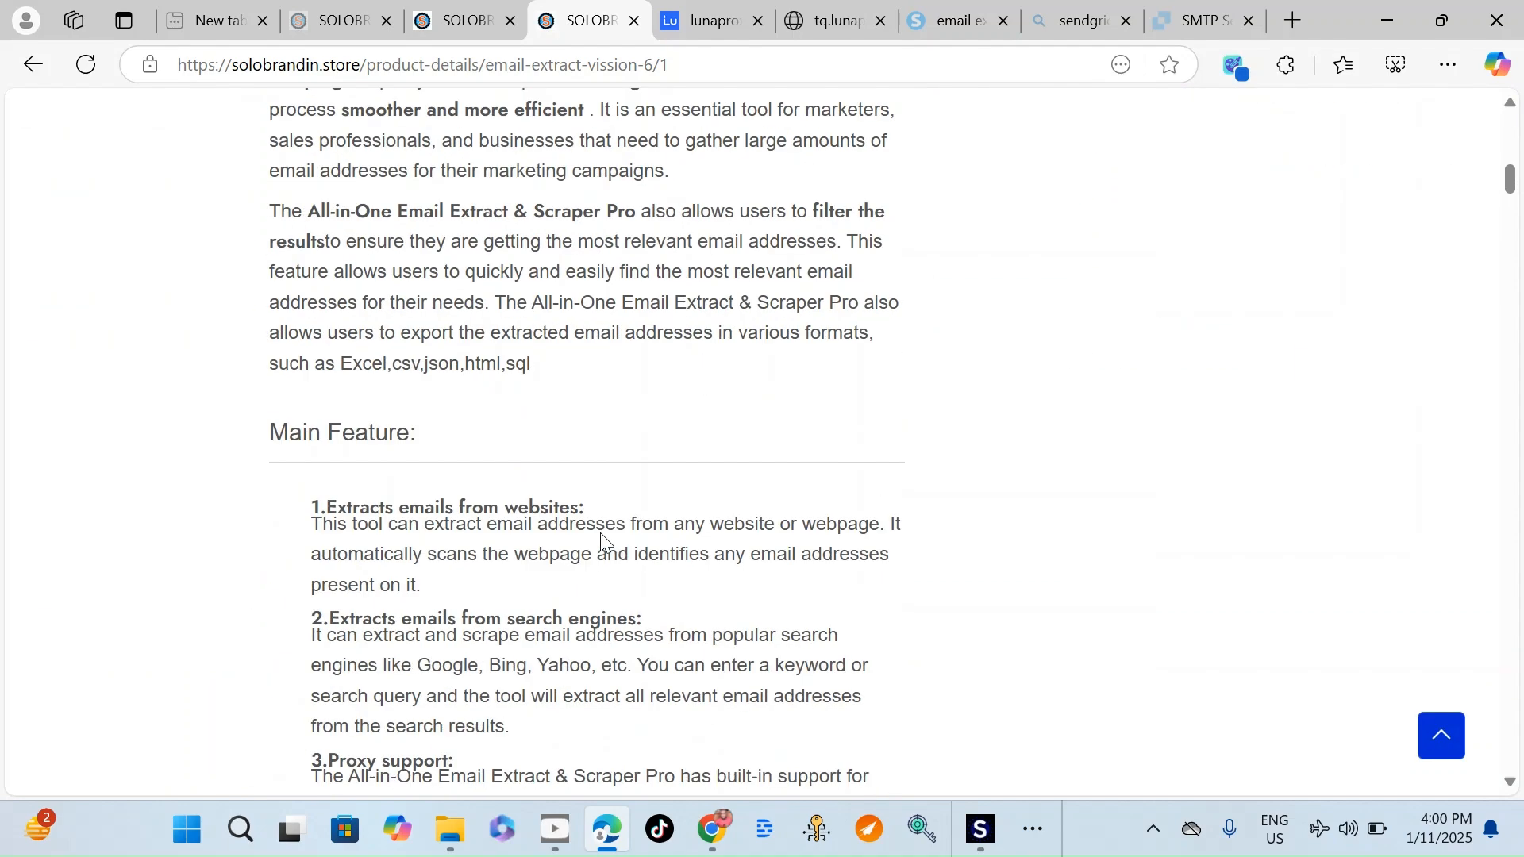
{"action": "scroll", "coordinate": [603, 536], "scroll_direction": "down", "scroll_amount": 20}
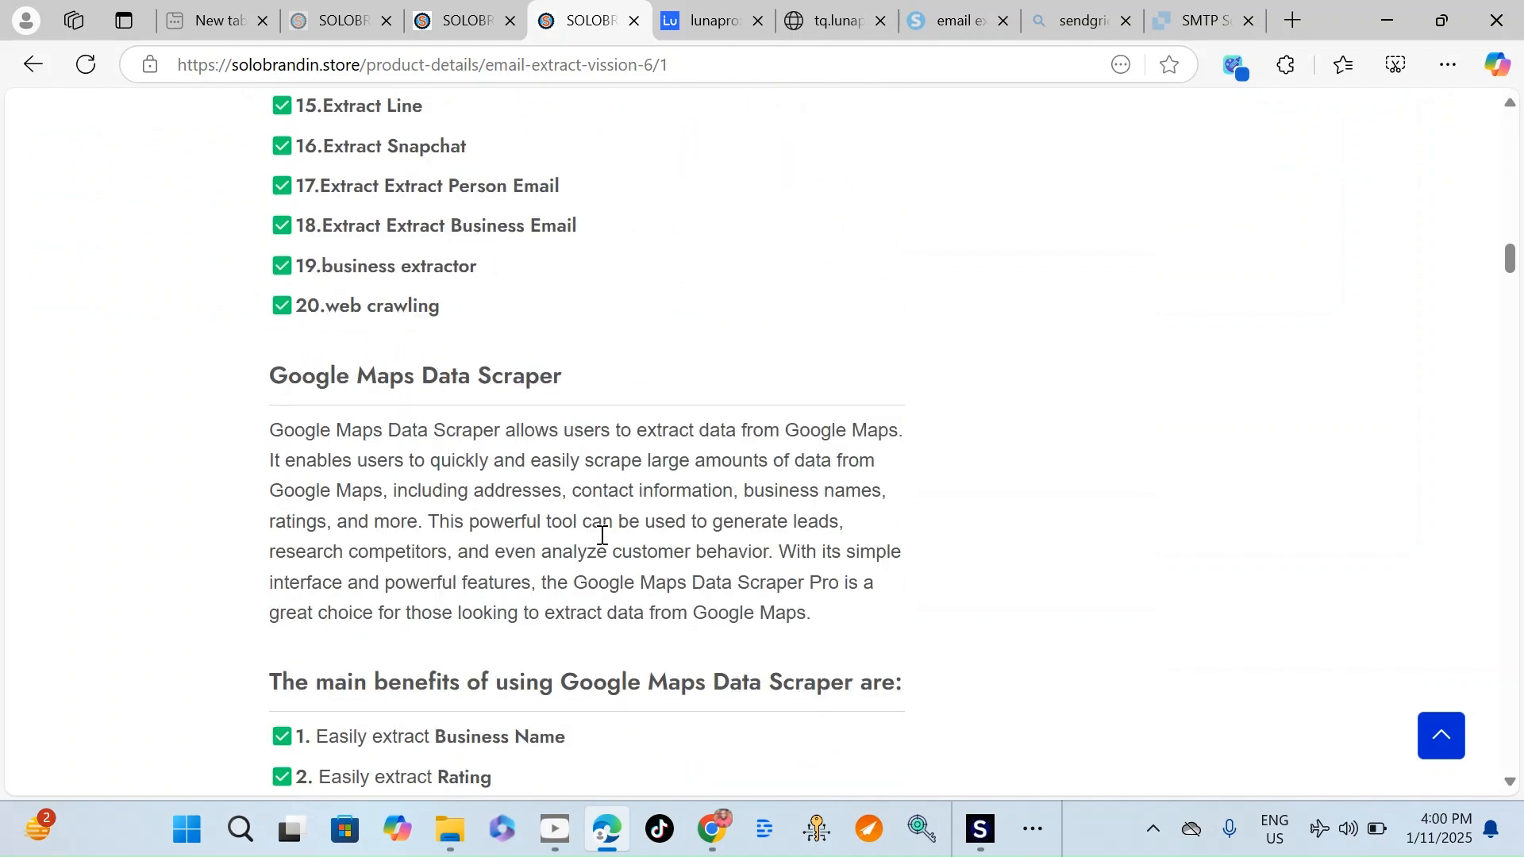
{"action": "scroll", "coordinate": [602, 546], "scroll_direction": "down", "scroll_amount": 20}
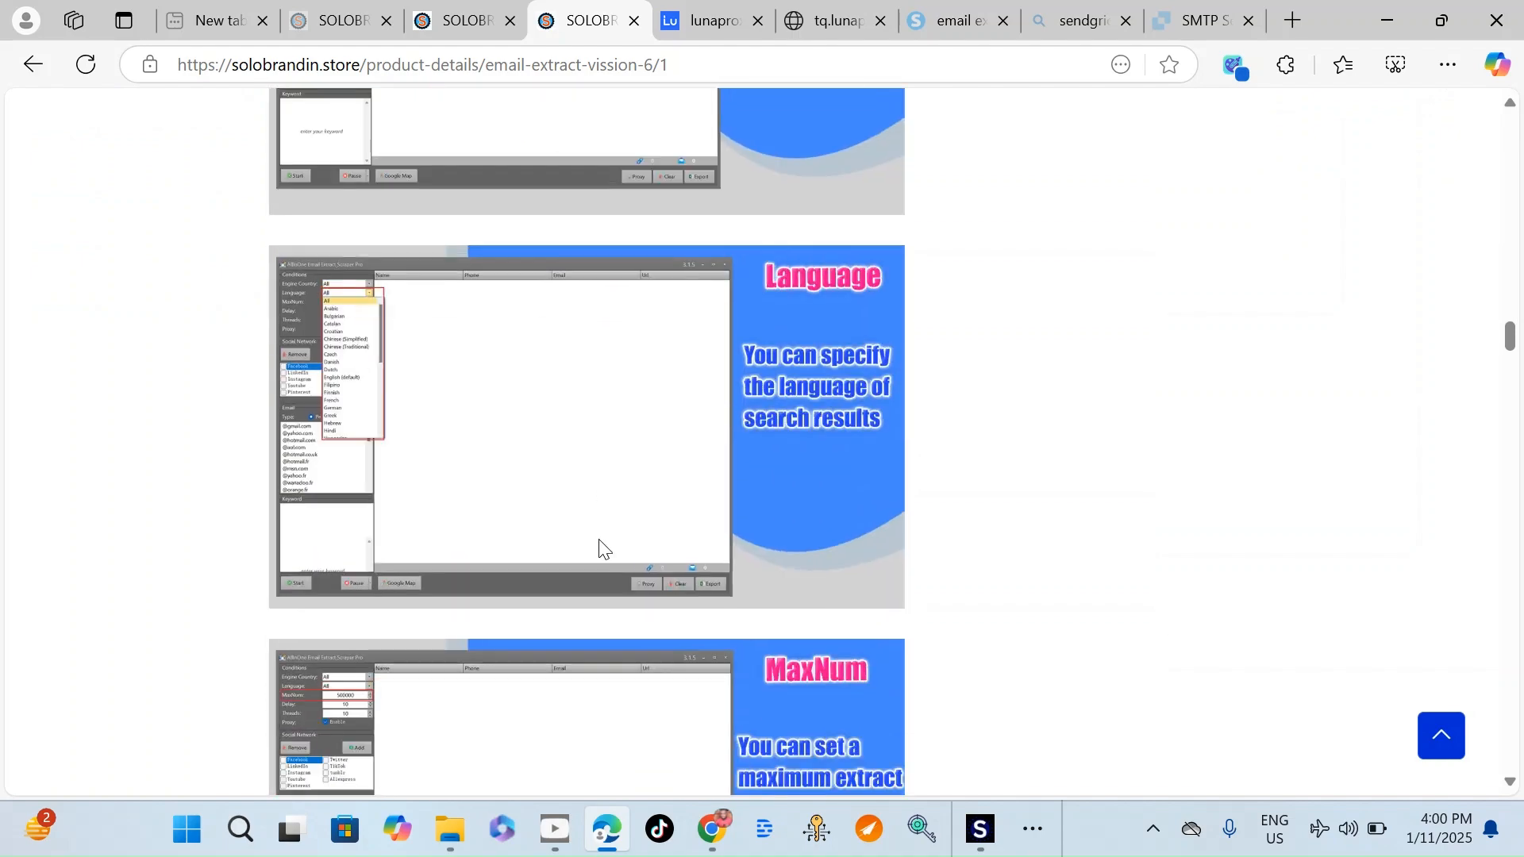
{"action": "scroll", "coordinate": [601, 544], "scroll_direction": "down", "scroll_amount": 20}
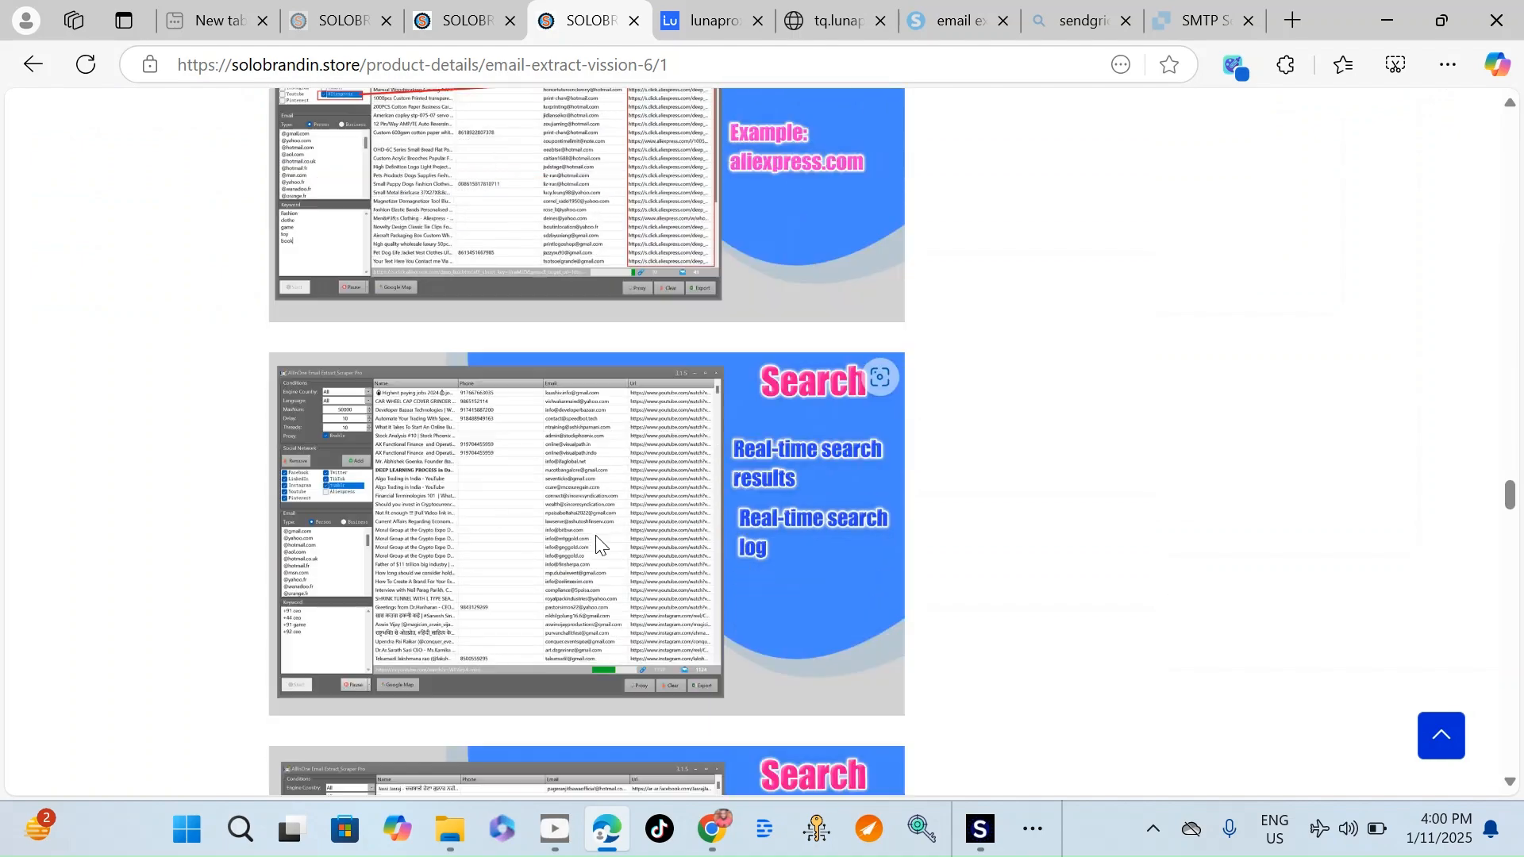
{"action": "scroll", "coordinate": [601, 553], "scroll_direction": "down", "scroll_amount": 20}
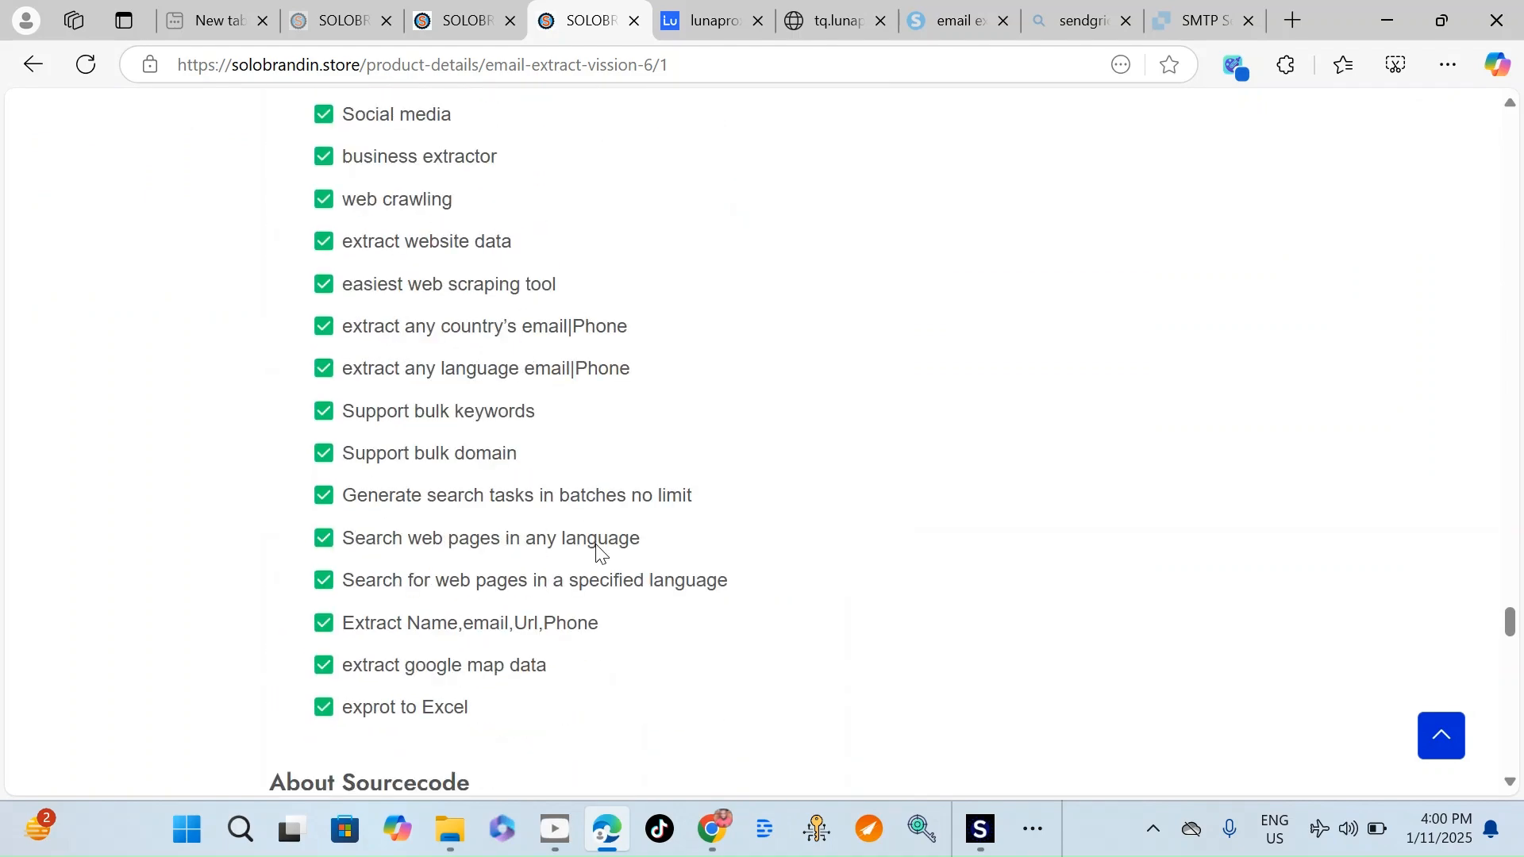
{"action": "scroll", "coordinate": [596, 547], "scroll_direction": "down", "scroll_amount": 3}
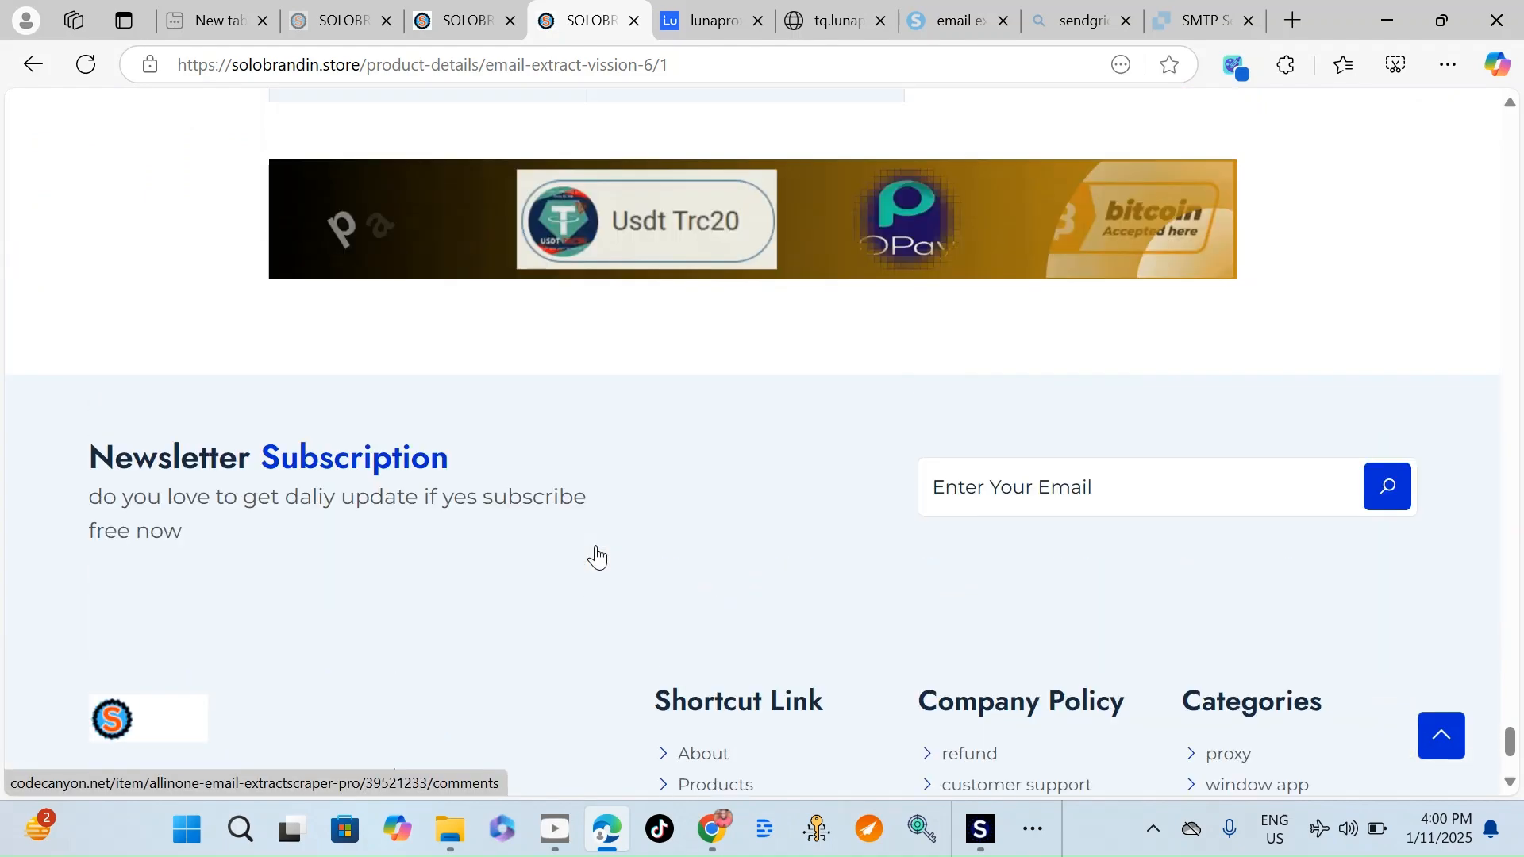
Step: Show the customer reviews of Email Extract VISSION 6 and read through the ratings and comments
{"action": "scroll", "coordinate": [597, 547], "scroll_direction": "up", "scroll_amount": 6}
{"action": "left_click", "coordinate": [504, 460]}
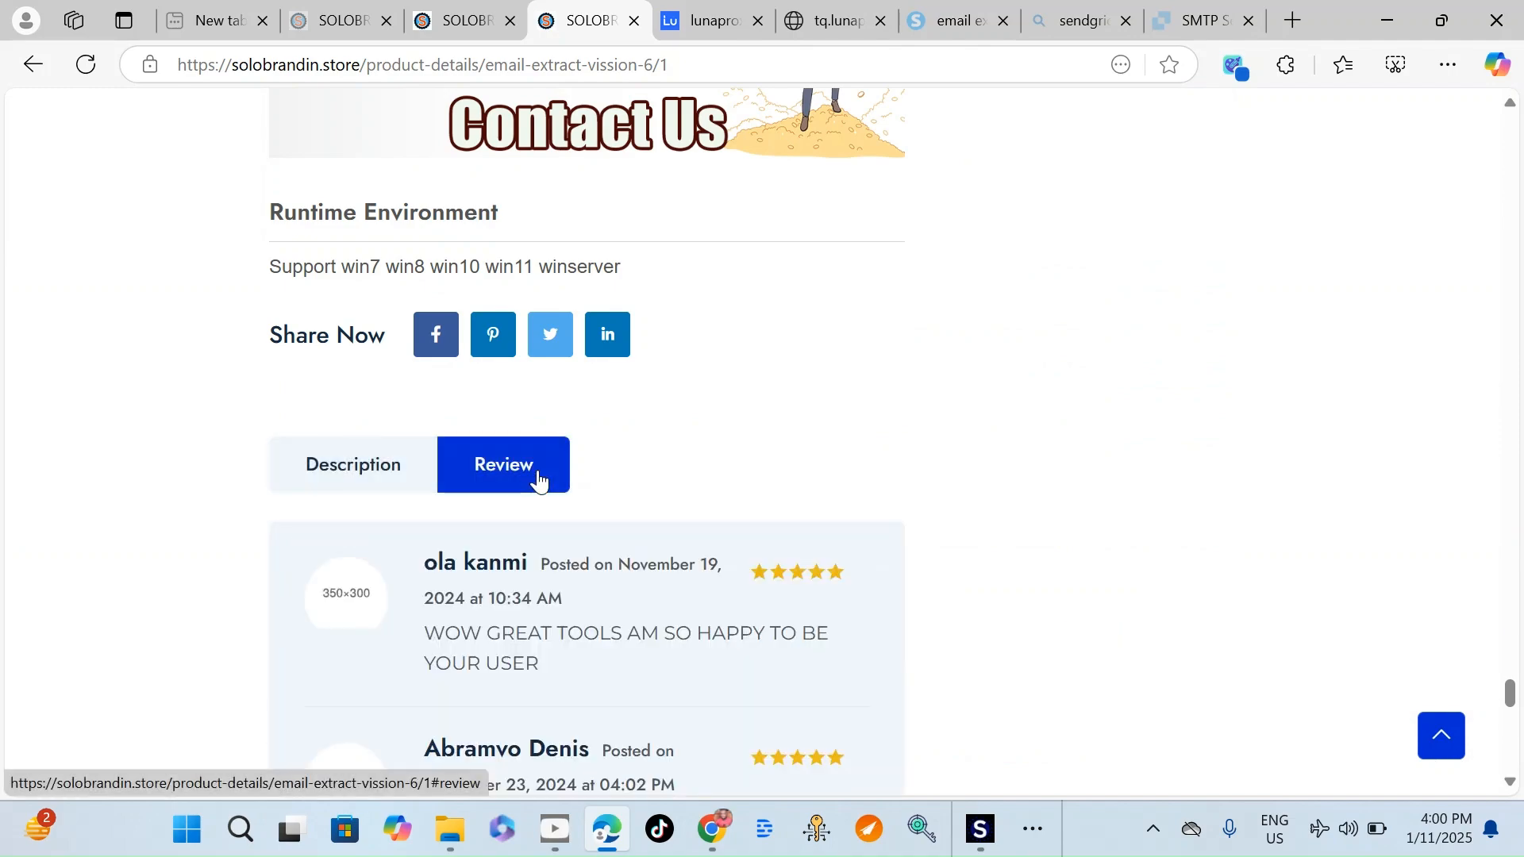
{"action": "scroll", "coordinate": [643, 500], "scroll_direction": "down", "scroll_amount": 10}
{"action": "scroll", "coordinate": [663, 565], "scroll_direction": "up", "scroll_amount": 13}
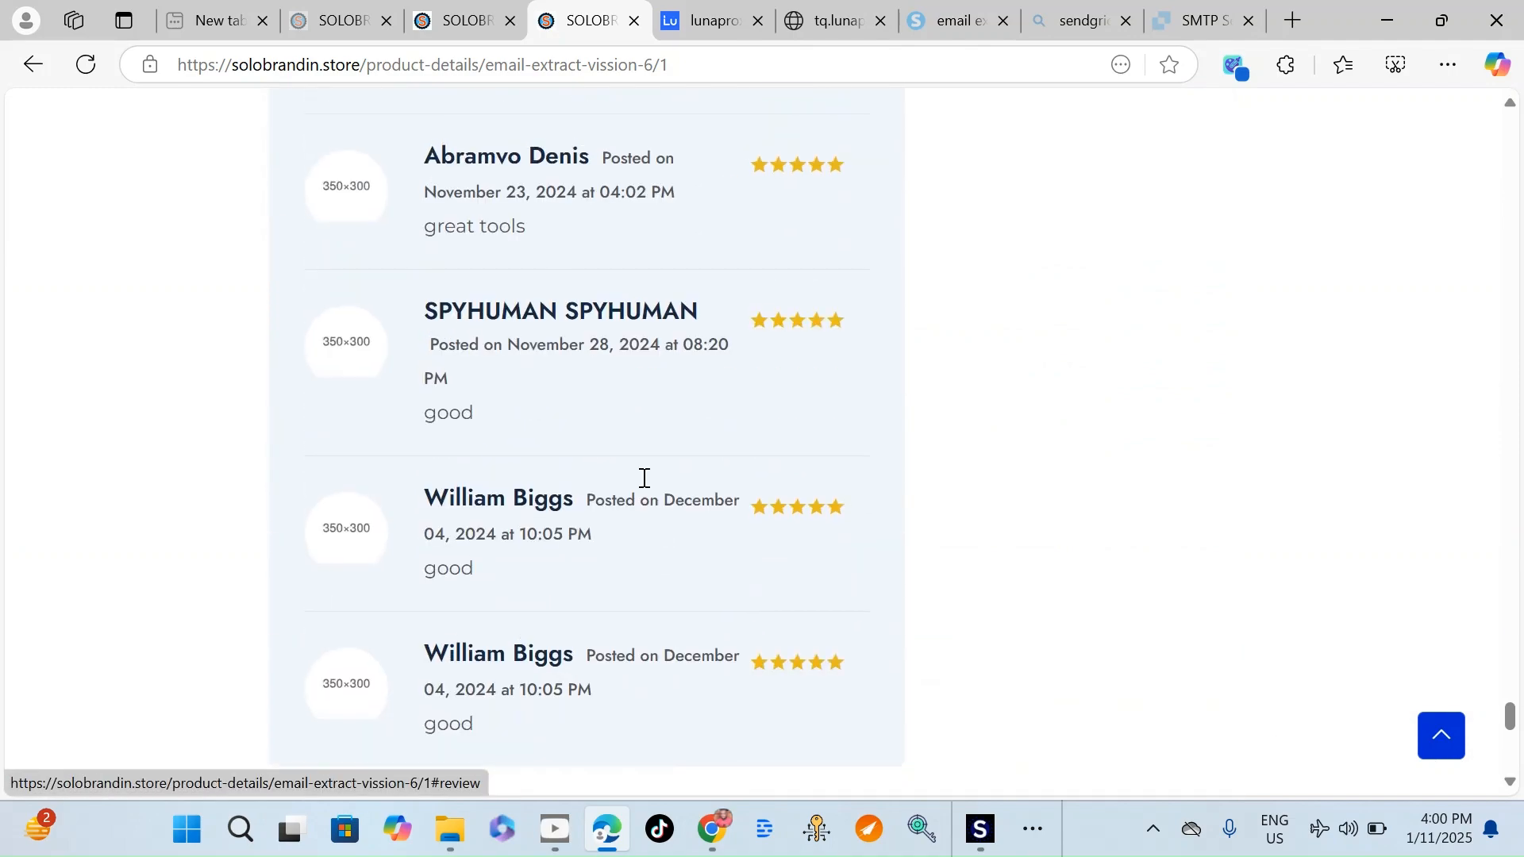
{"action": "scroll", "coordinate": [609, 494], "scroll_direction": "up", "scroll_amount": 15}
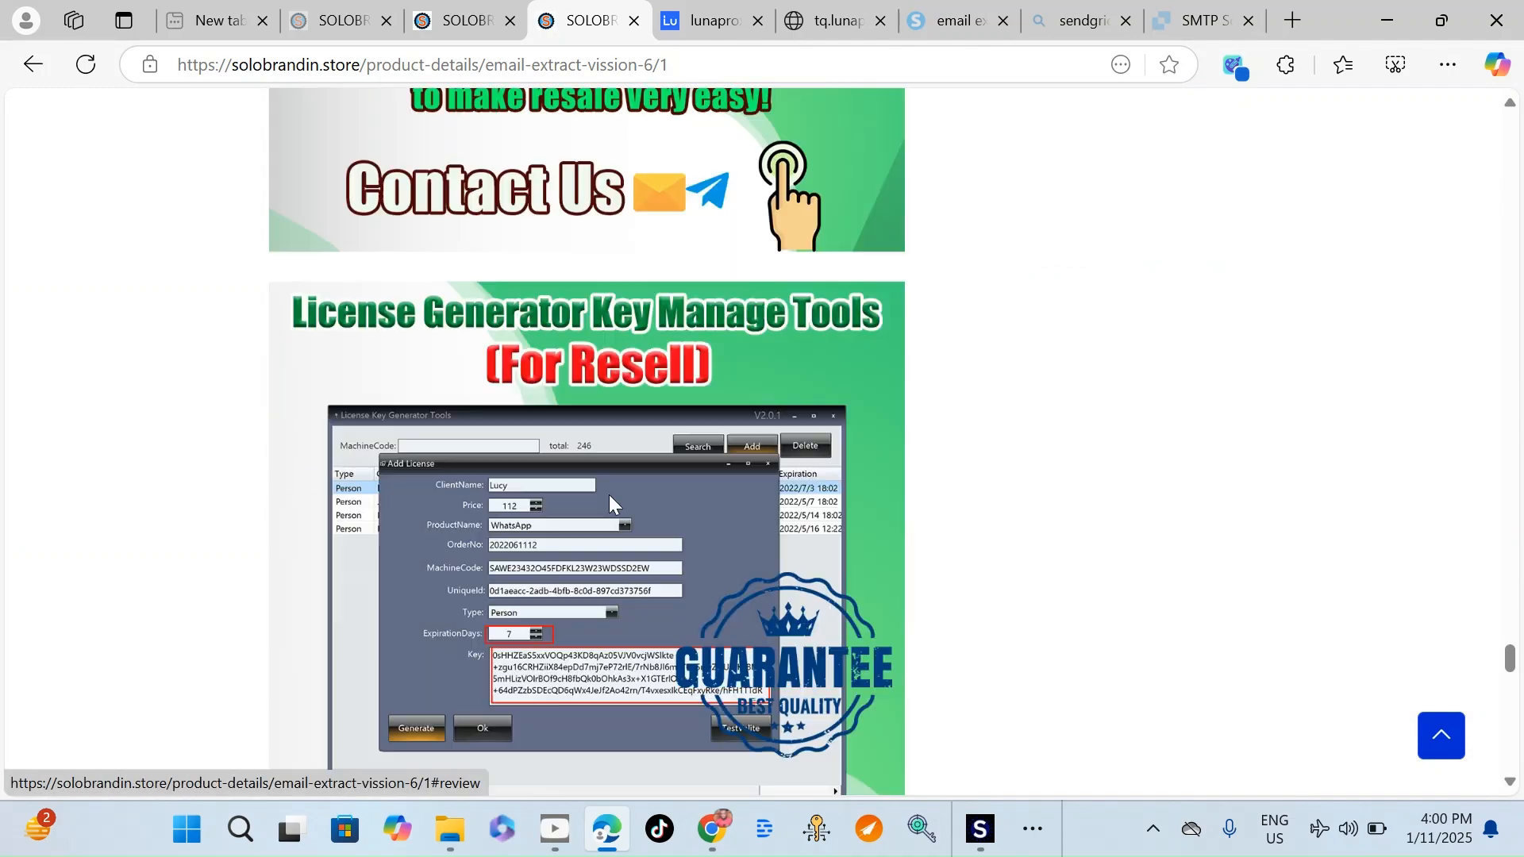
{"action": "scroll", "coordinate": [607, 508], "scroll_direction": "down", "scroll_amount": 20}
{"action": "scroll", "coordinate": [607, 539], "scroll_direction": "down", "scroll_amount": 7}
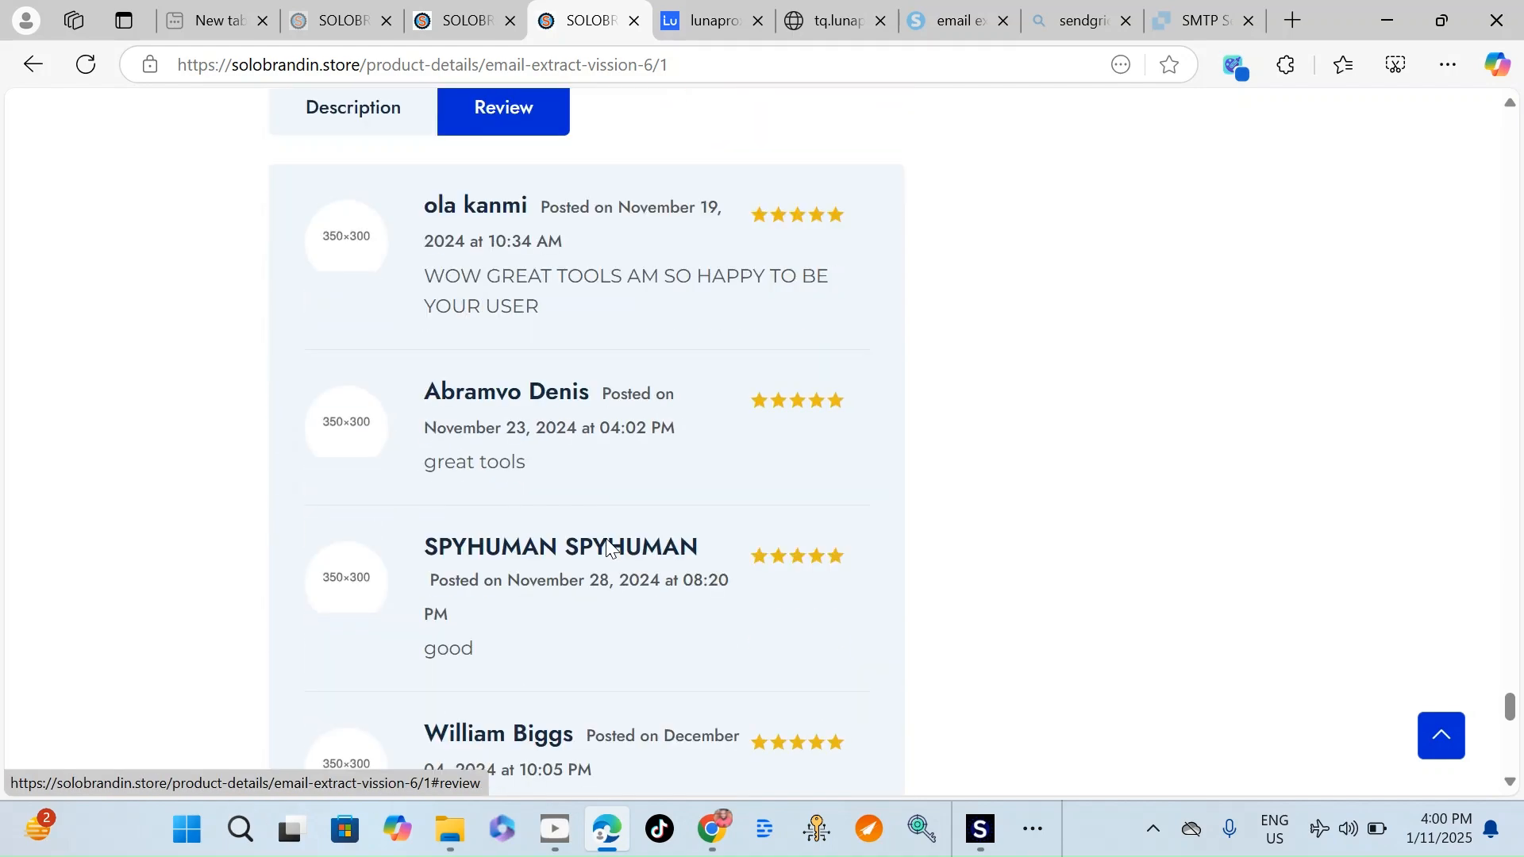
{"action": "scroll", "coordinate": [607, 541], "scroll_direction": "up", "scroll_amount": 8}
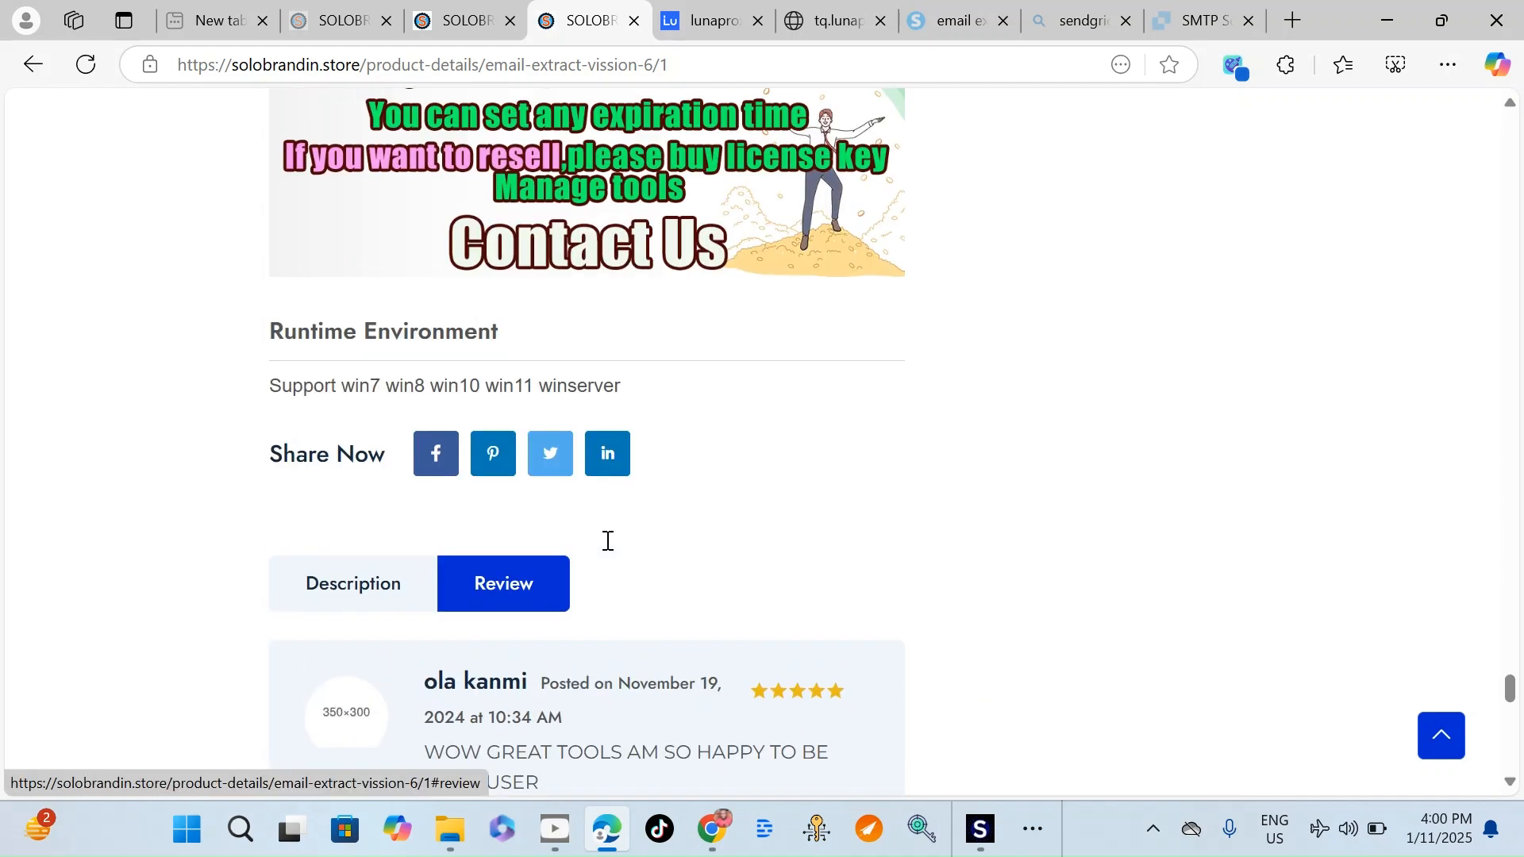
{"action": "scroll", "coordinate": [606, 538], "scroll_direction": "down", "scroll_amount": 6}
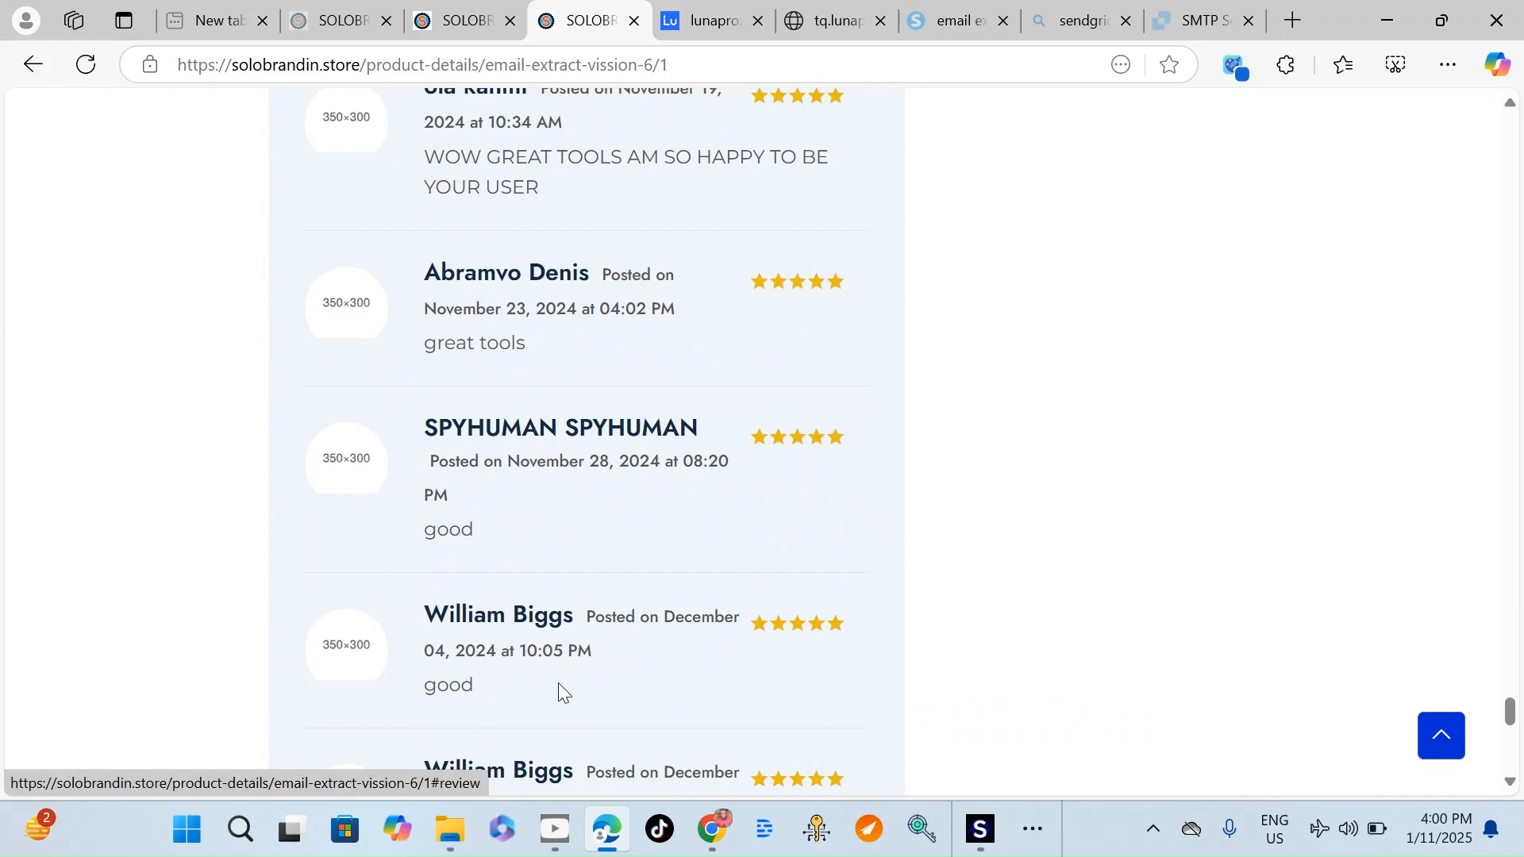
{"action": "scroll", "coordinate": [588, 585], "scroll_direction": "up", "scroll_amount": 2}
{"action": "scroll", "coordinate": [588, 585], "scroll_direction": "down", "scroll_amount": 3}
Step: Open the EMAIL VERIFICATION product from the More Products section and view its price, downloads and rating
{"action": "scroll", "coordinate": [588, 594], "scroll_direction": "up", "scroll_amount": 15}
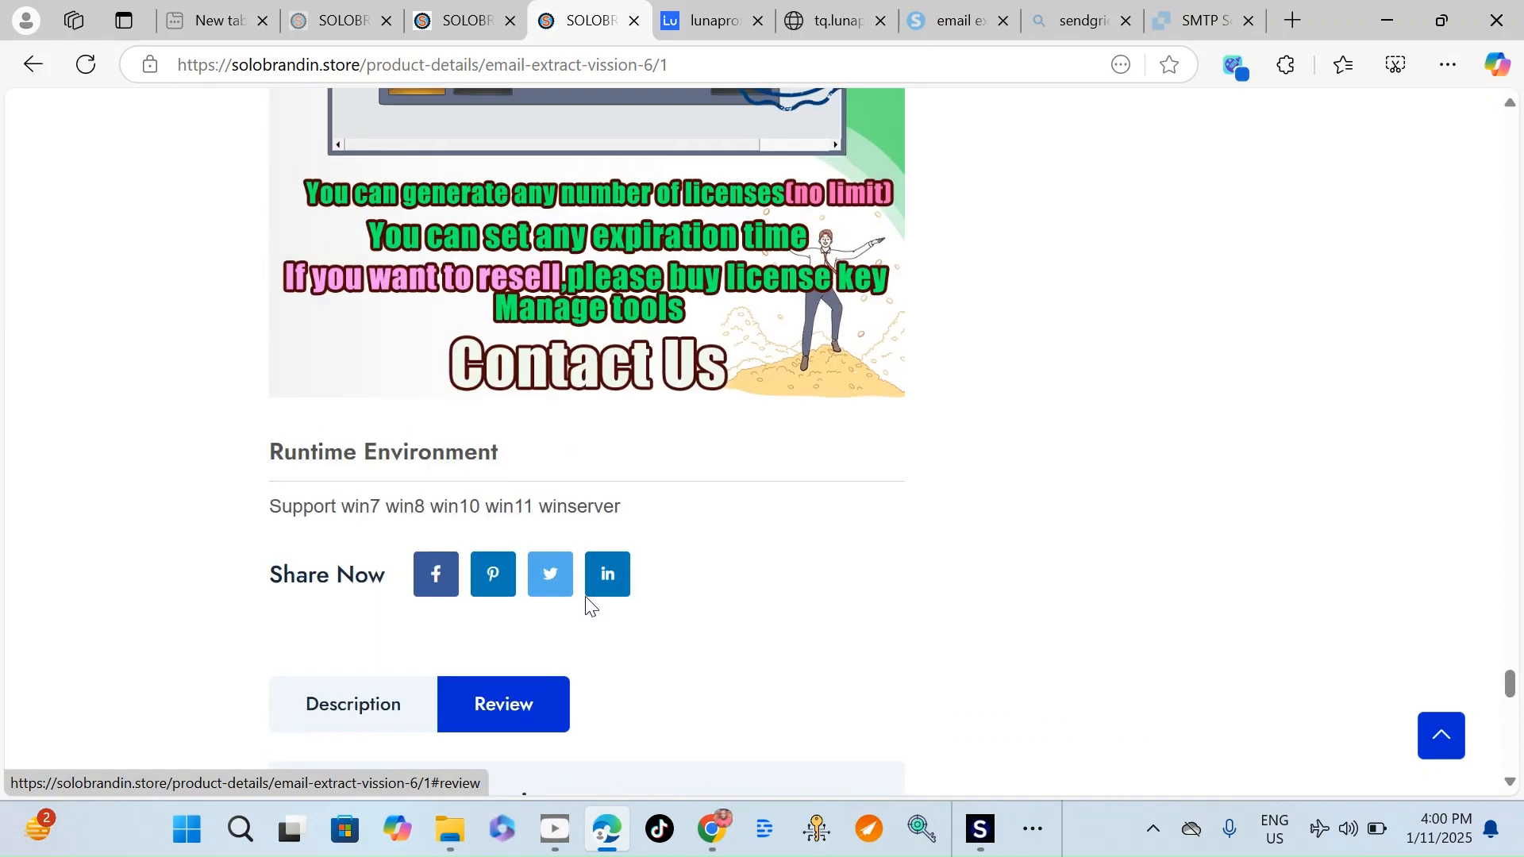
{"action": "scroll", "coordinate": [703, 369], "scroll_direction": "up", "scroll_amount": 20}
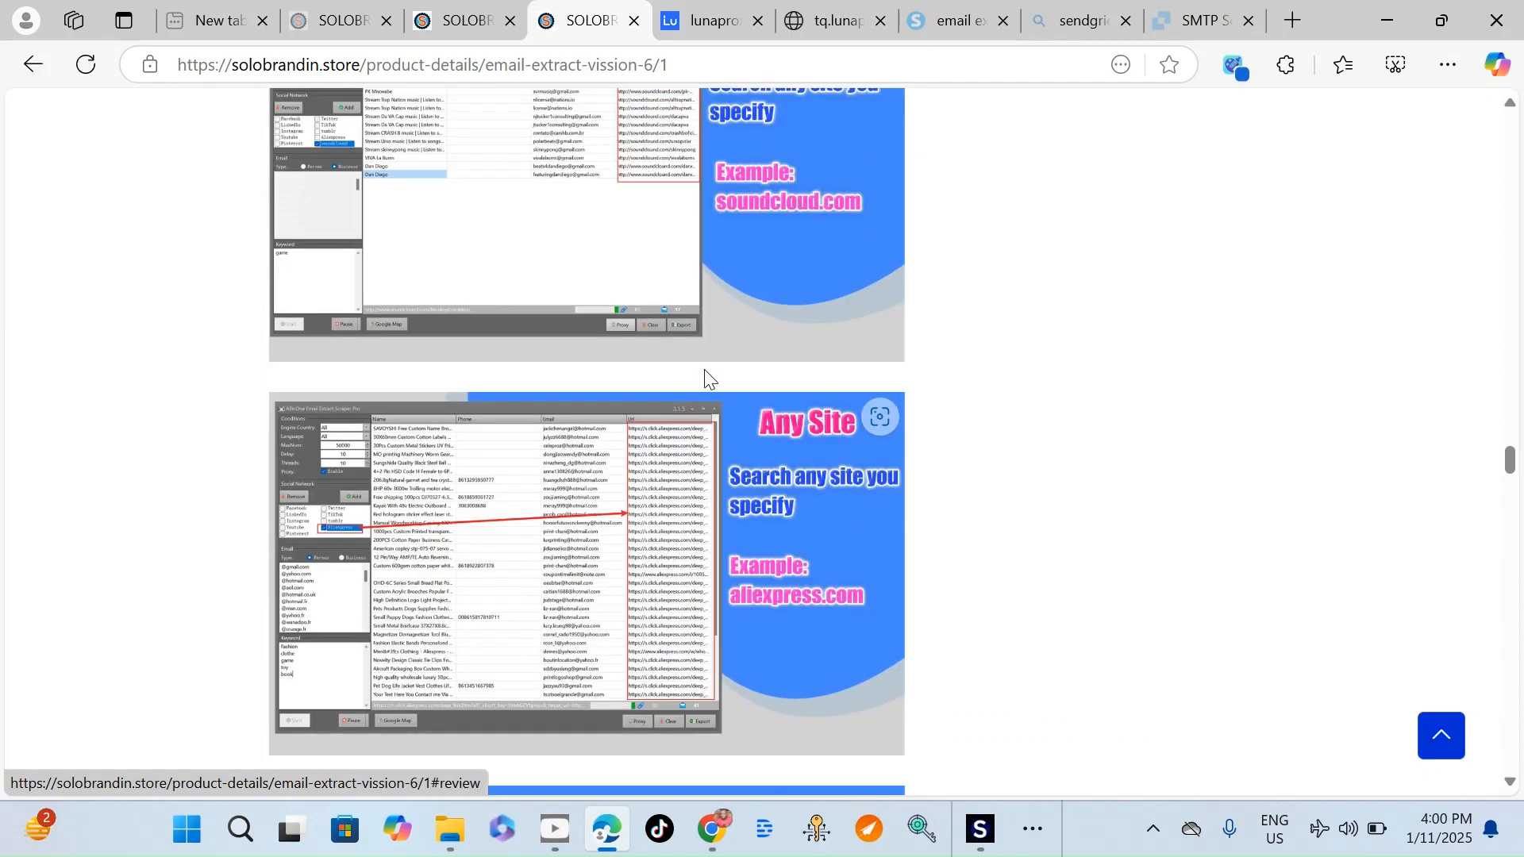
{"action": "scroll", "coordinate": [703, 369], "scroll_direction": "up", "scroll_amount": 15}
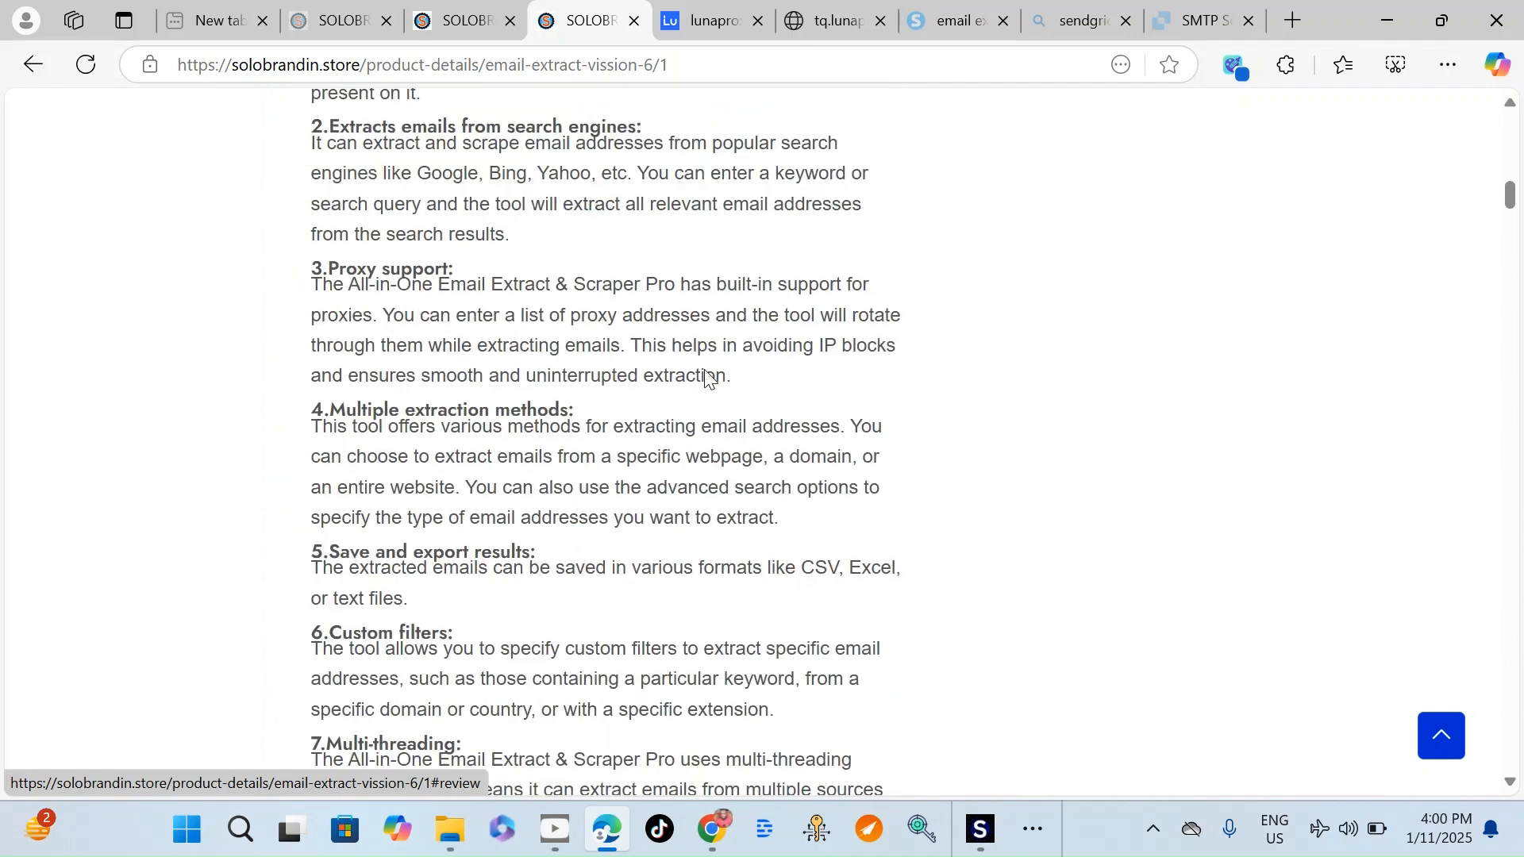
{"action": "scroll", "coordinate": [732, 365], "scroll_direction": "down", "scroll_amount": 4}
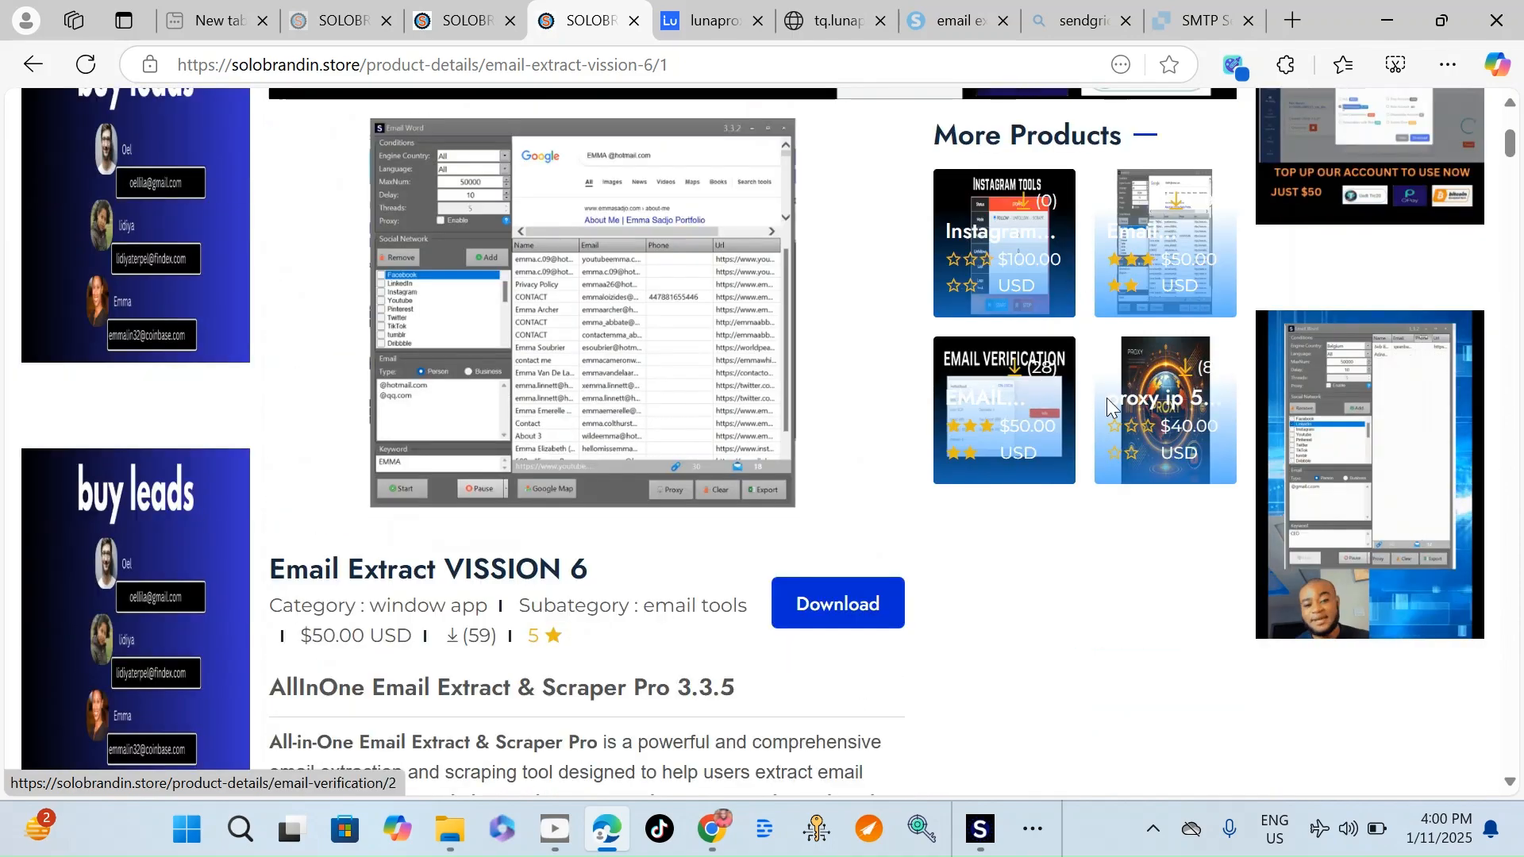
{"action": "left_click", "coordinate": [1005, 411]}
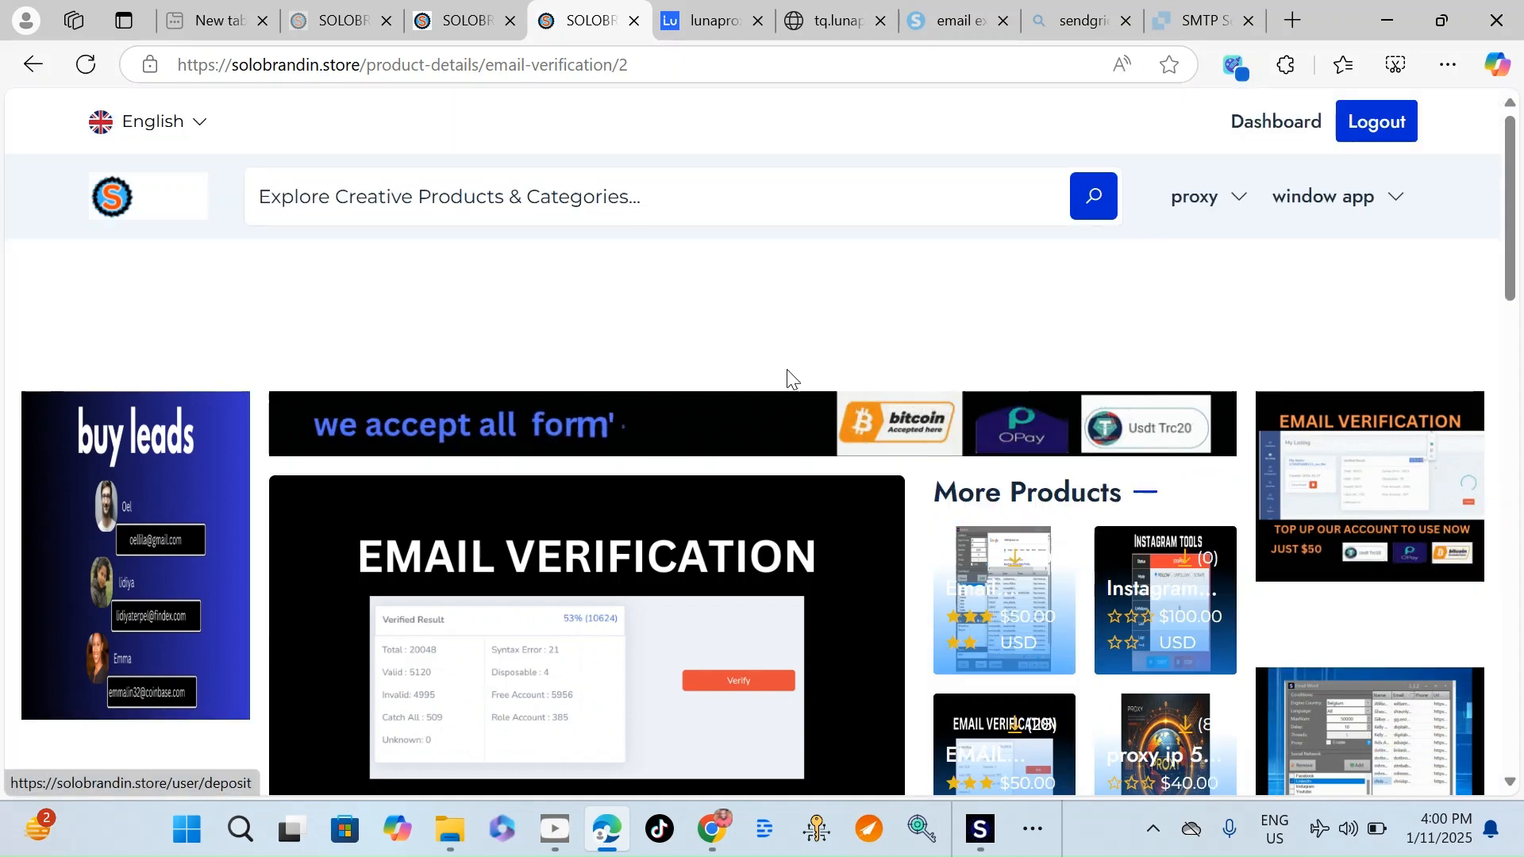
{"action": "scroll", "coordinate": [651, 349], "scroll_direction": "down", "scroll_amount": 4}
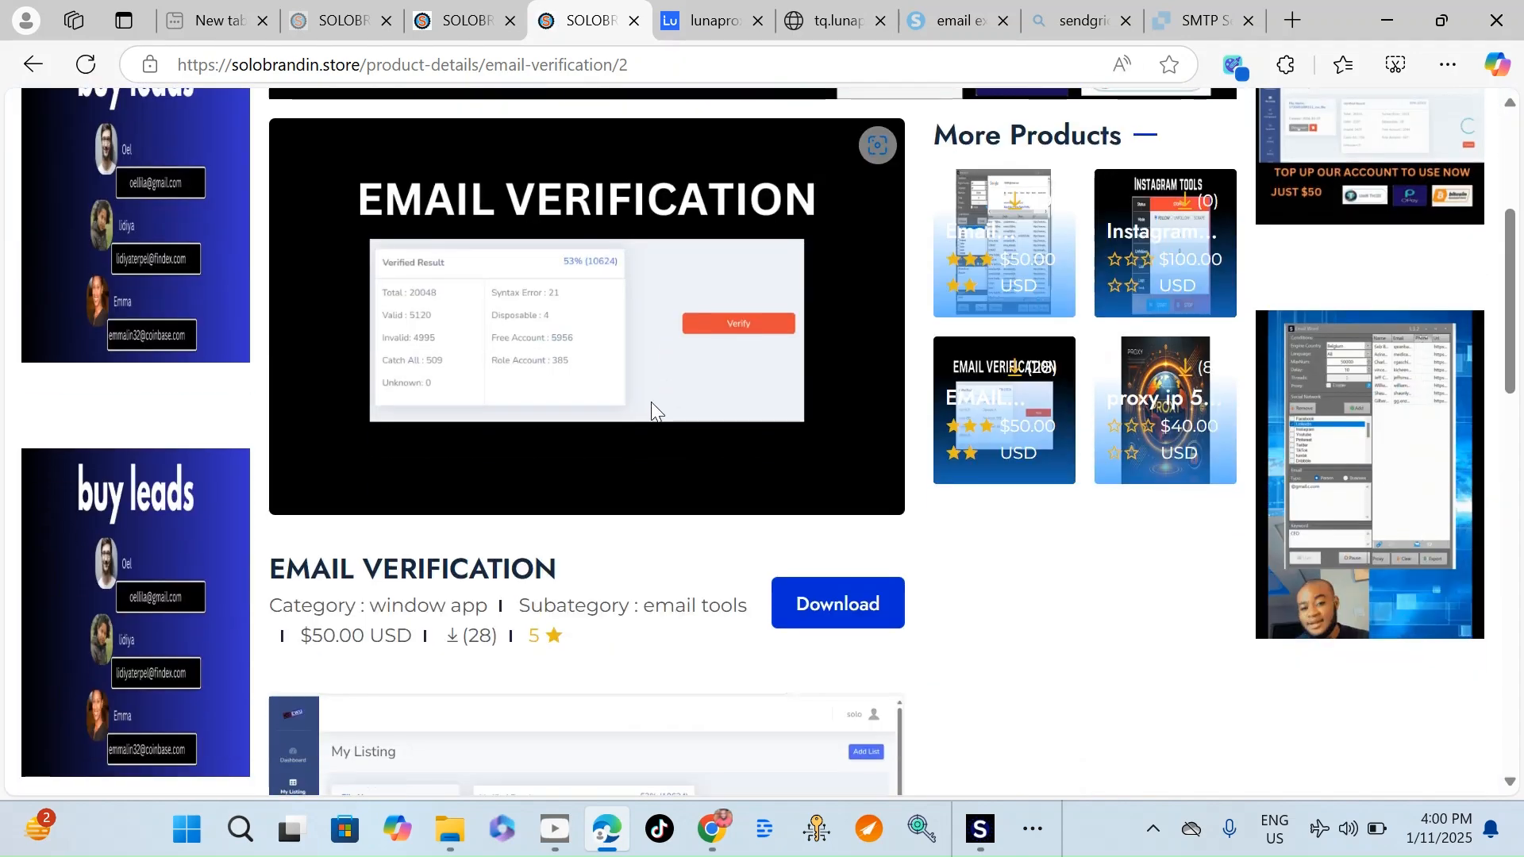
Step: Check the price and rating of the EMAIL VERIFICATION product and look over its My Listing screenshot
{"action": "scroll", "coordinate": [487, 419], "scroll_direction": "down", "scroll_amount": 2}
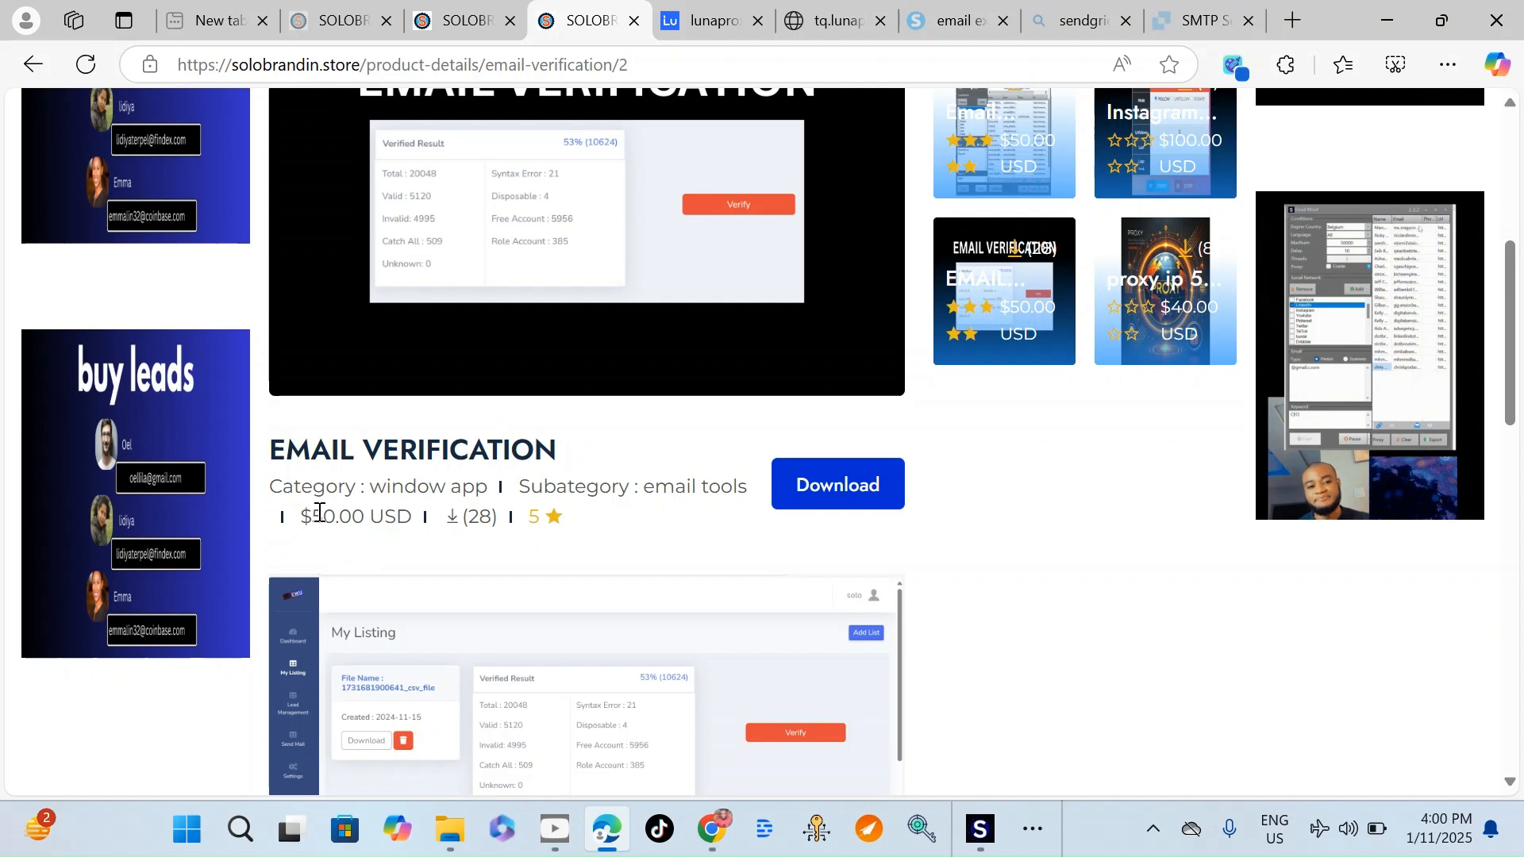
{"action": "double_click", "coordinate": [337, 517]}
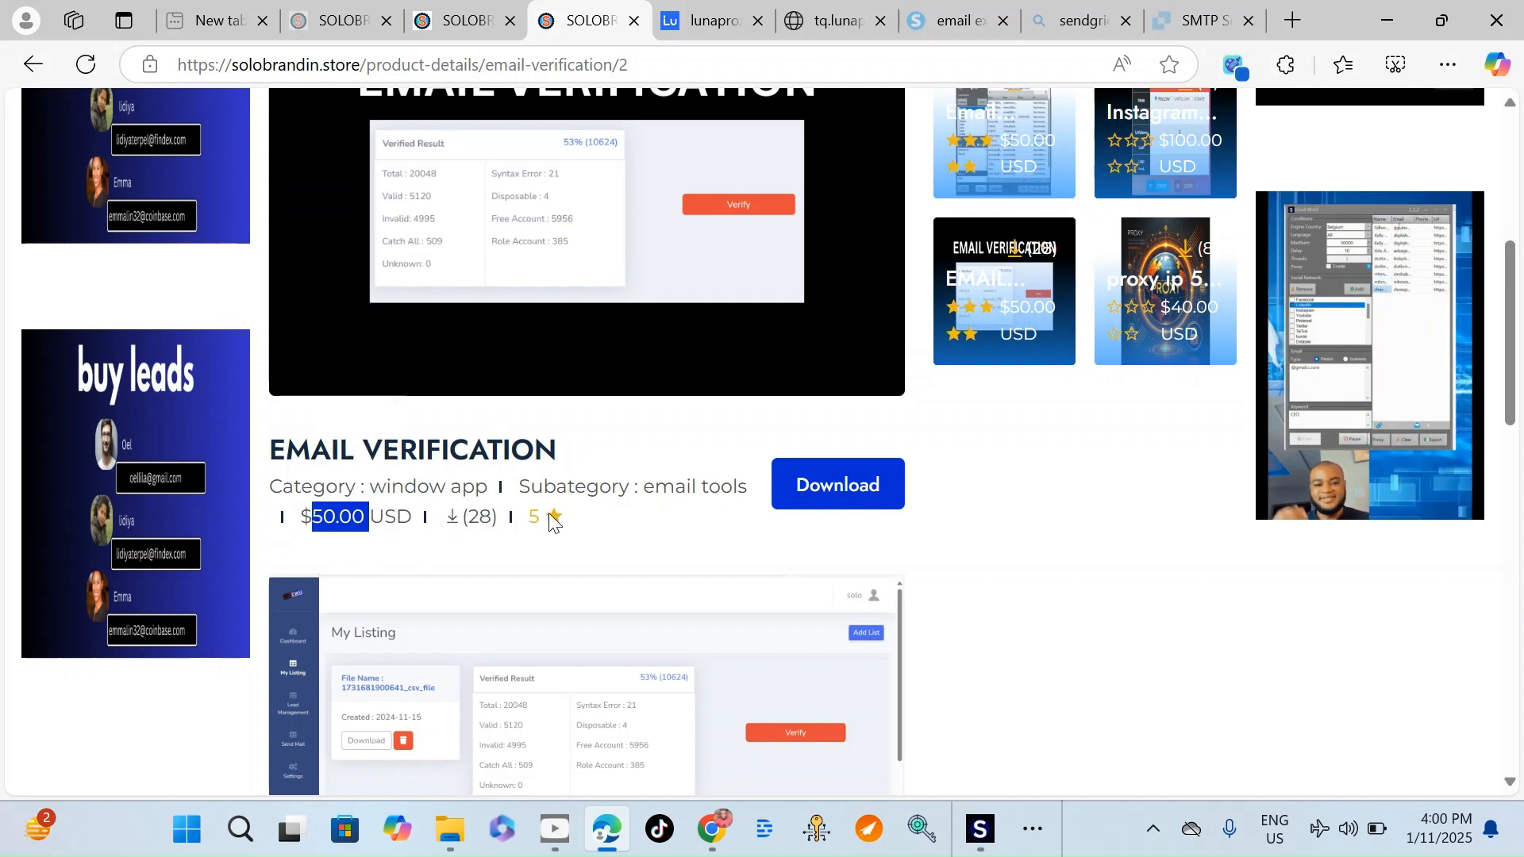
{"action": "scroll", "coordinate": [551, 534], "scroll_direction": "down", "scroll_amount": 10}
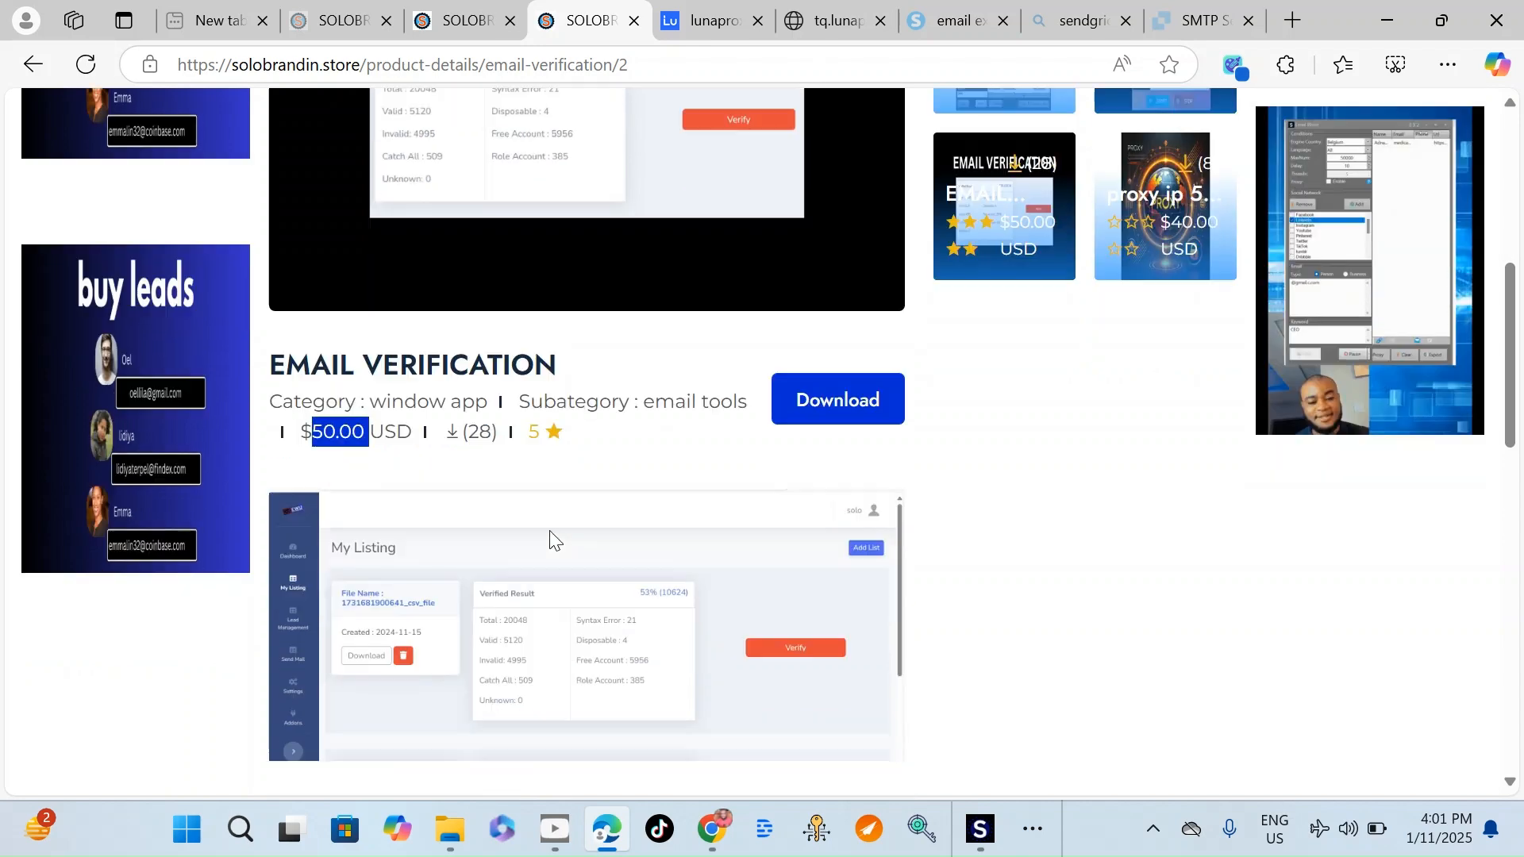
{"action": "scroll", "coordinate": [640, 543], "scroll_direction": "up", "scroll_amount": 3}
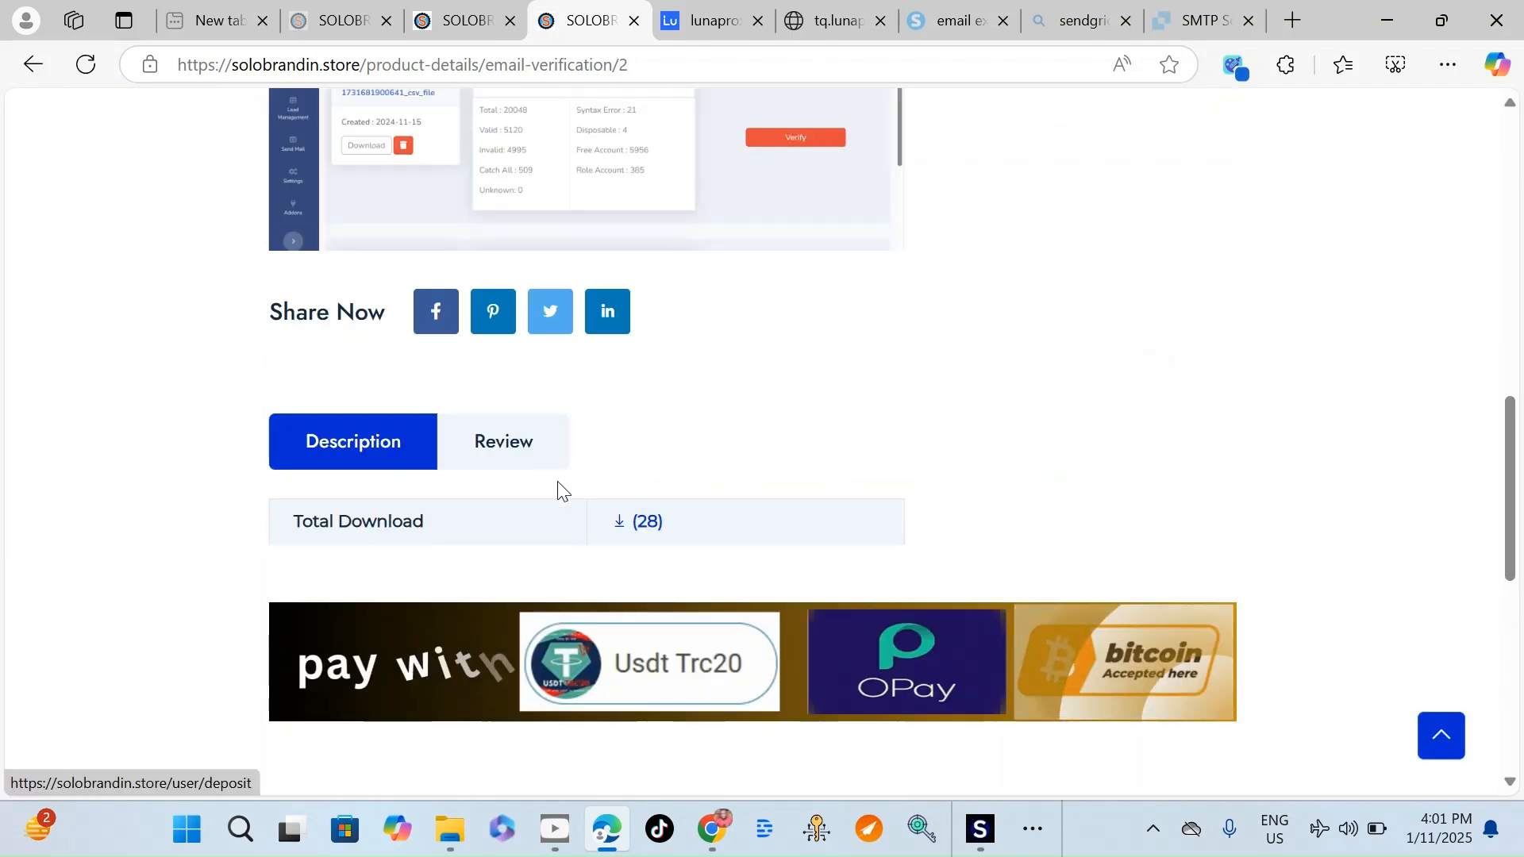
Step: Show the customer reviews of EMAIL VERIFICATION and read the review's date, rating and comment
{"action": "left_click", "coordinate": [508, 449]}
{"action": "scroll", "coordinate": [665, 561], "scroll_direction": "down", "scroll_amount": 3}
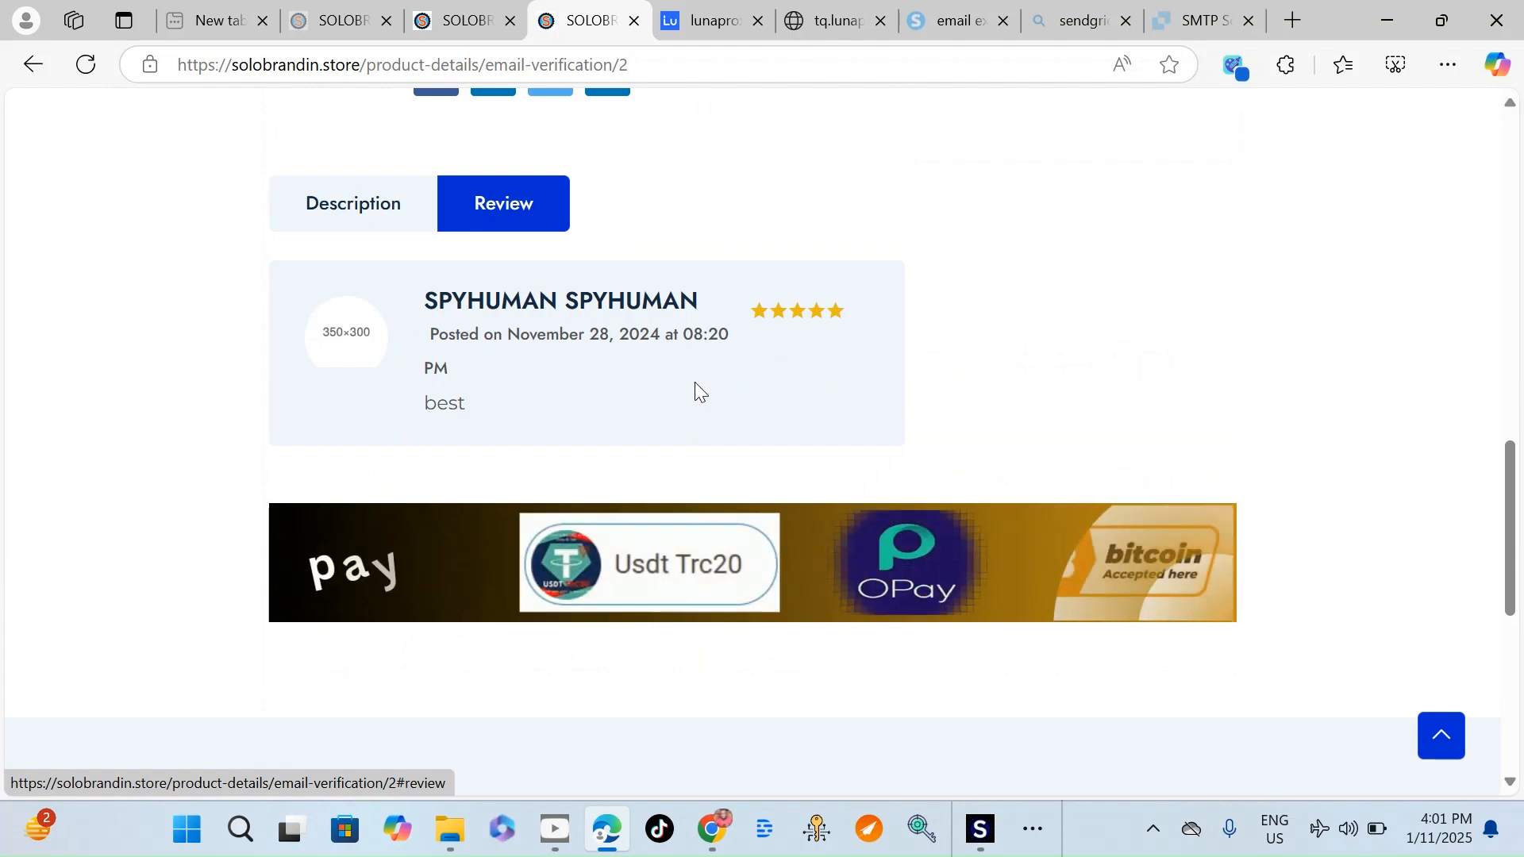
{"action": "left_click_drag", "start_coordinate": [528, 339], "coordinate": [661, 339]}
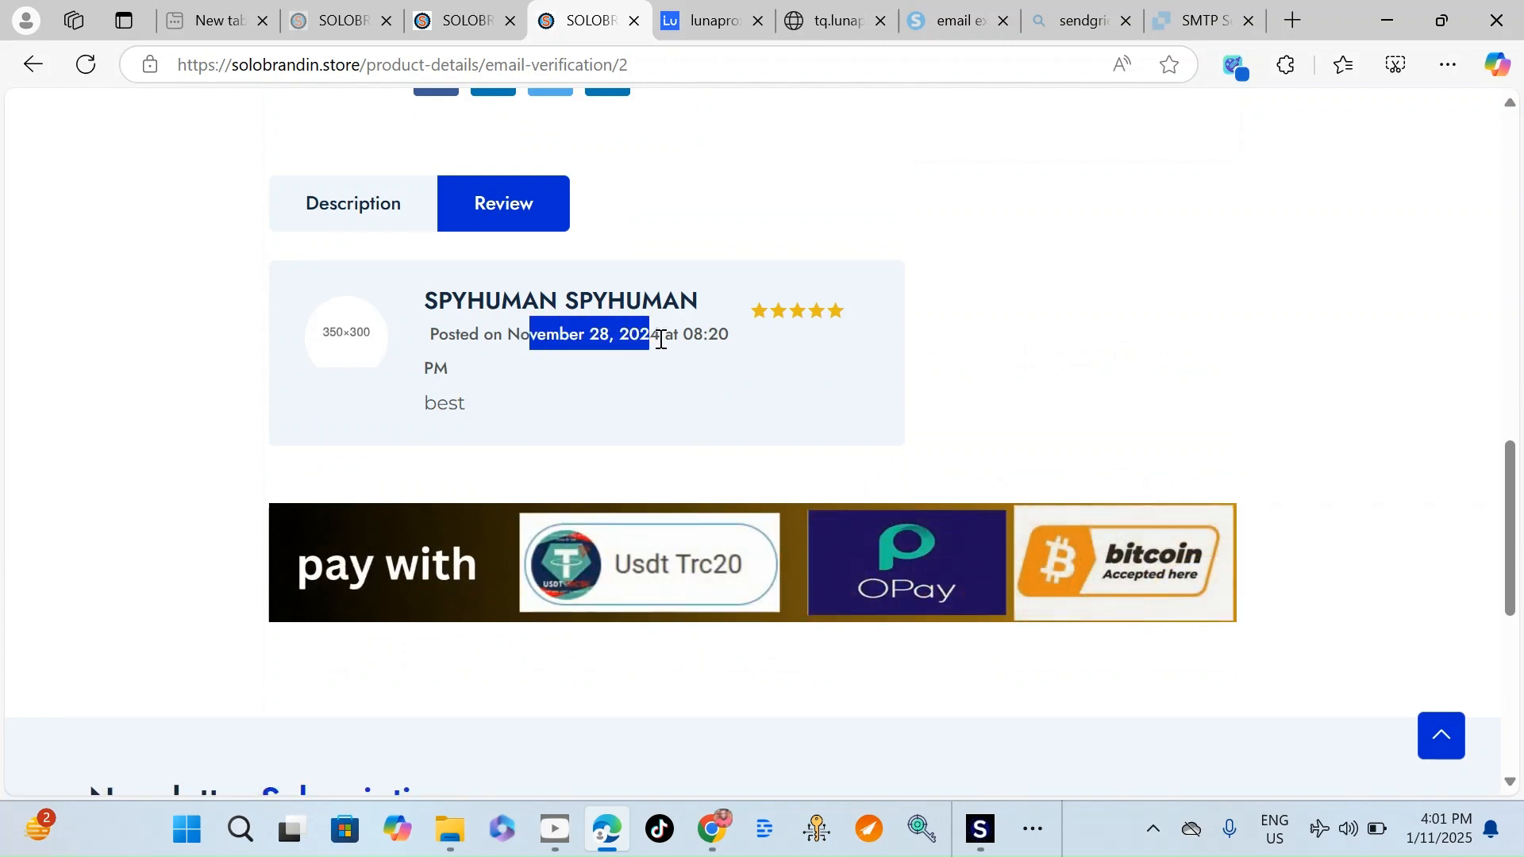
{"action": "scroll", "coordinate": [632, 396], "scroll_direction": "up", "scroll_amount": 2}
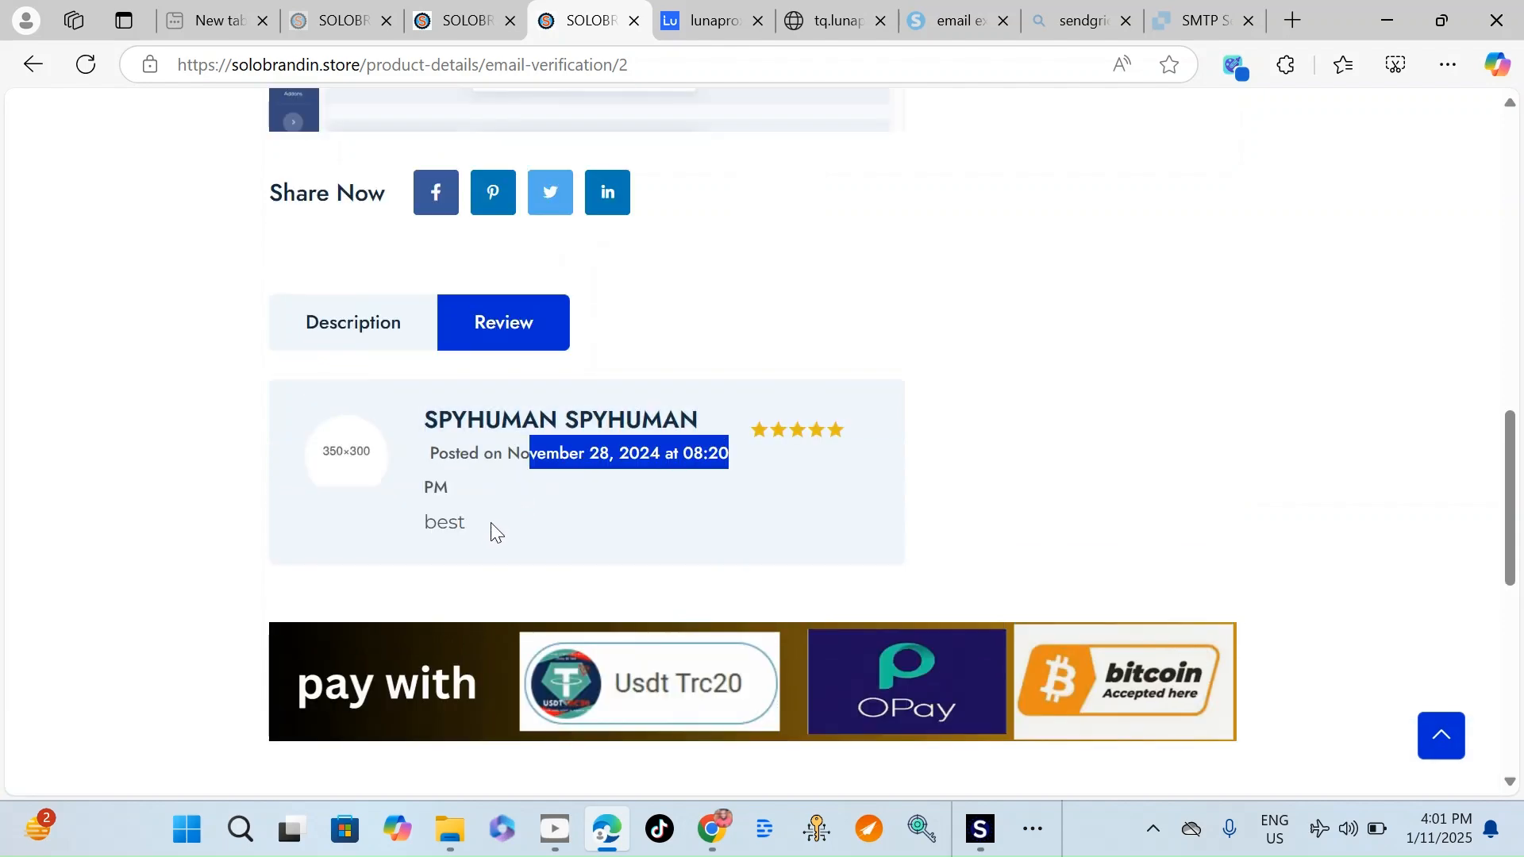
{"action": "left_click_drag", "start_coordinate": [491, 522], "coordinate": [420, 527]}
{"action": "scroll", "coordinate": [987, 405], "scroll_direction": "up", "scroll_amount": 5}
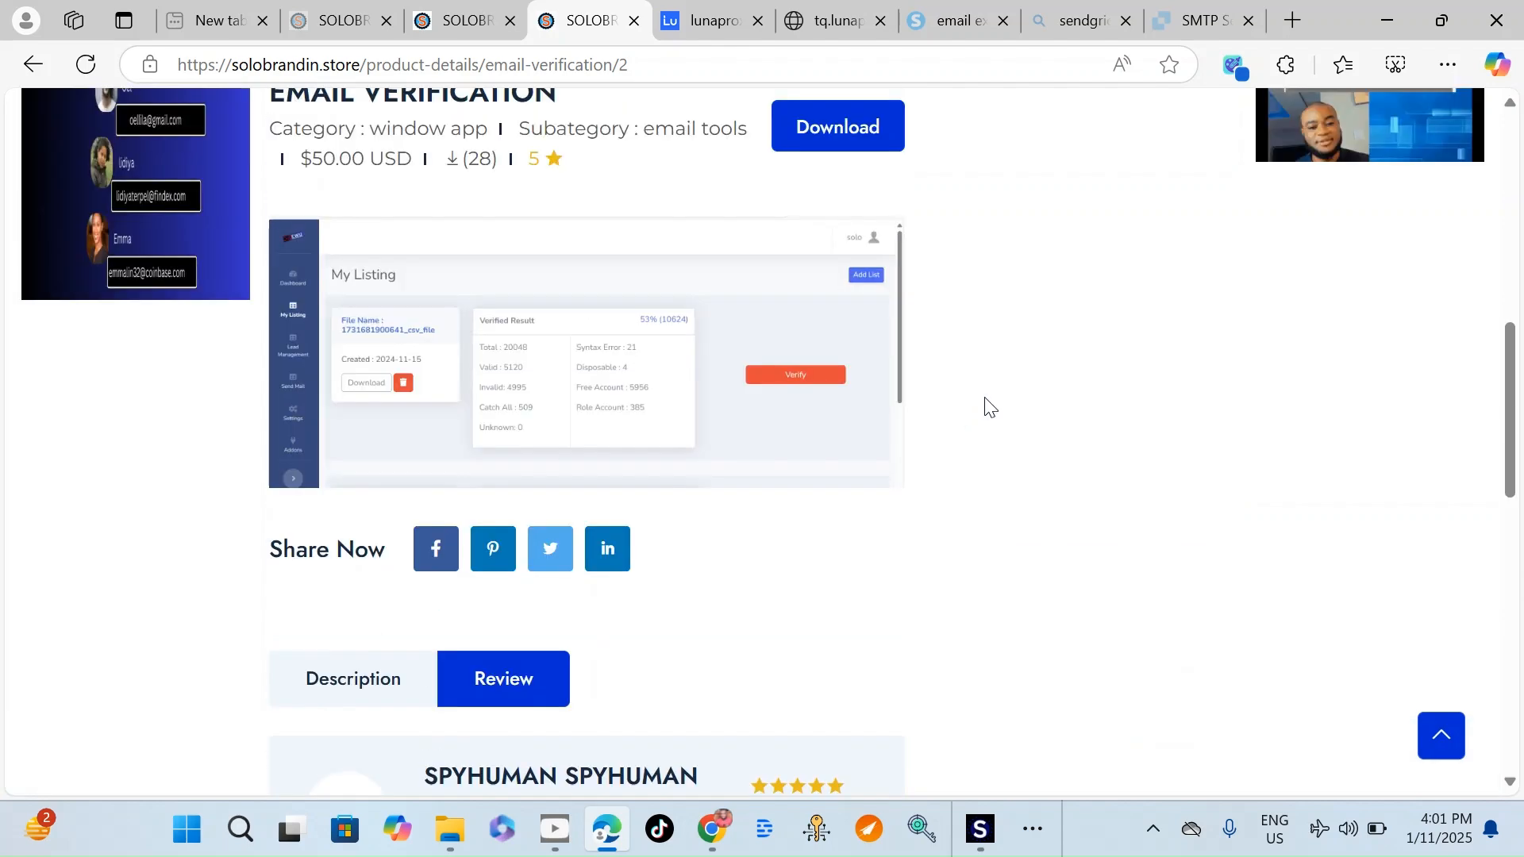
Step: Look over the EMAIL VERIFICATION product image, category, price, download count and rating once more
{"action": "scroll", "coordinate": [988, 407], "scroll_direction": "up", "scroll_amount": 3}
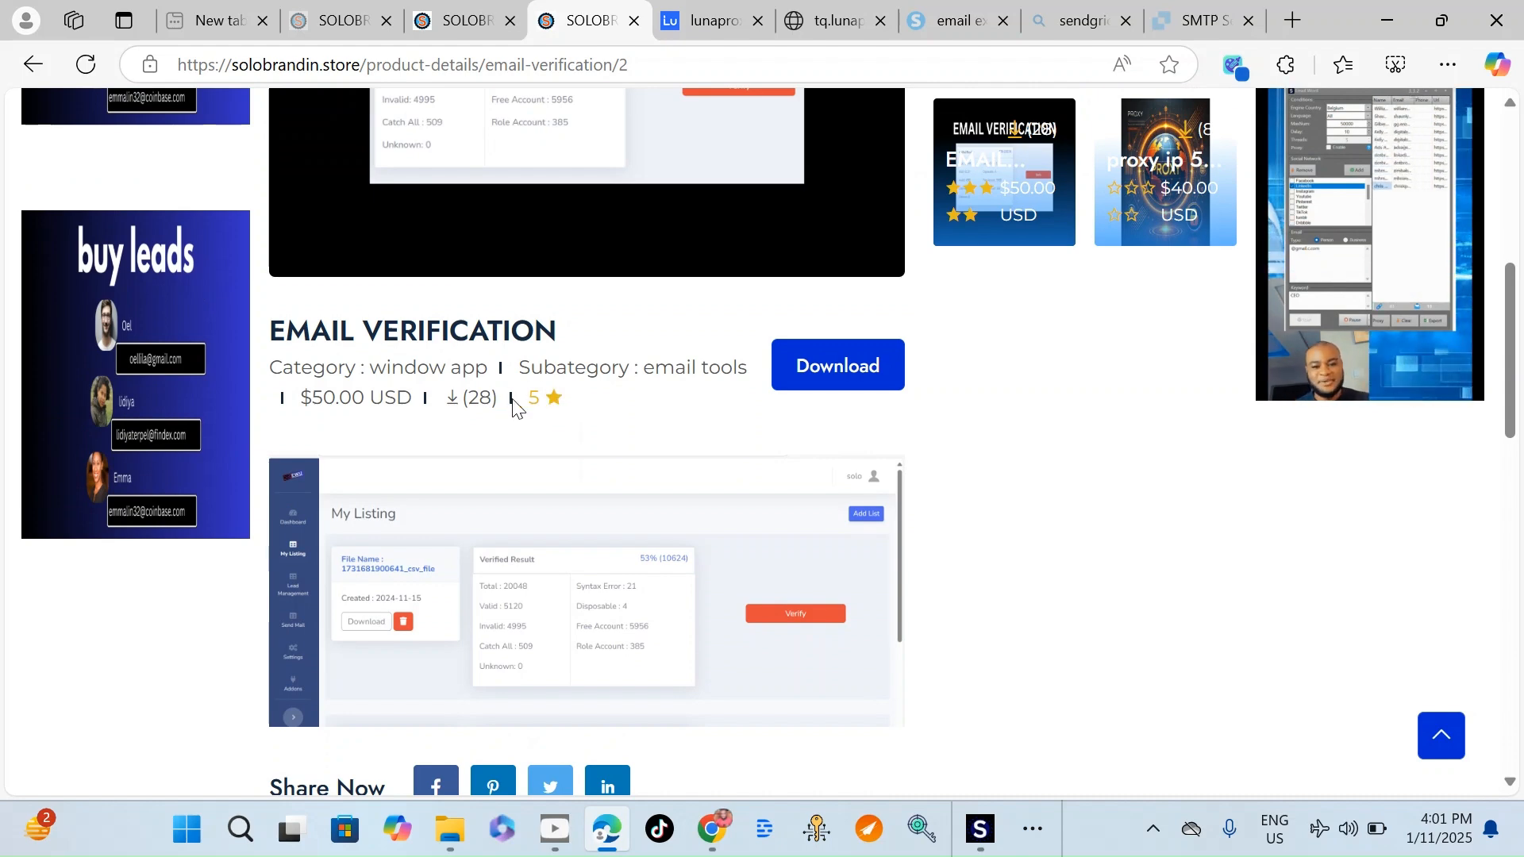
{"action": "scroll", "coordinate": [523, 407], "scroll_direction": "up", "scroll_amount": 4}
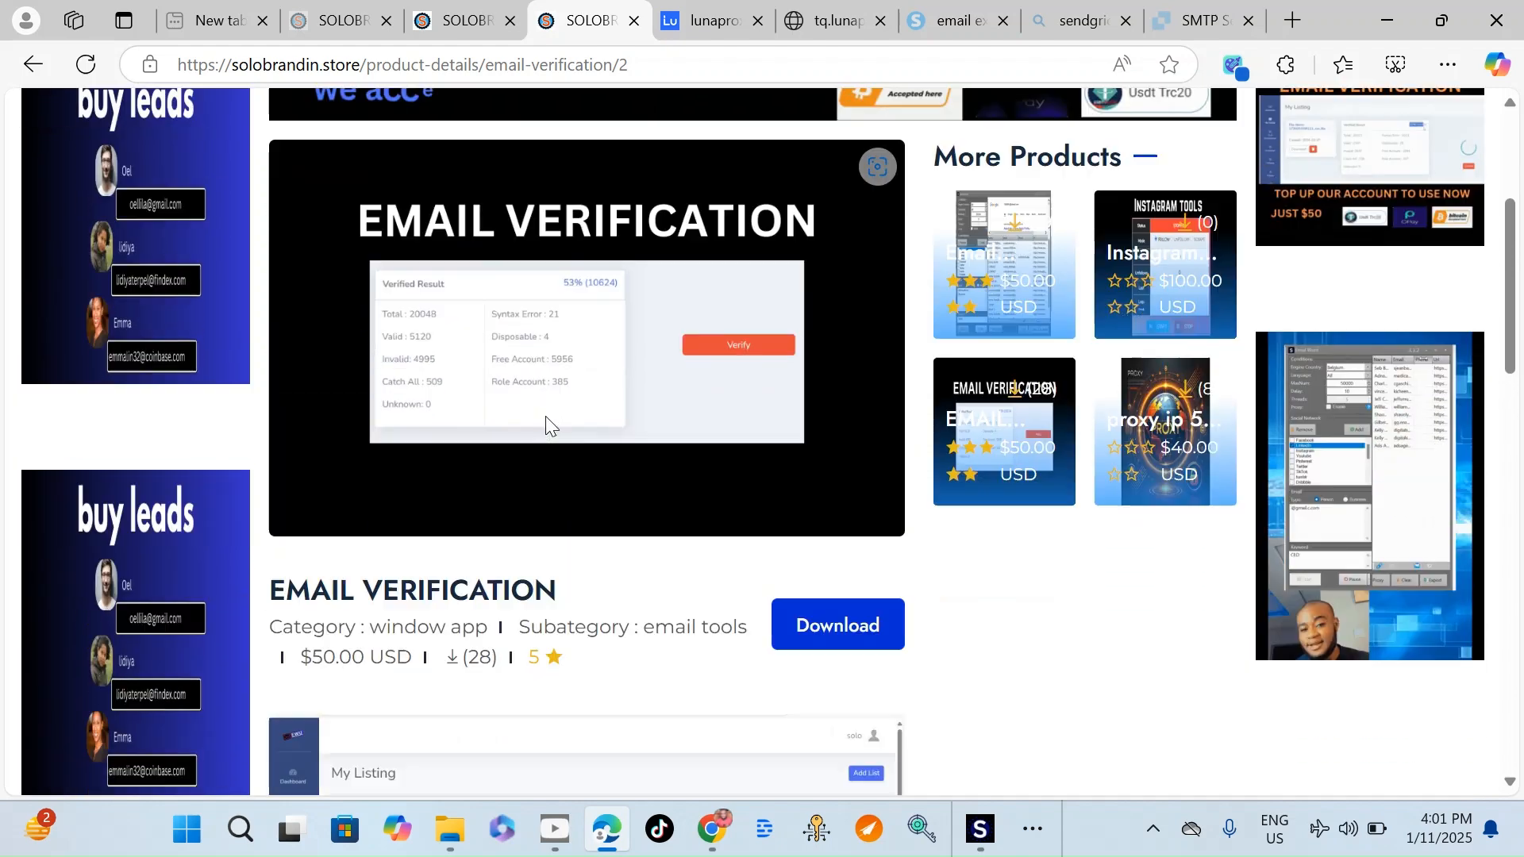
{"action": "scroll", "coordinate": [545, 420], "scroll_direction": "down", "scroll_amount": 2}
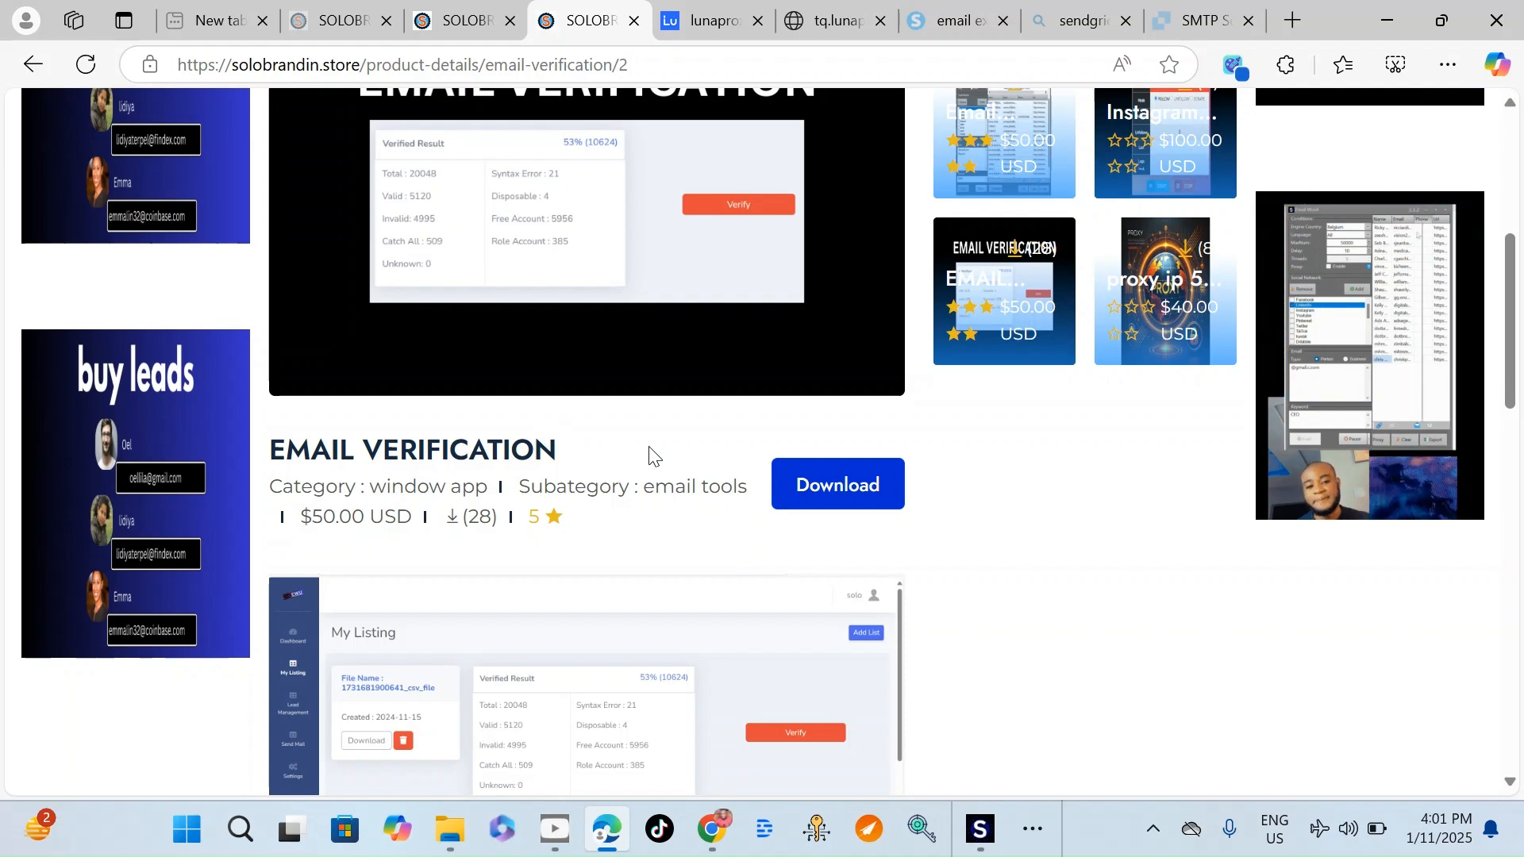
{"action": "scroll", "coordinate": [689, 436], "scroll_direction": "up", "scroll_amount": 4}
{"action": "scroll", "coordinate": [692, 433], "scroll_direction": "down", "scroll_amount": 4}
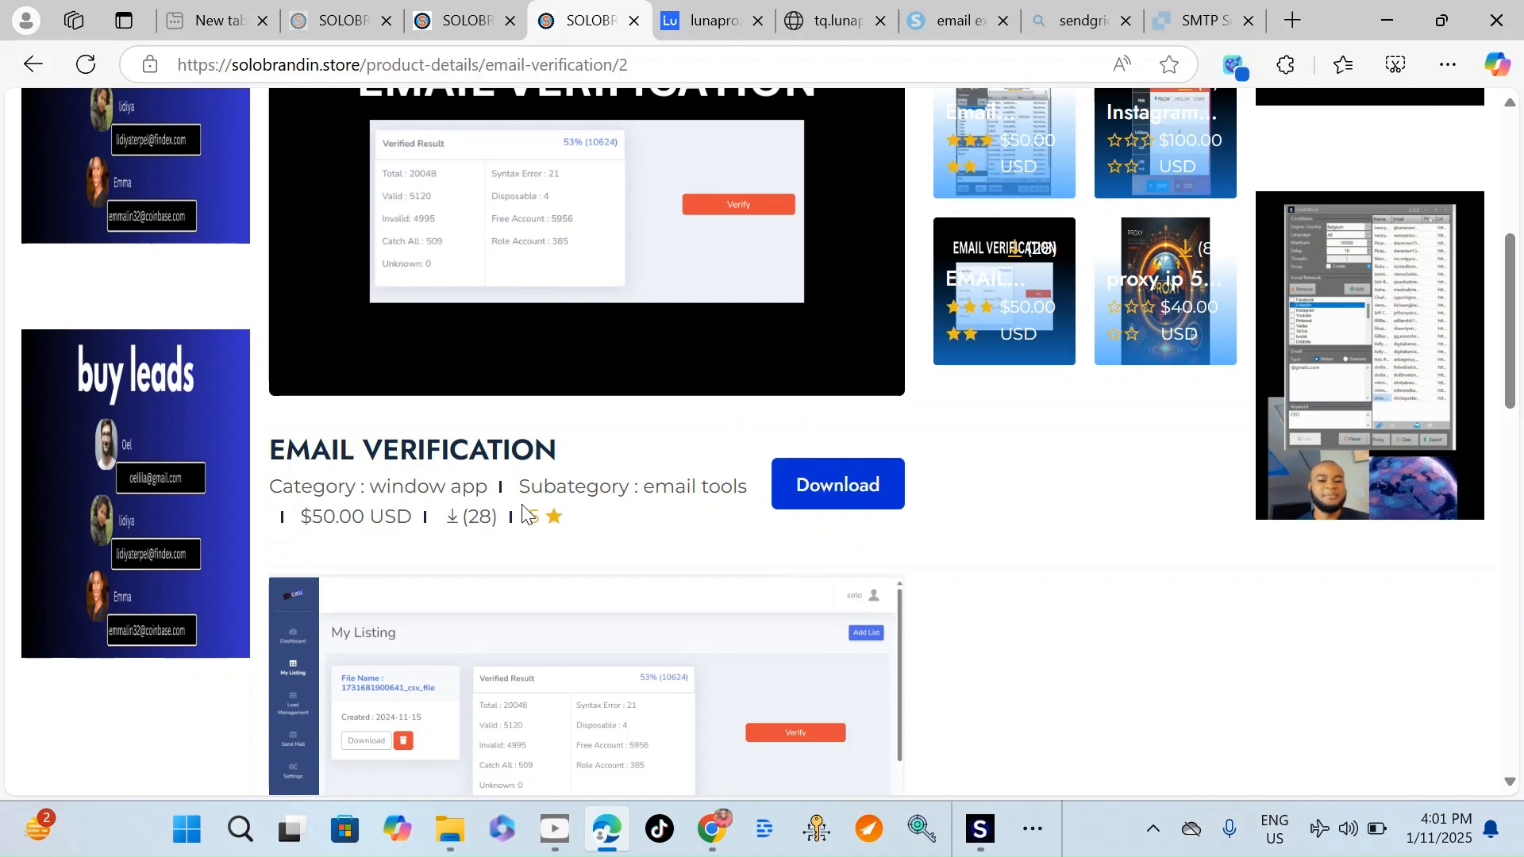
{"action": "scroll", "coordinate": [1030, 460], "scroll_direction": "up", "scroll_amount": 4}
{"action": "scroll", "coordinate": [1067, 475], "scroll_direction": "down", "scroll_amount": 2}
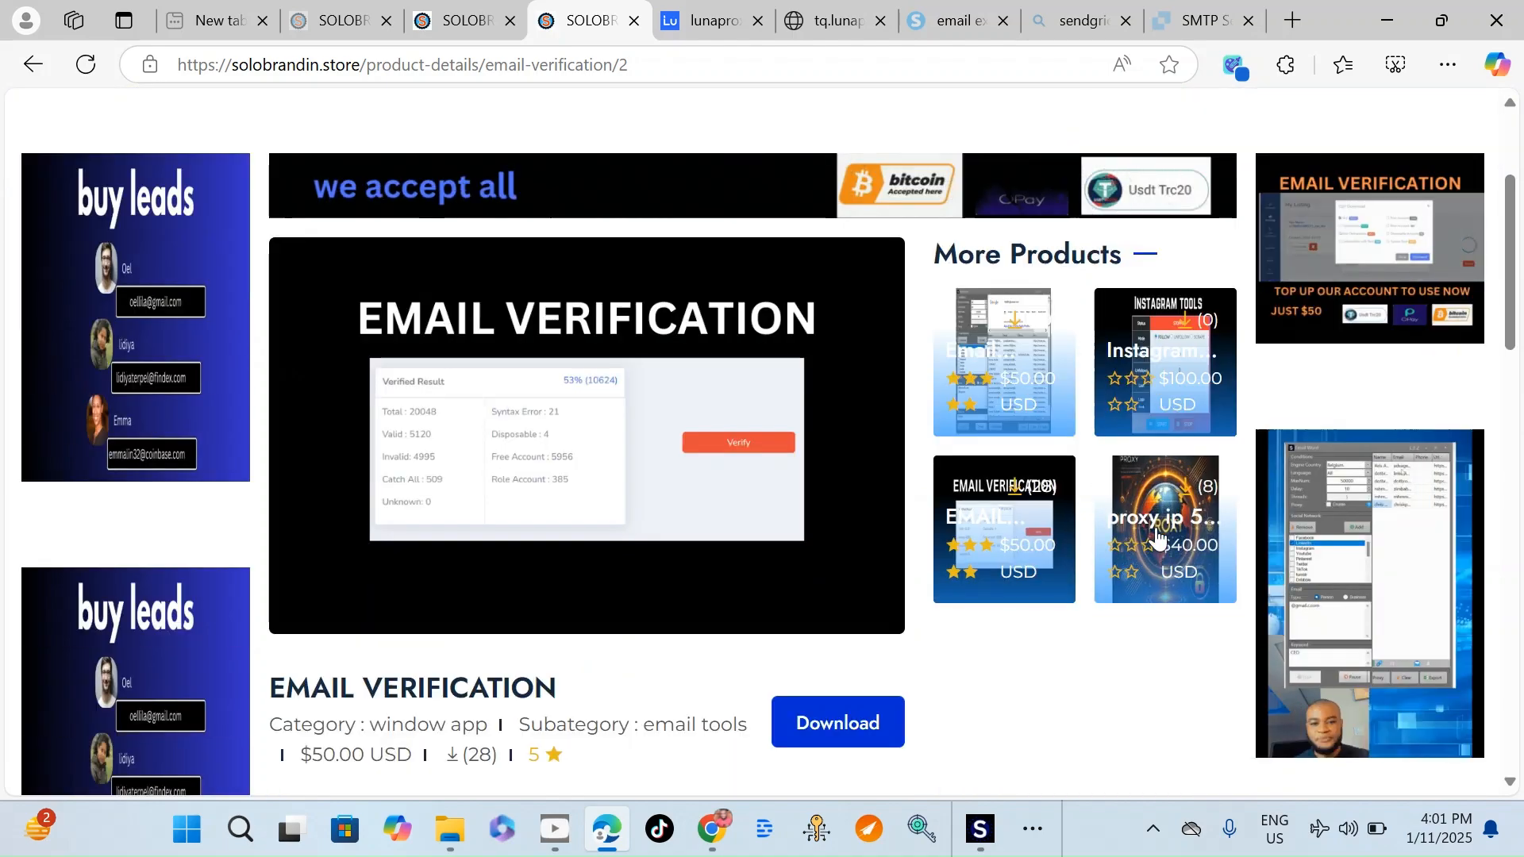
Step: Open the proxy ip 5 gb product from the More Products section and check its price, download count and rating
{"action": "left_click", "coordinate": [1151, 527]}
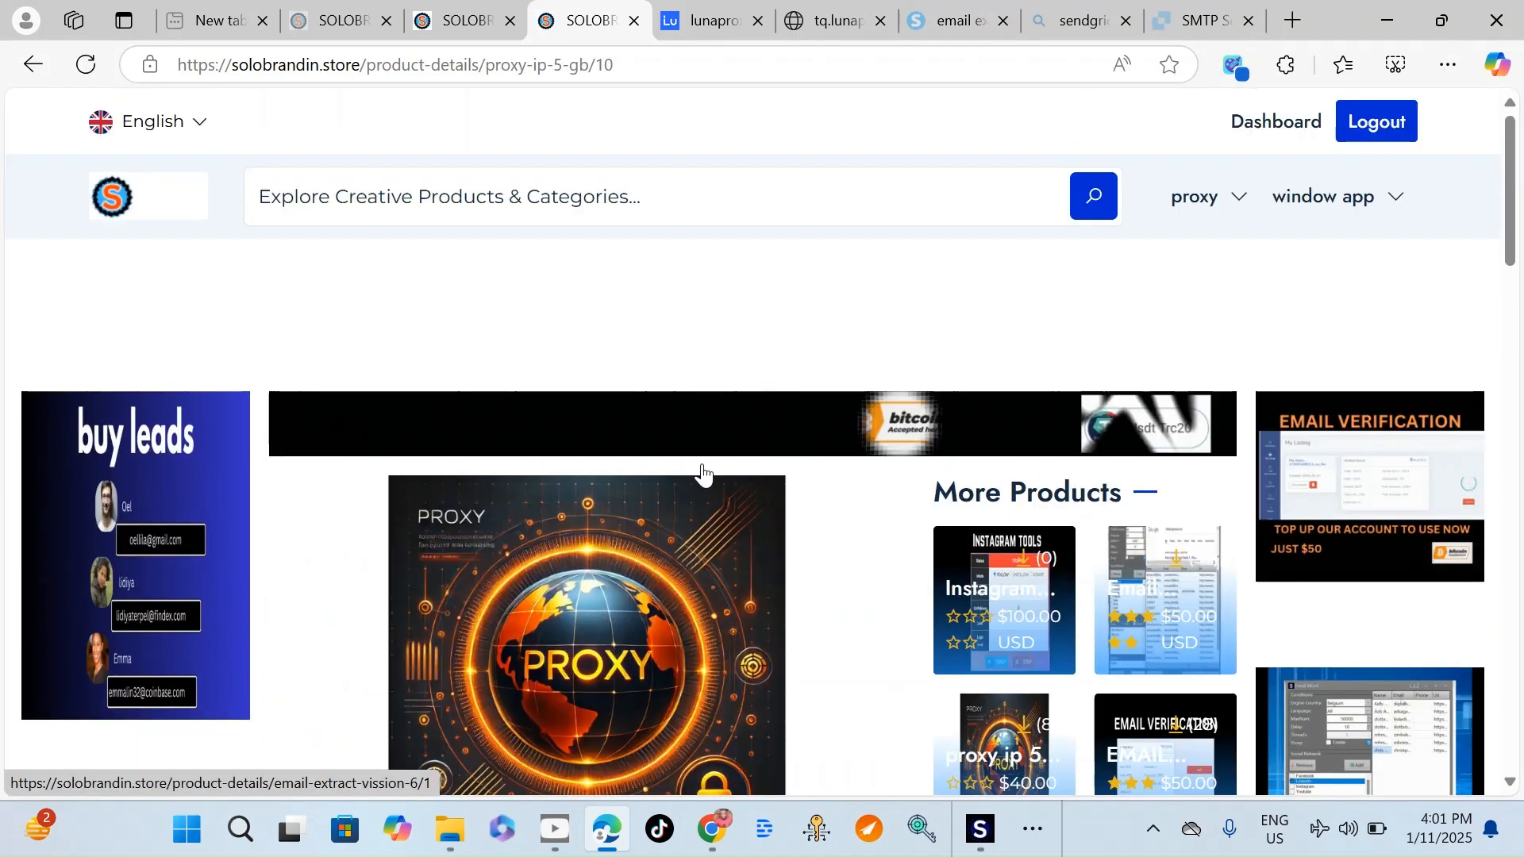
{"action": "scroll", "coordinate": [702, 474], "scroll_direction": "down", "scroll_amount": 6}
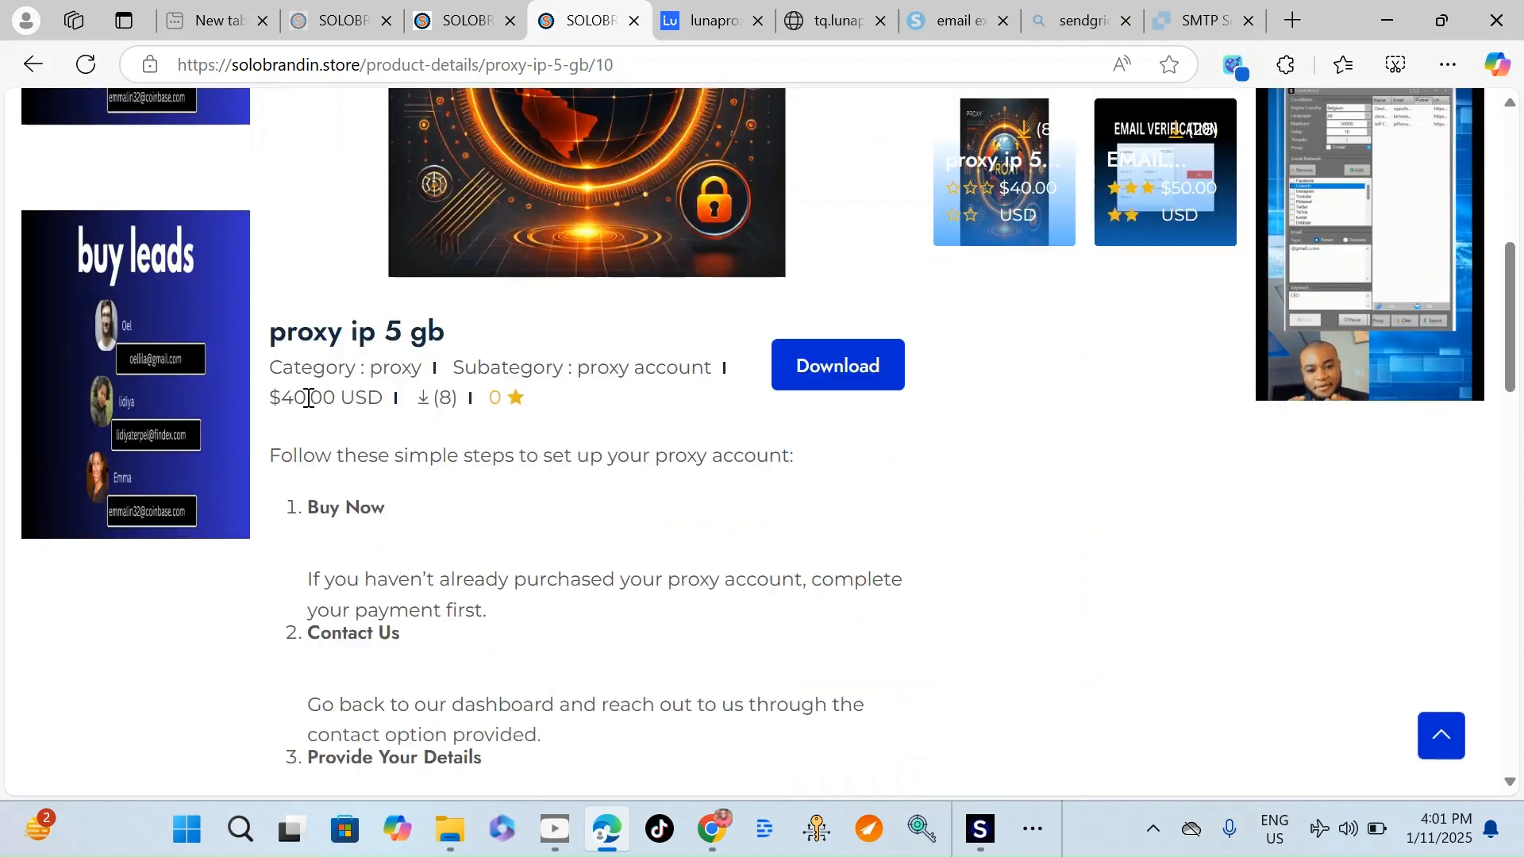
{"action": "triple_click", "coordinate": [307, 406]}
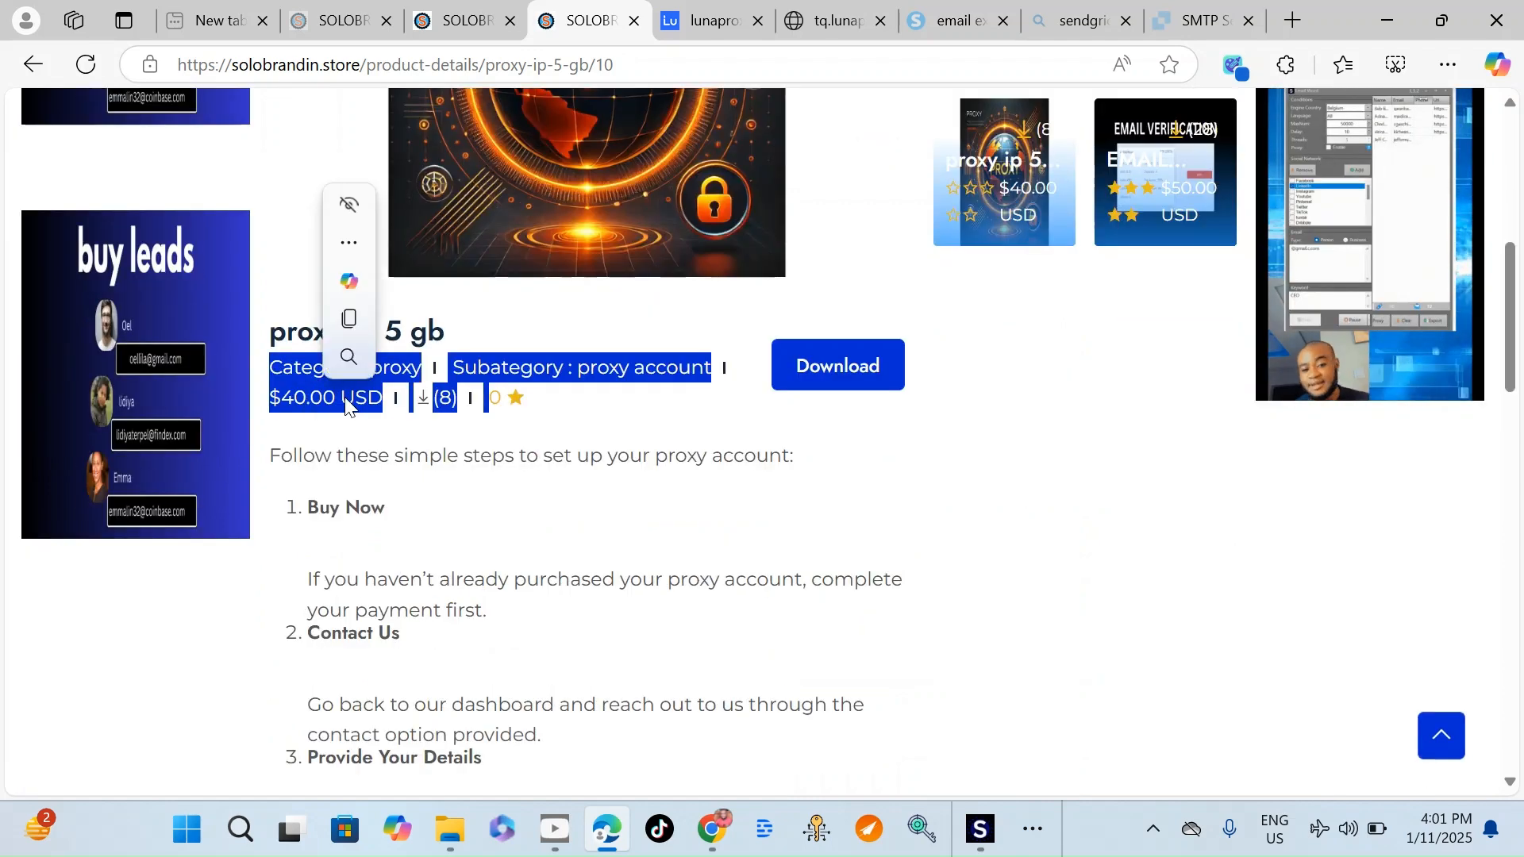
{"action": "left_click", "coordinate": [585, 432]}
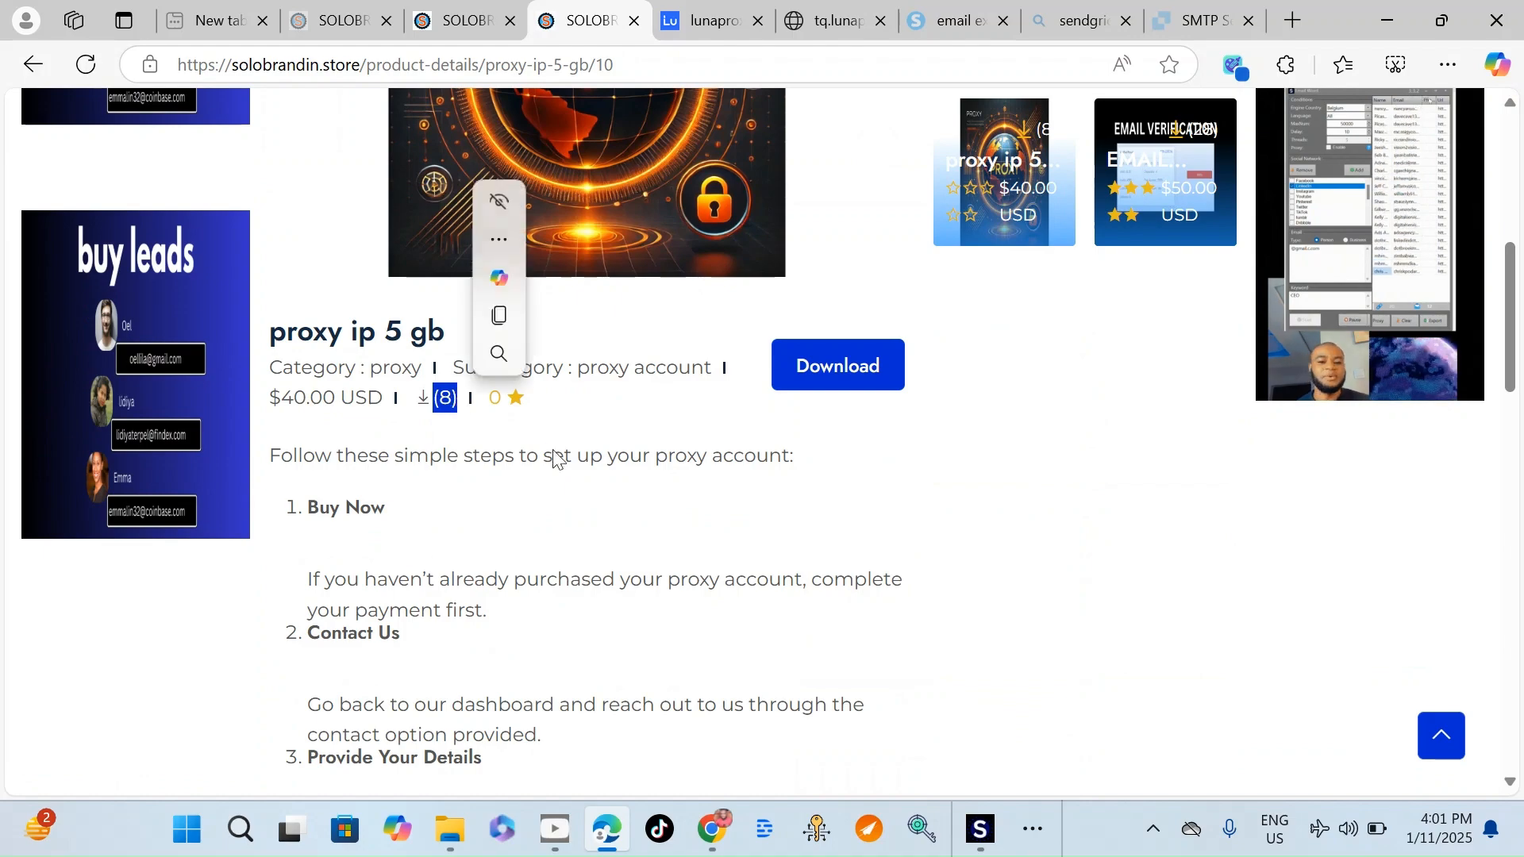
{"action": "scroll", "coordinate": [568, 419], "scroll_direction": "down", "scroll_amount": 4}
{"action": "scroll", "coordinate": [525, 361], "scroll_direction": "up", "scroll_amount": 4}
{"action": "left_click", "coordinate": [512, 403]}
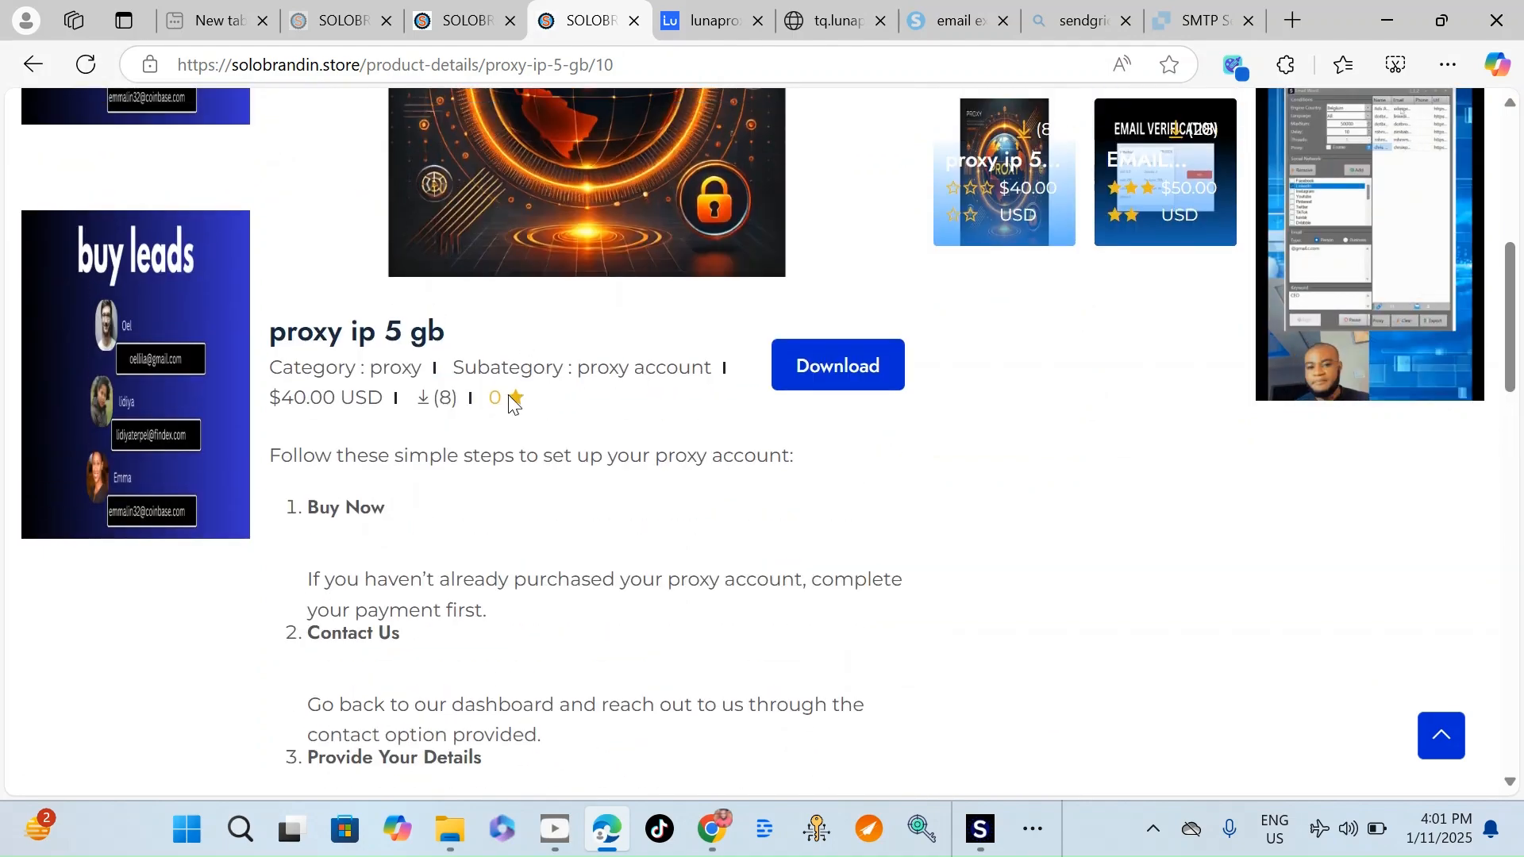
Step: Read through the proxy ip 5 gb account setup instructions and look over the product image and More Products section
{"action": "scroll", "coordinate": [697, 442], "scroll_direction": "down", "scroll_amount": 9}
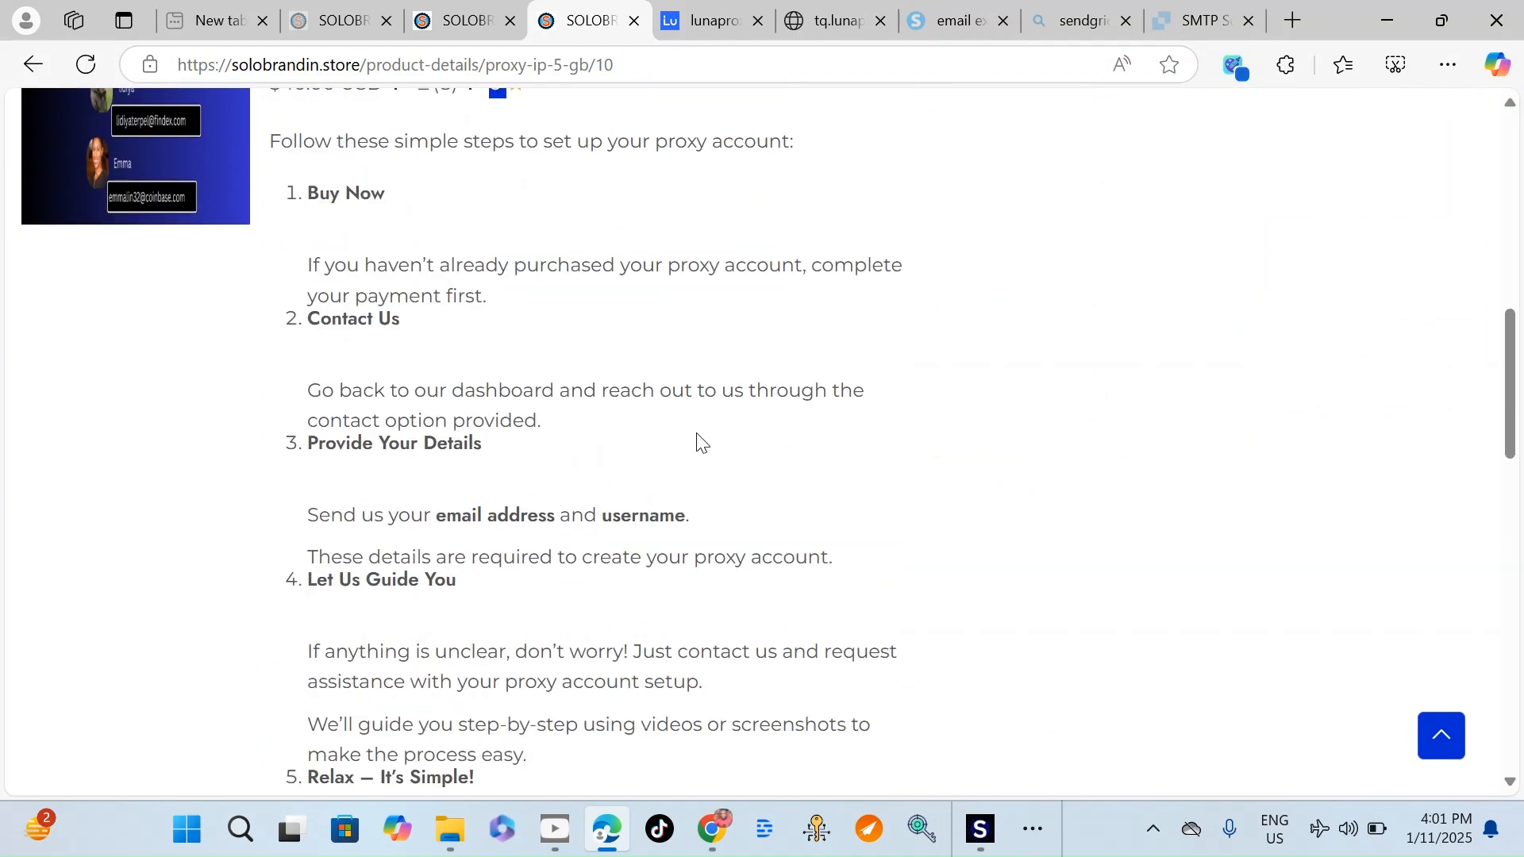
{"action": "scroll", "coordinate": [697, 442], "scroll_direction": "down", "scroll_amount": 2}
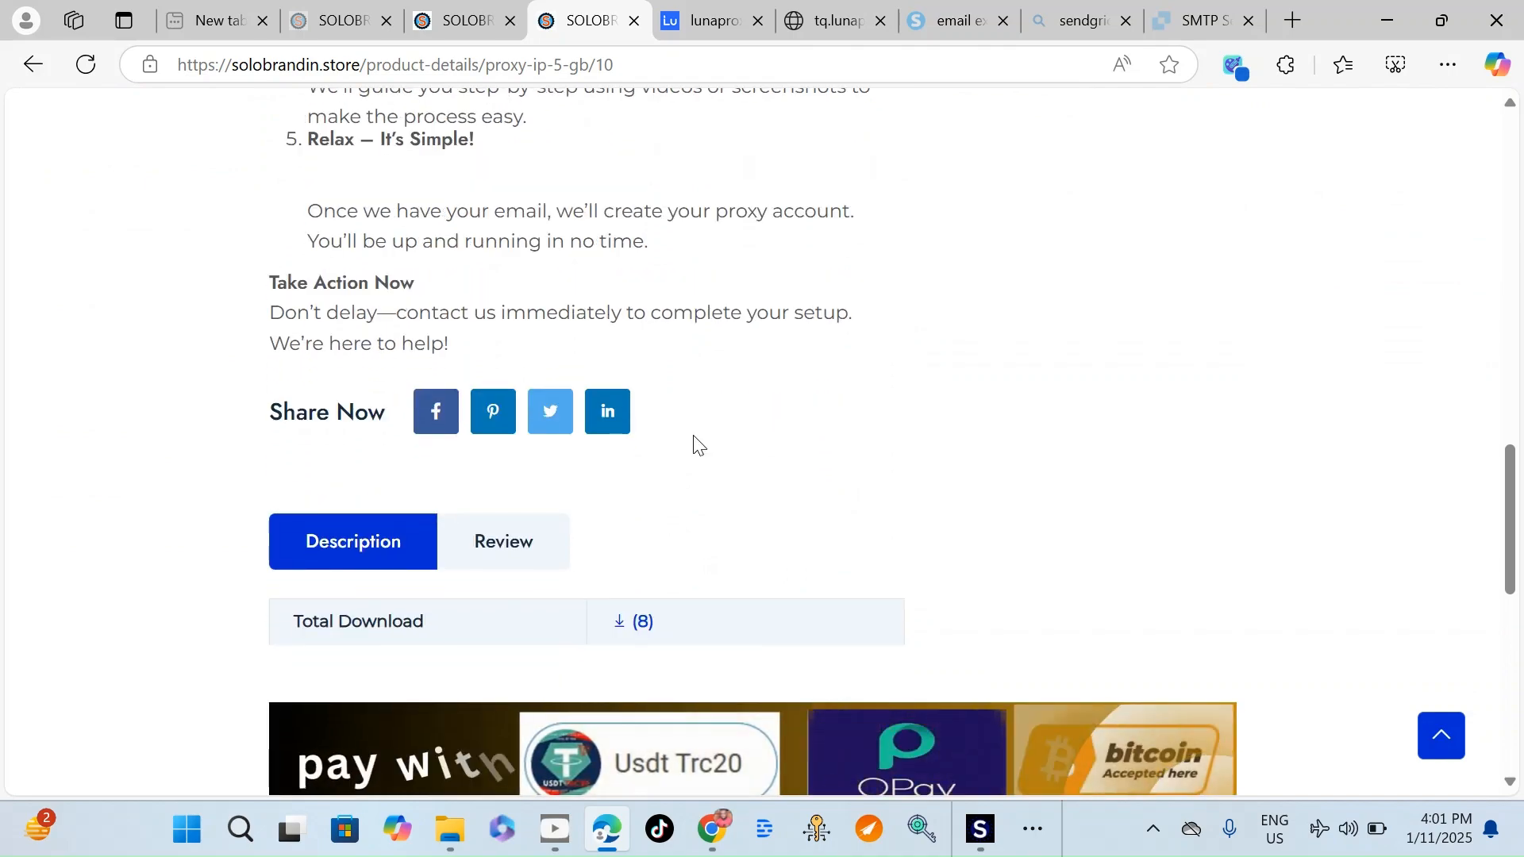
{"action": "scroll", "coordinate": [696, 443], "scroll_direction": "up", "scroll_amount": 7}
{"action": "scroll", "coordinate": [696, 442], "scroll_direction": "up", "scroll_amount": 10}
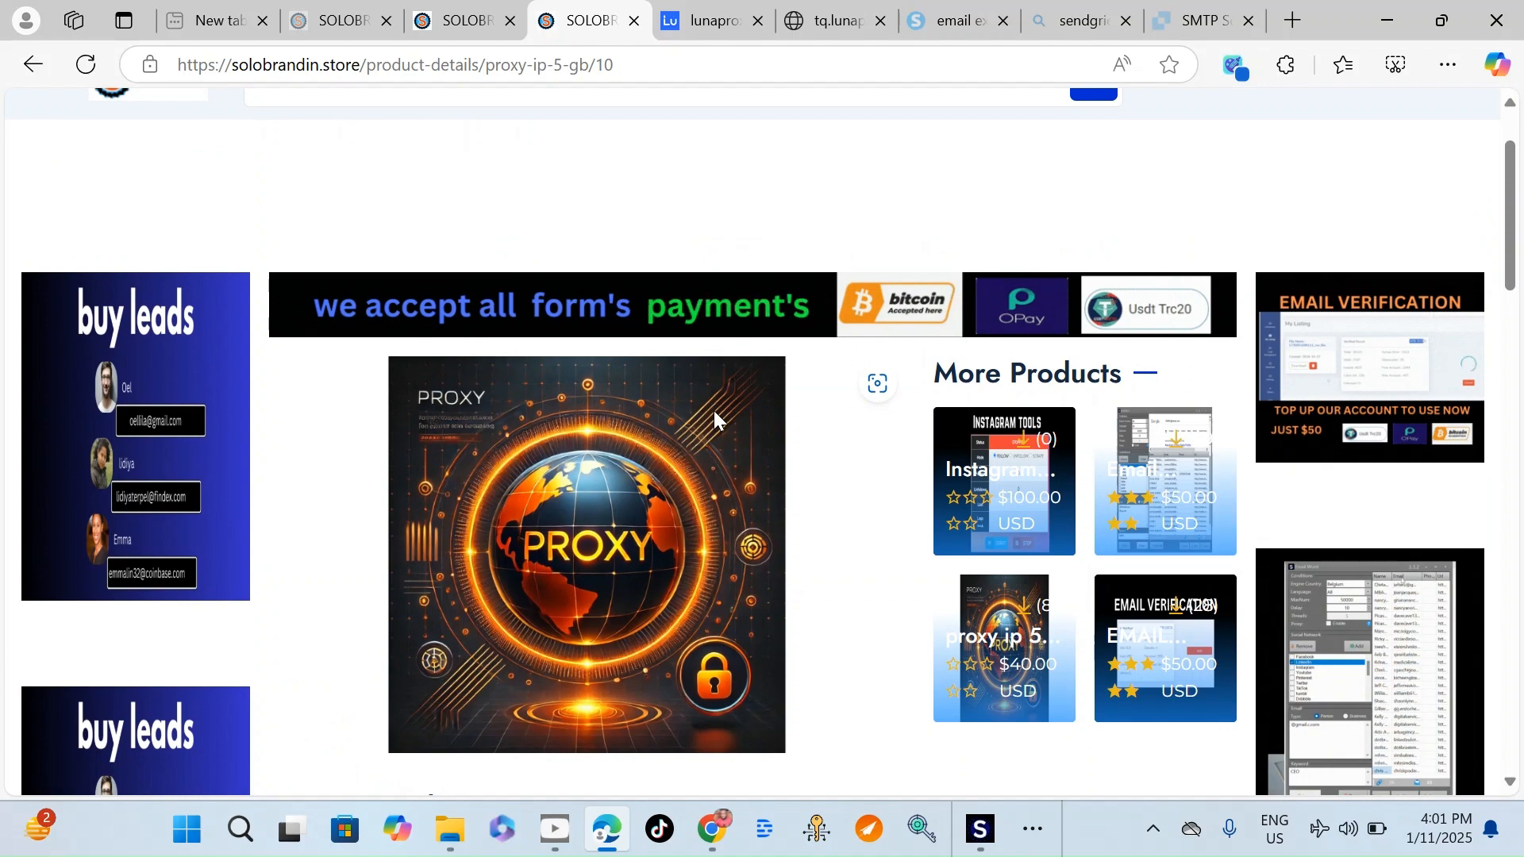
{"action": "scroll", "coordinate": [713, 412], "scroll_direction": "down", "scroll_amount": 4}
{"action": "scroll", "coordinate": [714, 421], "scroll_direction": "down", "scroll_amount": 2}
{"action": "scroll", "coordinate": [726, 417], "scroll_direction": "up", "scroll_amount": 5}
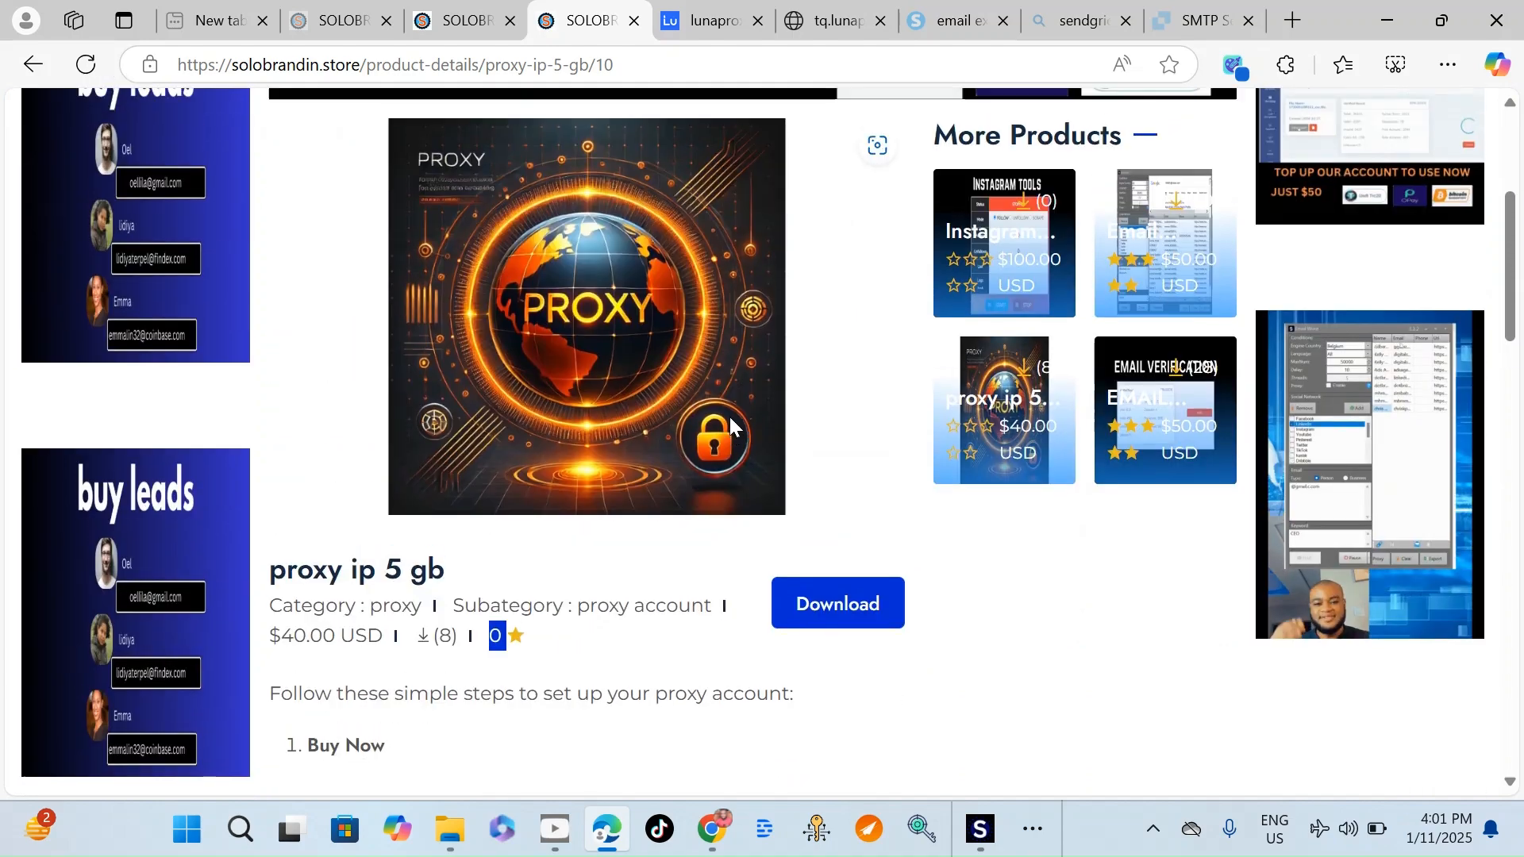
{"action": "scroll", "coordinate": [754, 411], "scroll_direction": "up", "scroll_amount": 1}
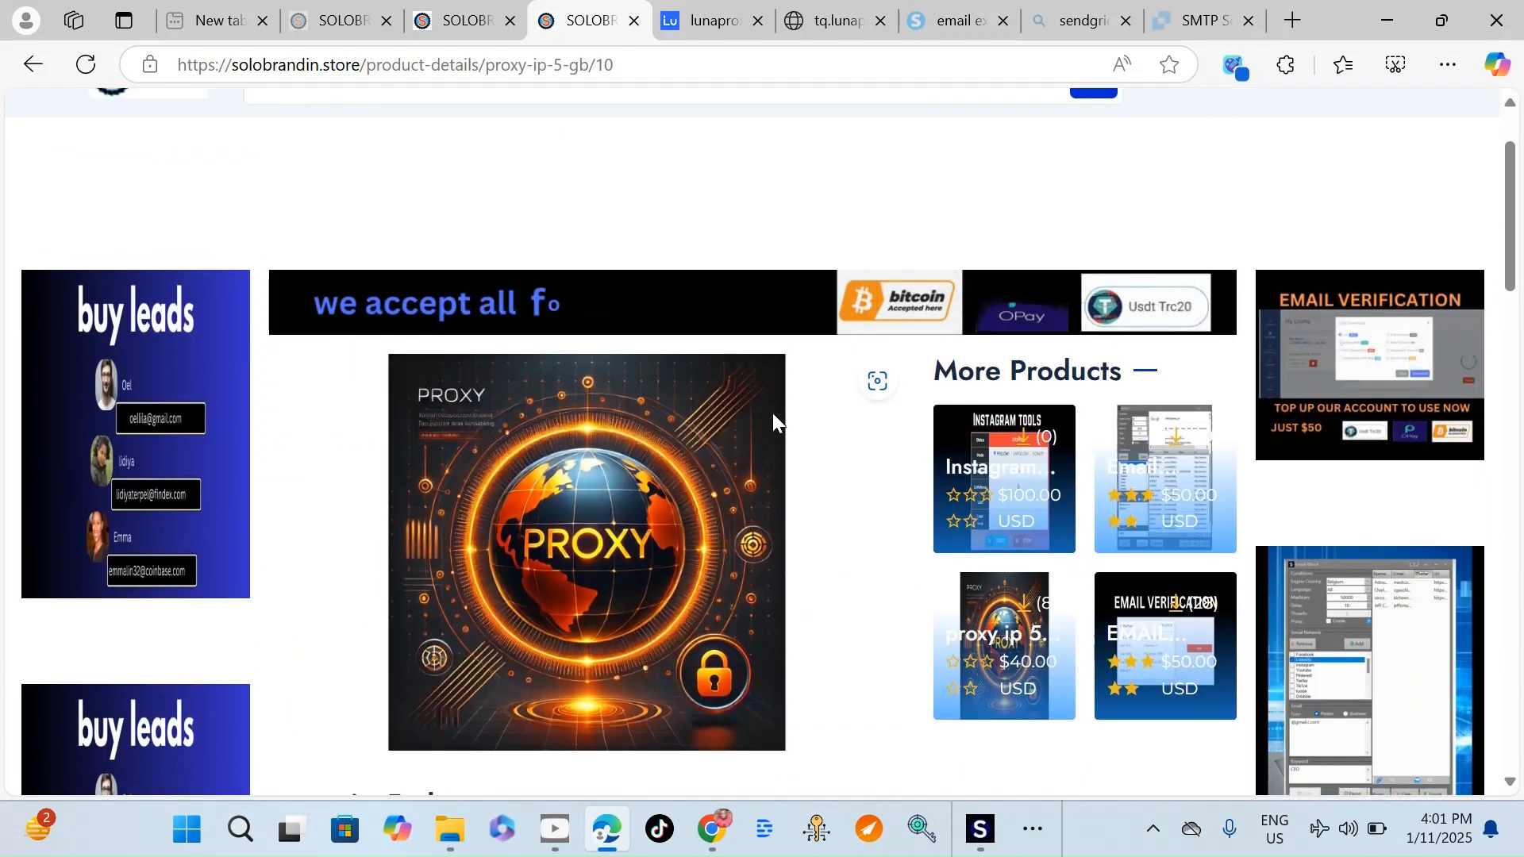
{"action": "scroll", "coordinate": [773, 412], "scroll_direction": "down", "scroll_amount": 2}
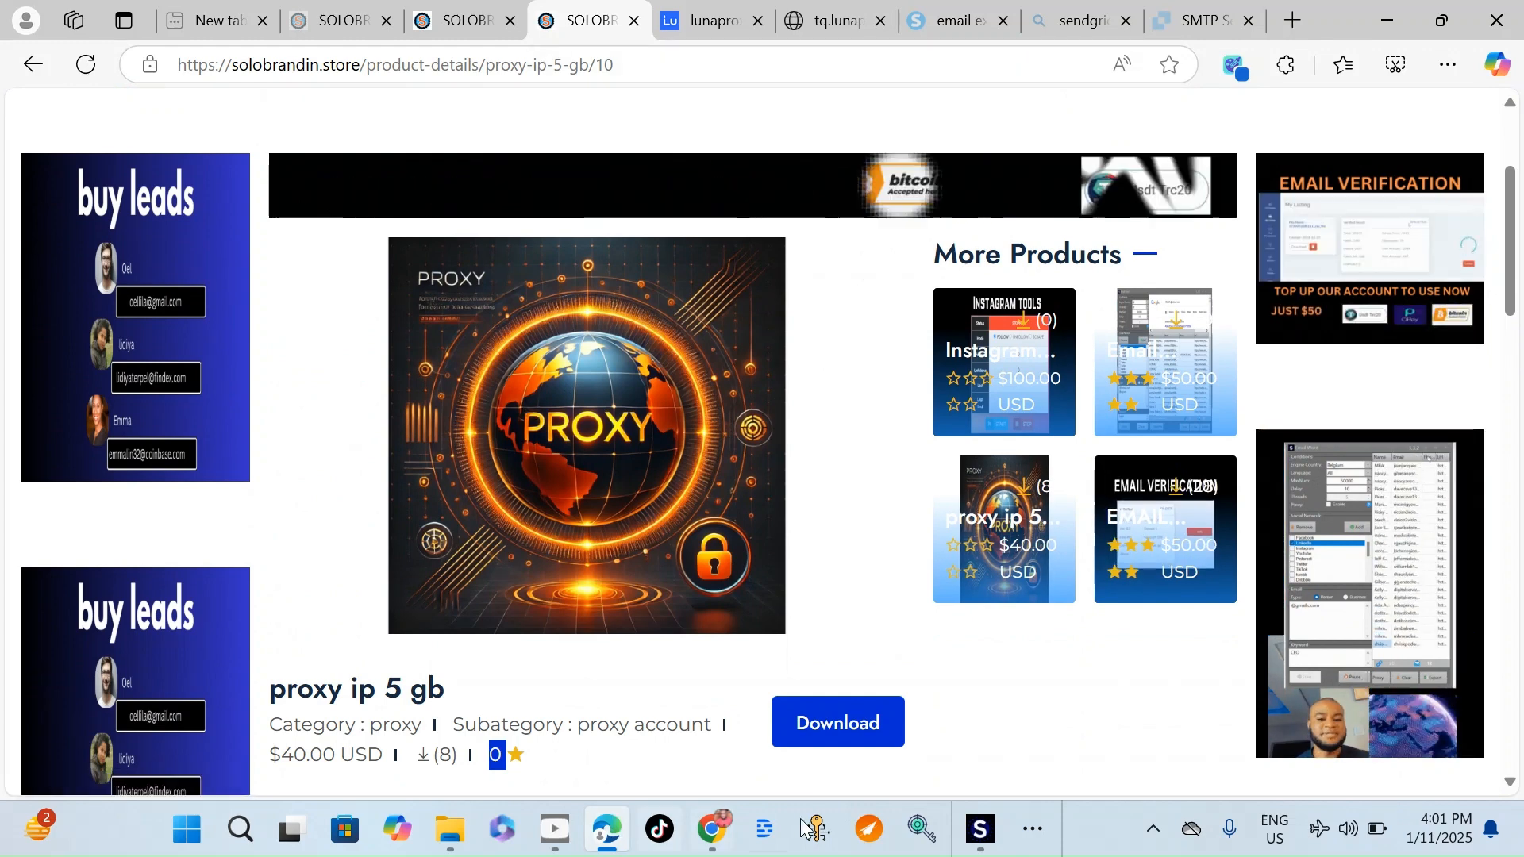
Step: Switch to Google Map Extractor, maximize its window to view the extracted email results, and return to the proxy product page
{"action": "left_click", "coordinate": [1038, 838]}
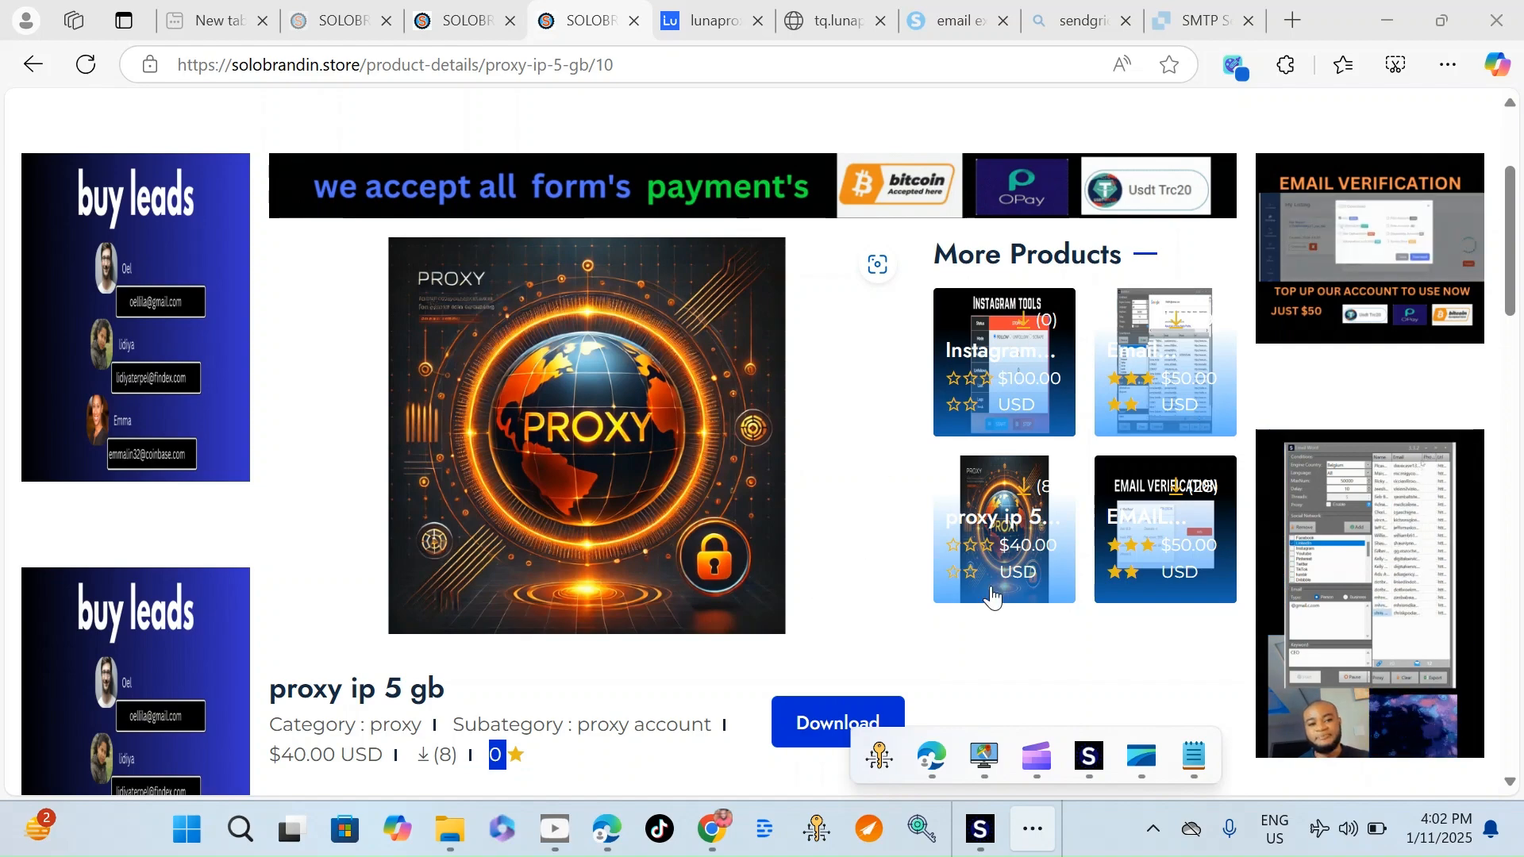
{"action": "left_click", "coordinate": [982, 764]}
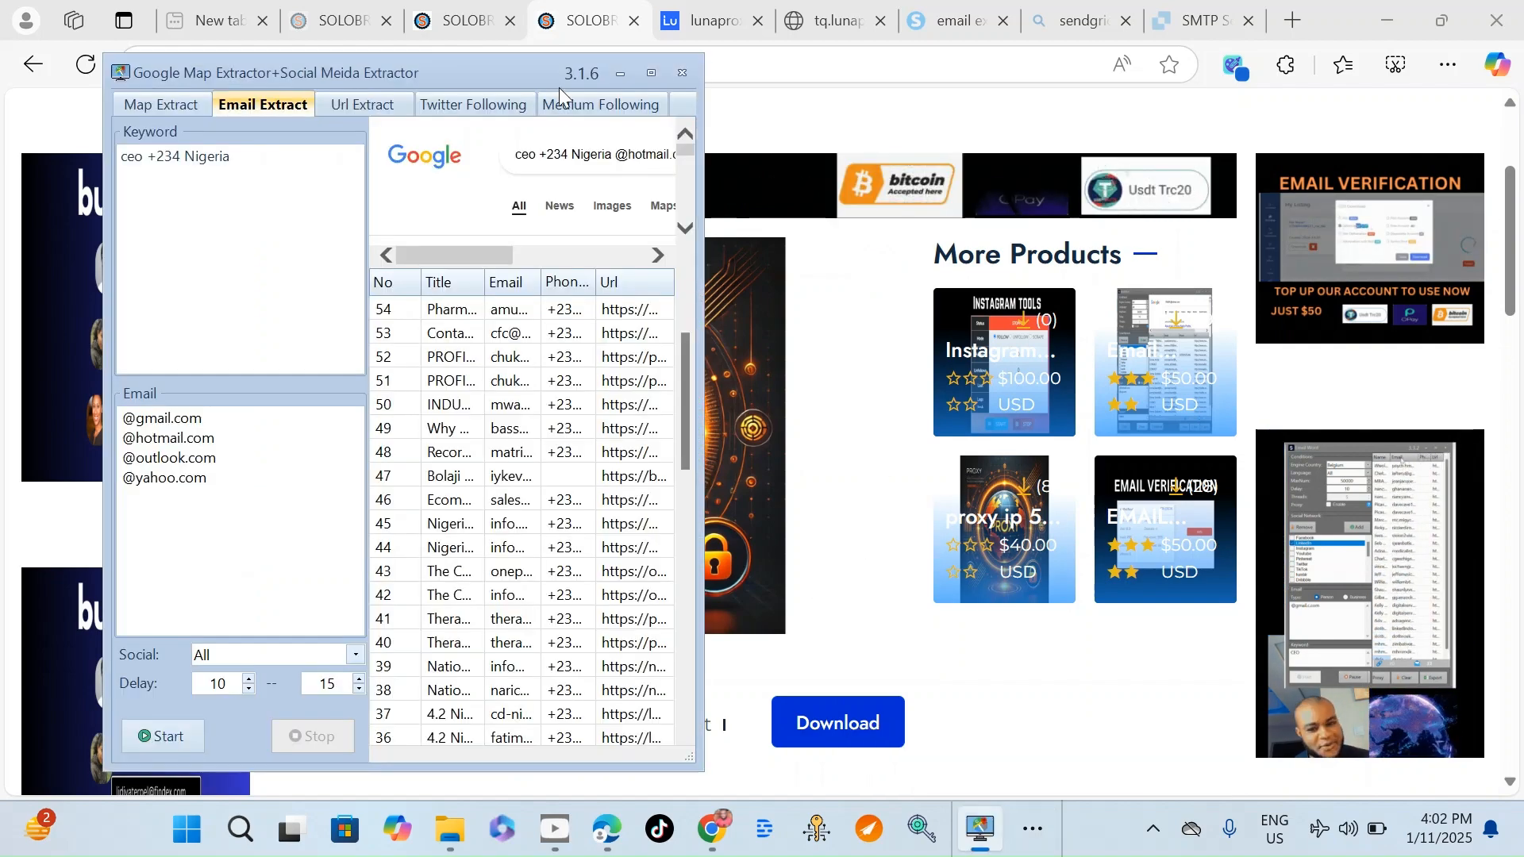
{"action": "left_click", "coordinate": [651, 74]}
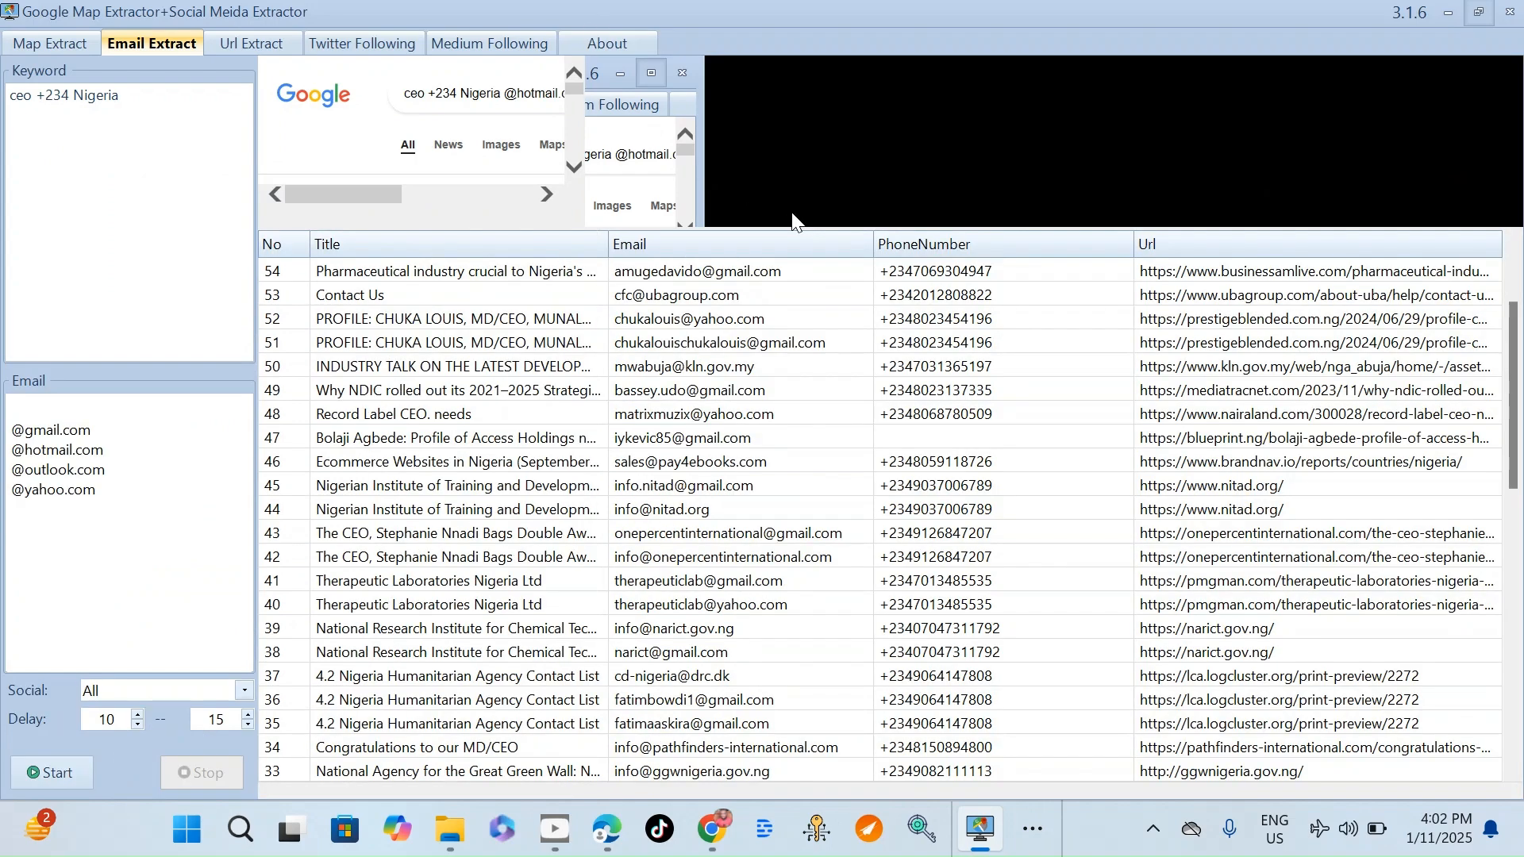
{"action": "scroll", "coordinate": [885, 258], "scroll_direction": "up", "scroll_amount": 2}
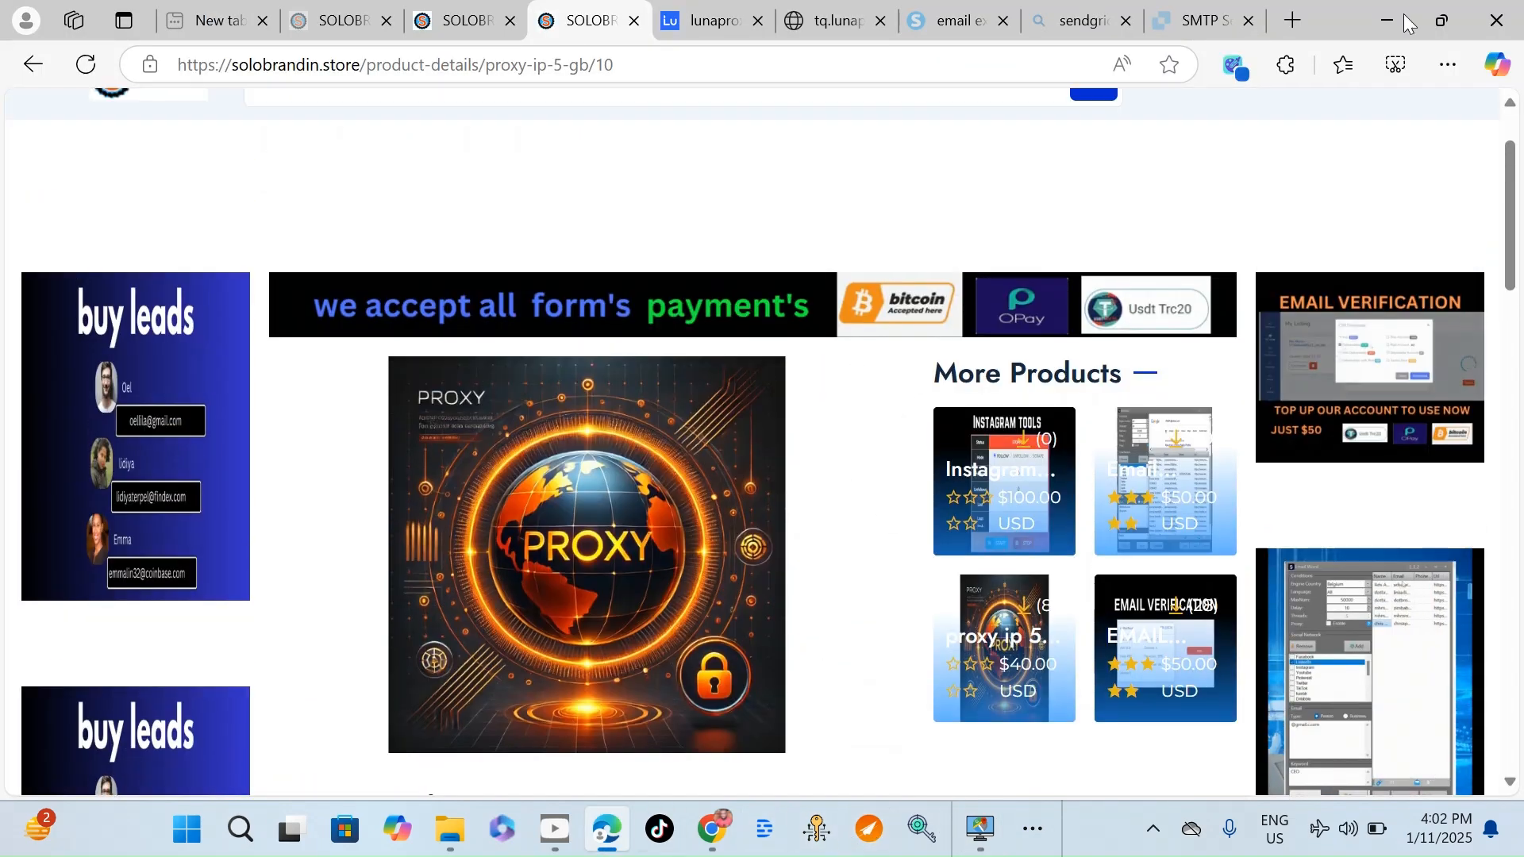
Step: Switch to the Microsoft Clipchamp recording window
{"action": "left_click", "coordinate": [1033, 829]}
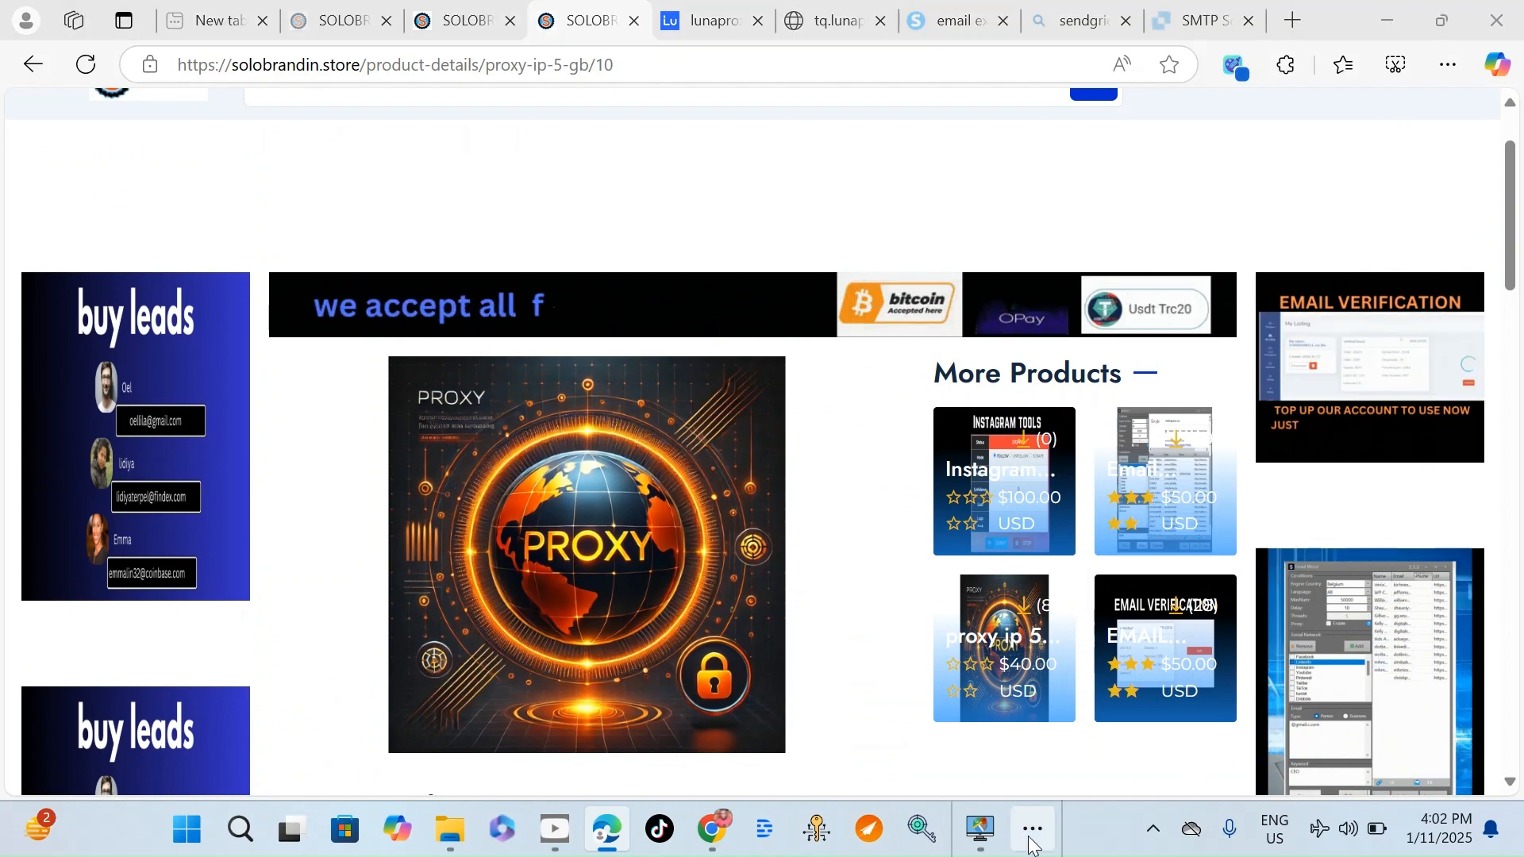
{"action": "left_click", "coordinate": [1035, 762]}
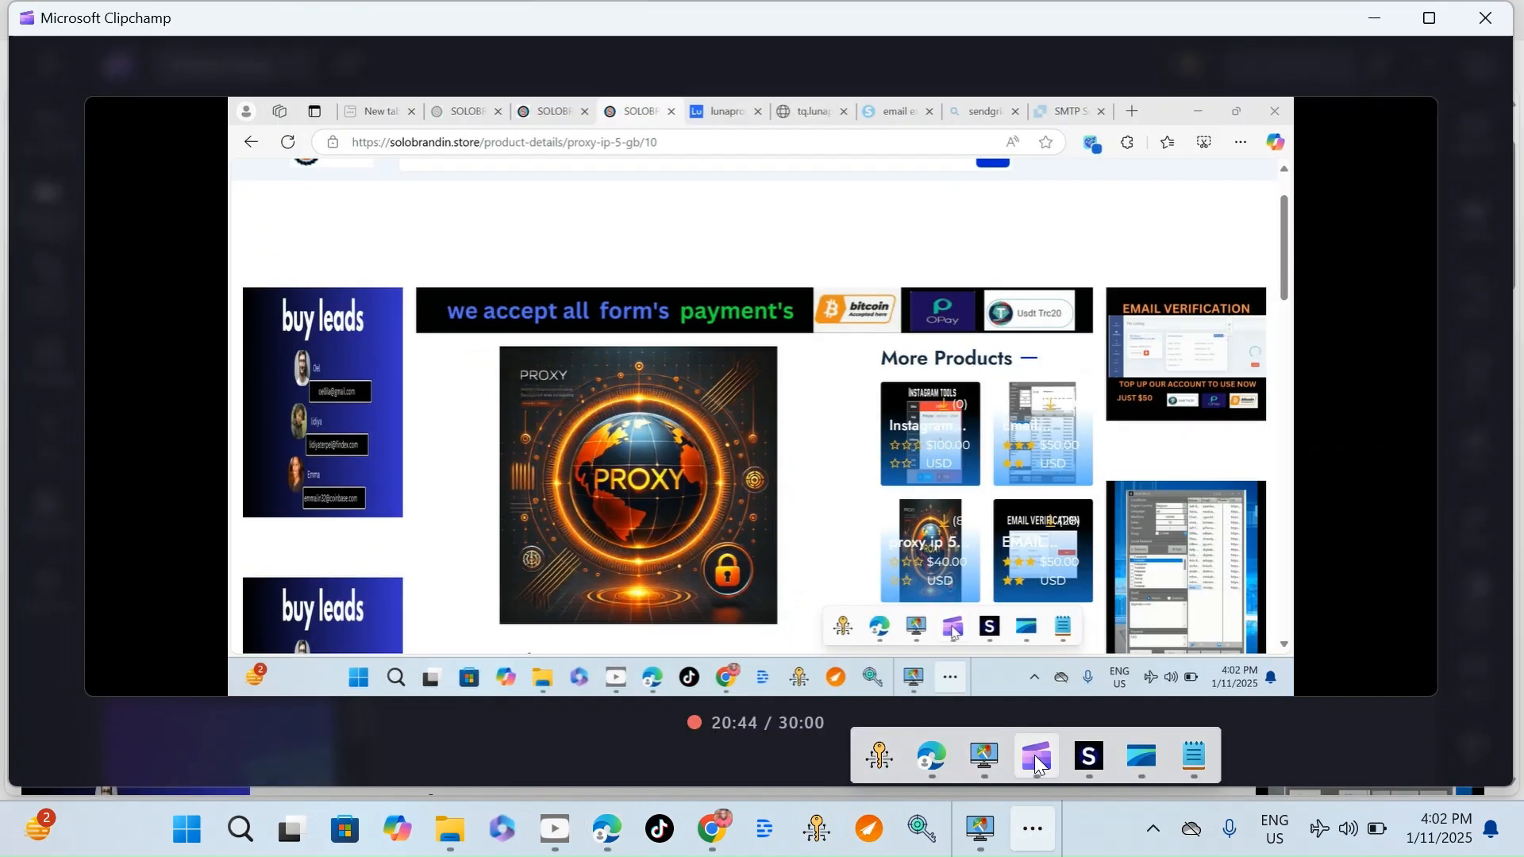